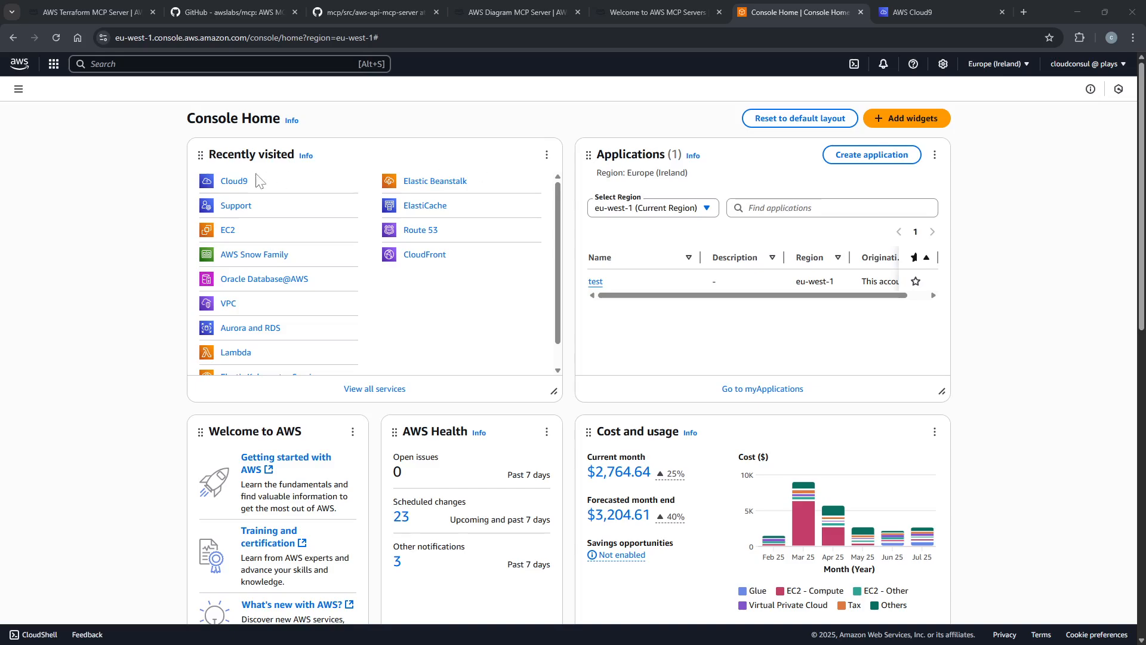
- Start creating a new Cloud9 environment and name it cloud9-workstation
{"action": "left_click", "coordinate": [236, 183]}
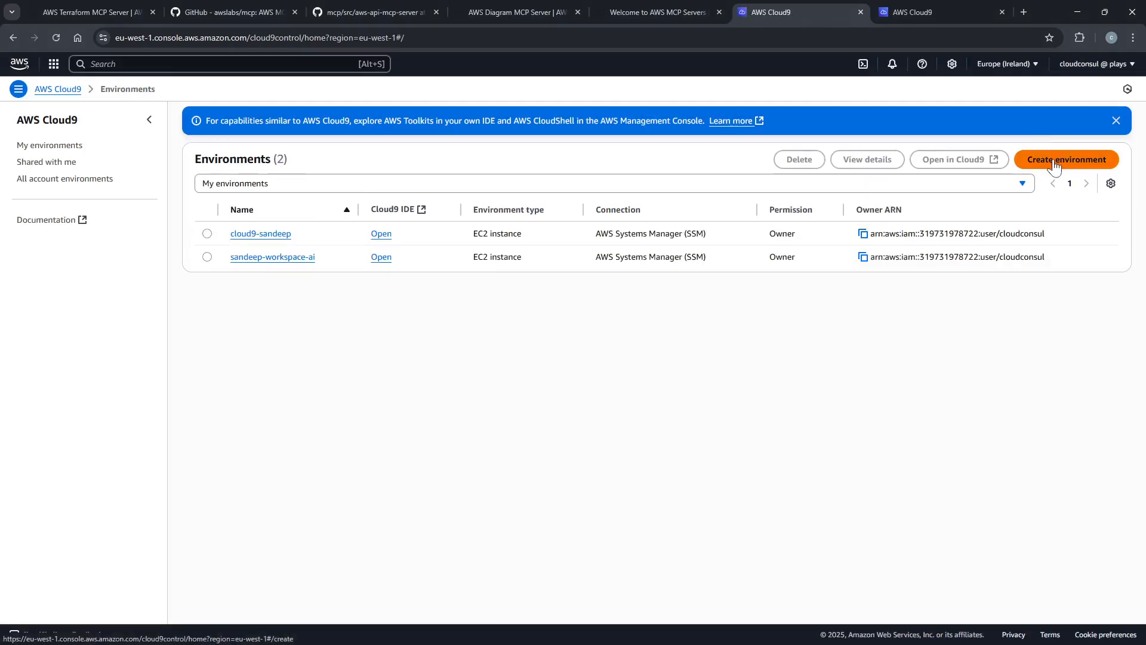
{"action": "left_click", "coordinate": [1055, 167]}
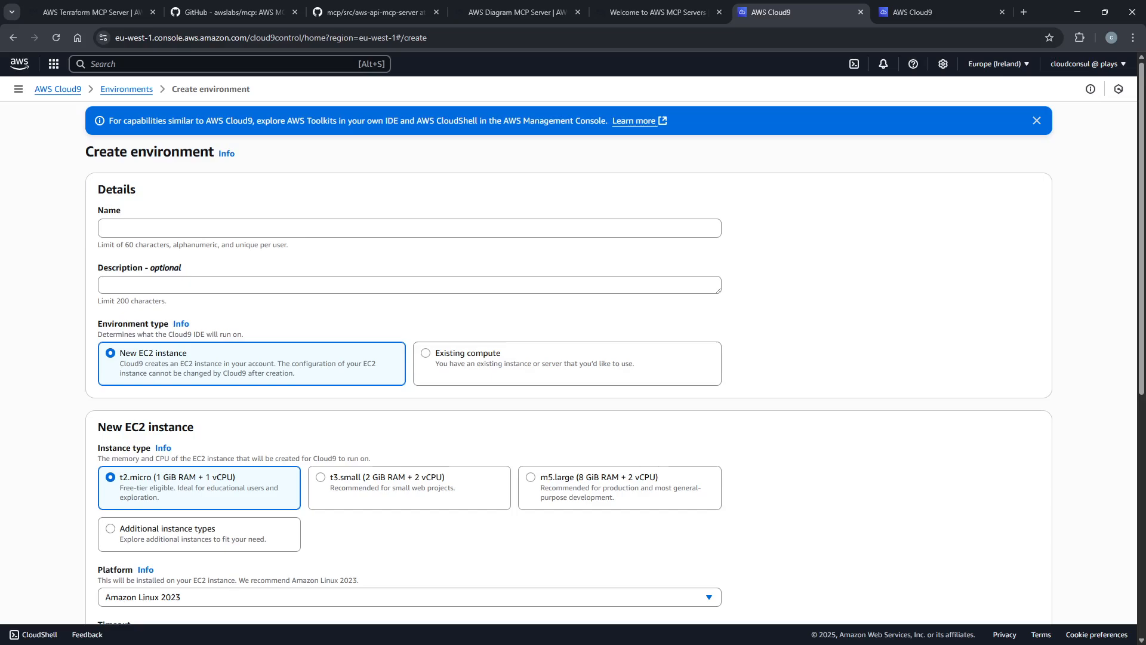
{"action": "left_click", "coordinate": [409, 228]}
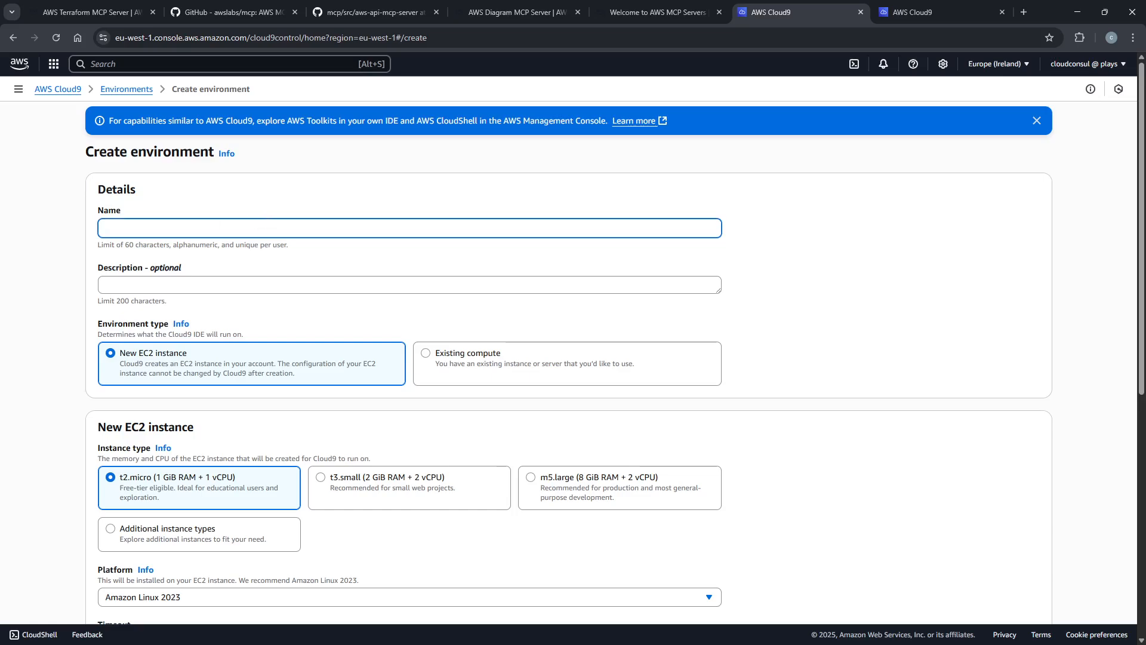
{"action": "type", "text": "cloud9-workspa"}
{"action": "key", "text": "BackSpace"}
{"action": "key", "text": "BackSpace"}
{"action": "type", "text": "ta"}
{"action": "key", "text": "BackSpace"}
{"action": "key", "text": "BackSpace"}
{"action": "type", "text": "at"}
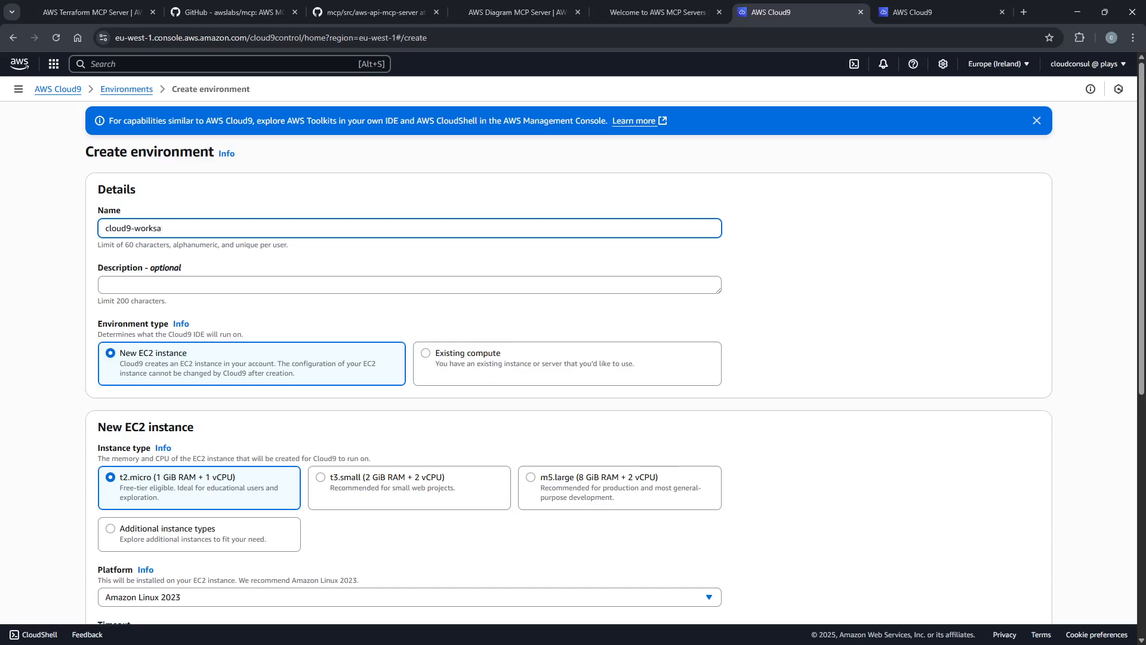
{"action": "key", "text": "BackSpace"}
{"action": "key", "text": "BackSpace"}
{"action": "type", "text": "tastaioion"}
- Choose the m5.large (8 GiB RAM + 2 vCPU) instance type for the new EC2 instance
{"action": "left_click", "coordinate": [135, 281]}
{"action": "scroll", "coordinate": [299, 311], "scroll_direction": "down", "scroll_amount": 3}
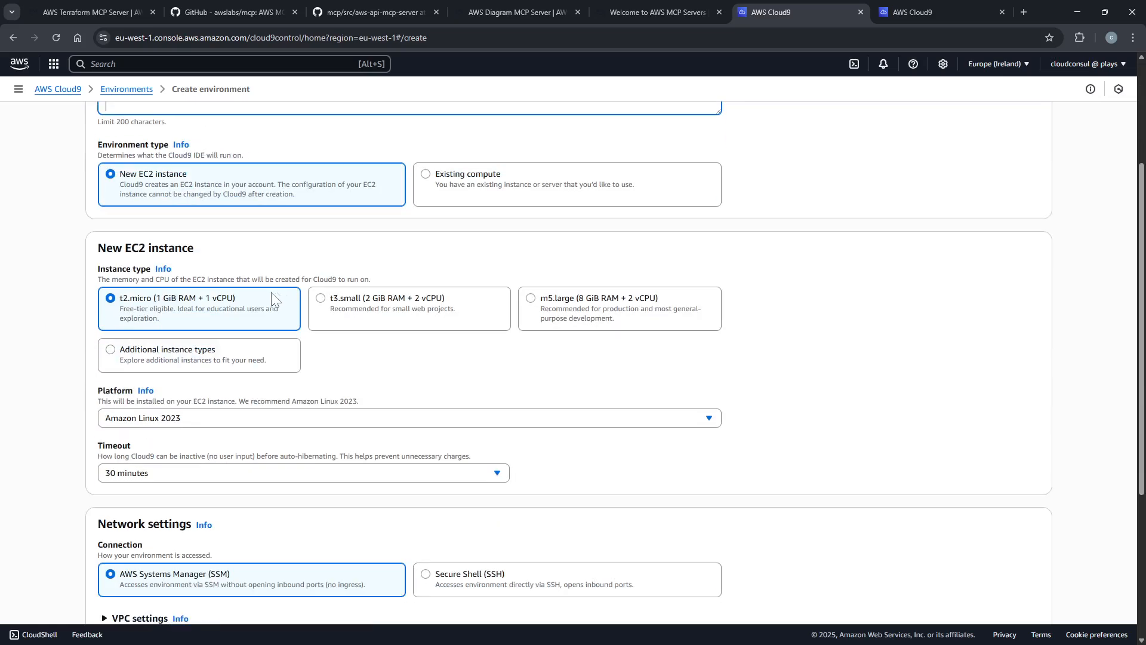
{"action": "scroll", "coordinate": [215, 259], "scroll_direction": "up", "scroll_amount": 3}
{"action": "scroll", "coordinate": [209, 281], "scroll_direction": "down", "scroll_amount": 1}
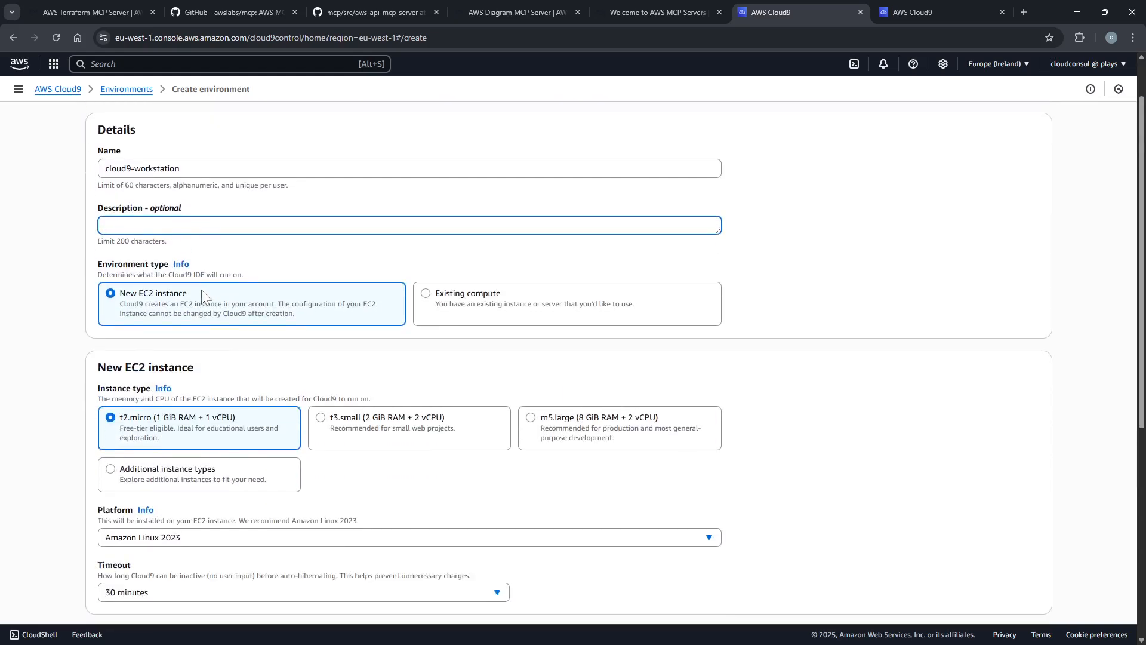
{"action": "scroll", "coordinate": [202, 289], "scroll_direction": "up", "scroll_amount": 1}
{"action": "scroll", "coordinate": [333, 376], "scroll_direction": "down", "scroll_amount": 2}
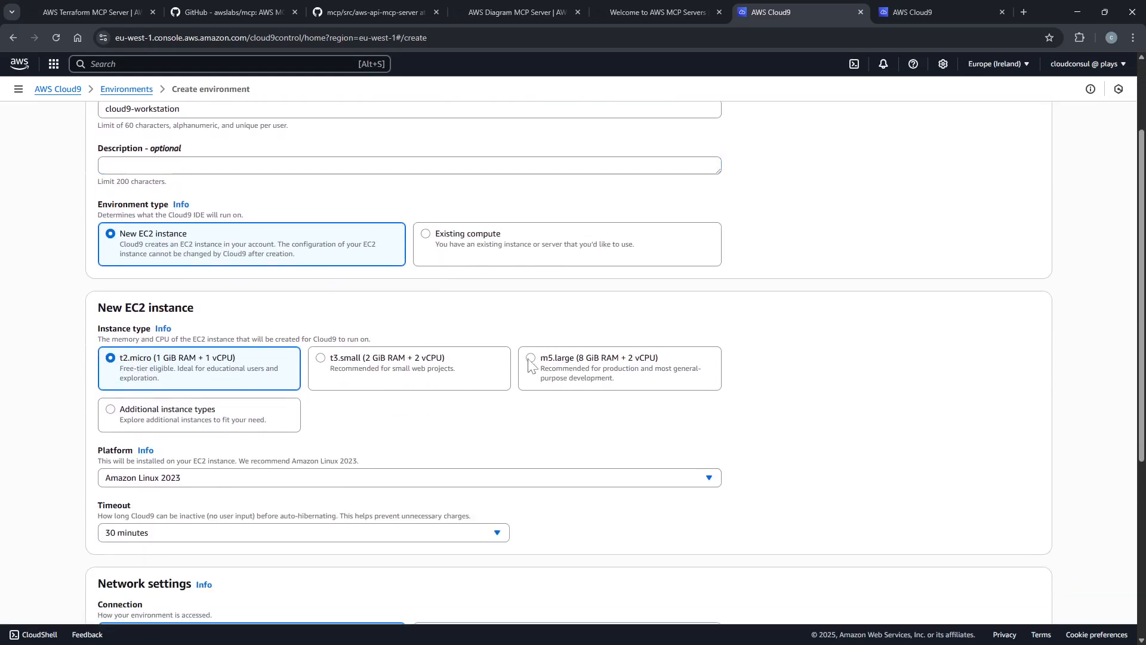
{"action": "left_click", "coordinate": [530, 361]}
{"action": "scroll", "coordinate": [340, 397], "scroll_direction": "down", "scroll_amount": 3}
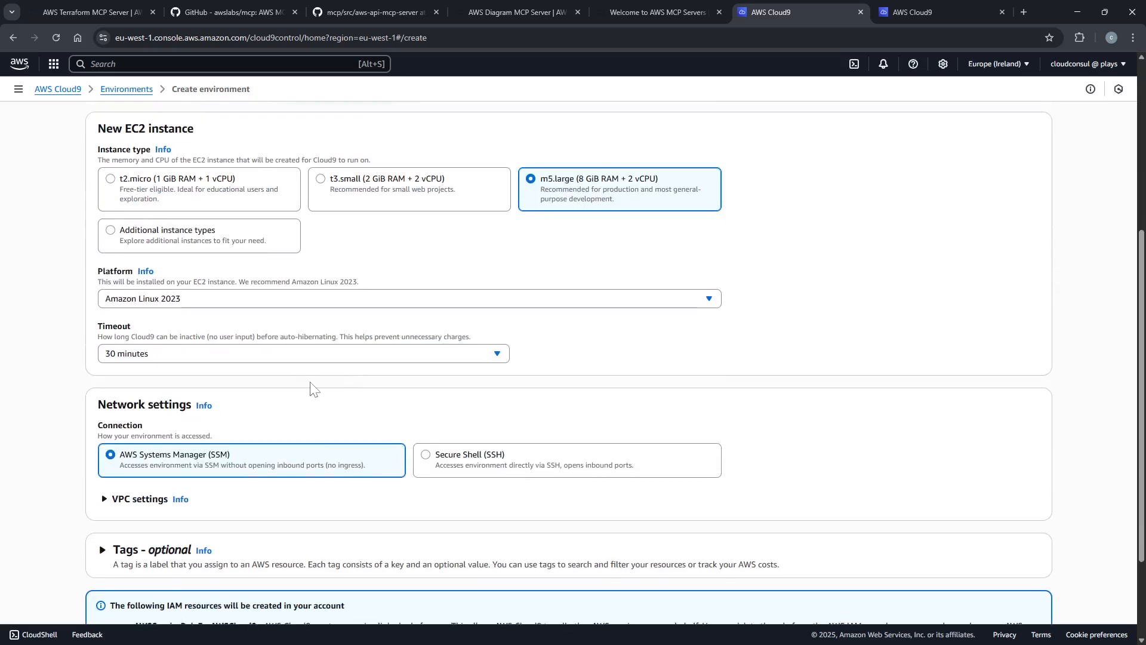
- Check the VPC settings and create the environment with the default platform, timeout and network options
{"action": "scroll", "coordinate": [603, 353], "scroll_direction": "down", "scroll_amount": 2}
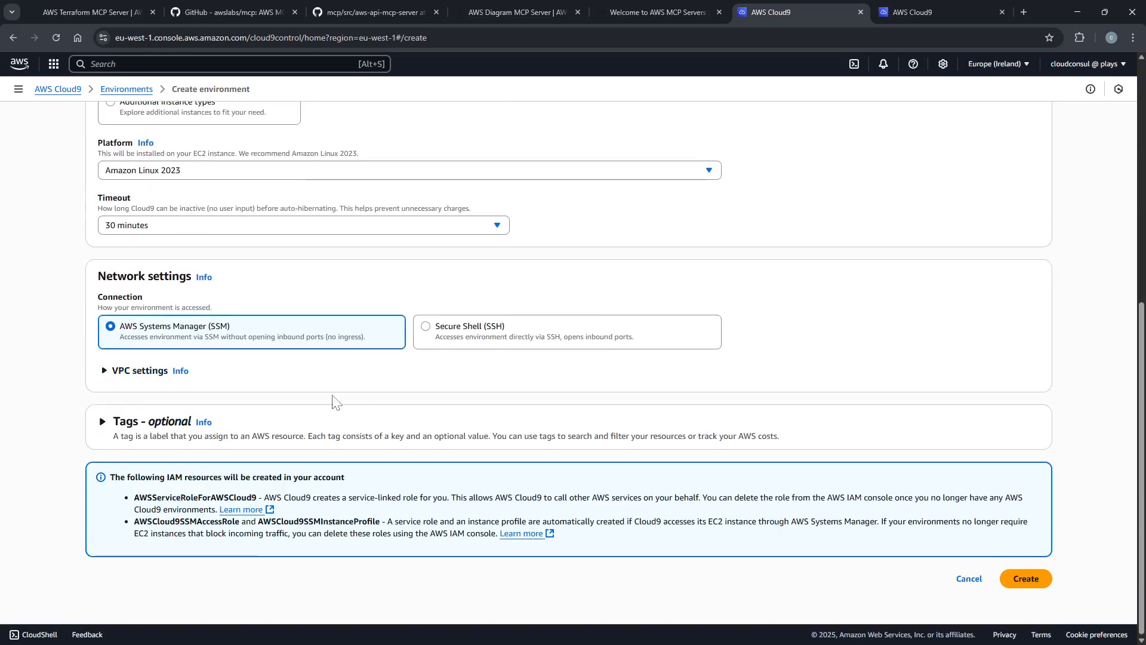
{"action": "left_click", "coordinate": [137, 378]}
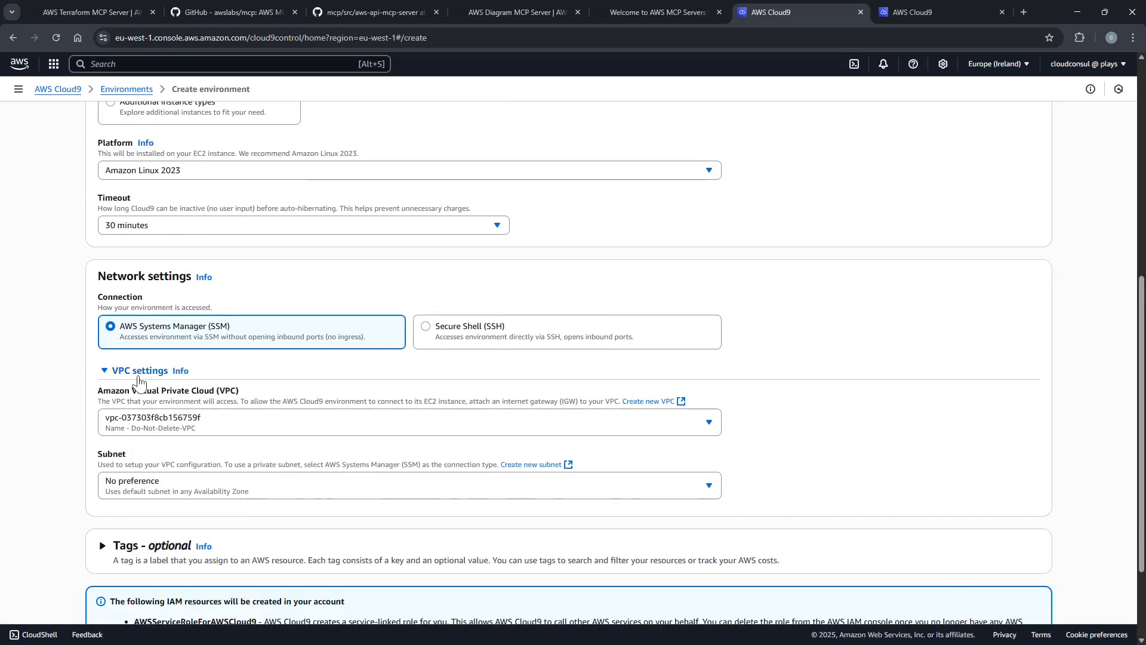
{"action": "left_click", "coordinate": [138, 378]}
{"action": "left_click", "coordinate": [1024, 578]}
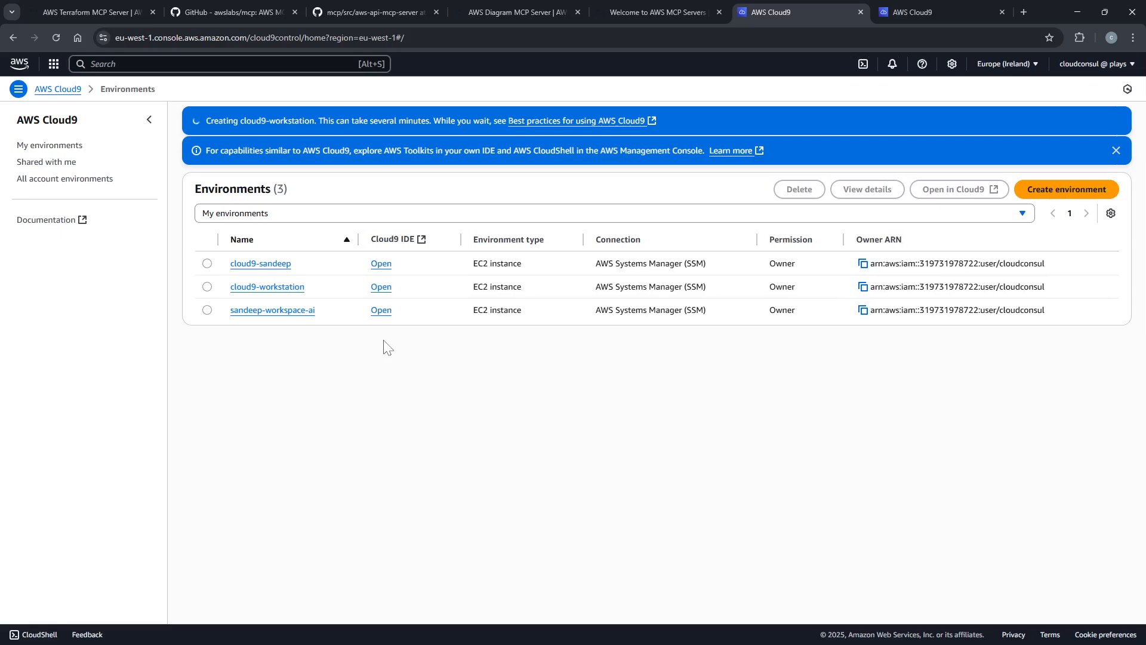
- Open the cloud9-workstation environment's IDE and enlarge its terminal area
{"action": "left_click", "coordinate": [382, 264]}
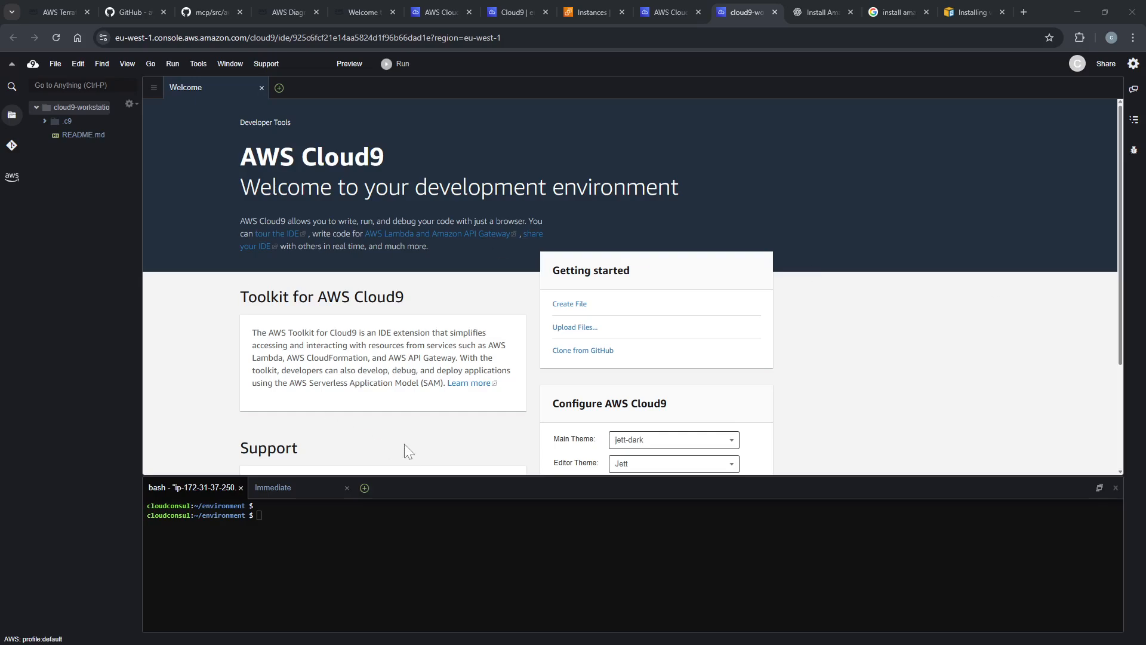
{"action": "left_click_drag", "start_coordinate": [424, 475], "coordinate": [430, 448]}
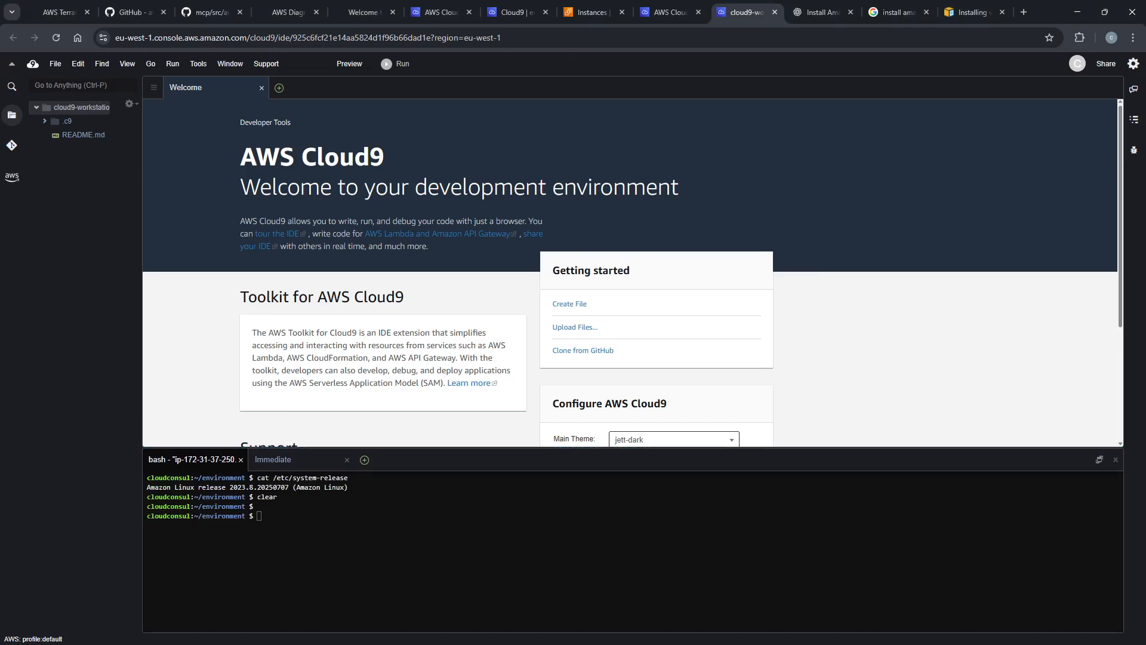
- Copy the standard Linux x86-64 download command from the Amazon Q CLI installation guide and run it in the Cloud9 terminal
{"action": "left_click", "coordinate": [969, 12]}
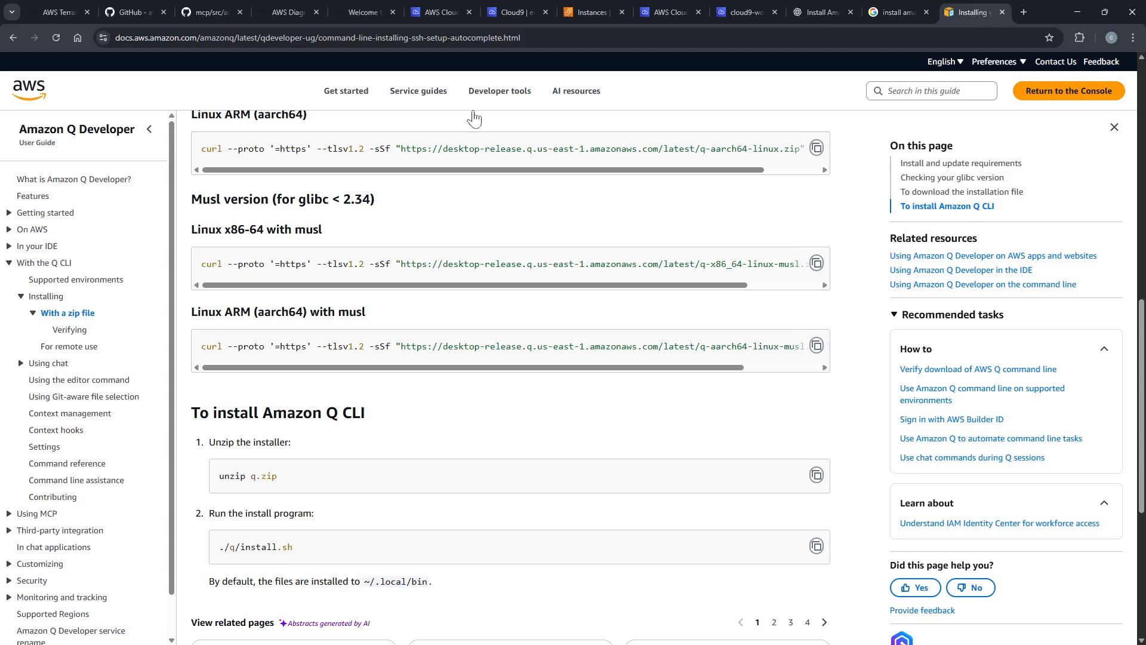
{"action": "scroll", "coordinate": [402, 260], "scroll_direction": "up", "scroll_amount": 4}
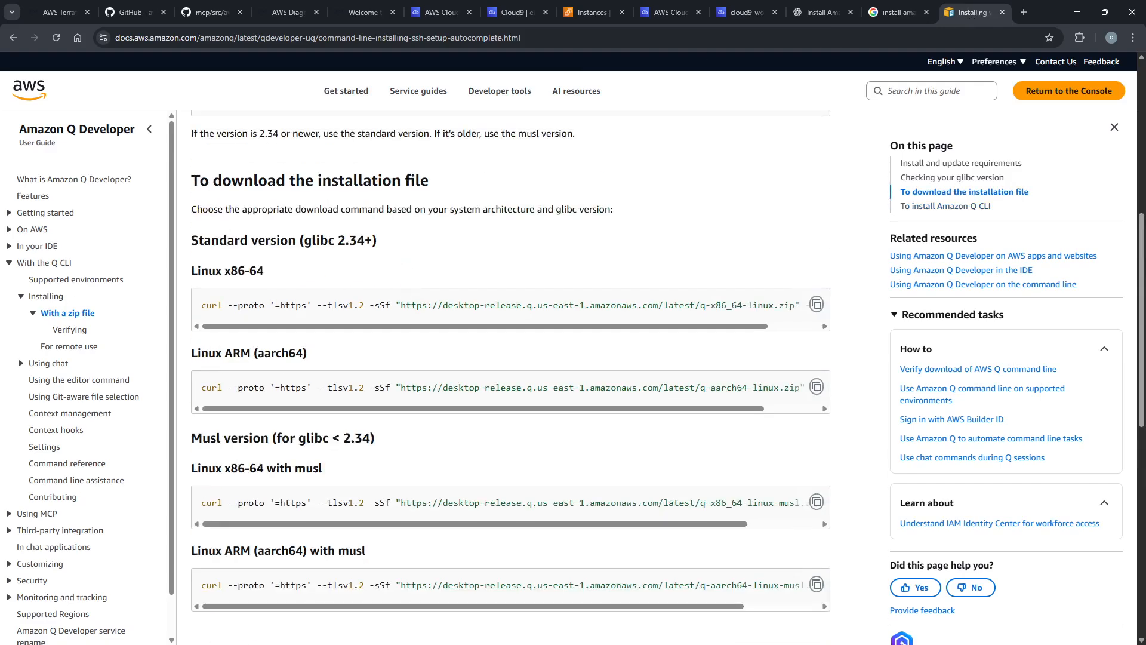
{"action": "left_click", "coordinate": [817, 305]}
{"action": "left_click", "coordinate": [738, 12]}
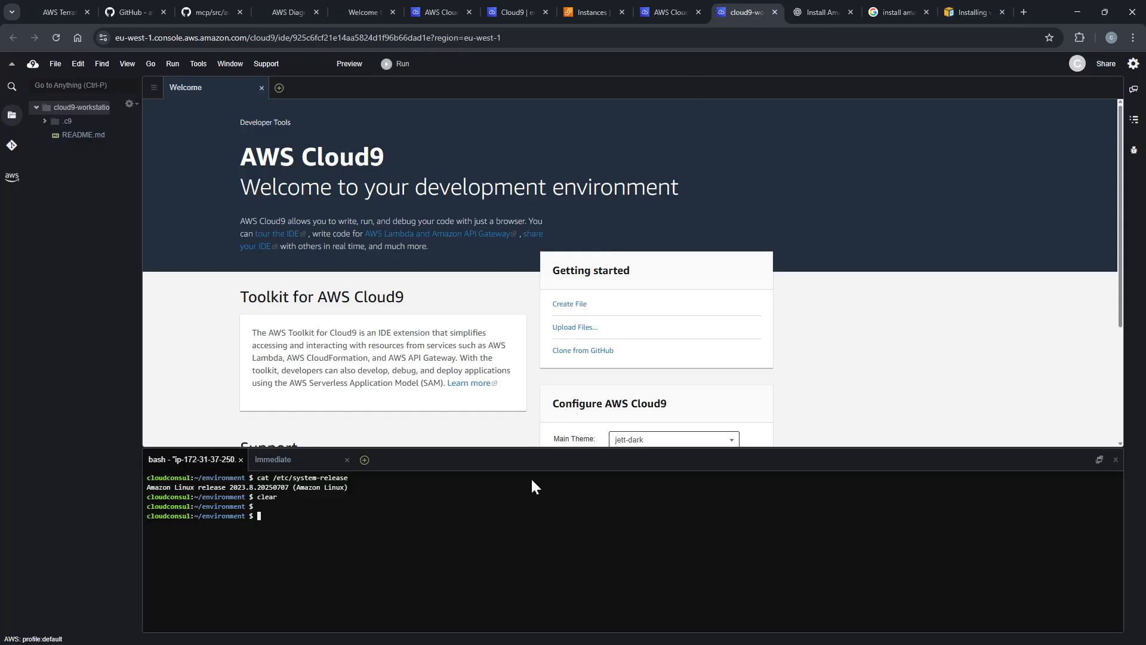
{"action": "key", "text": "ctrl+v"}
{"action": "key", "text": "Return"}
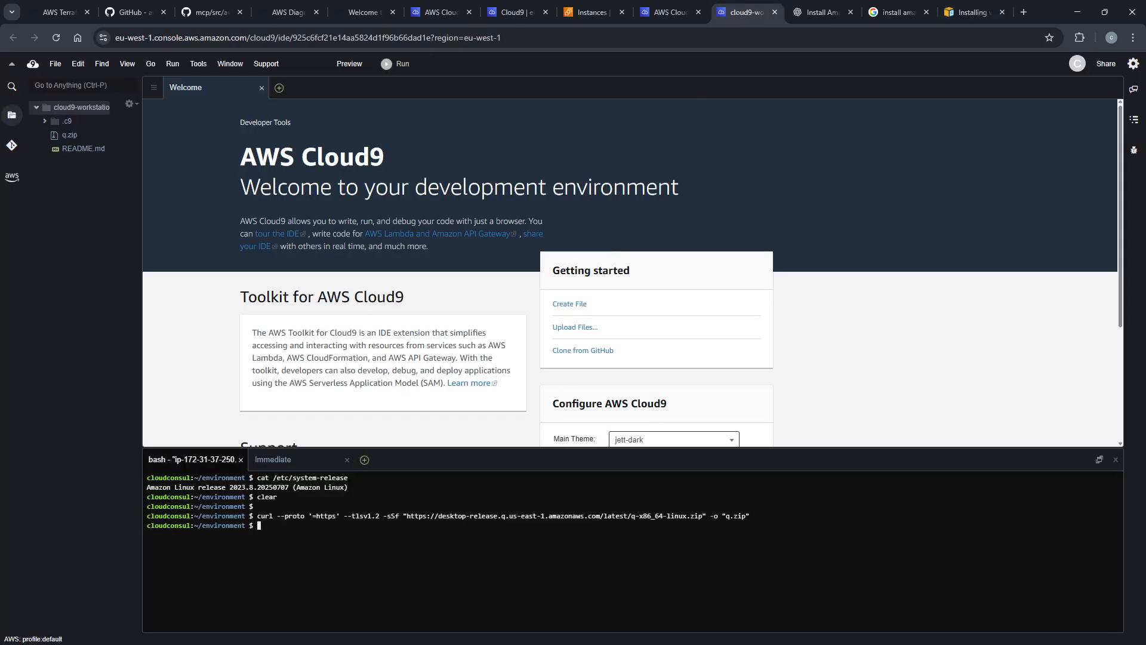
- Copy the unzip q.zip command from the installation guide and run it in the Cloud9 terminal
{"action": "left_click", "coordinate": [973, 12]}
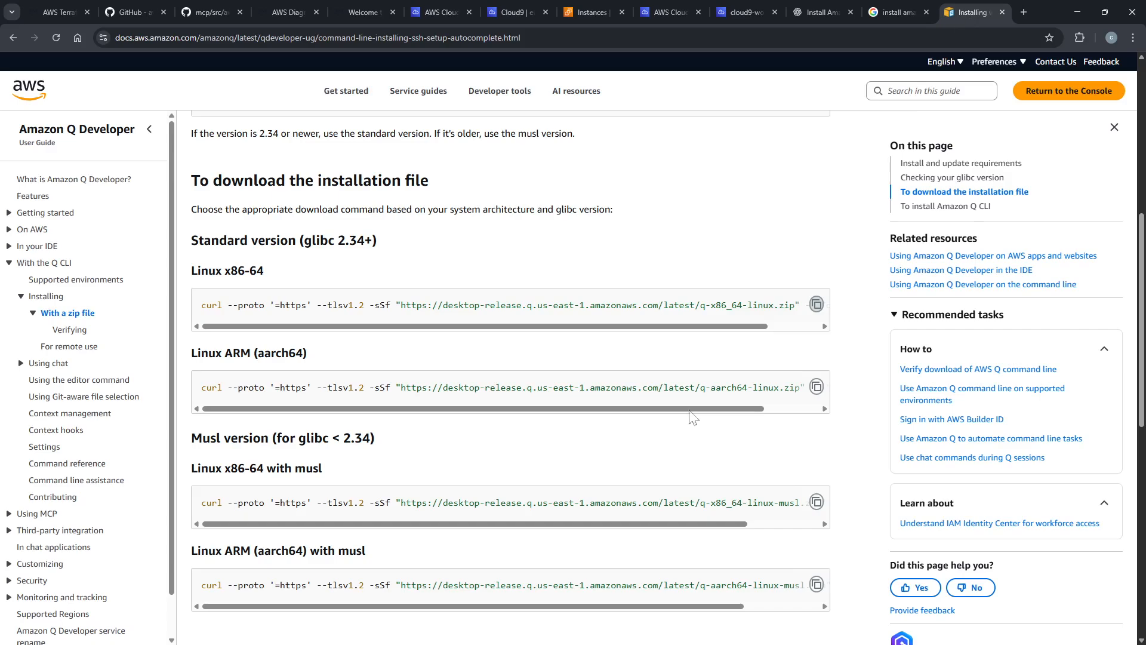
{"action": "scroll", "coordinate": [472, 477], "scroll_direction": "down", "scroll_amount": 3}
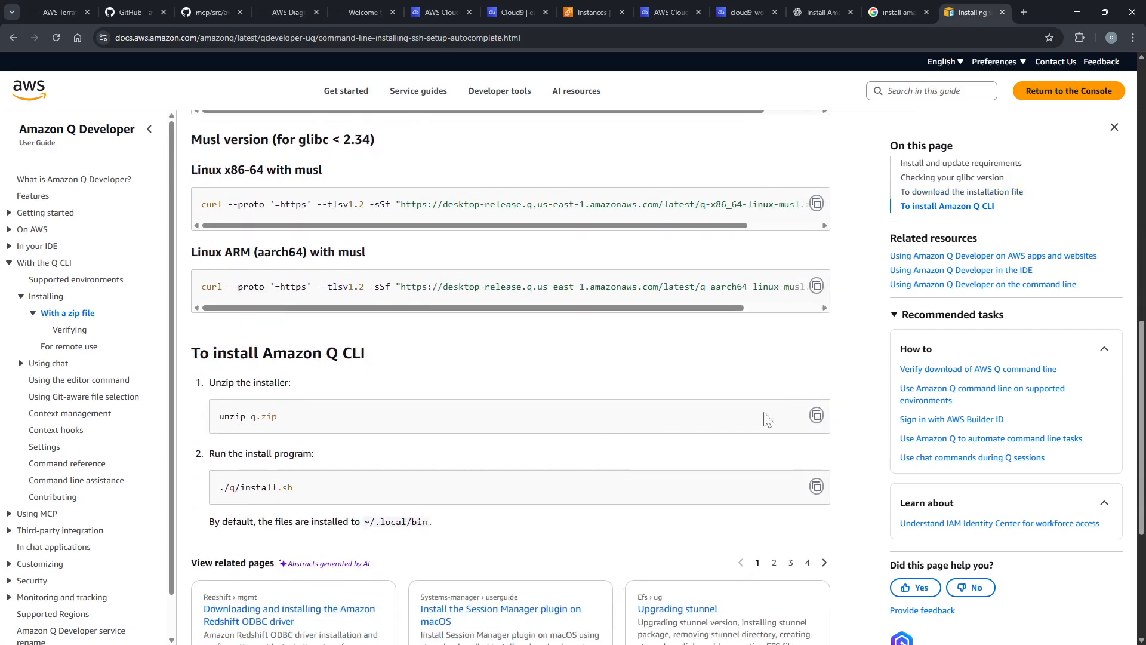
{"action": "left_click", "coordinate": [816, 416]}
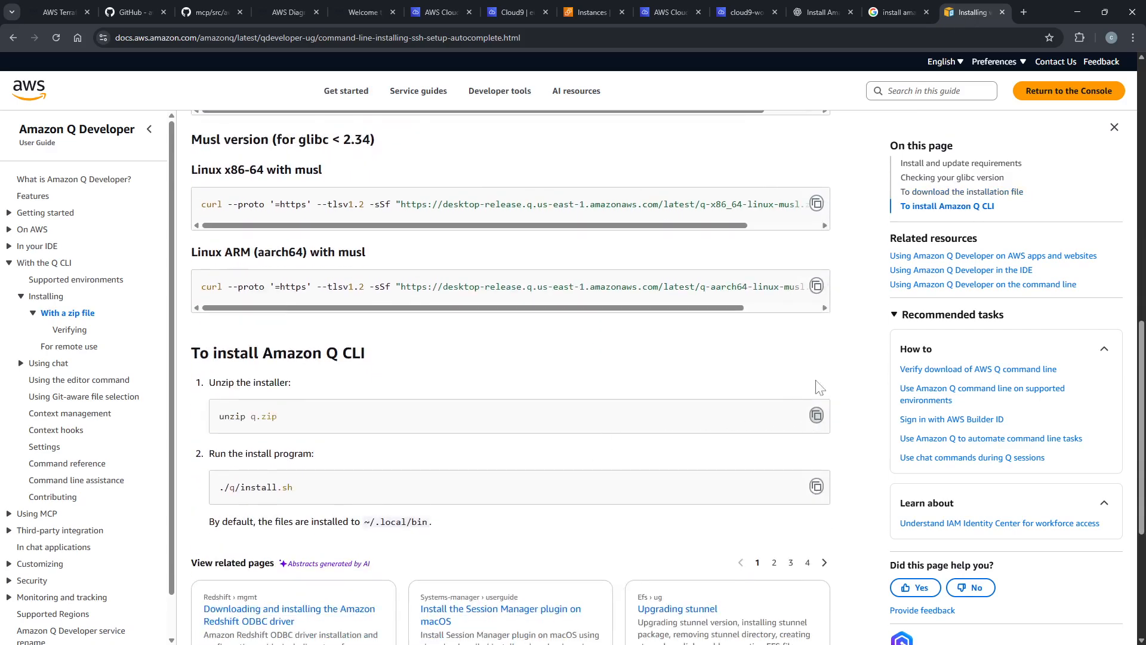
{"action": "left_click", "coordinate": [729, 10]}
{"action": "key", "text": "ctrl+v"}
{"action": "key", "text": "Return"}
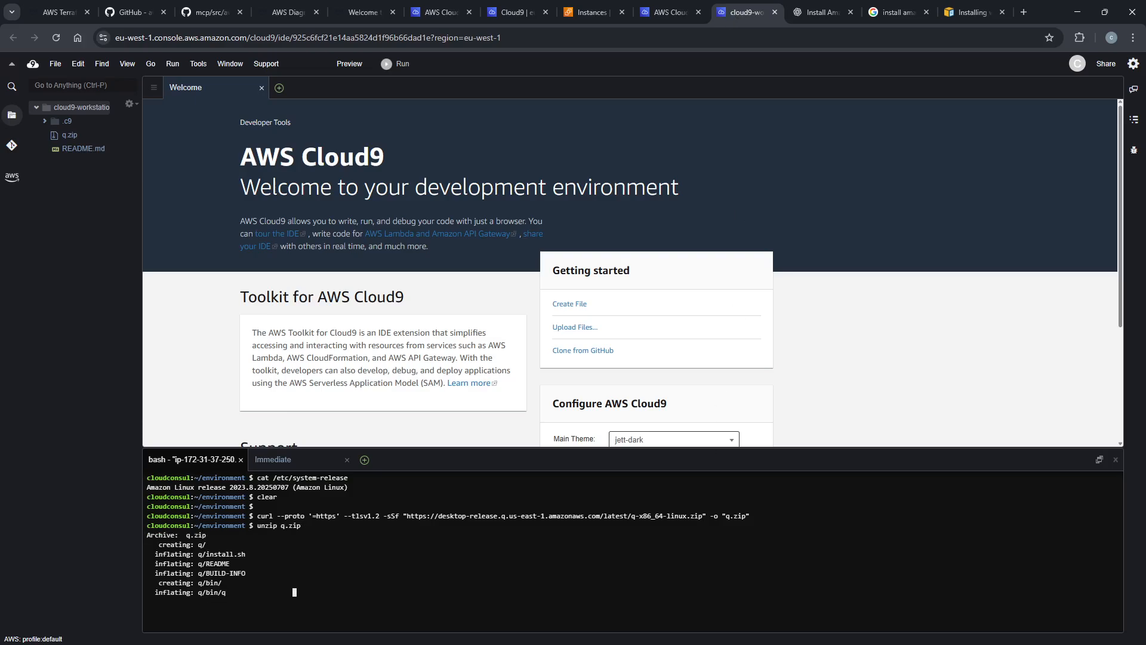
- Run the guide's ./q/install.sh command in the terminal, answering Yes to the shell config change and selecting Use for Free with Builder ID
{"action": "left_click", "coordinate": [976, 12]}
{"action": "scroll", "coordinate": [478, 453], "scroll_direction": "down", "scroll_amount": 1}
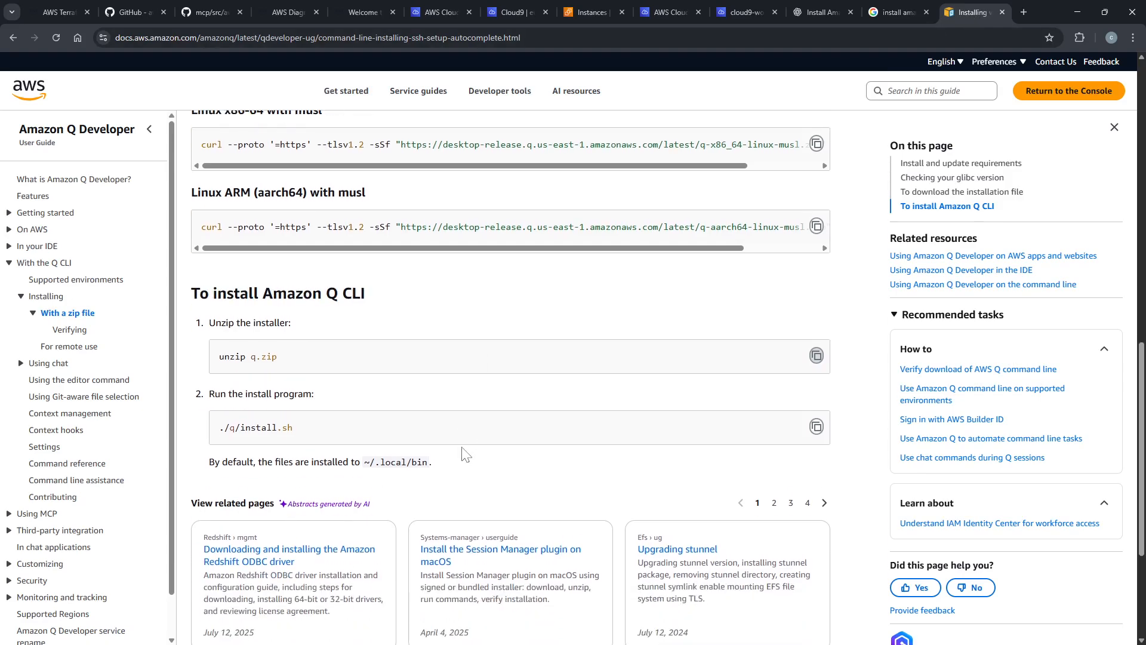
{"action": "left_click", "coordinate": [815, 428]}
{"action": "left_click", "coordinate": [733, 12]}
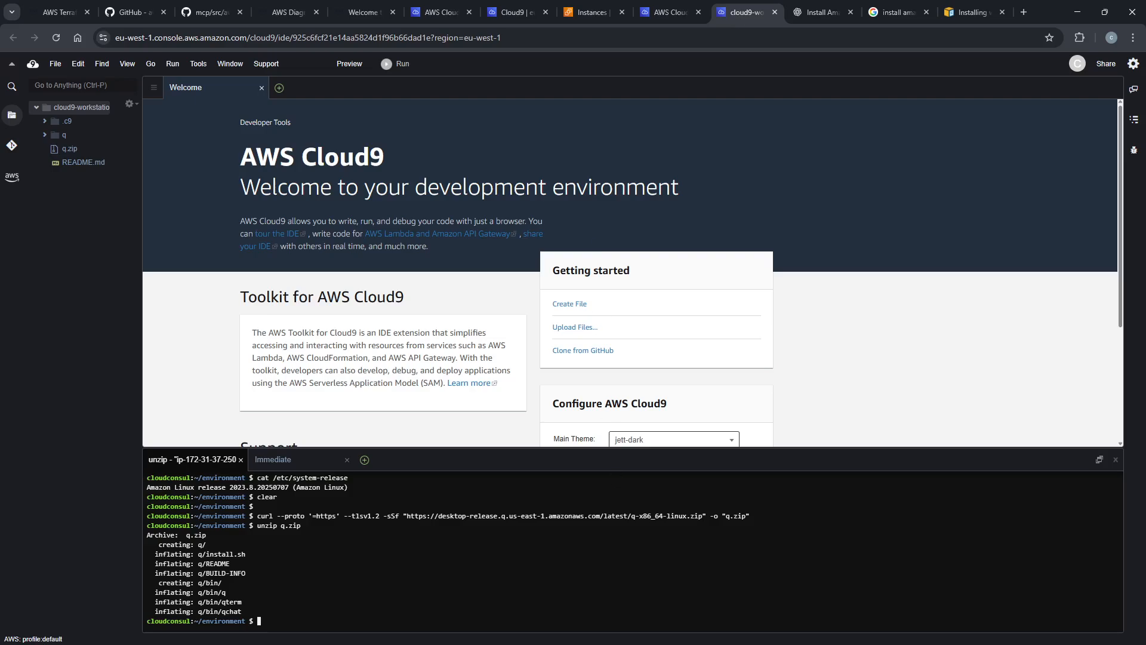
{"action": "key", "text": "ctrl+v"}
{"action": "key", "text": "Return"}
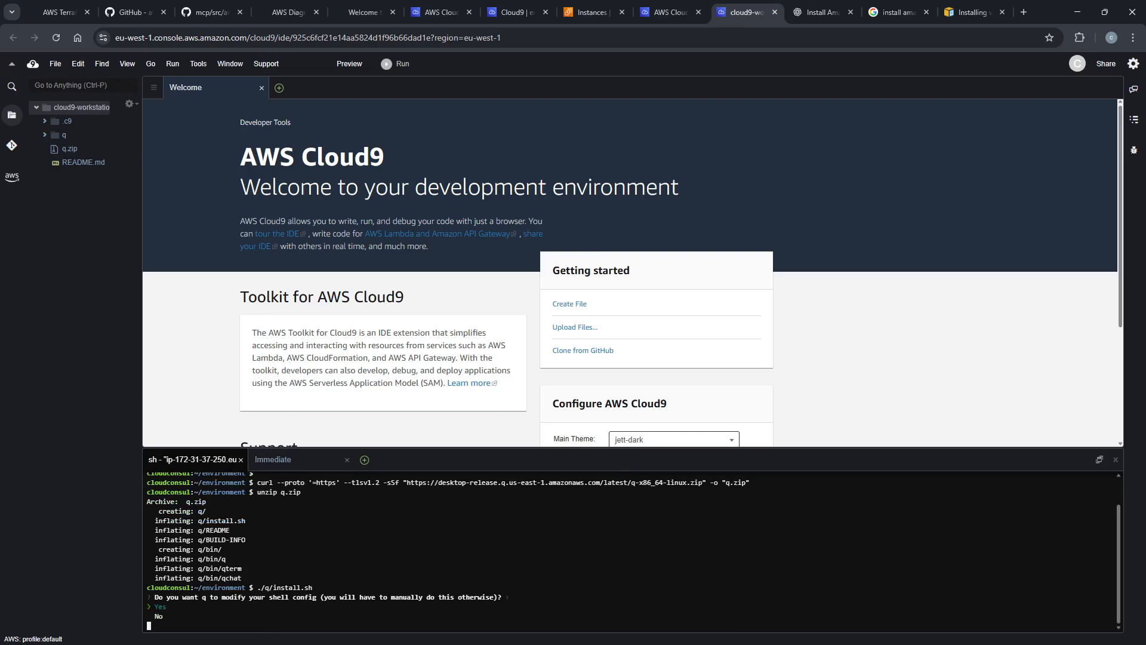
{"action": "key", "text": "Return"}
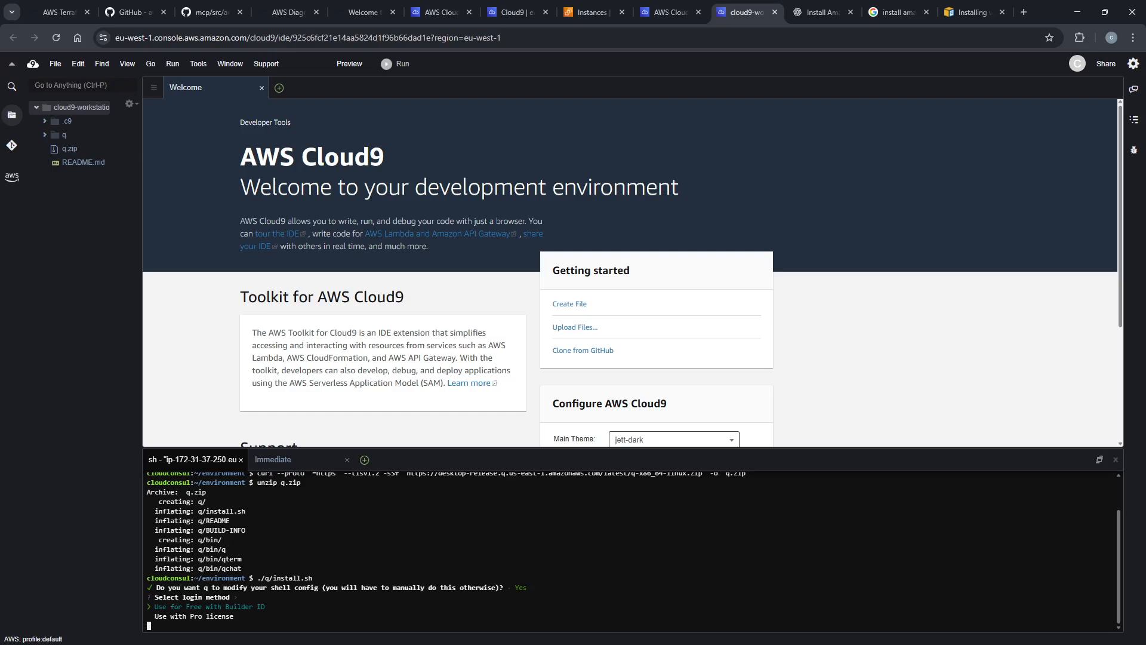
{"action": "key", "text": "Return"}
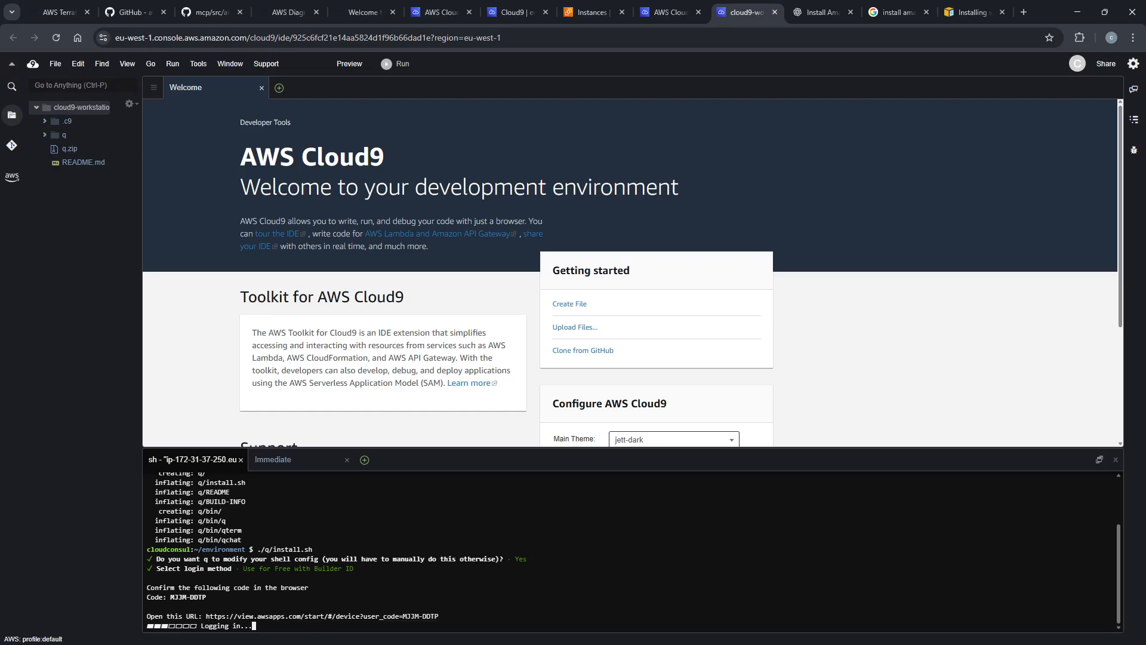
- Open the login URL printed by the installer and submit the account's email address on the AWS Builder ID page
{"action": "left_click", "coordinate": [293, 619]}
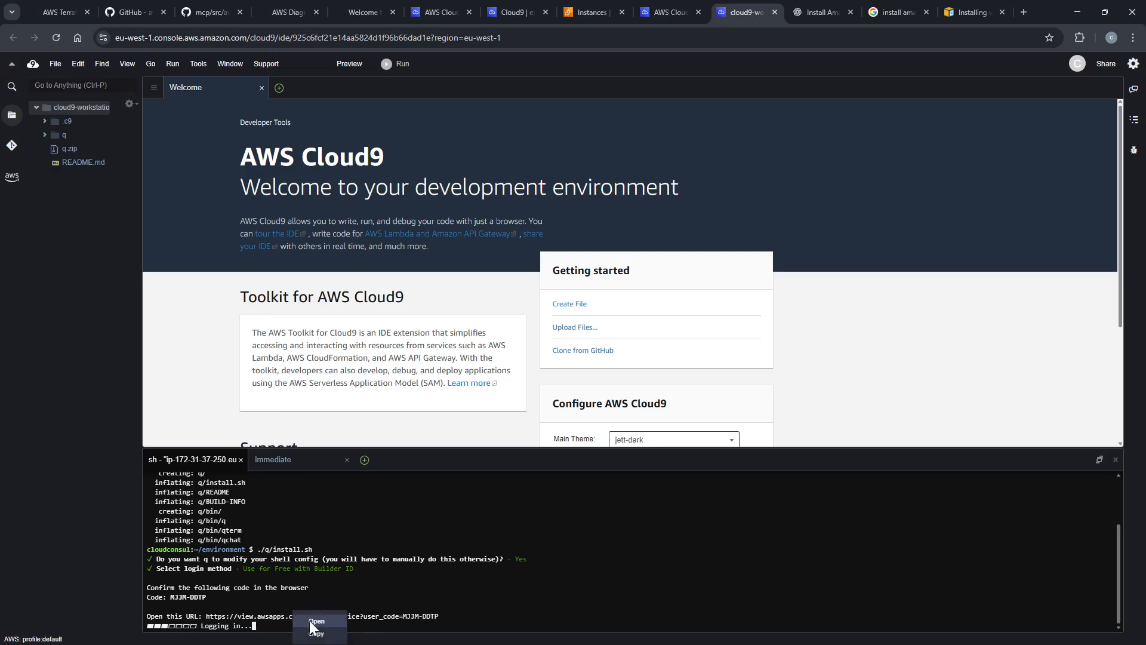
{"action": "left_click", "coordinate": [316, 621]}
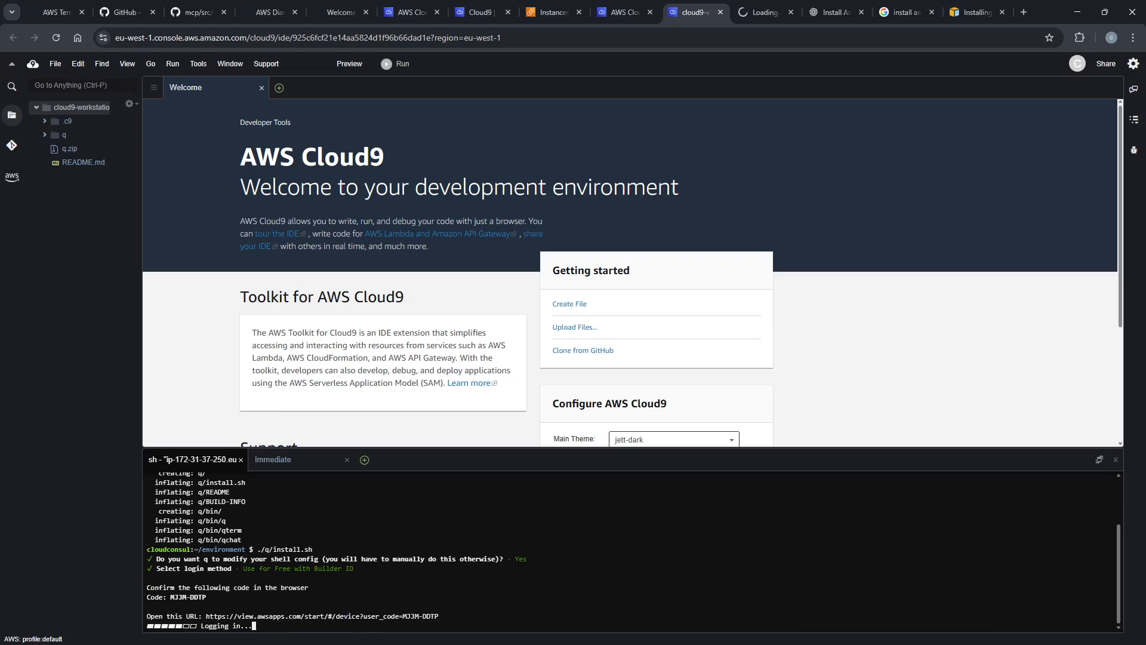
{"action": "left_click", "coordinate": [752, 14]}
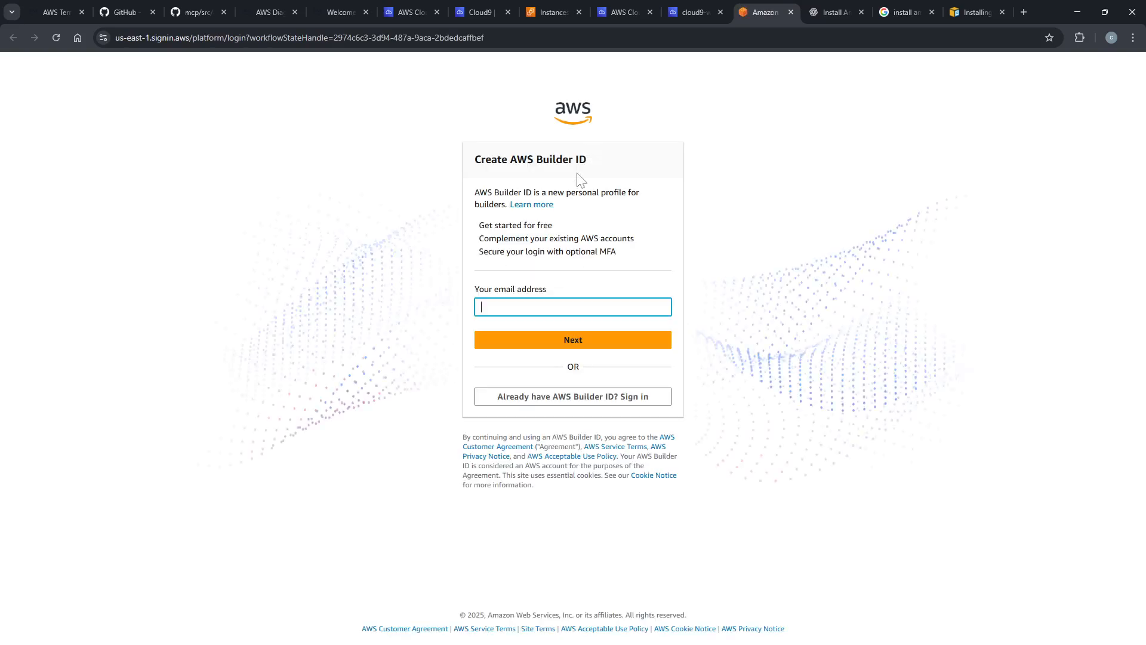
{"action": "left_click", "coordinate": [530, 307]}
{"action": "left_click", "coordinate": [557, 335]}
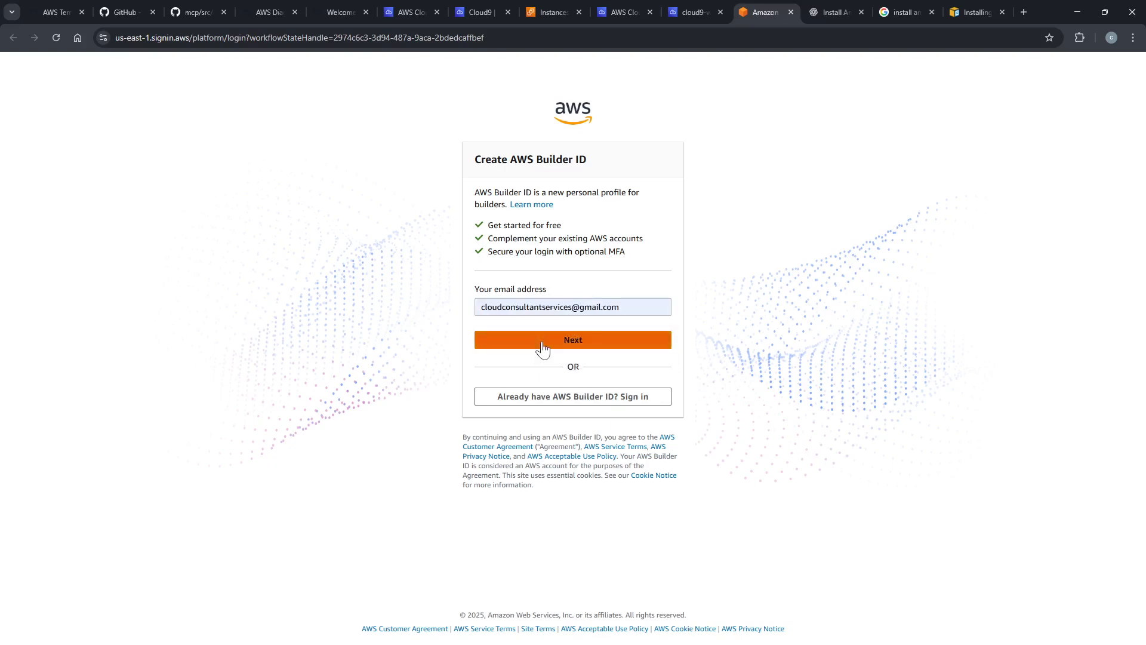
{"action": "left_click", "coordinate": [543, 348]}
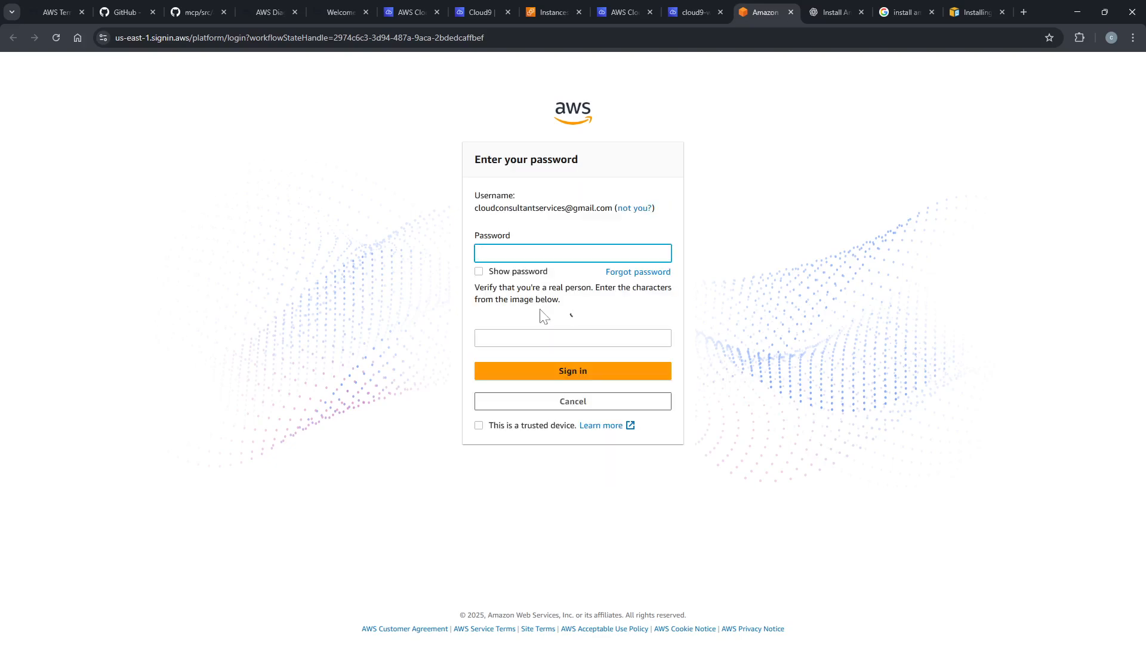
- Enter the account password and the characters from the verification image, and sign in to AWS Builder ID
{"action": "type", "text": "••••••••"}
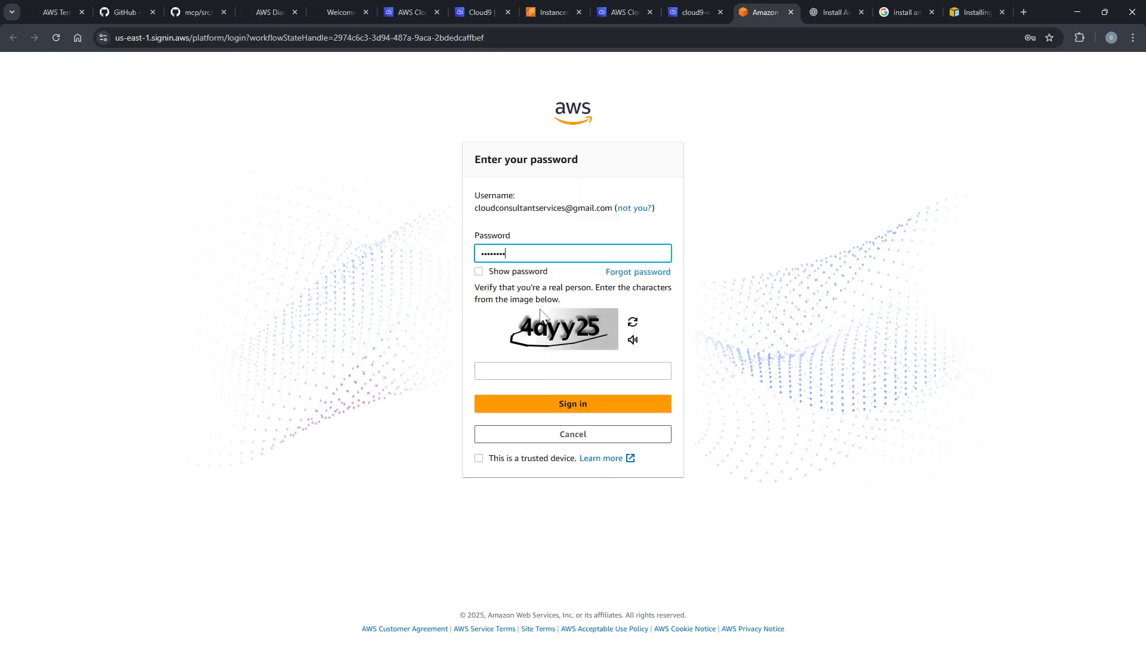
{"action": "left_click", "coordinate": [582, 369]}
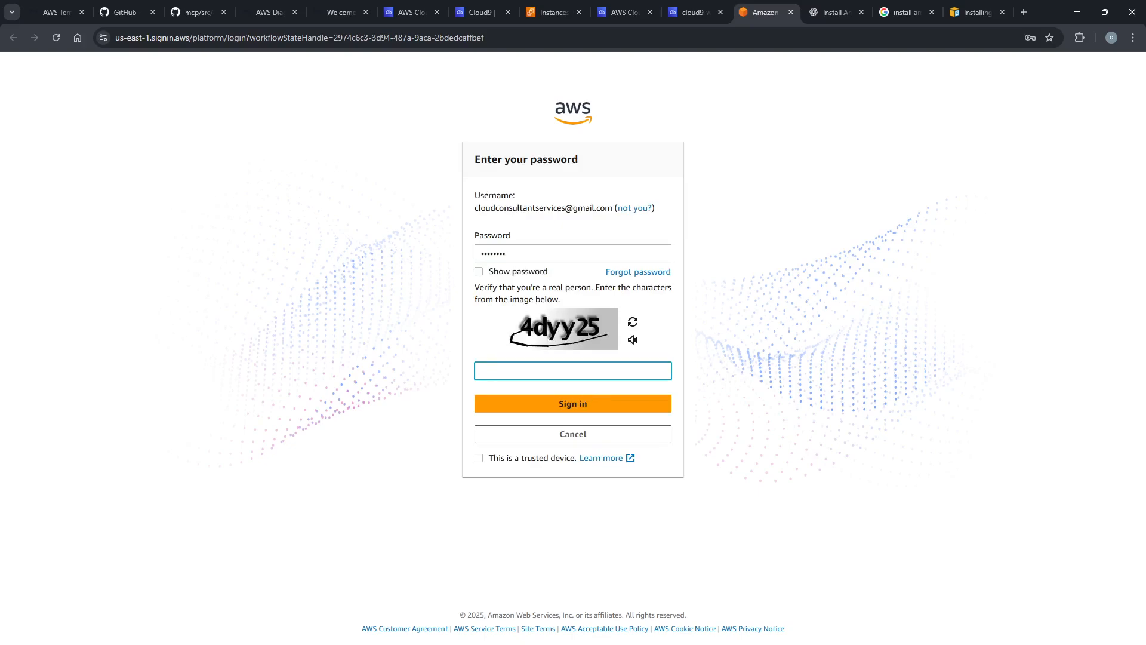
{"action": "type", "text": "4dyy25"}
{"action": "left_click", "coordinate": [546, 396]}
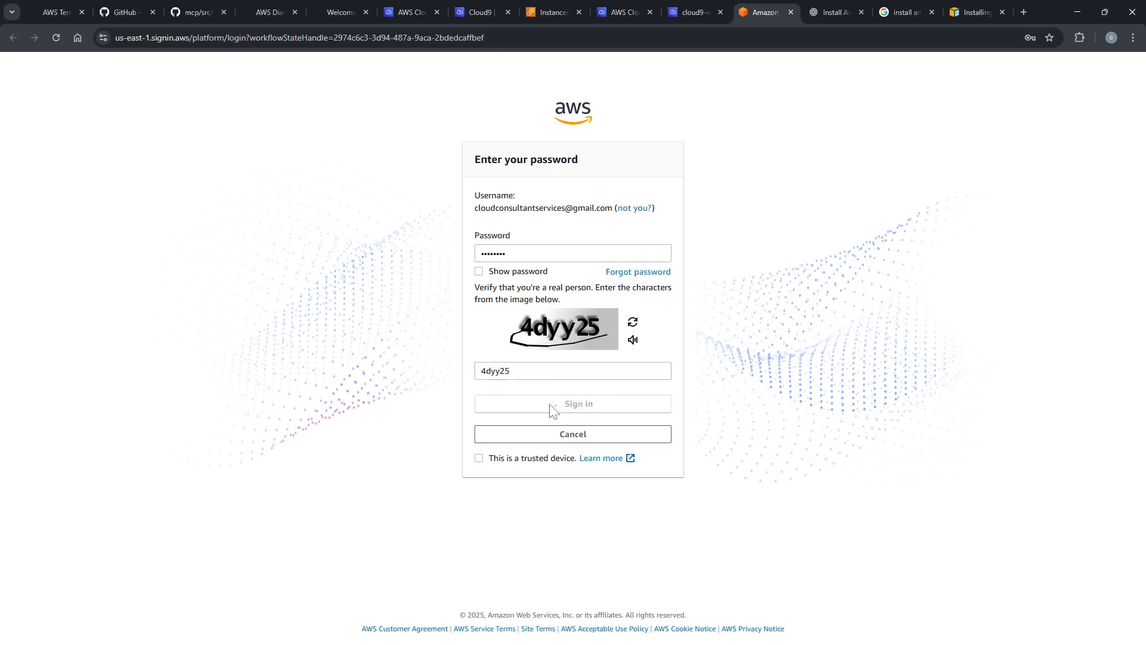
- Enter the emailed verification code on the Additional verification required page and submit it
{"action": "left_click", "coordinate": [555, 289]}
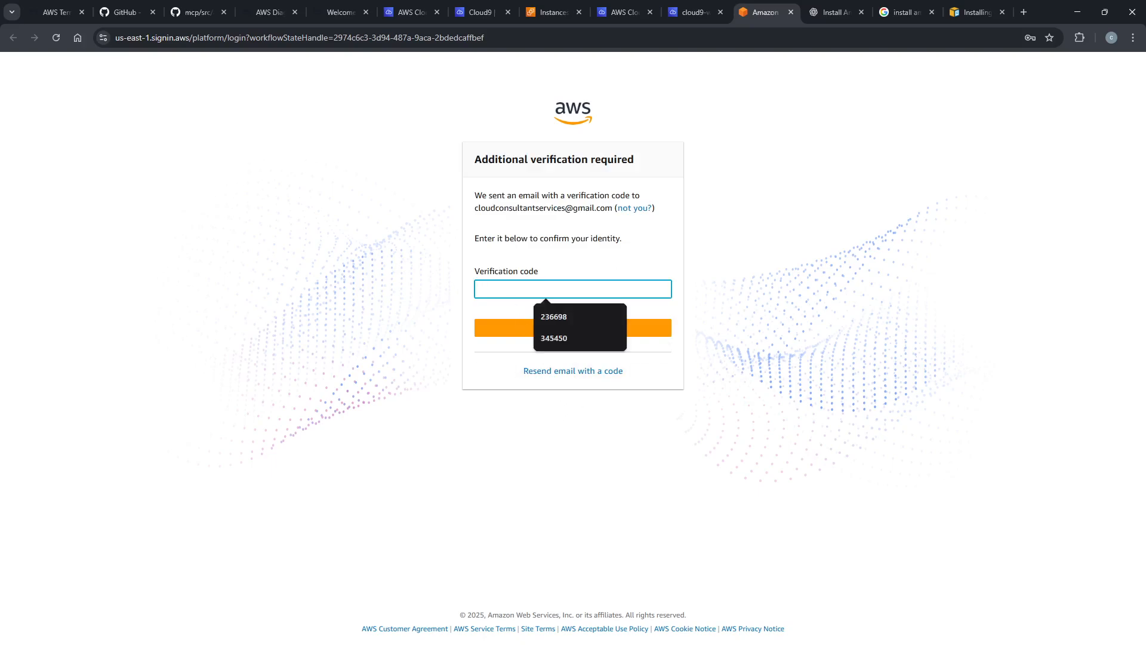
{"action": "left_click", "coordinate": [792, 277]}
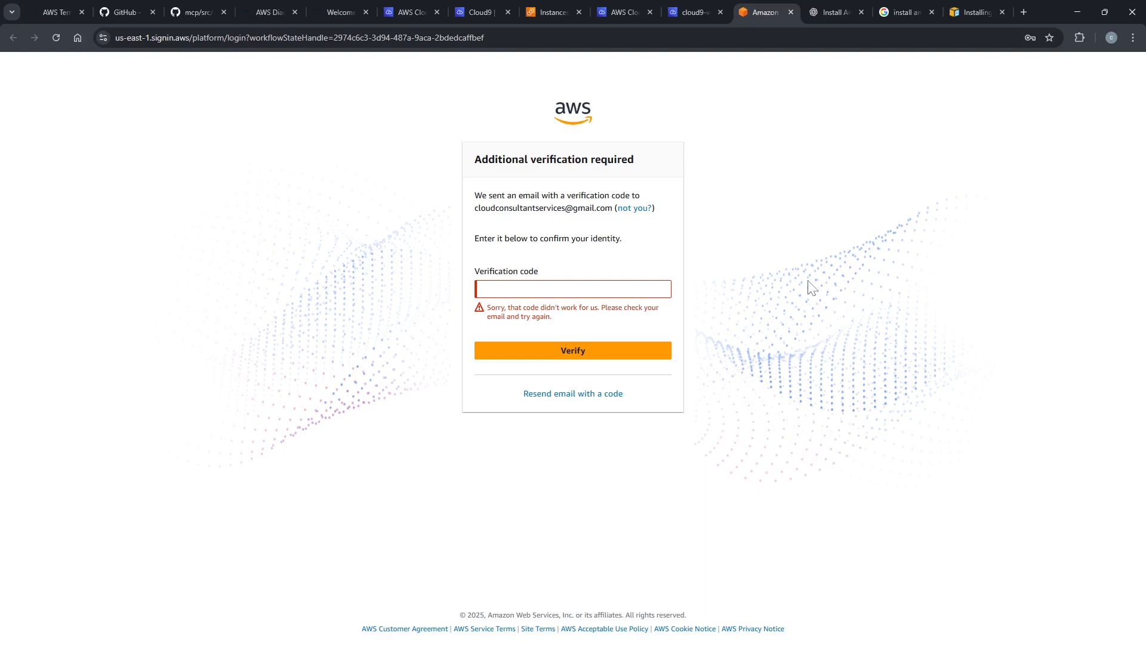
{"action": "left_click", "coordinate": [545, 289]}
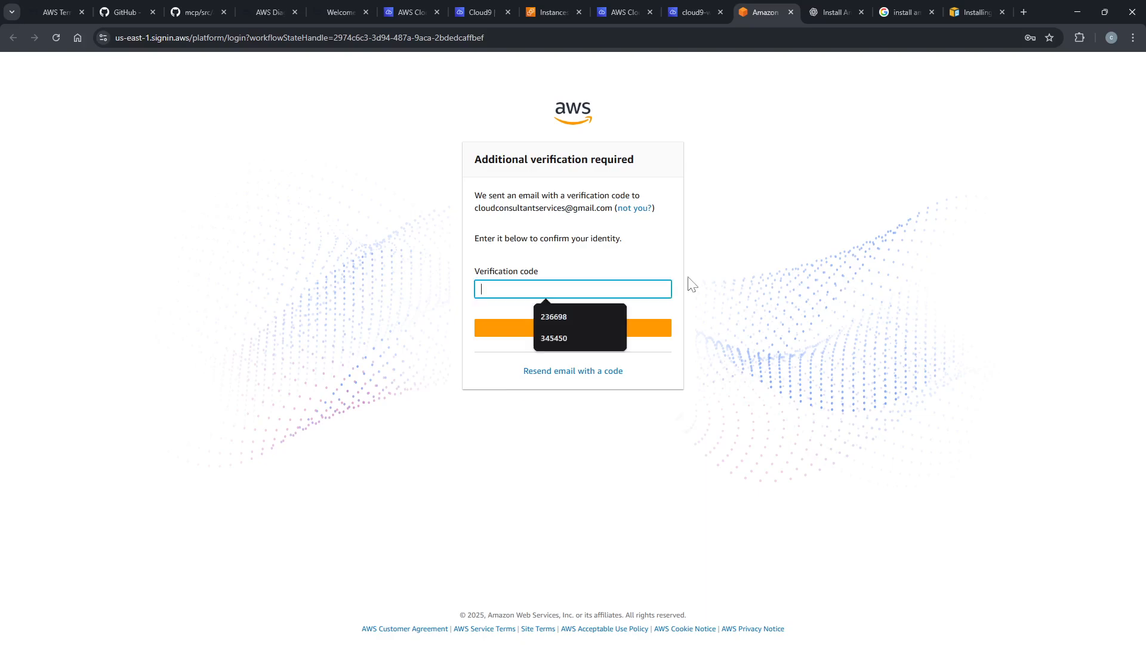
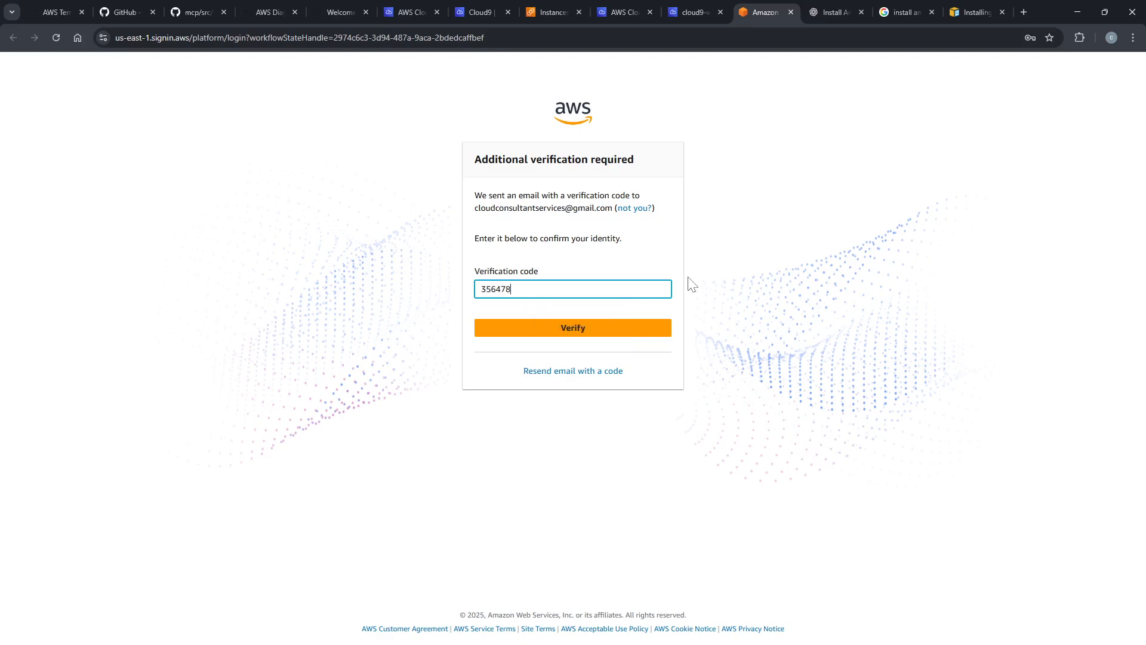
{"action": "key", "text": "Return"}
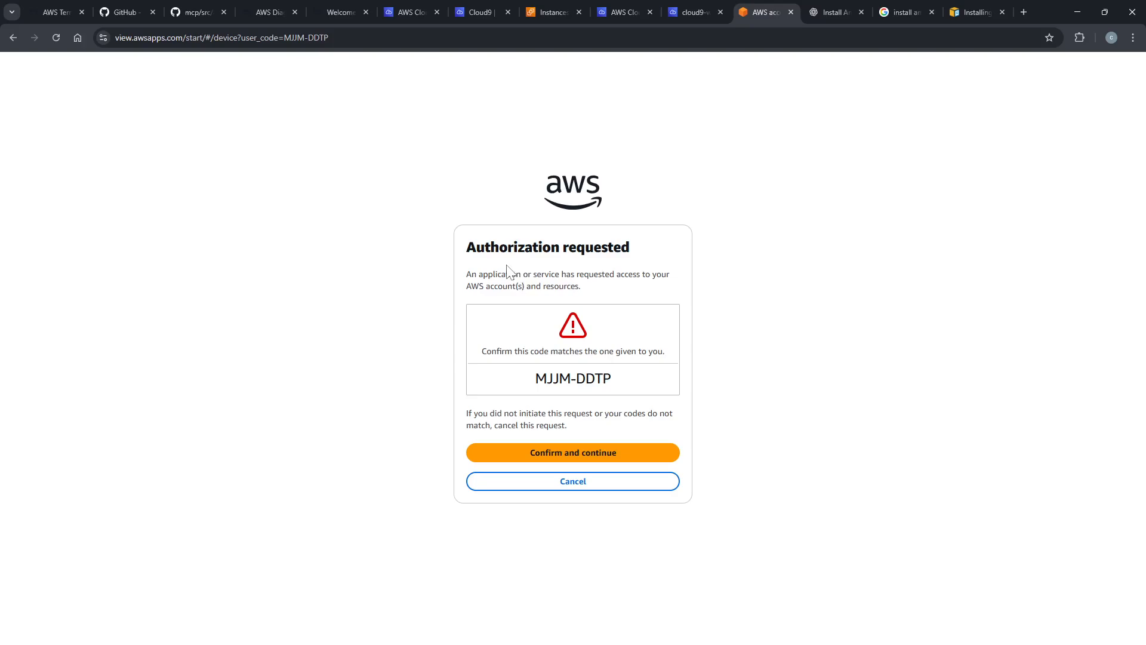
- Confirm the device authorization request, allow Amazon Q Developer for command line to access the data, and close the approval page
{"action": "left_click_drag", "start_coordinate": [536, 383], "coordinate": [611, 380]}
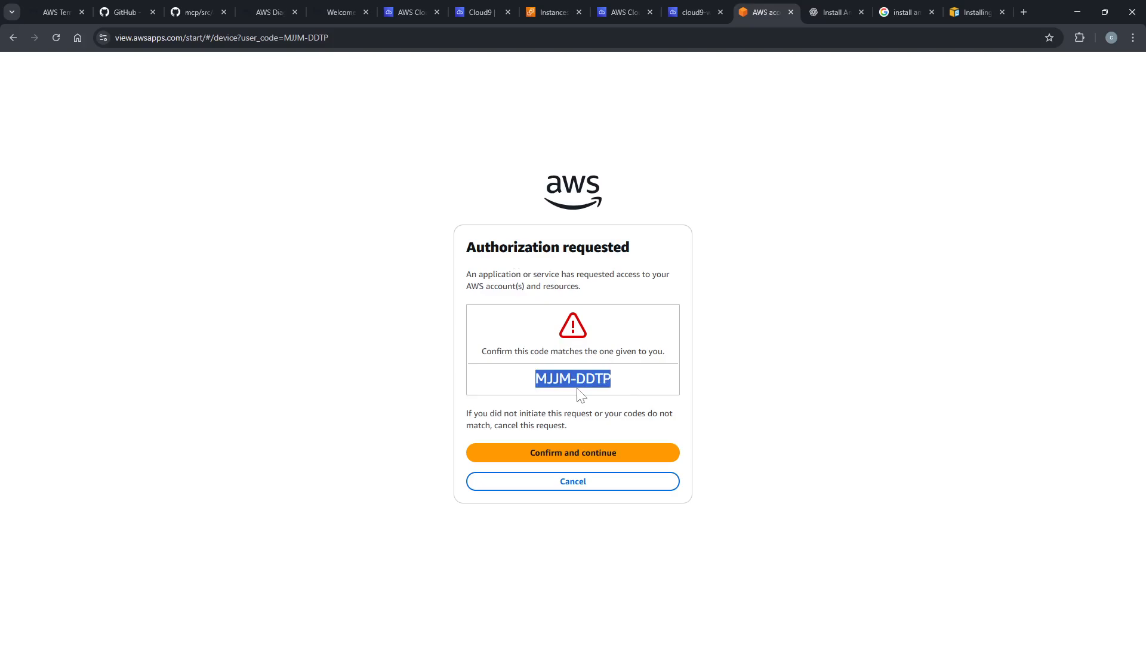
{"action": "left_click", "coordinate": [575, 453]}
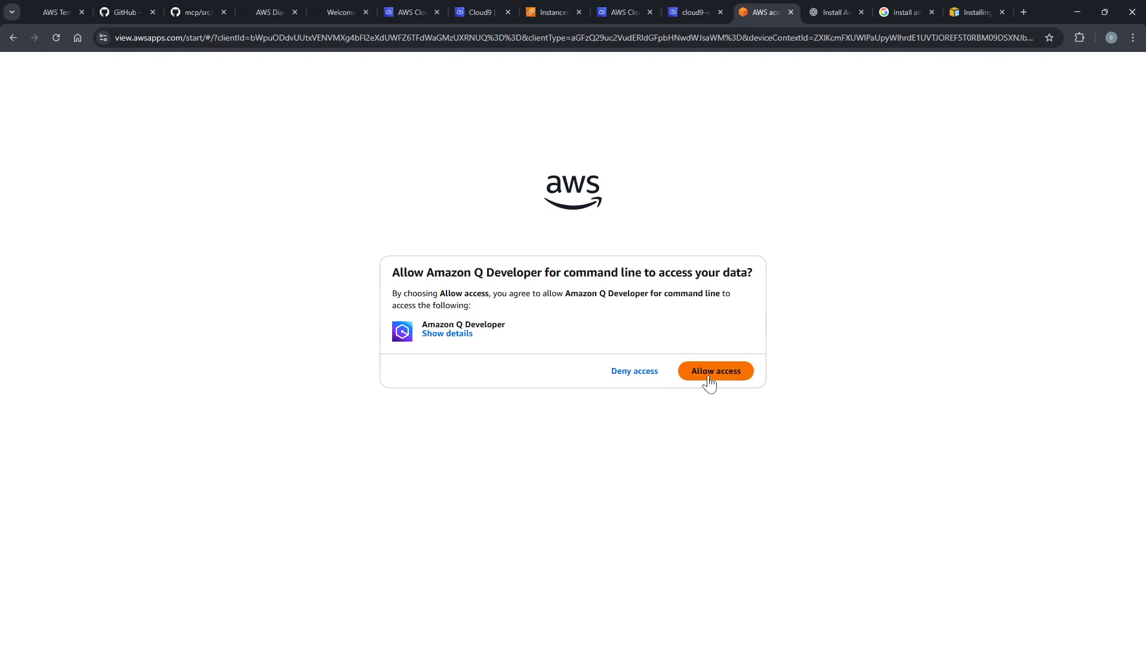
{"action": "left_click_drag", "start_coordinate": [424, 272], "coordinate": [758, 281]}
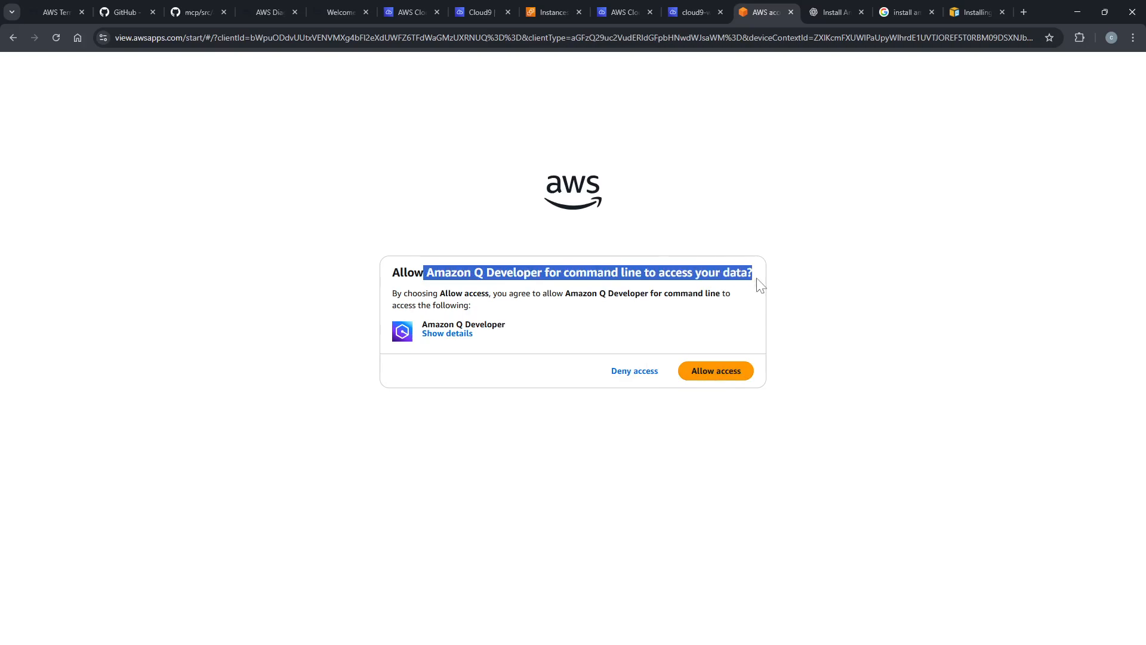
{"action": "left_click", "coordinate": [725, 371]}
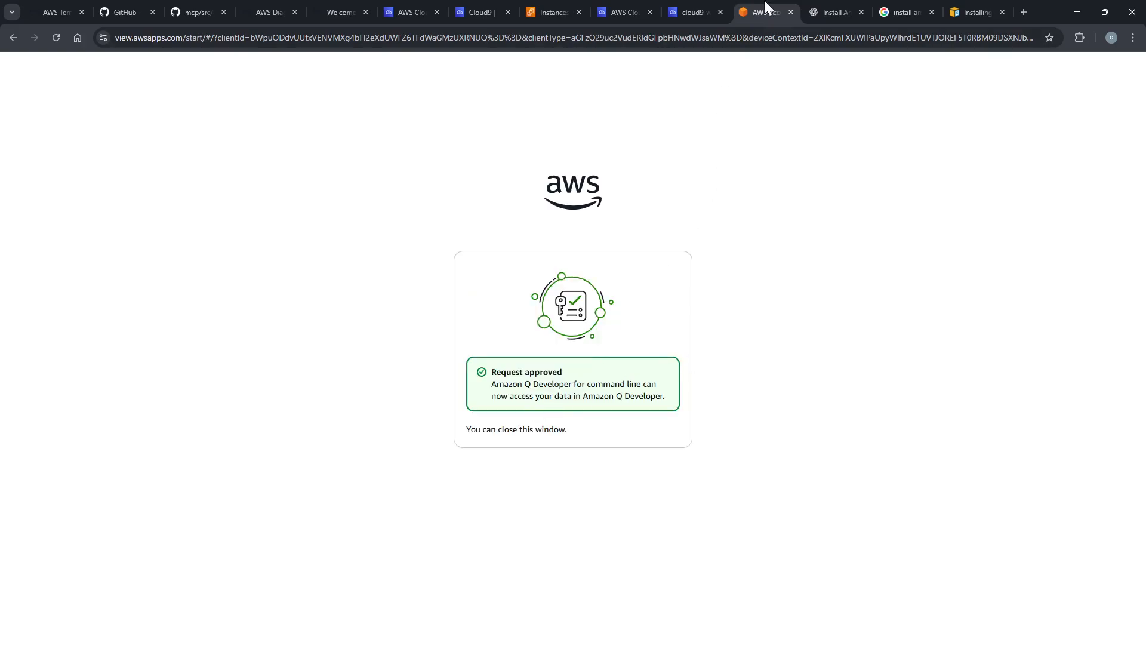
{"action": "left_click", "coordinate": [791, 12]}
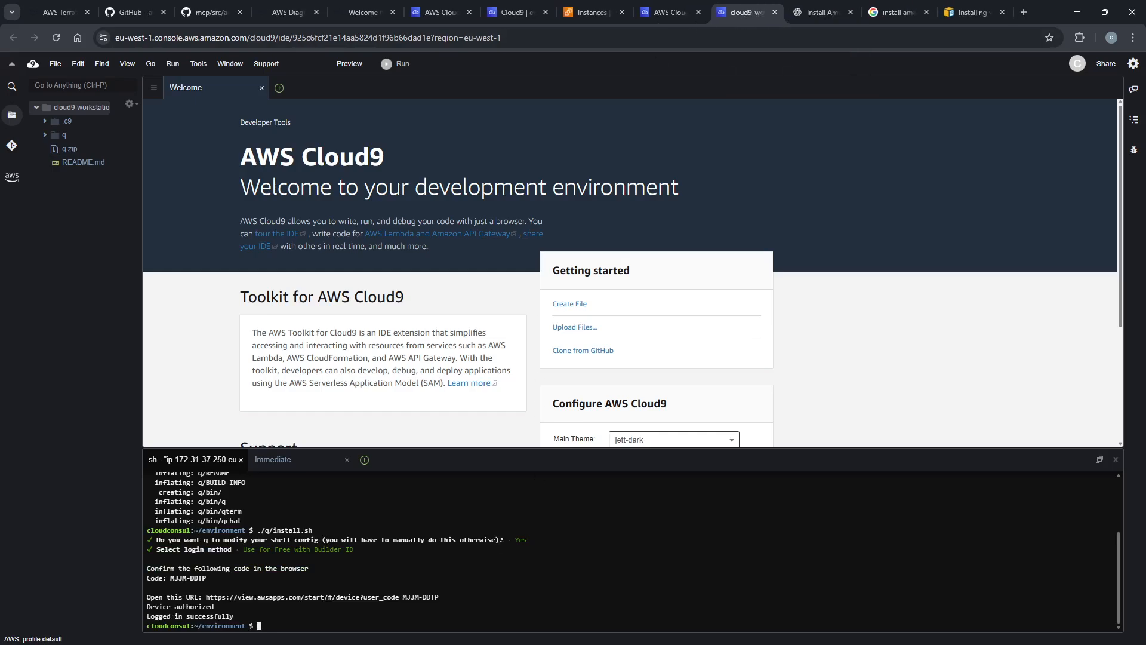
- Clear the Cloud9 terminal, start the Amazon Q chat with the q command, and enlarge the terminal pane to nearly the full editor height
{"action": "type", "text": "clear"}
{"action": "key", "text": "Return"}
{"action": "key", "text": "Return"}
{"action": "key", "text": "Return"}
{"action": "key", "text": "Return"}
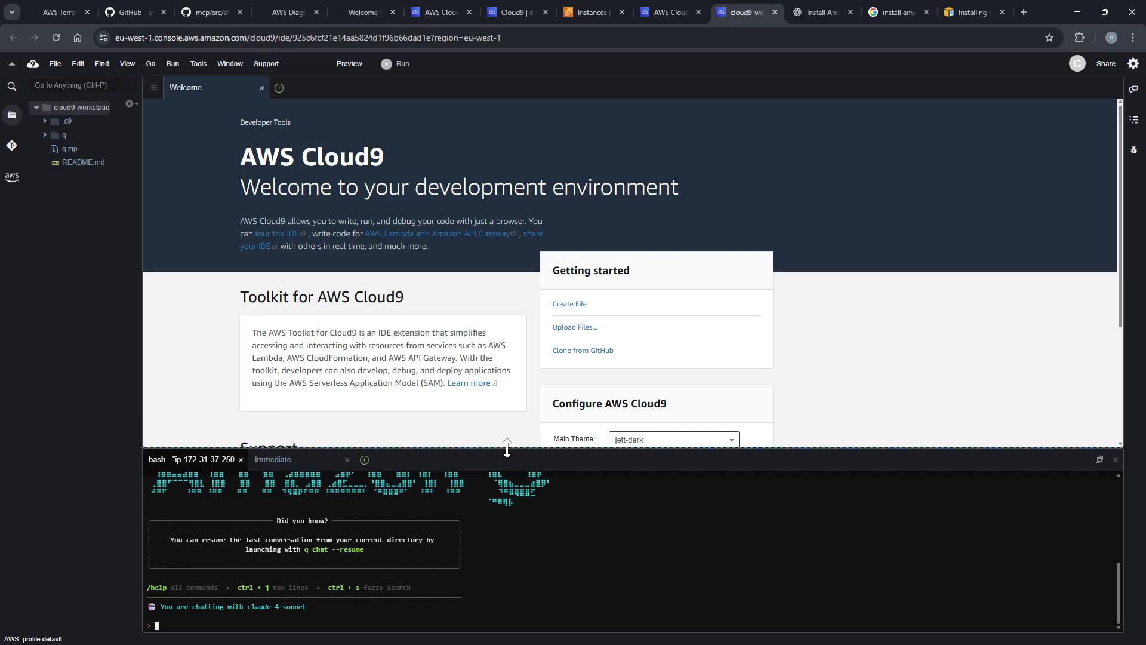
{"action": "left_click_drag", "start_coordinate": [507, 448], "coordinate": [521, 113]}
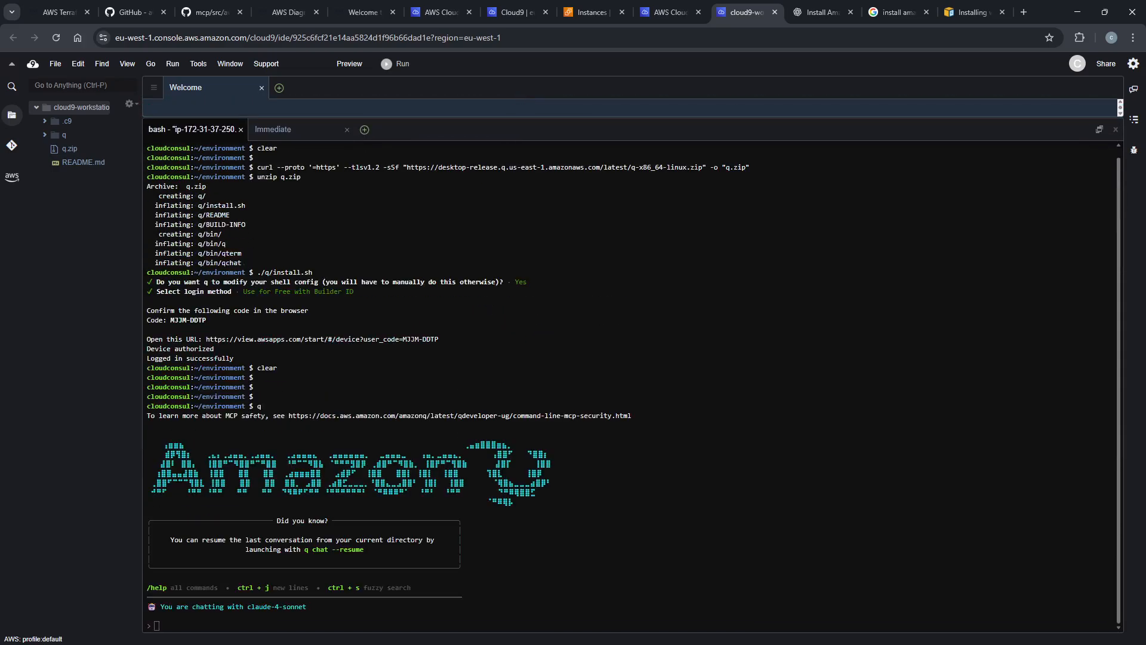
{"action": "left_click_drag", "start_coordinate": [149, 435], "coordinate": [457, 558]}
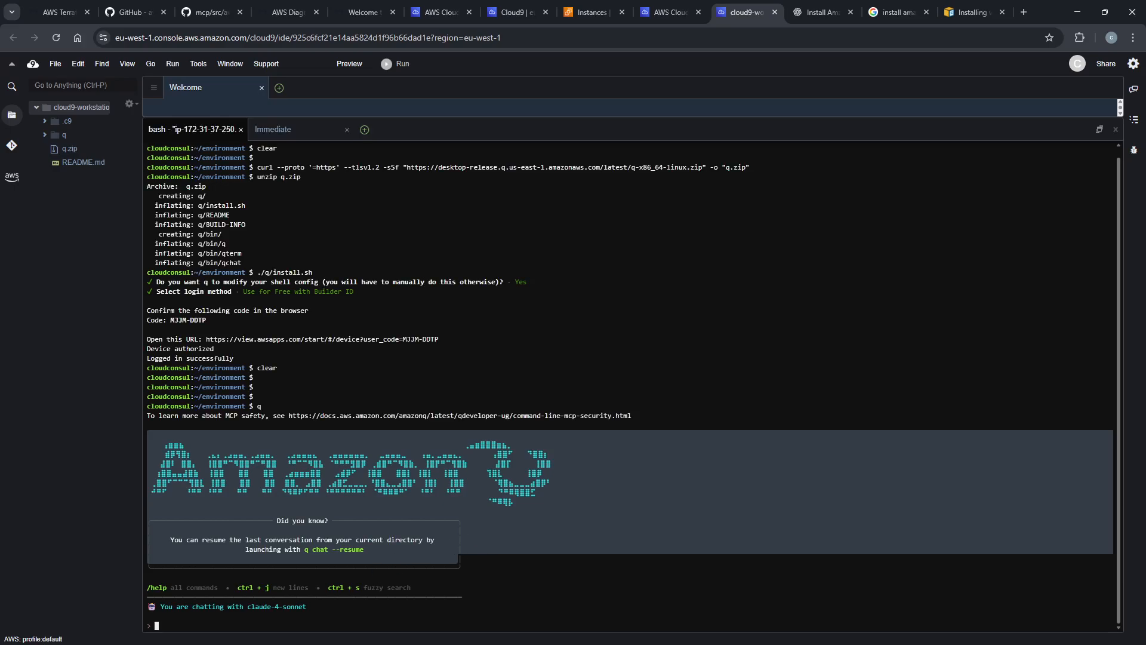
{"action": "left_click", "coordinate": [458, 559]}
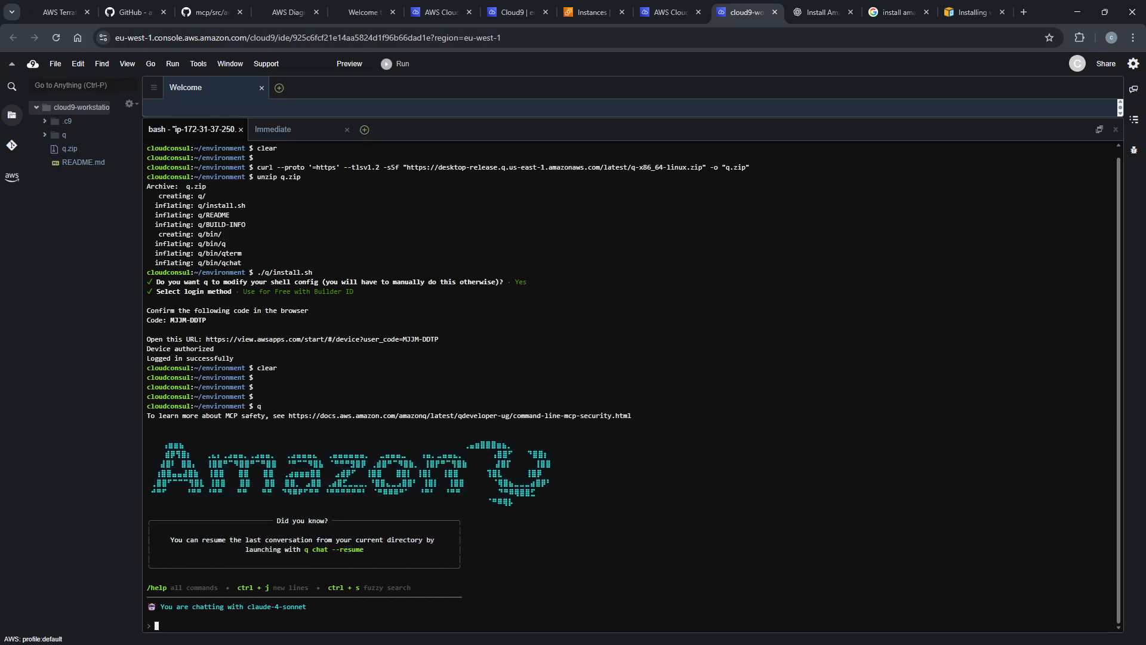
- Ask Amazon Q in the terminal chat "what is weeather today ?"
{"action": "type", "text": "what is"}
{"action": "type", "text": " weeather"}
{"action": "type", "text": "er "}
{"action": "type", "text": "today ?"}
{"action": "key", "text": "Return"}
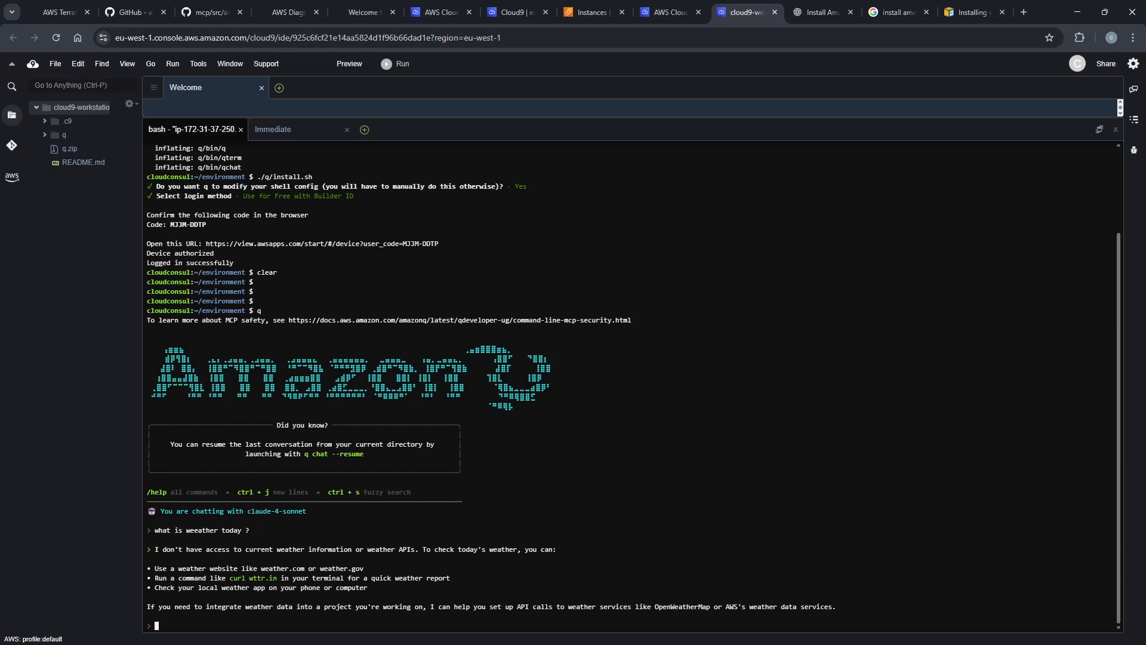
{"action": "left_click", "coordinate": [812, 15]}
{"action": "left_click", "coordinate": [610, 46]}
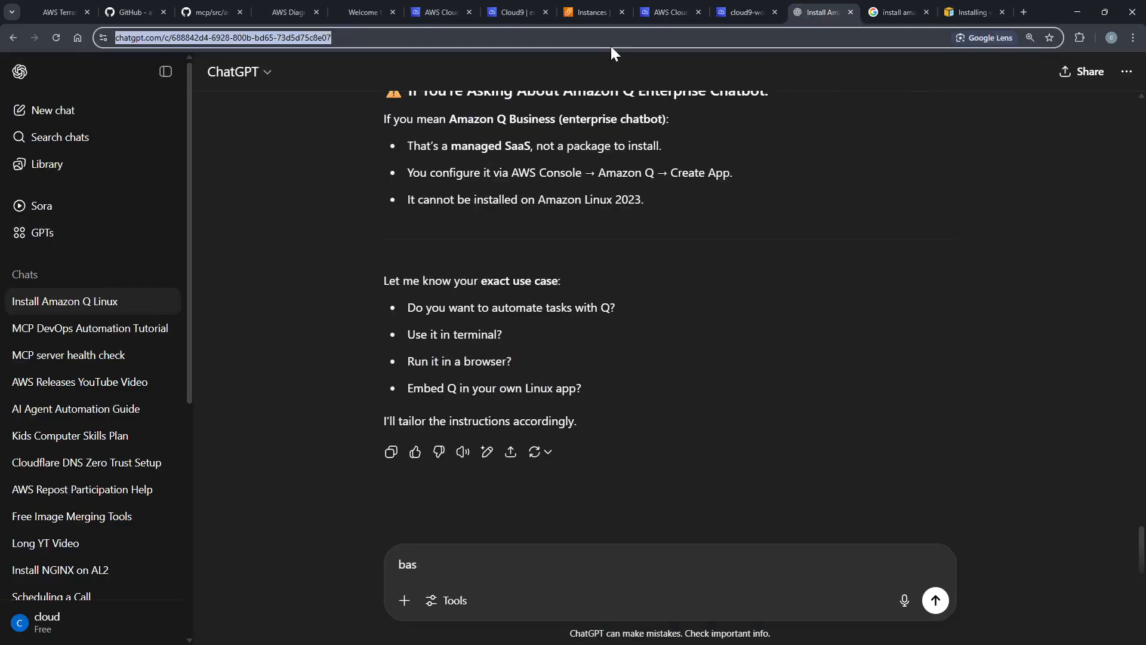
{"action": "type", "text": "a"}
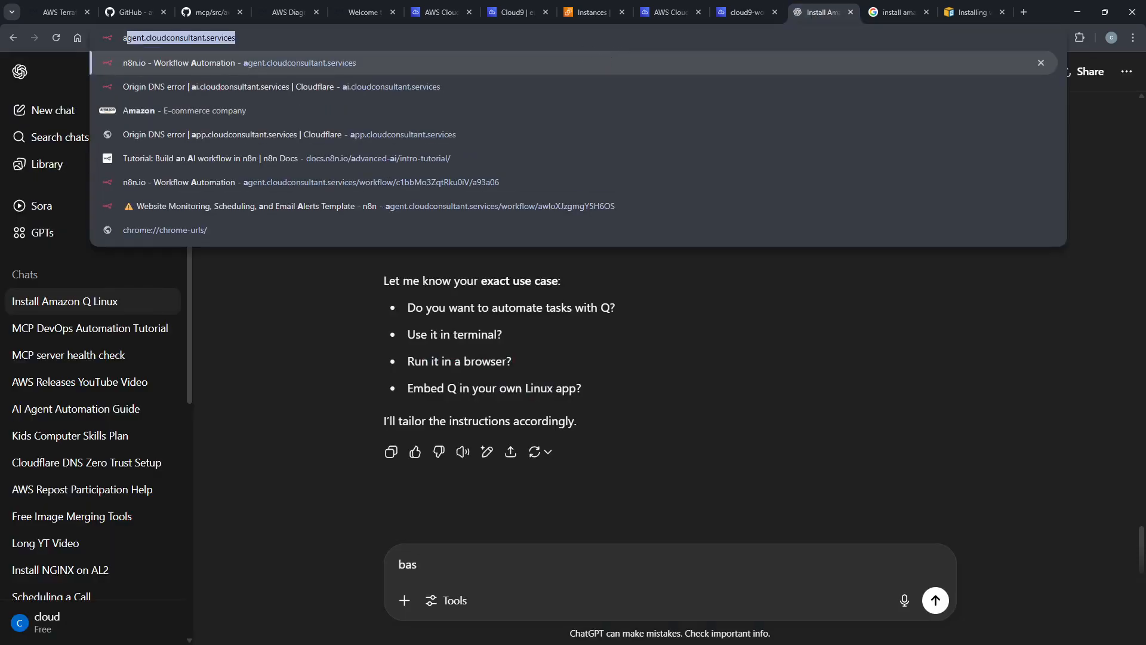
{"action": "left_click", "coordinate": [851, 12]}
- Search Google for "aws architecture diagram mcp server" in a new browser page
{"action": "left_click", "coordinate": [946, 12]}
{"action": "type", "text": "a"}
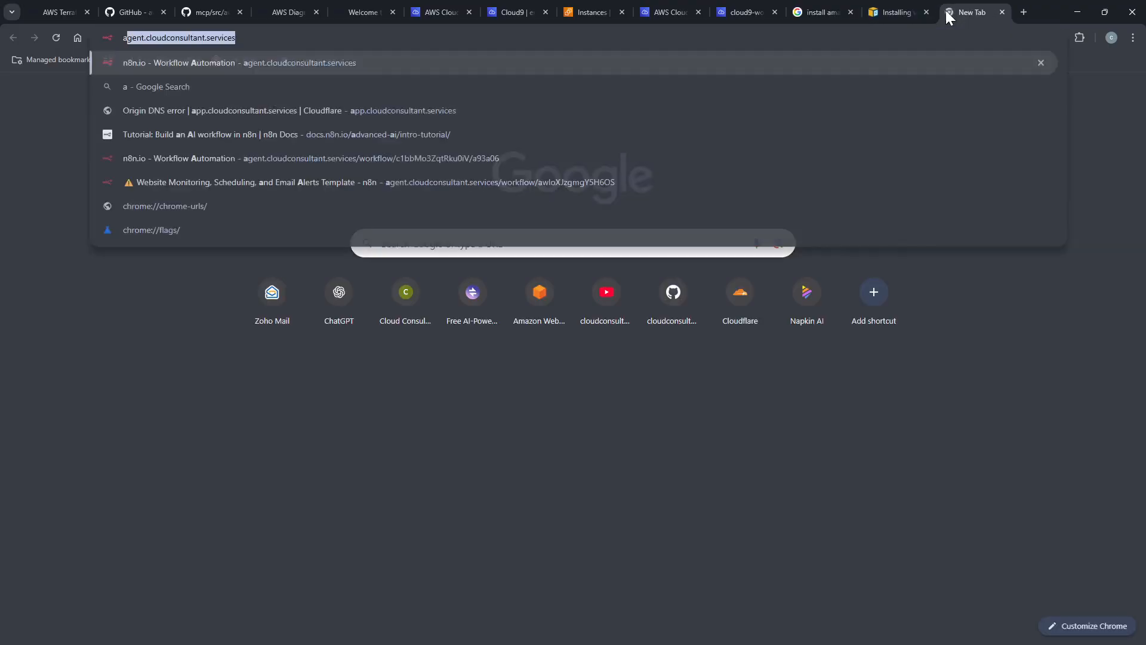
{"action": "type", "text": "ws ar"}
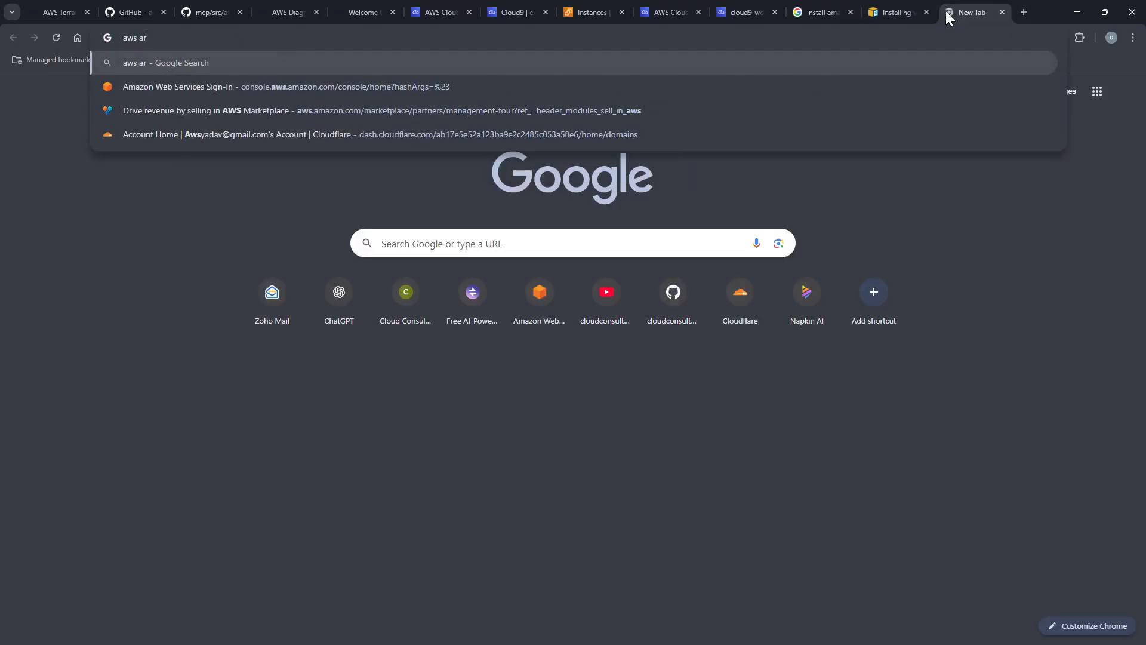
{"action": "type", "text": "chite0"}
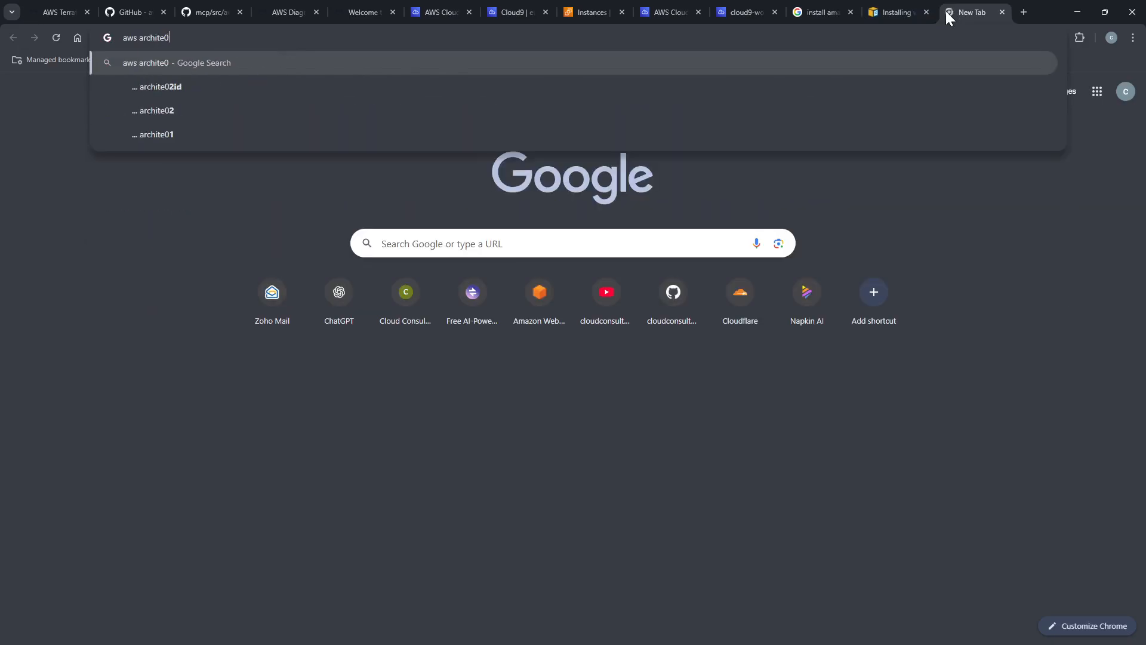
{"action": "key", "text": "BackSpace"}
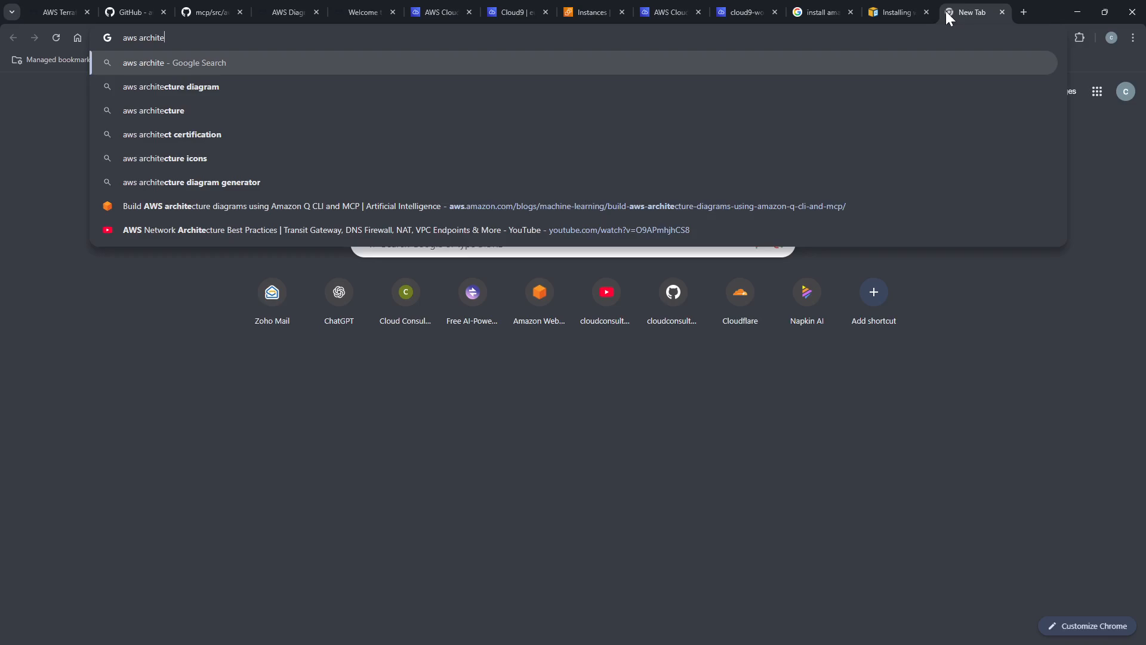
{"action": "key", "text": "Down"}
{"action": "type", "text": "mcp"}
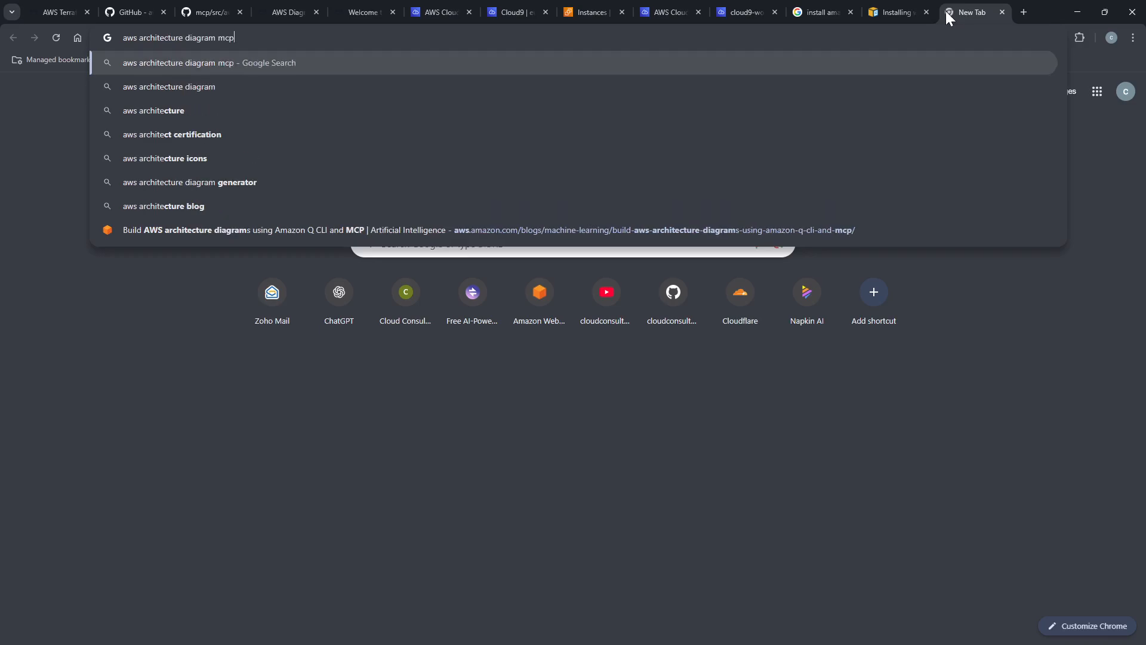
{"action": "type", "text": " server"}
{"action": "key", "text": "Return"}
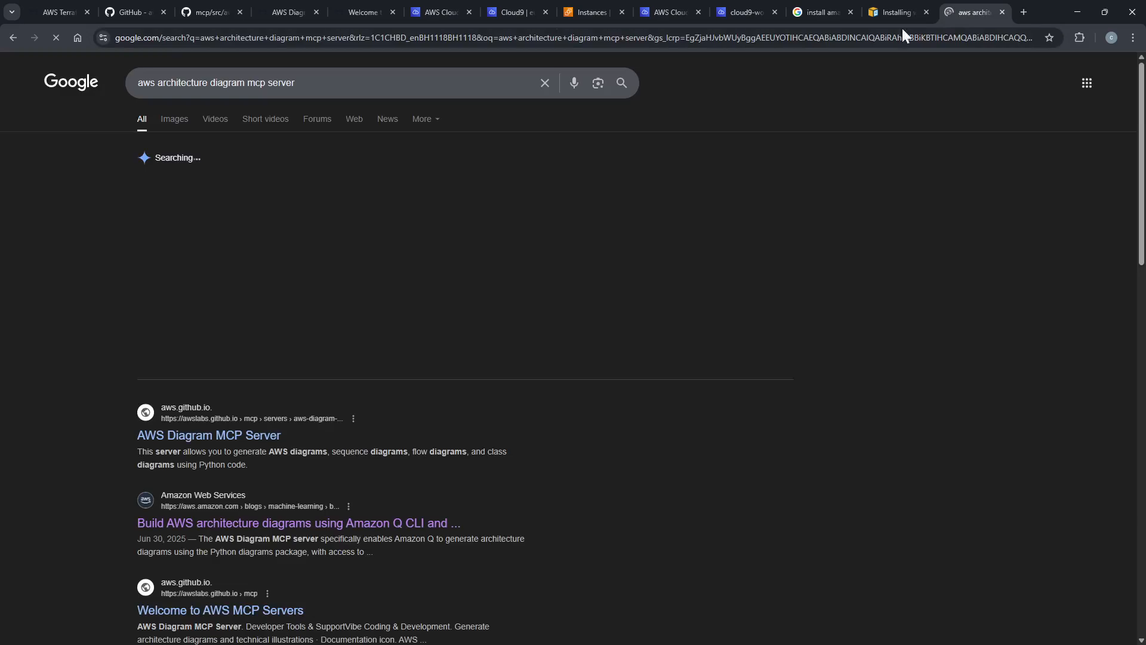
- Open the AWS Diagram MCP Server page from the search results and review its prerequisites and mcp.json configuration
{"action": "middle_click", "coordinate": [221, 439]}
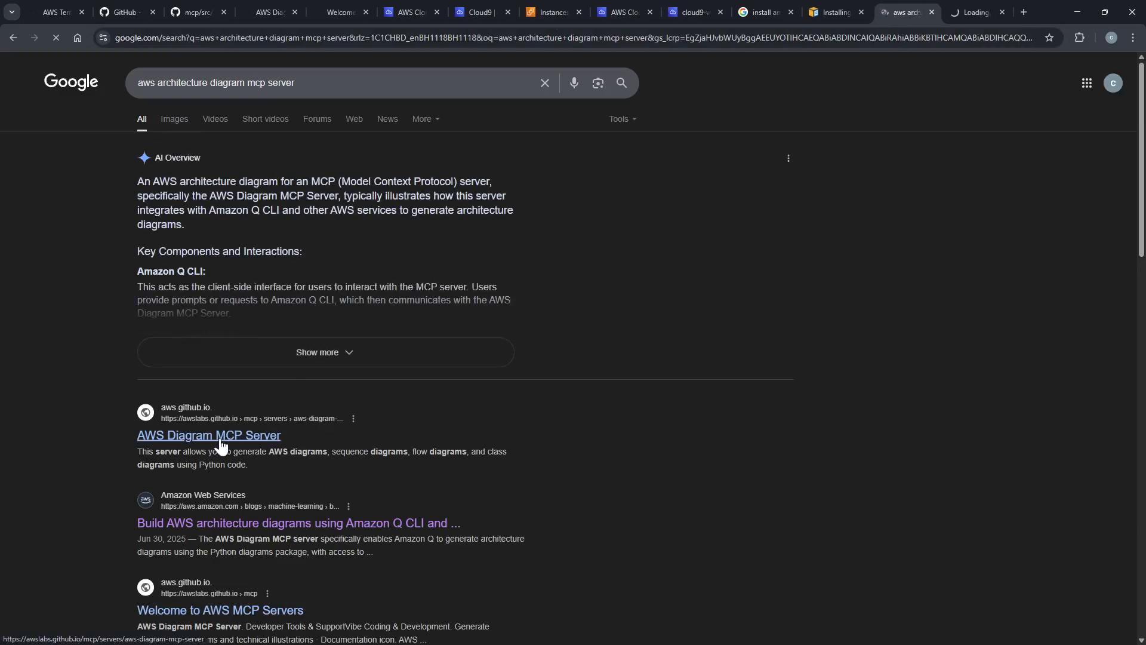
{"action": "left_click", "coordinate": [961, 12]}
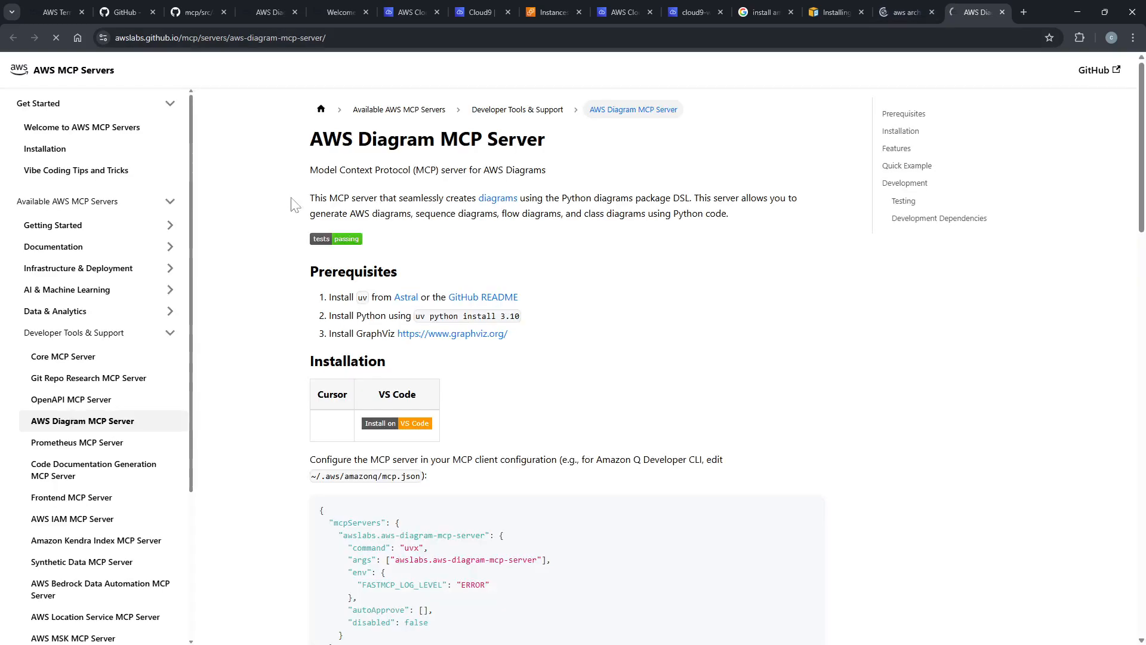
{"action": "scroll", "coordinate": [404, 314], "scroll_direction": "down", "scroll_amount": 4}
{"action": "scroll", "coordinate": [404, 317], "scroll_direction": "up", "scroll_amount": 4}
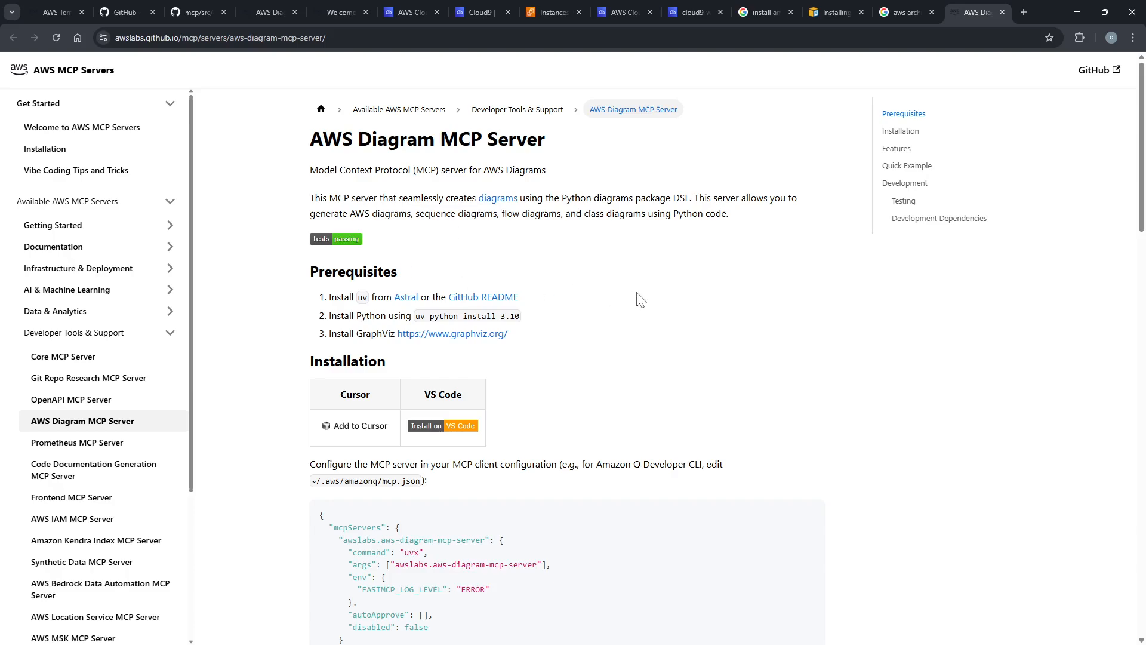
{"action": "scroll", "coordinate": [640, 298], "scroll_direction": "down", "scroll_amount": 6}
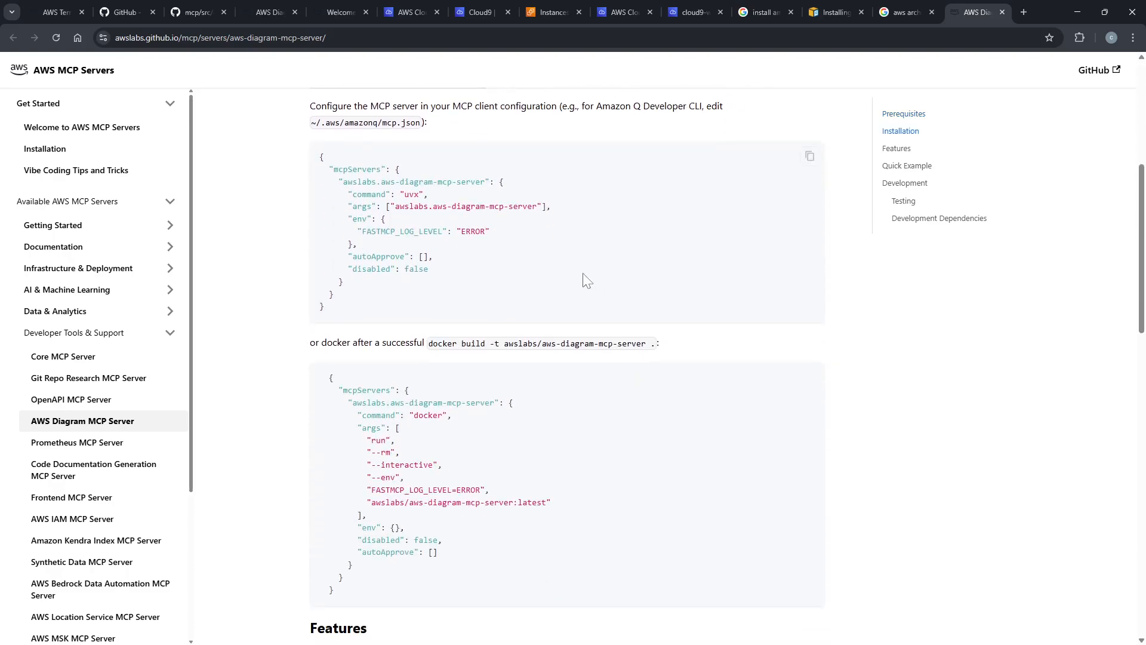
{"action": "scroll", "coordinate": [465, 208], "scroll_direction": "up", "scroll_amount": 4}
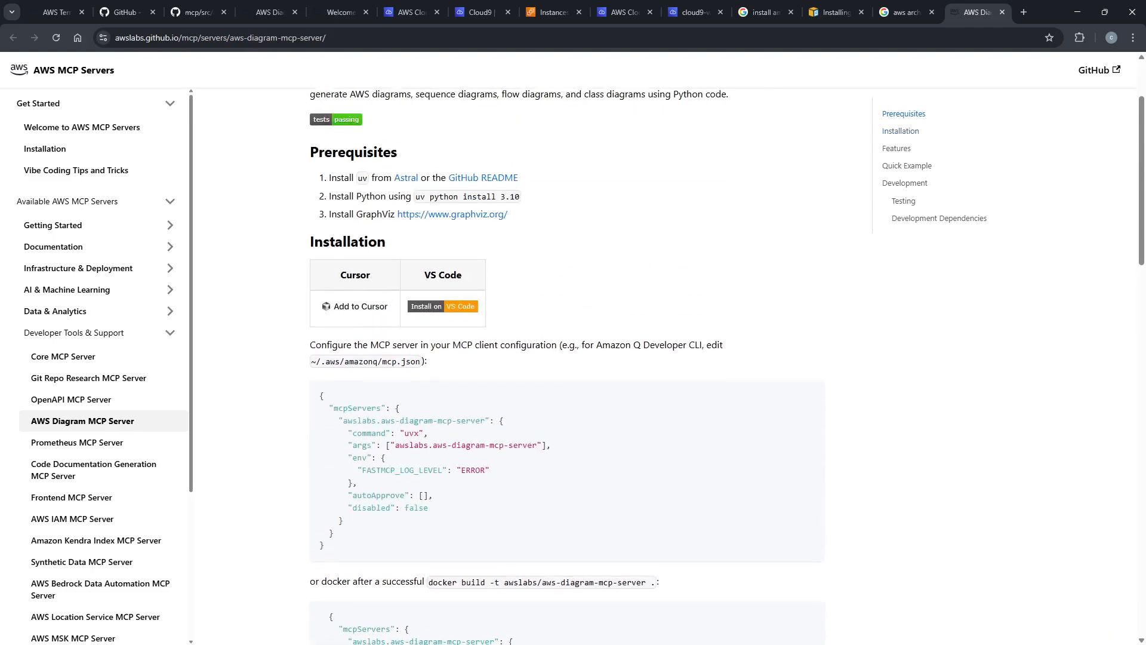
{"action": "scroll", "coordinate": [418, 212], "scroll_direction": "up", "scroll_amount": 2}
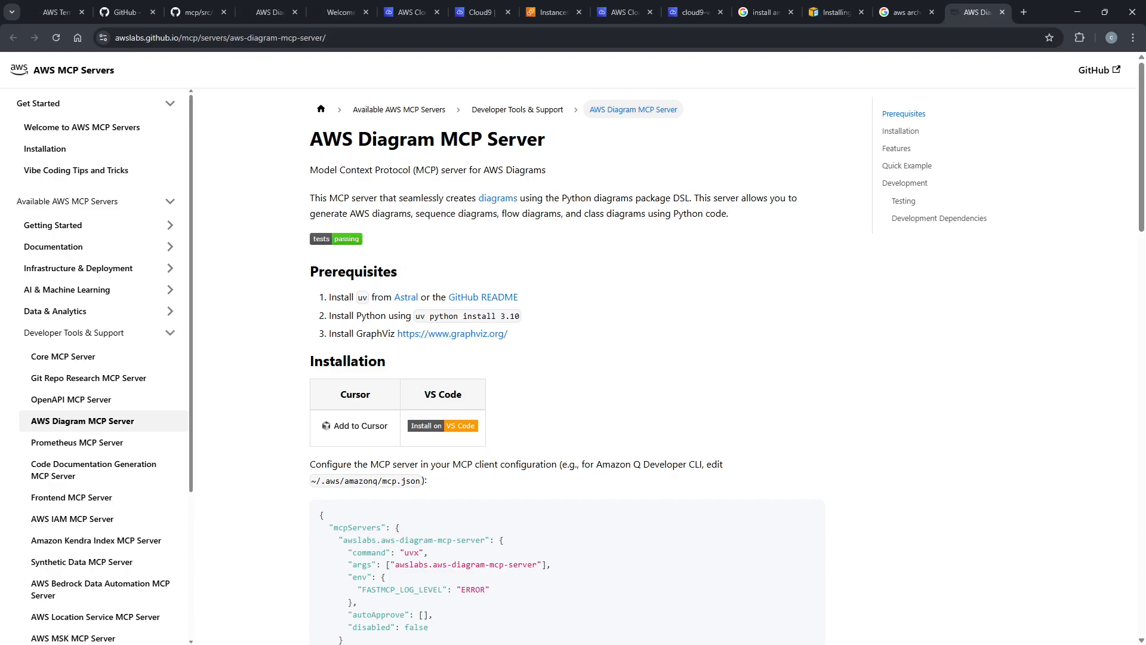
{"action": "left_click_drag", "start_coordinate": [344, 296], "coordinate": [559, 332]}
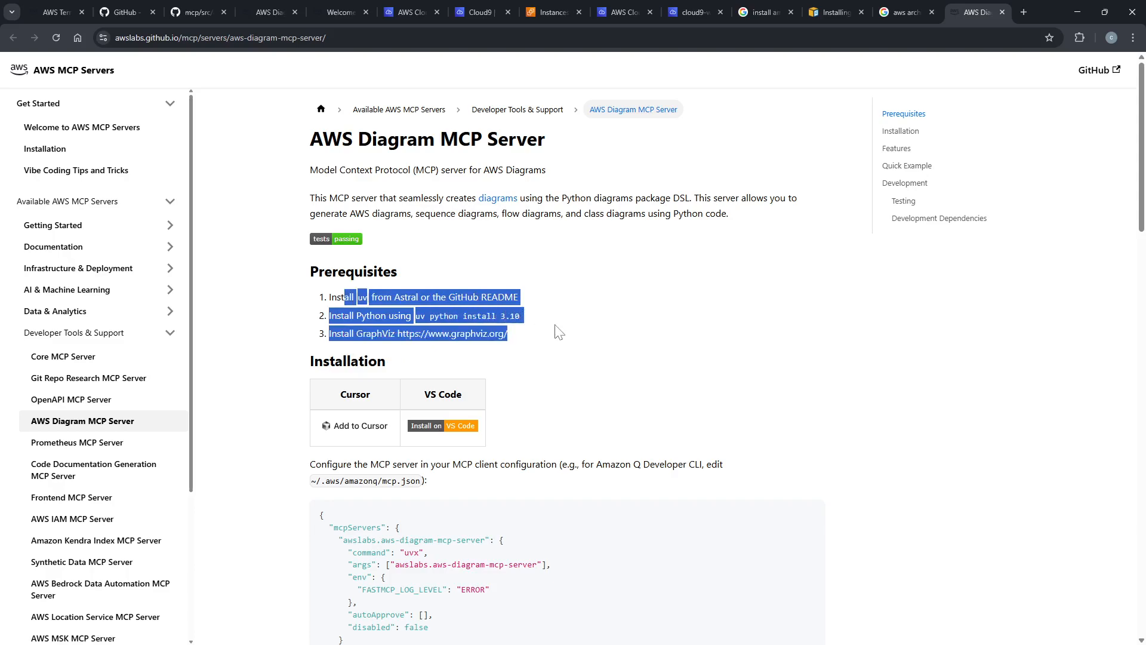
{"action": "left_click", "coordinate": [549, 325]}
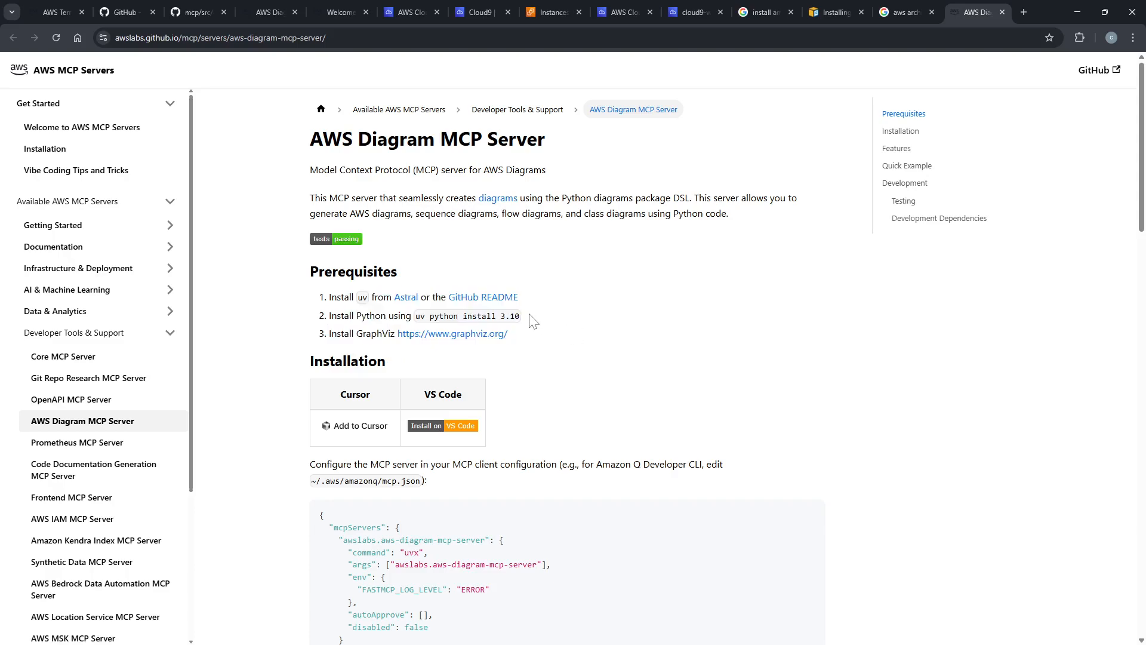
- Open the uv installation page linked from the prerequisites and copy the macOS and Linux curl installer command
{"action": "middle_click", "coordinate": [406, 297]}
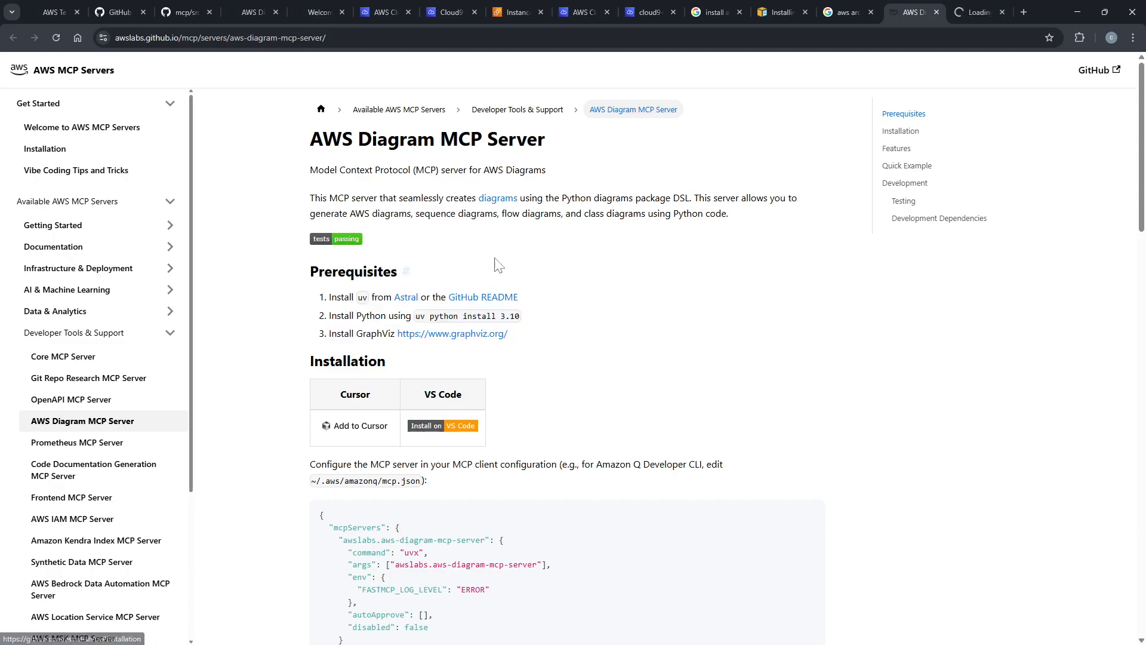
{"action": "left_click", "coordinate": [972, 11]}
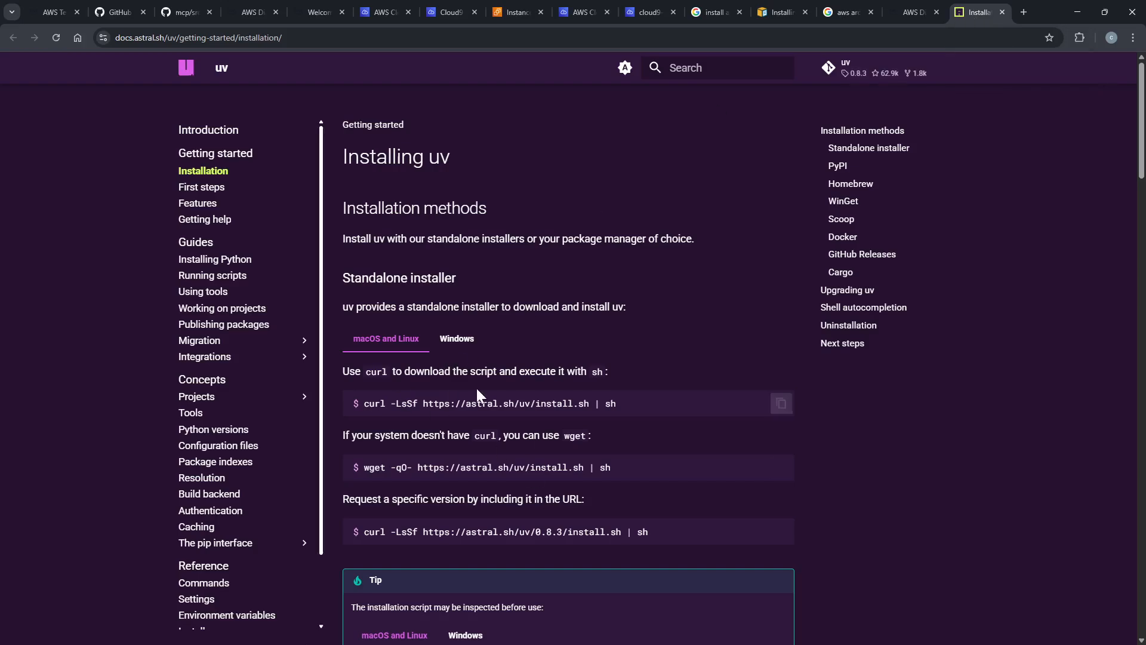
{"action": "mouse_move", "coordinate": [628, 404]}
{"action": "left_click", "coordinate": [770, 396]}
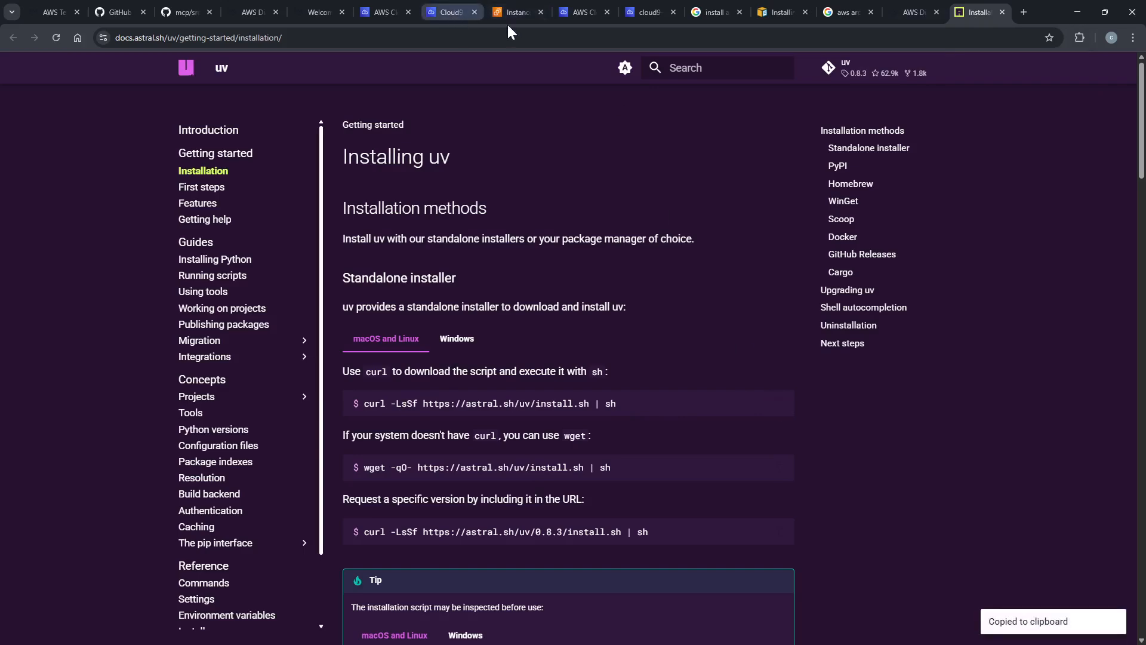
- Switch to the Cloud9 terminal and exit the Amazon Q chat back to the shell prompt
{"action": "left_click", "coordinate": [636, 12]}
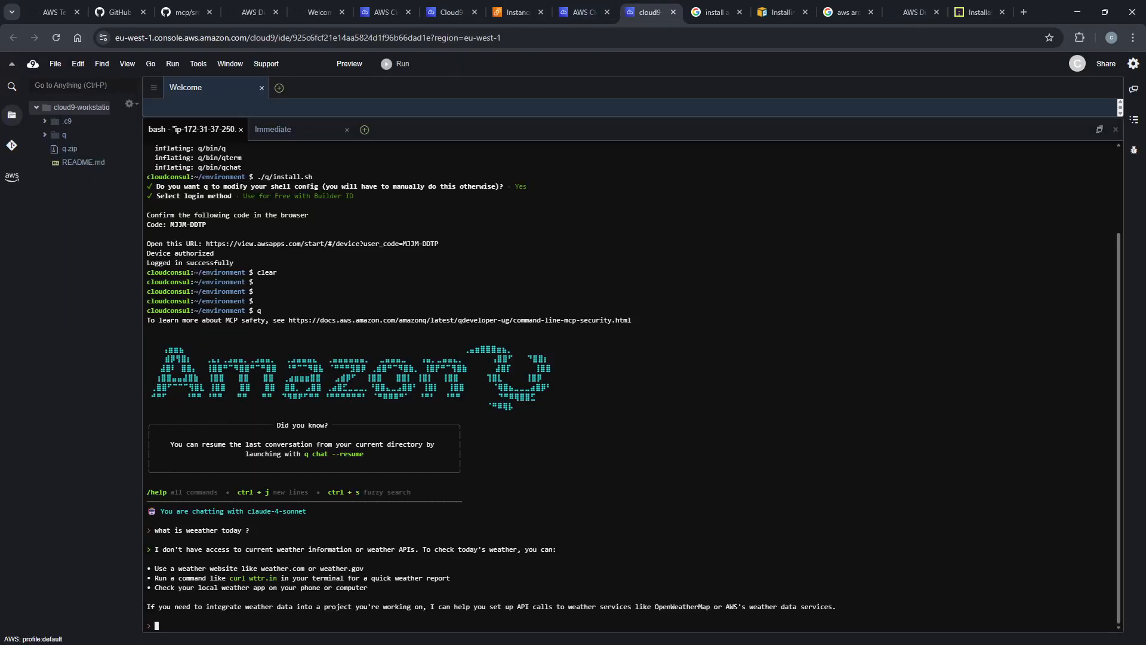
{"action": "key", "text": "ctrl+c"}
{"action": "key", "text": "ctrl+v"}
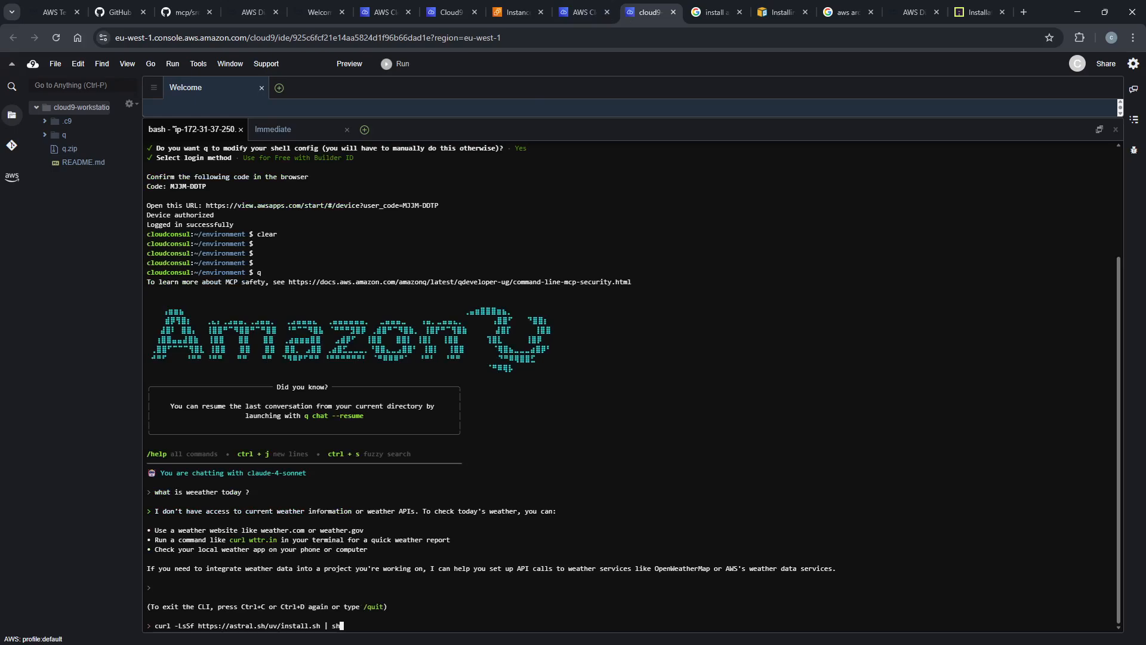
{"action": "key", "text": "ctrl+c"}
{"action": "key", "text": "ctrl+c"}
{"action": "key", "text": "Return"}
{"action": "key", "text": "Return"}
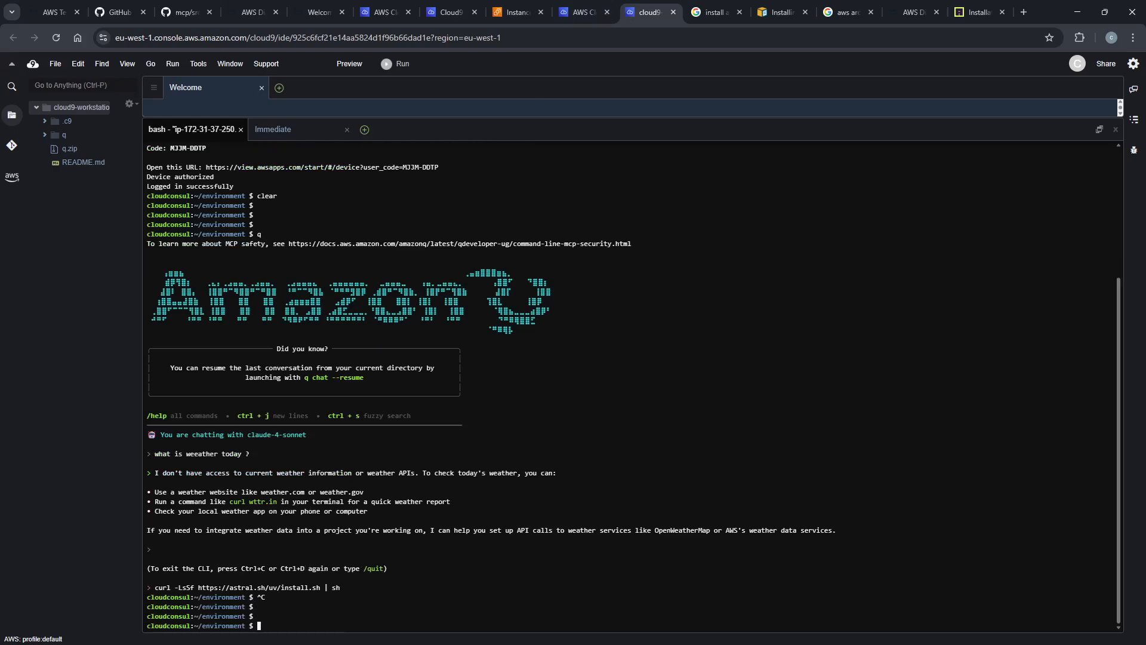
{"action": "key", "text": "ctrl+v"}
{"action": "key", "text": "Return"}
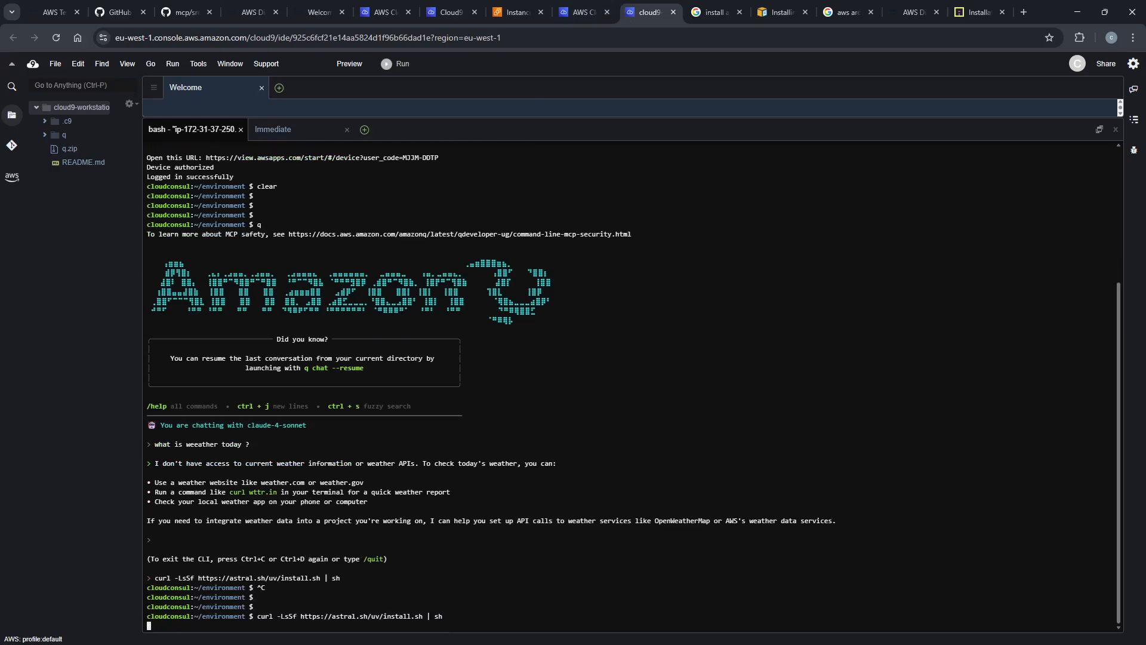
{"action": "key", "text": "Return"}
{"action": "key", "text": "Return"}
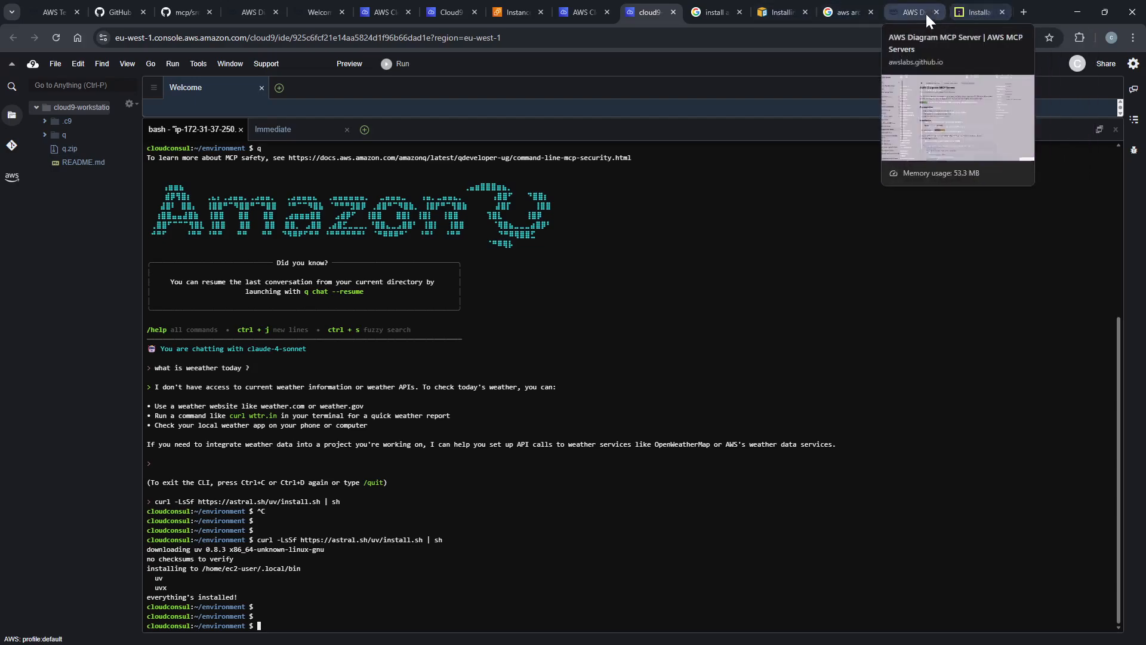
- Review the Python and GraphViz prerequisites and the mcp.json configuration block on the AWS Diagram MCP Server page
{"action": "left_click", "coordinate": [900, 10]}
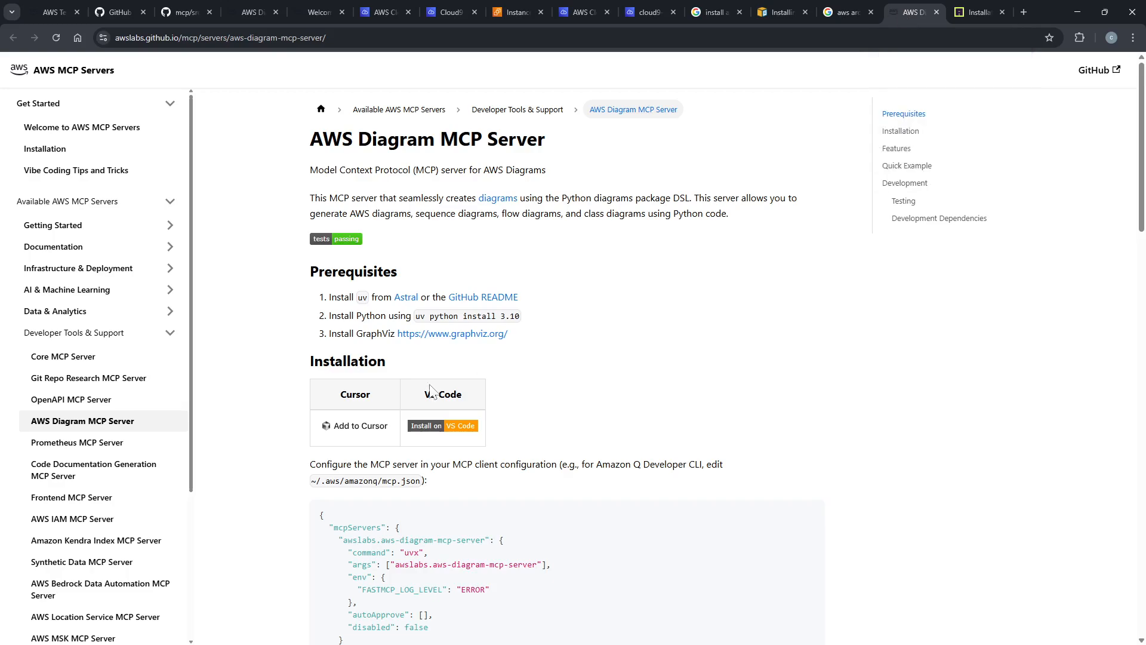
{"action": "scroll", "coordinate": [422, 431], "scroll_direction": "down", "scroll_amount": 2}
{"action": "left_click_drag", "start_coordinate": [330, 137], "coordinate": [525, 140]}
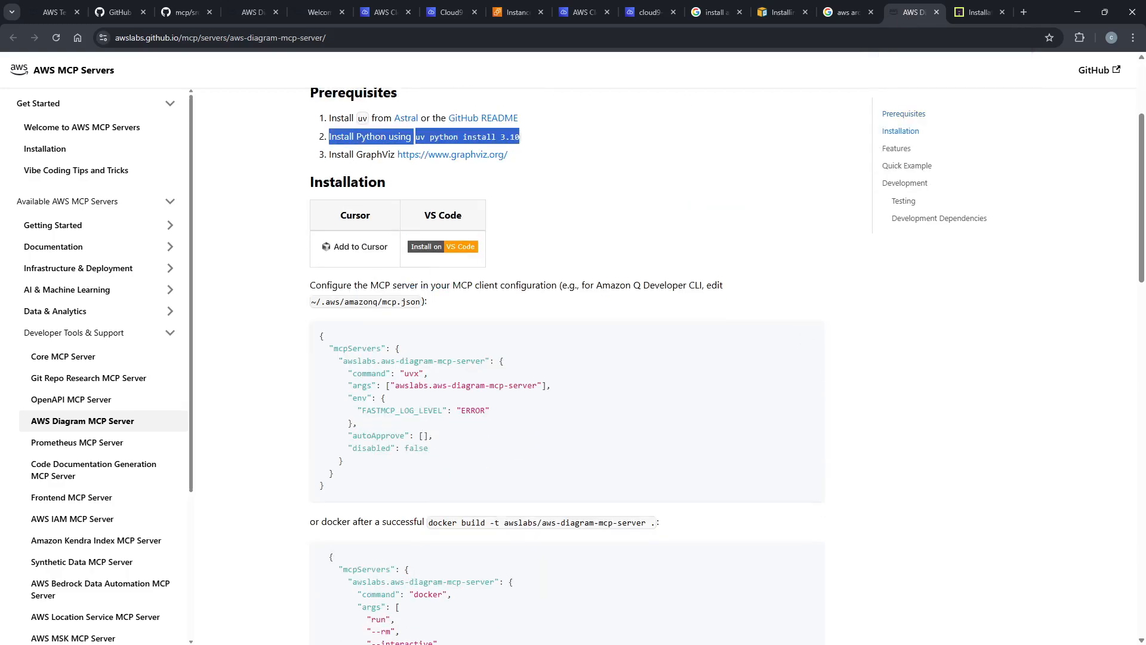
{"action": "left_click_drag", "start_coordinate": [341, 155], "coordinate": [547, 157]}
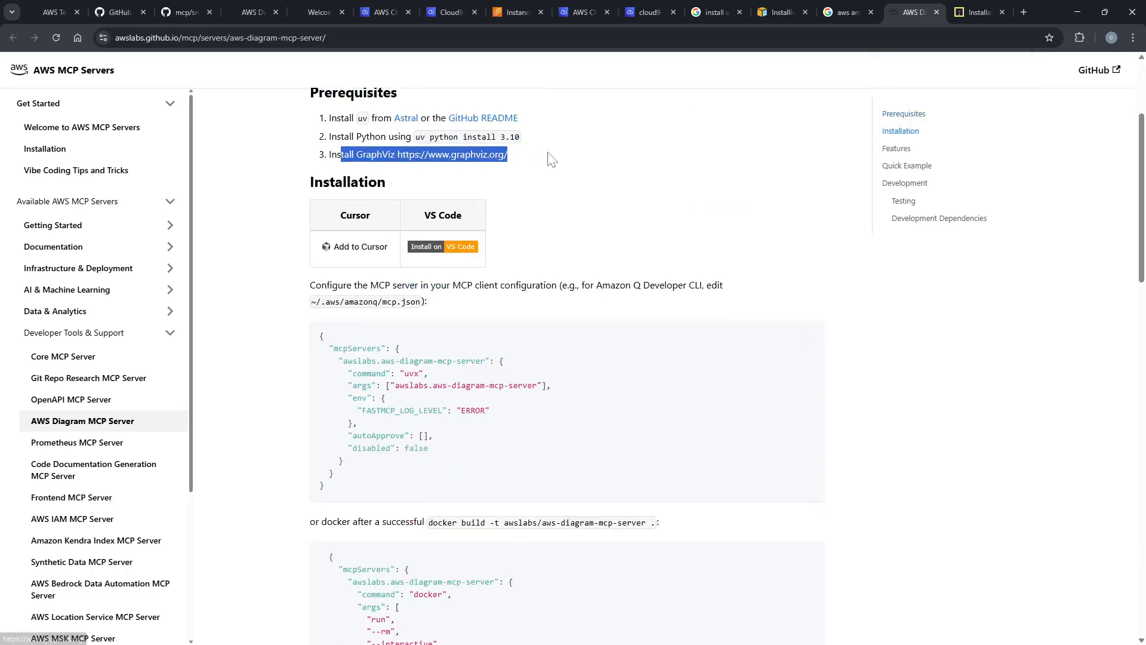
{"action": "left_click", "coordinate": [529, 203]}
{"action": "scroll", "coordinate": [469, 323], "scroll_direction": "down", "scroll_amount": 2}
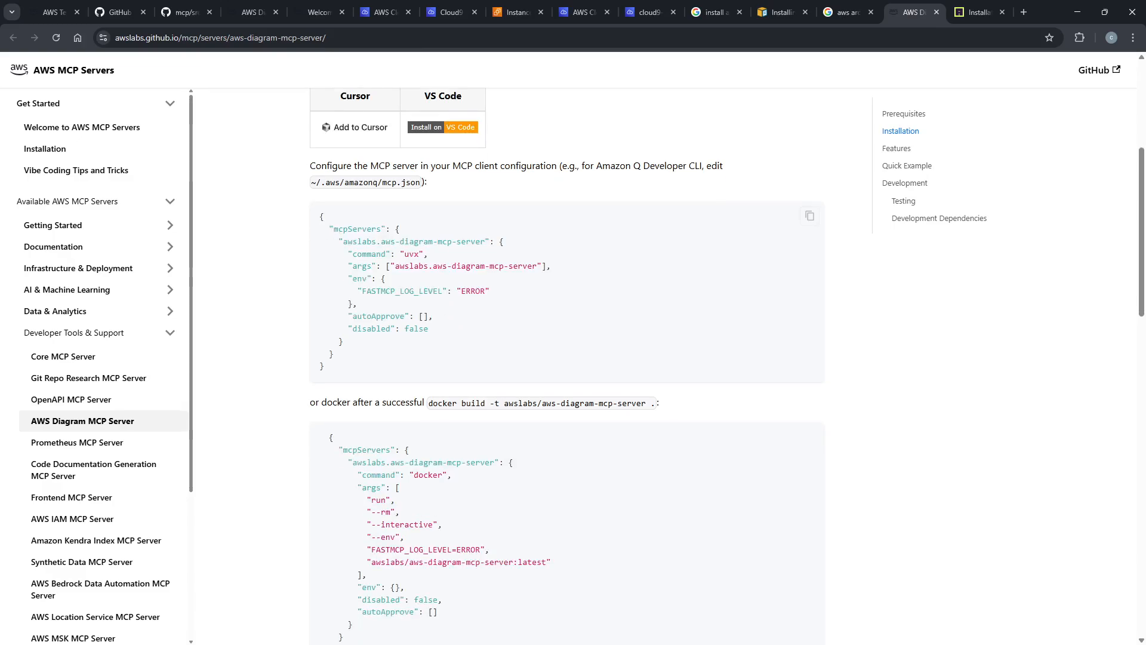
{"action": "left_click", "coordinate": [809, 216]}
{"action": "left_click_drag", "start_coordinate": [319, 167], "coordinate": [730, 170]}
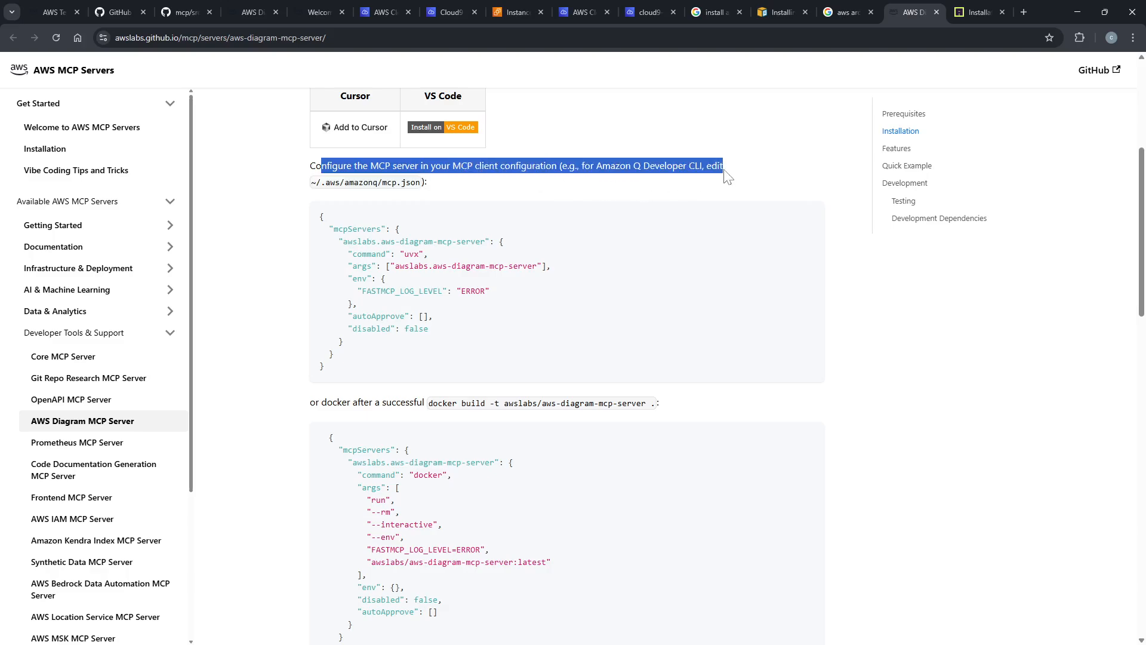
{"action": "left_click", "coordinate": [711, 184]}
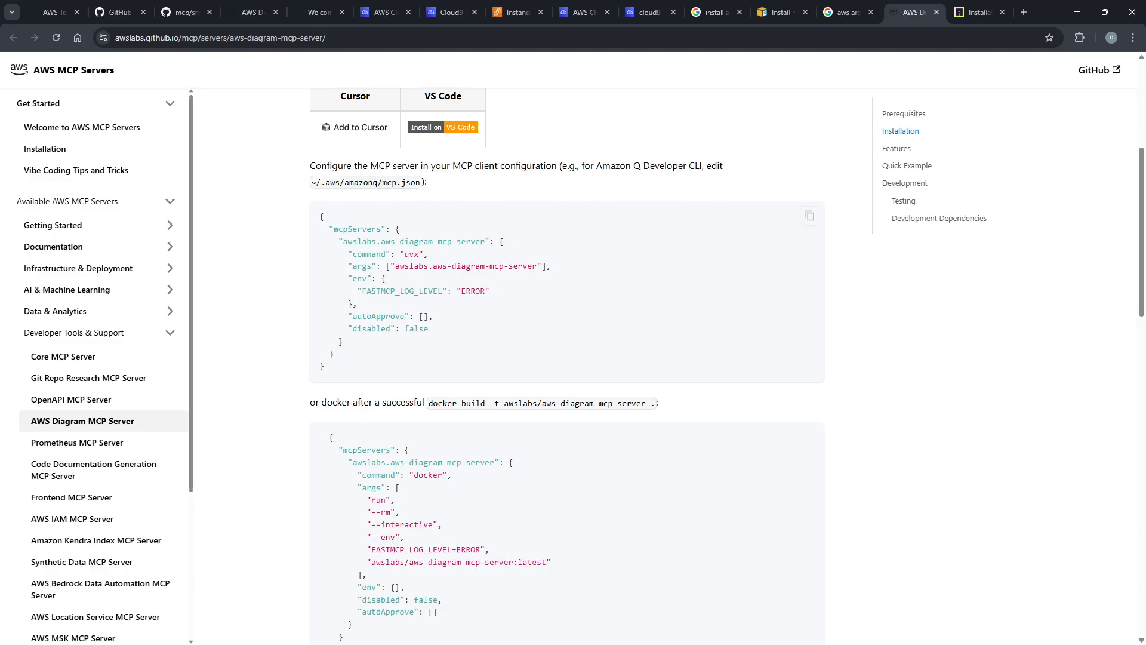
{"action": "left_click_drag", "start_coordinate": [319, 216], "coordinate": [335, 376]}
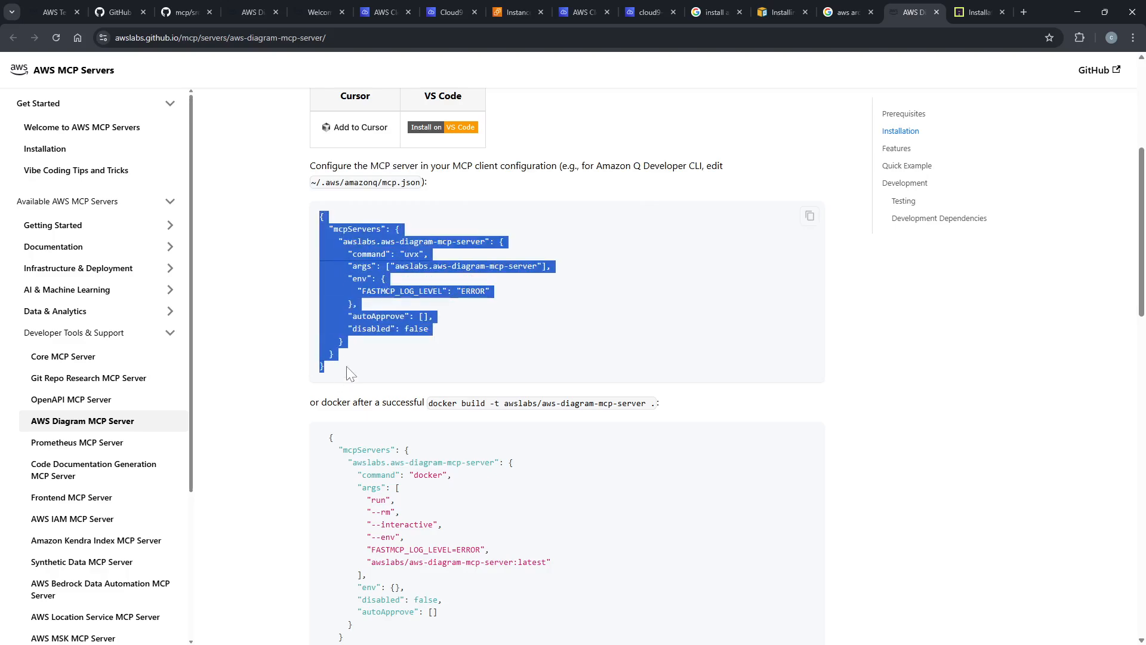
- Return to the Cloud9 terminal and move up one directory with cd ..
{"action": "left_click", "coordinate": [642, 7]}
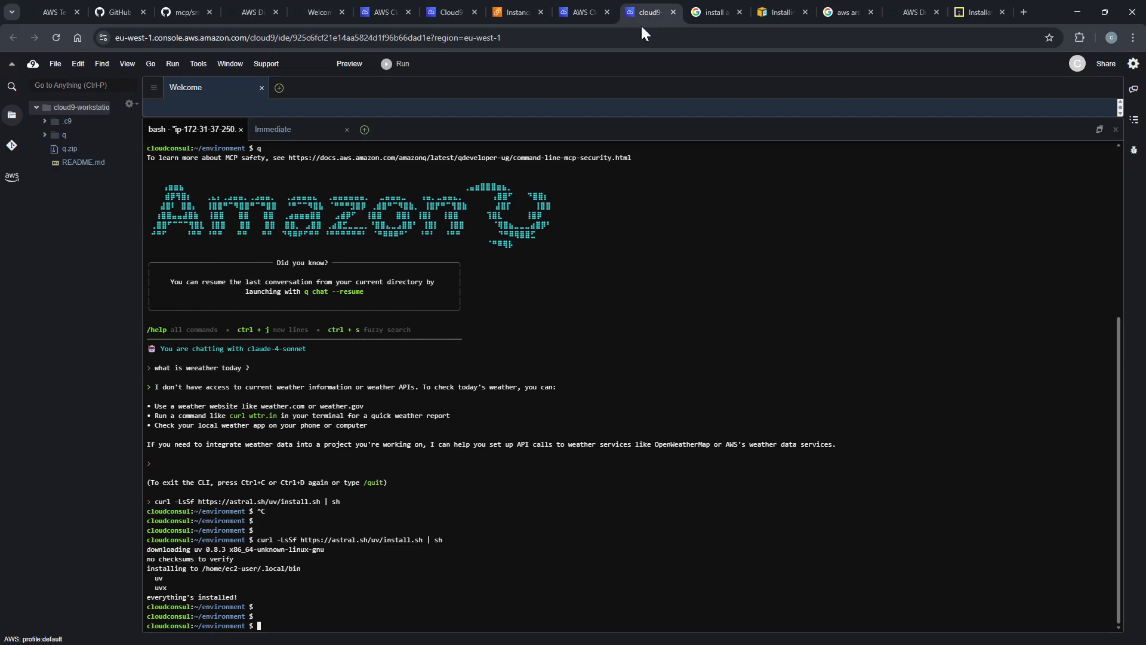
{"action": "type", "text": "cd .."}
{"action": "key", "text": "Return"}
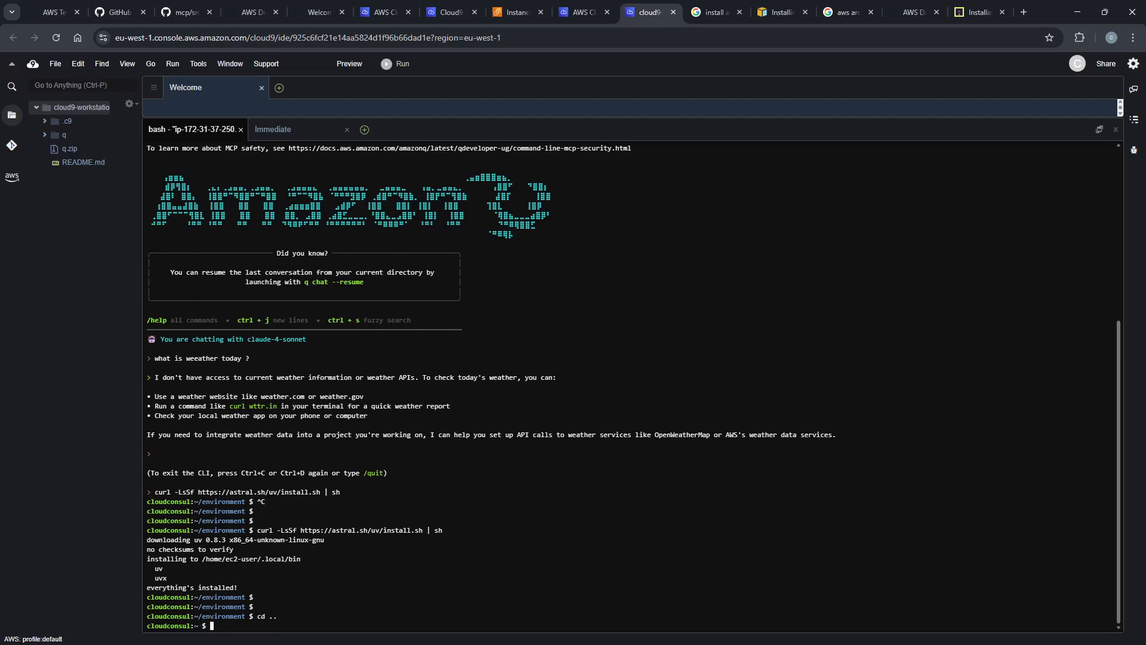
- Copy the path ~/.aws/amazonq/mcp.json from the AWS Diagram MCP Server page and open that file with vi in the Cloud9 terminal
{"action": "left_click", "coordinate": [783, 9]}
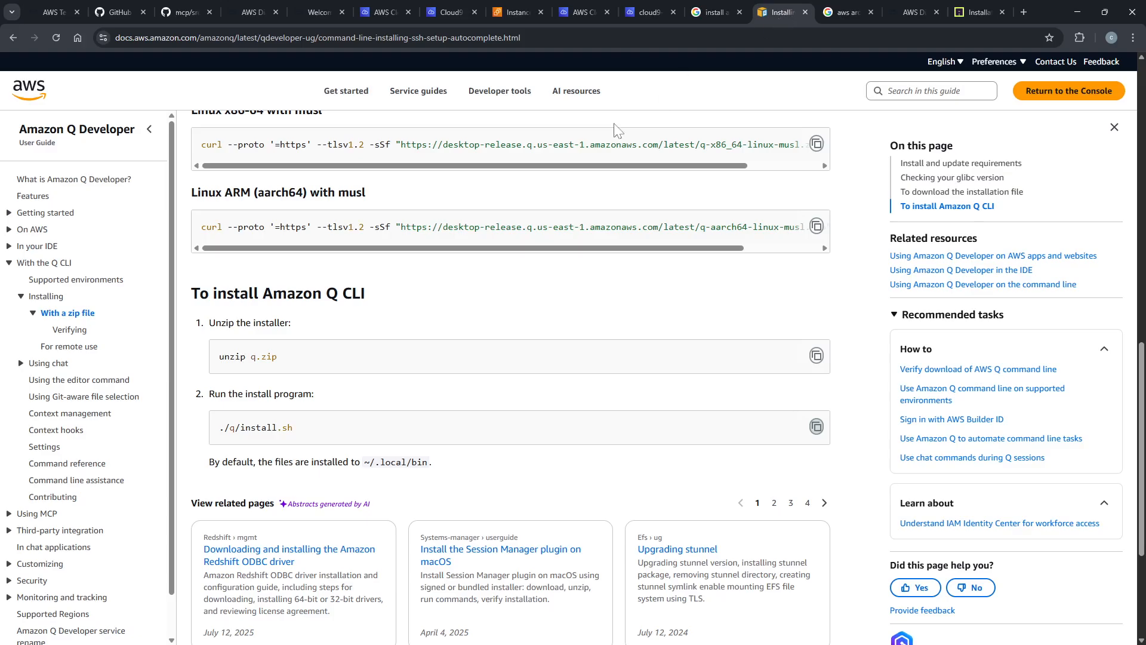
{"action": "left_click", "coordinate": [835, 12]}
{"action": "left_click", "coordinate": [908, 16]}
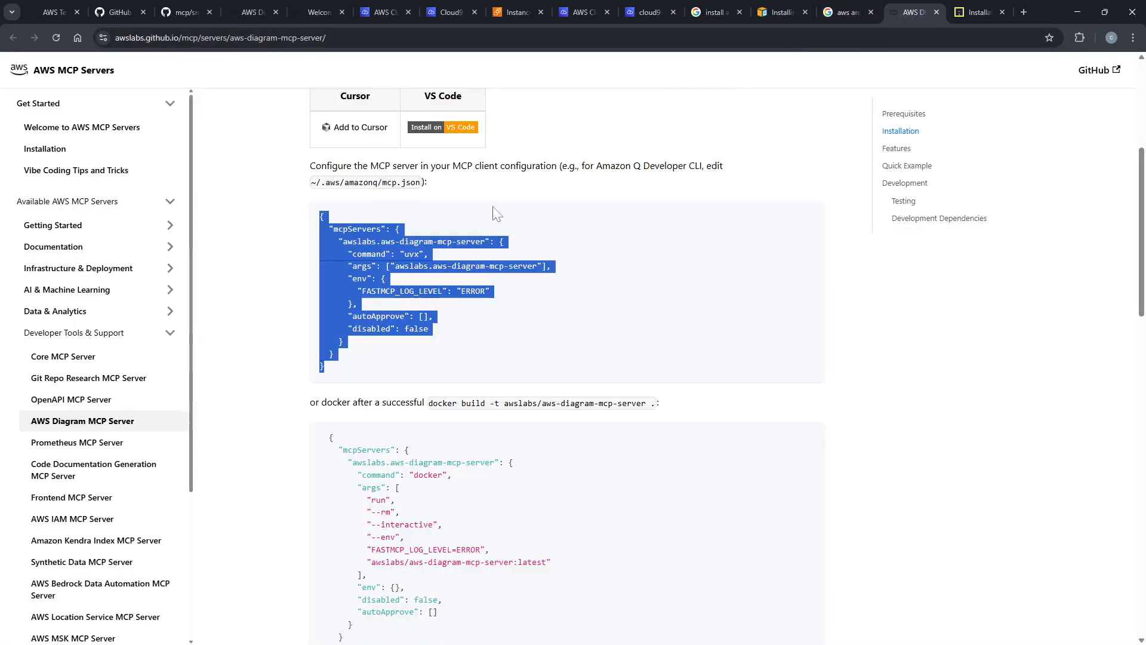
{"action": "left_click_drag", "start_coordinate": [425, 182], "coordinate": [311, 182]}
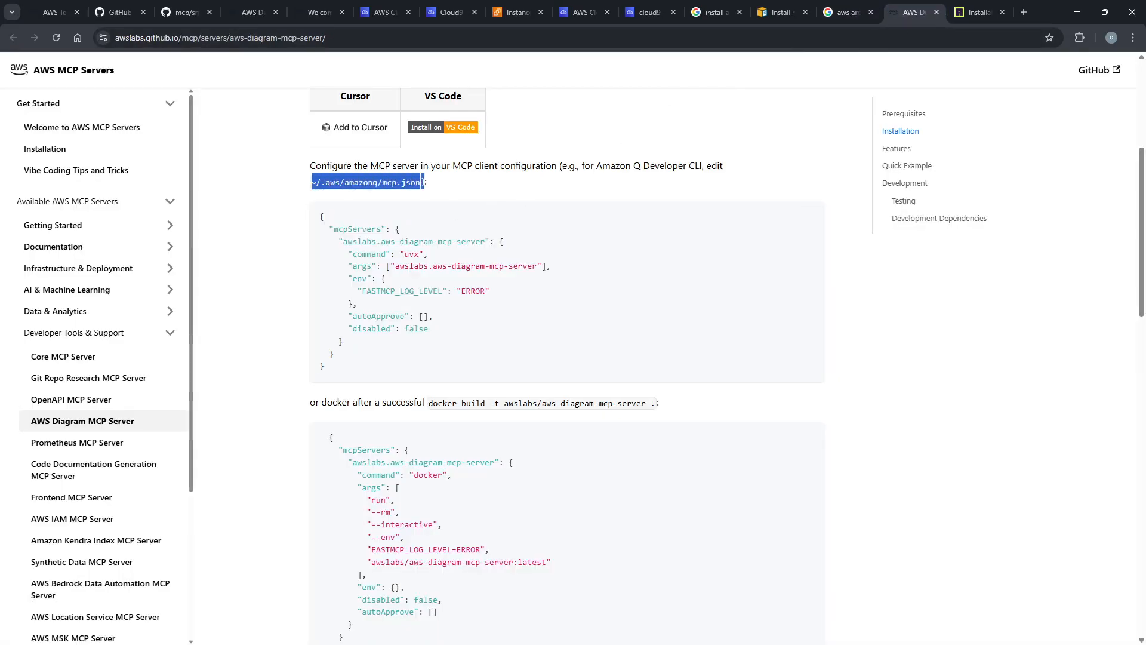
{"action": "left_click", "coordinate": [623, 12]}
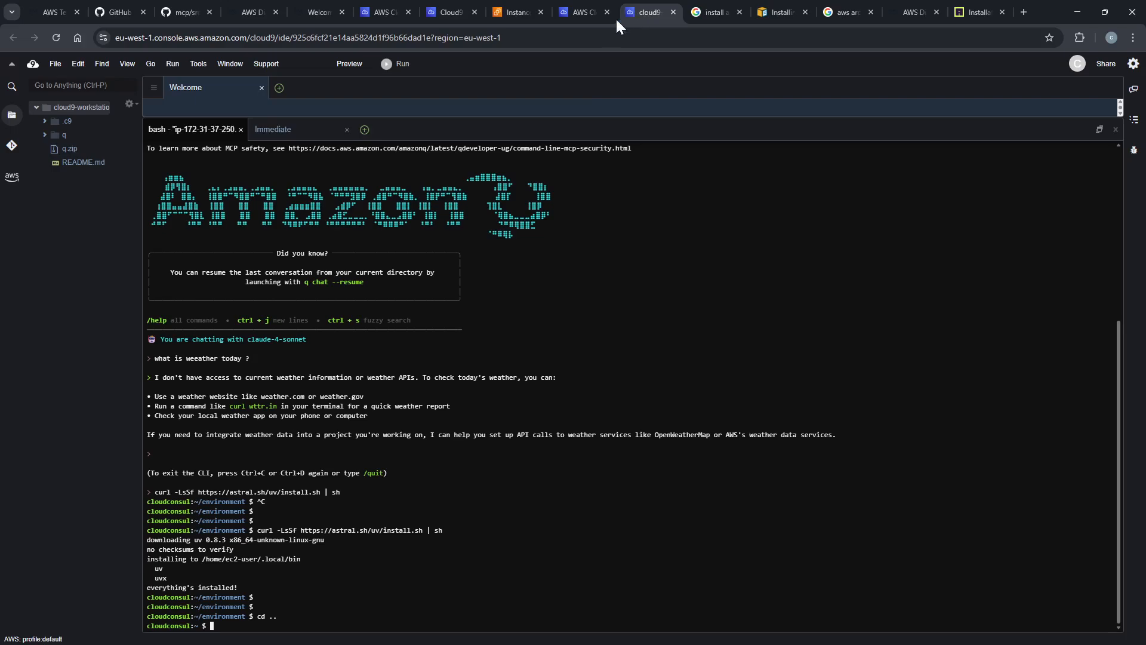
{"action": "type", "text": "vi"}
{"action": "key", "text": "ctrl+v"}
{"action": "key", "text": "BackSpace"}
{"action": "key", "text": "Return"}
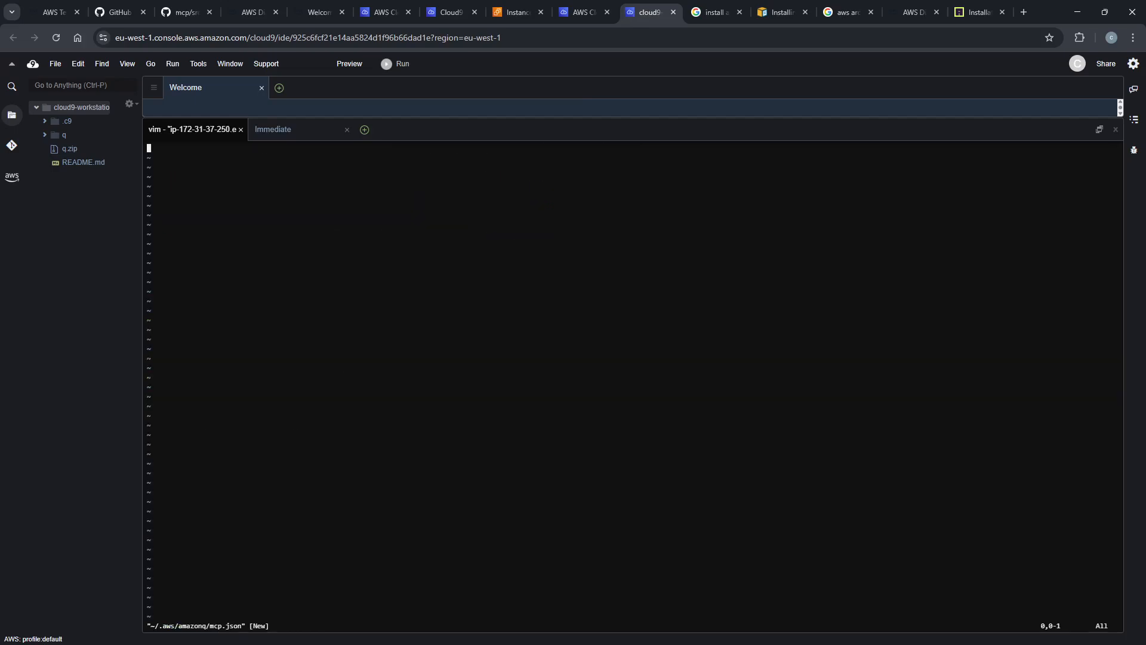
- Put vi in insert mode, copy the uvx-based mcpServers configuration from the AWS Diagram MCP Server page, and return to Cloud9
{"action": "key", "text": "i"}
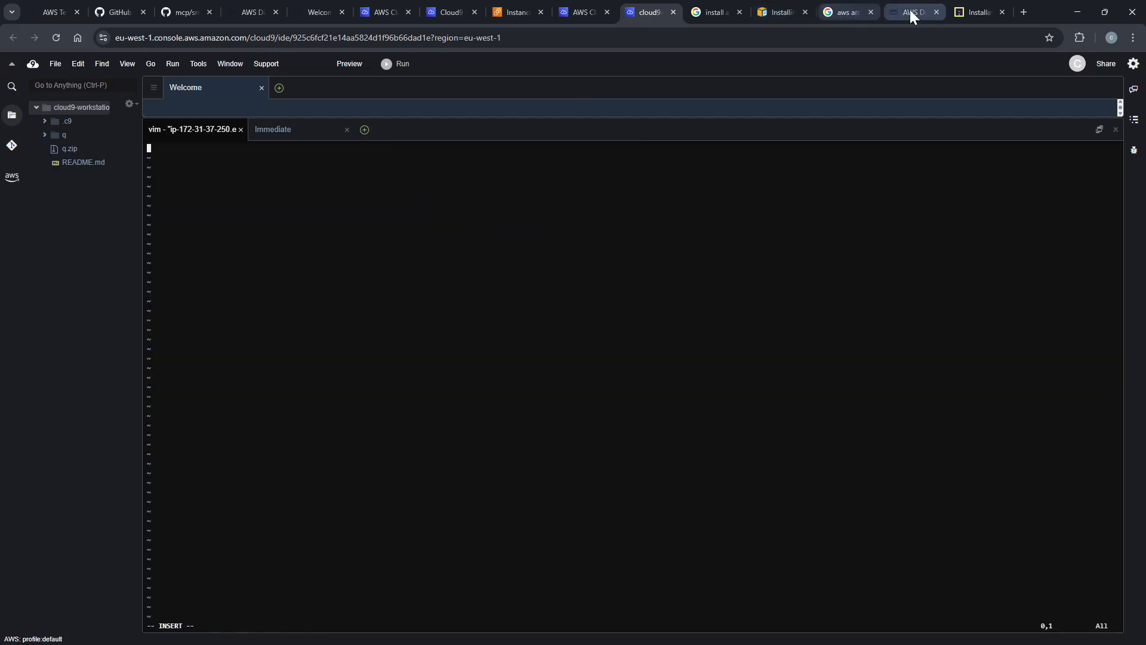
{"action": "left_click", "coordinate": [910, 14]}
{"action": "left_click", "coordinate": [810, 217]}
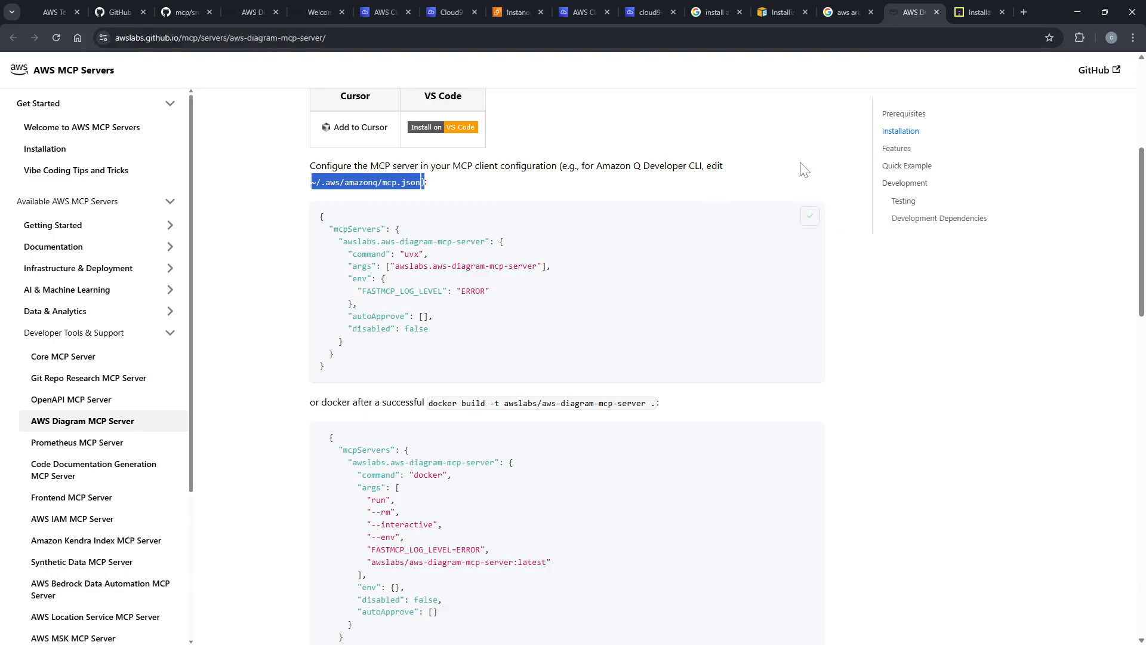
{"action": "left_click", "coordinate": [648, 12]}
{"action": "right_click", "coordinate": [373, 286]}
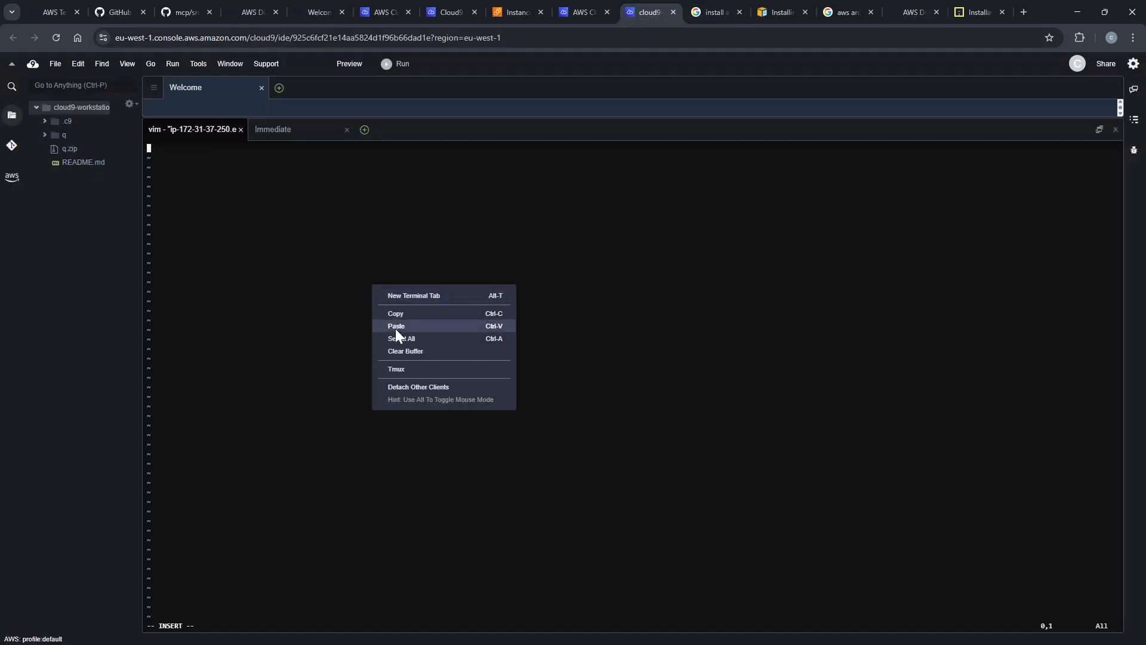
{"action": "left_click", "coordinate": [396, 326]}
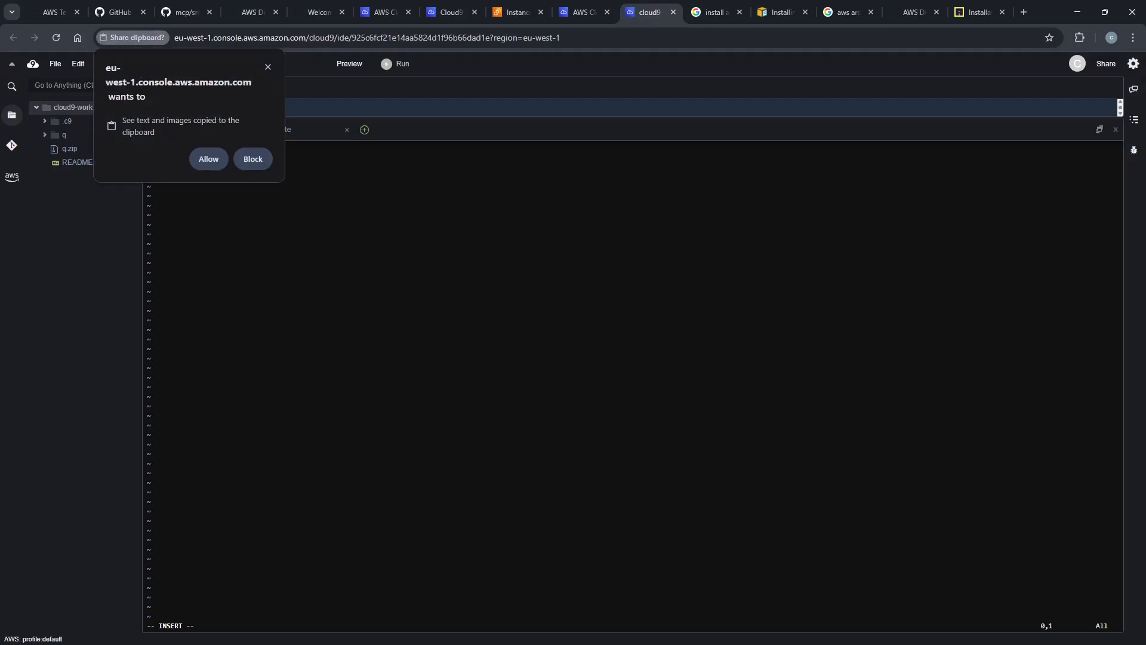
{"action": "left_click", "coordinate": [268, 67]}
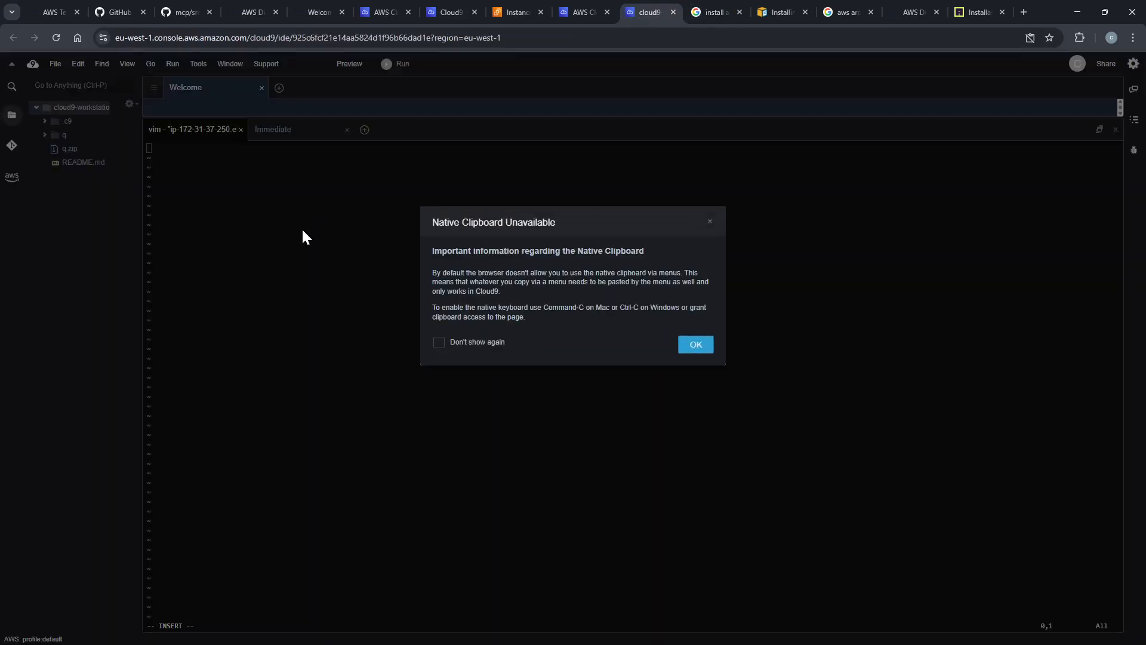
{"action": "left_click", "coordinate": [709, 348]}
- Paste the copied awslabs.aws-diagram-mcp-server configuration into mcp.json, then save the file and quit vi with :wq
{"action": "key", "text": "ctrl+v"}
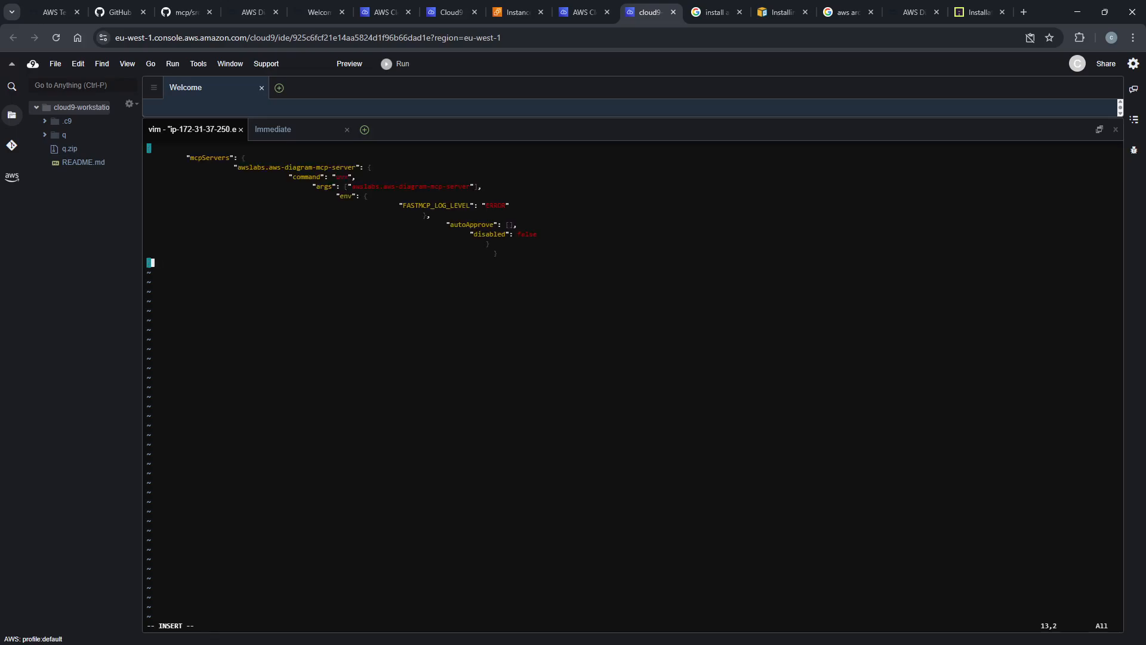
{"action": "key", "text": "Escape"}
{"action": "type", "text": ":wq"}
{"action": "key", "text": "Return"}
{"action": "key", "text": "Return"}
{"action": "key", "text": "Return"}
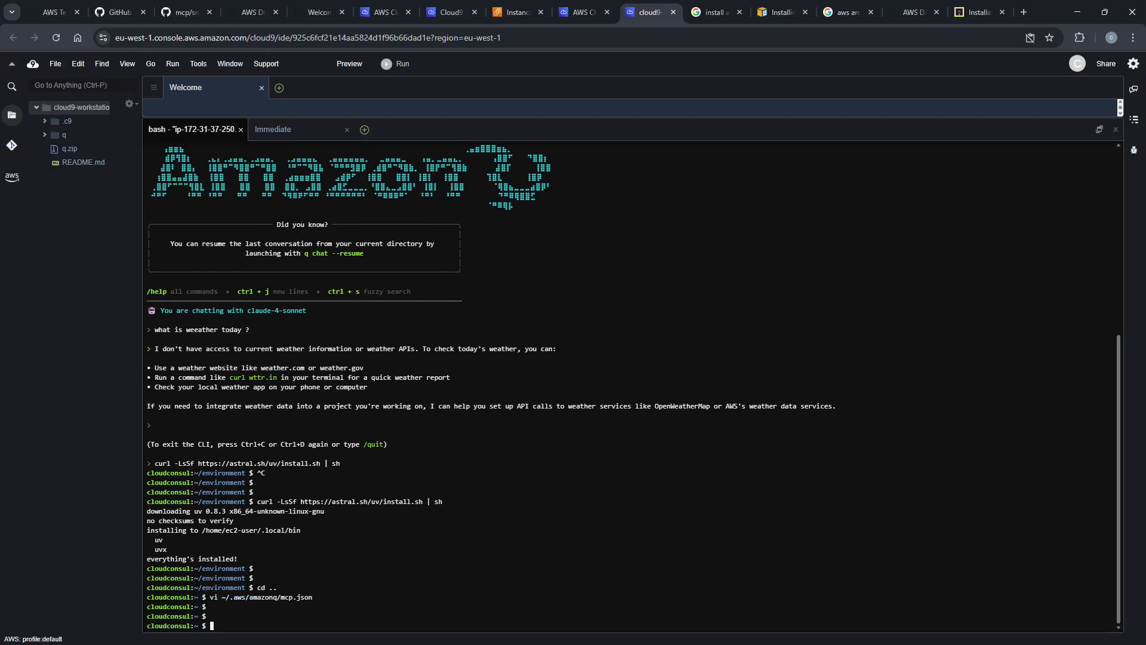
- Restart the Amazon Q chat with the q command and check the MCP server loading line
{"action": "type", "text": "q"}
{"action": "key", "text": "Return"}
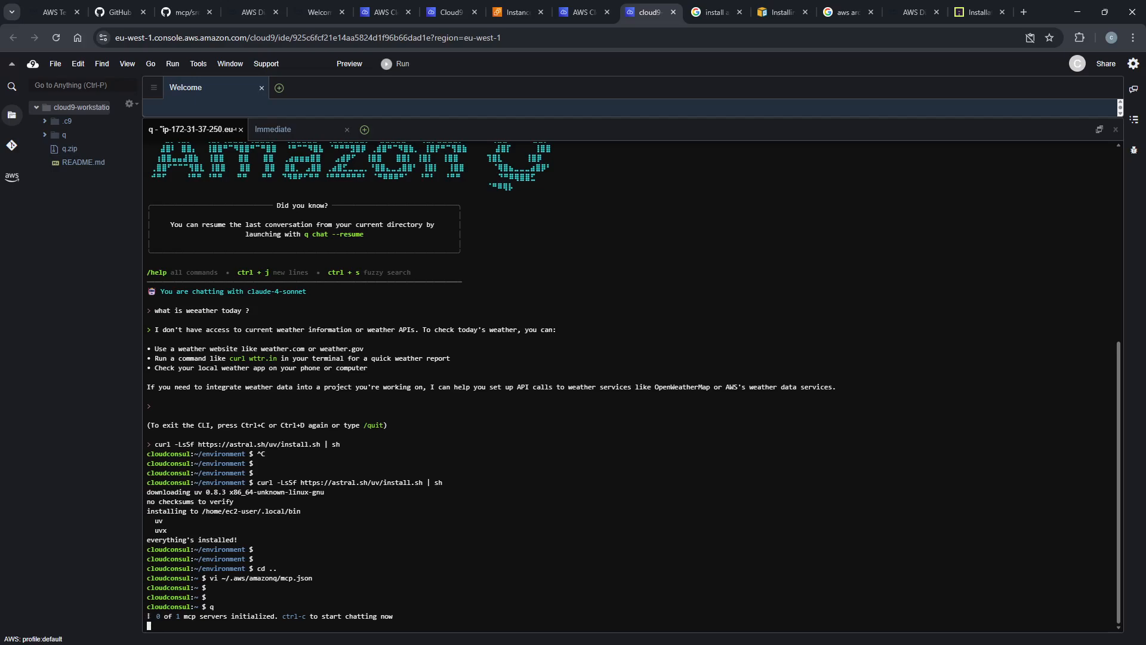
{"action": "left_click_drag", "start_coordinate": [155, 616], "coordinate": [258, 616]}
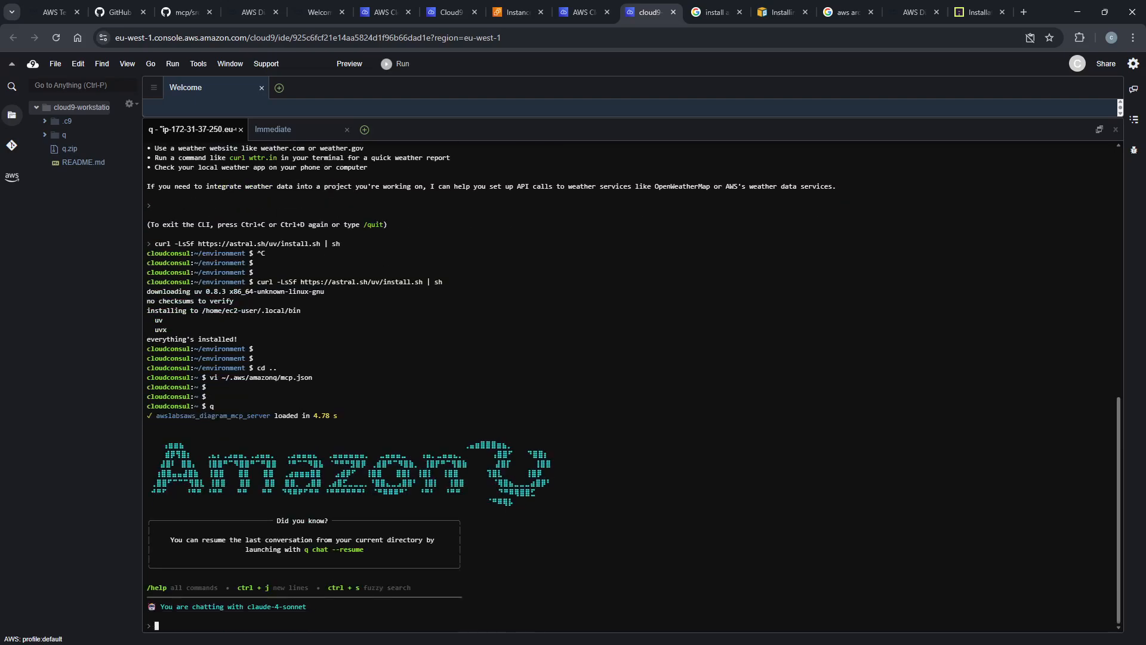
{"action": "left_click_drag", "start_coordinate": [285, 416], "coordinate": [203, 407]}
{"action": "left_click", "coordinate": [203, 407]}
{"action": "left_click_drag", "start_coordinate": [275, 416], "coordinate": [154, 417]}
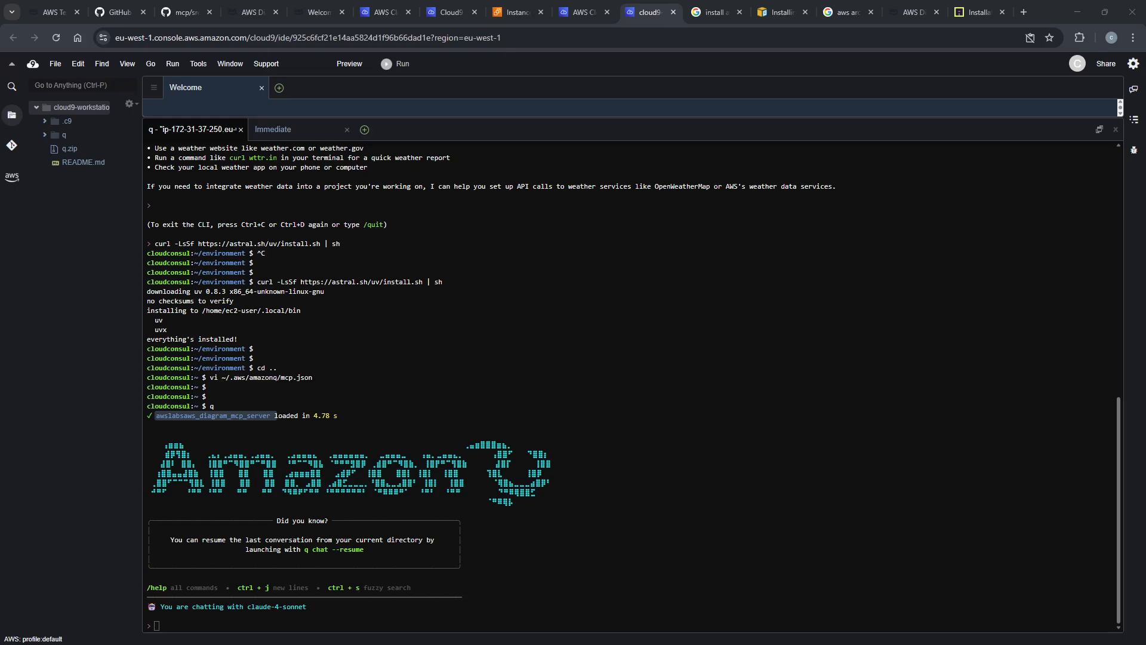
- Ask Amazon Q for a best-practice three-tier web app diagram: ALB and CloudFront, ECS with Fargate, Aurora PostgreSQL, and a multi-AZ VPC with public and private subnets
{"action": "key", "text": "alt+Tab"}
{"action": "key", "text": "ctrl+v"}
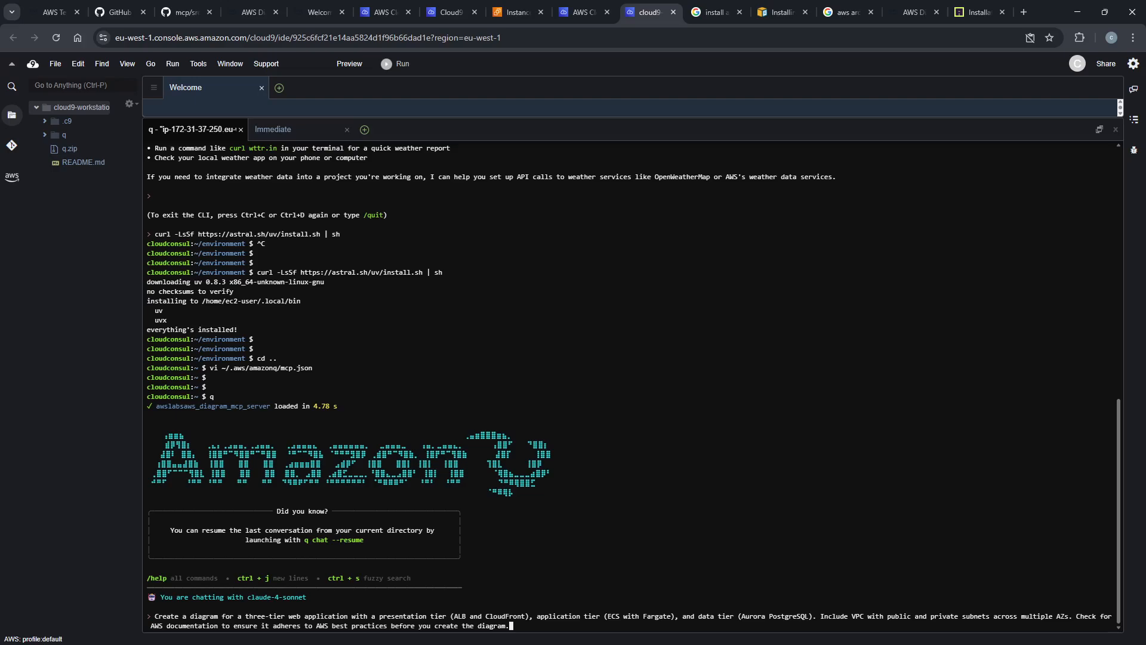
{"action": "key", "text": "Return"}
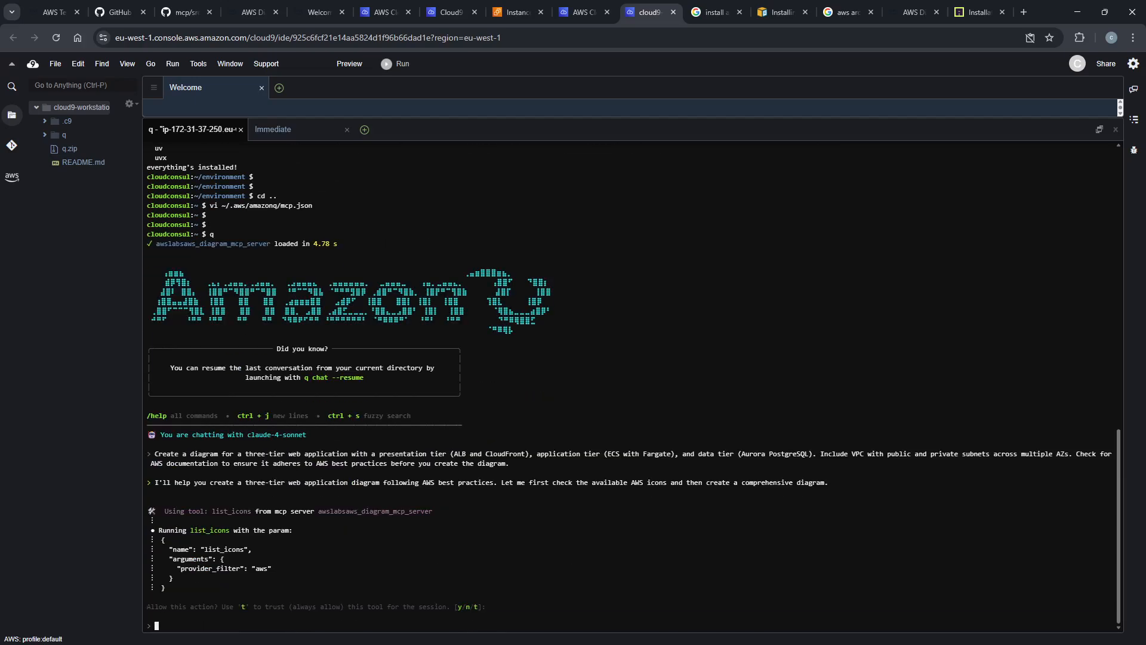
{"action": "left_click_drag", "start_coordinate": [159, 530], "coordinate": [253, 530]}
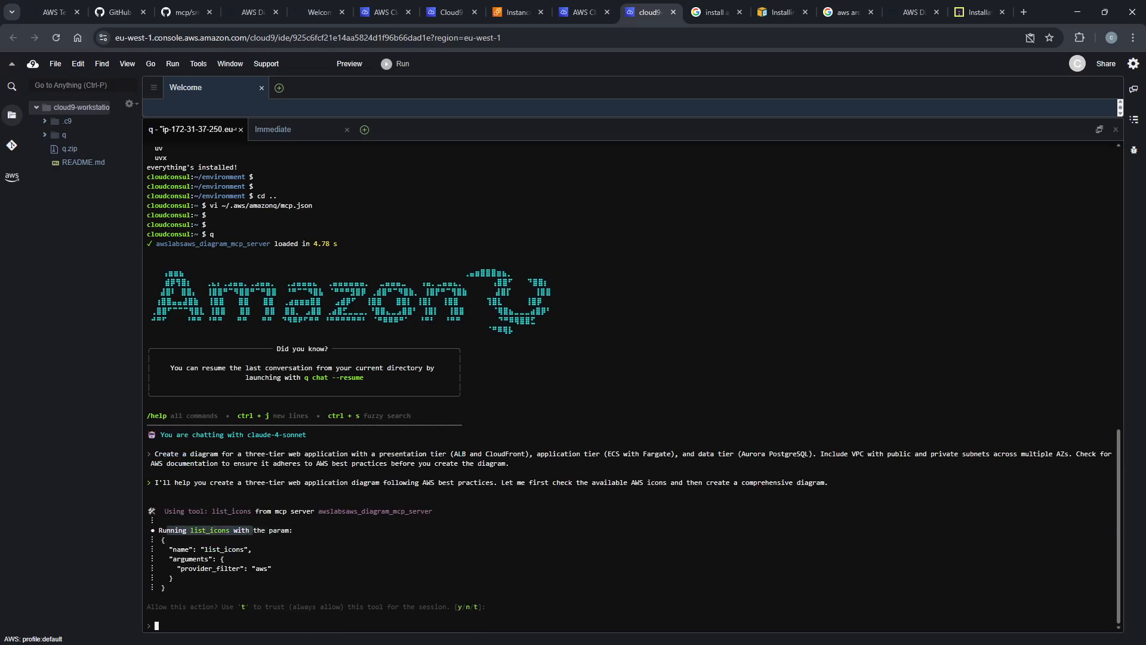
- Trust the list_icons and get_diagram_examples tools of the diagram MCP server for the whole session
{"action": "left_click", "coordinate": [253, 531]}
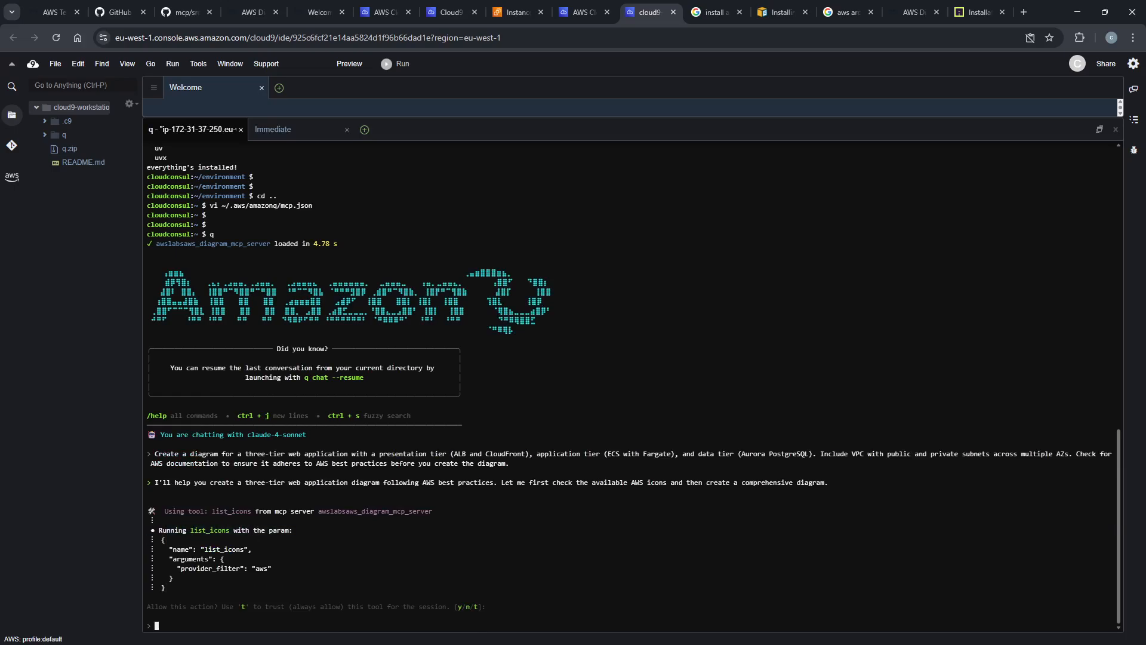
{"action": "left_click_drag", "start_coordinate": [434, 511], "coordinate": [317, 511]}
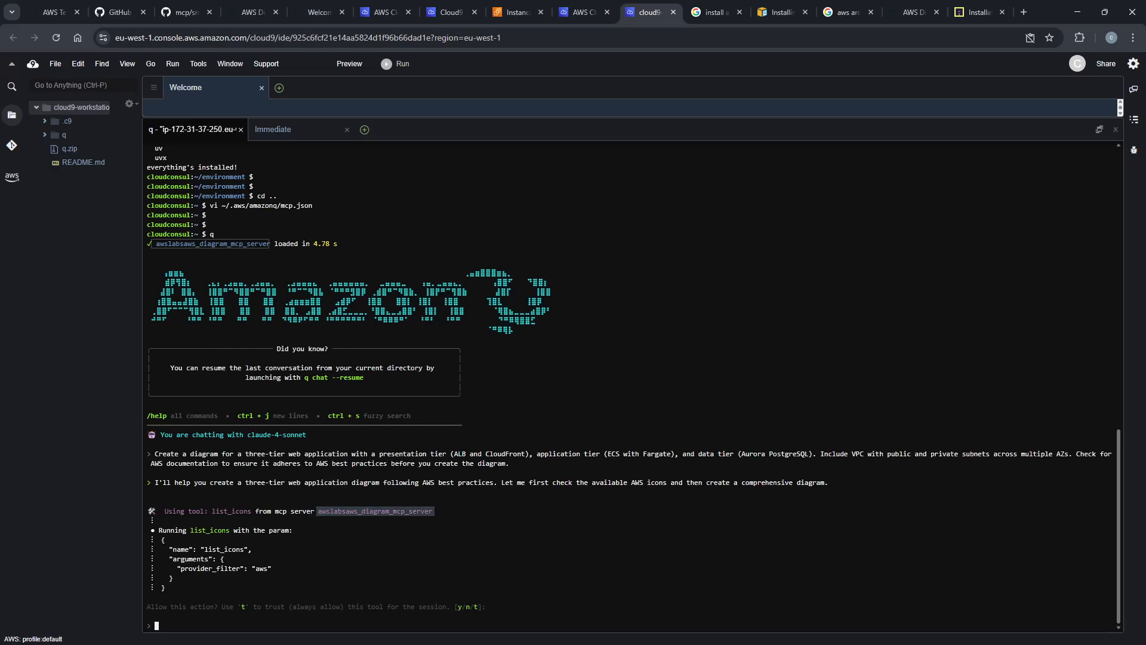
{"action": "left_click_drag", "start_coordinate": [253, 511], "coordinate": [211, 511]}
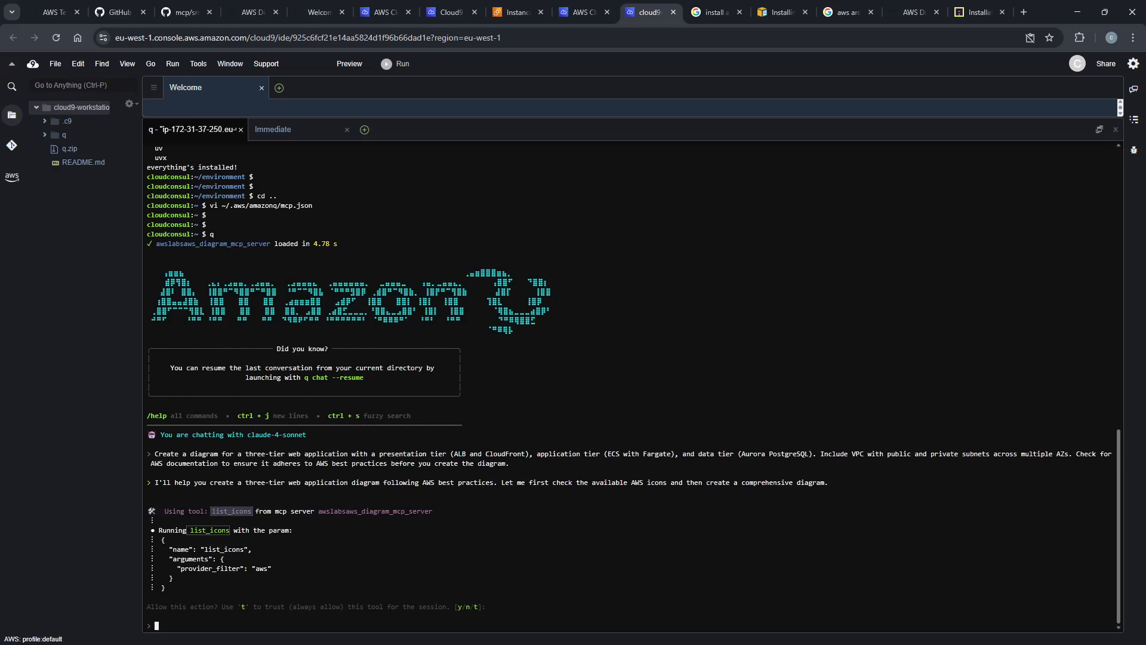
{"action": "left_click", "coordinate": [212, 512]}
{"action": "type", "text": "t"}
{"action": "key", "text": "Return"}
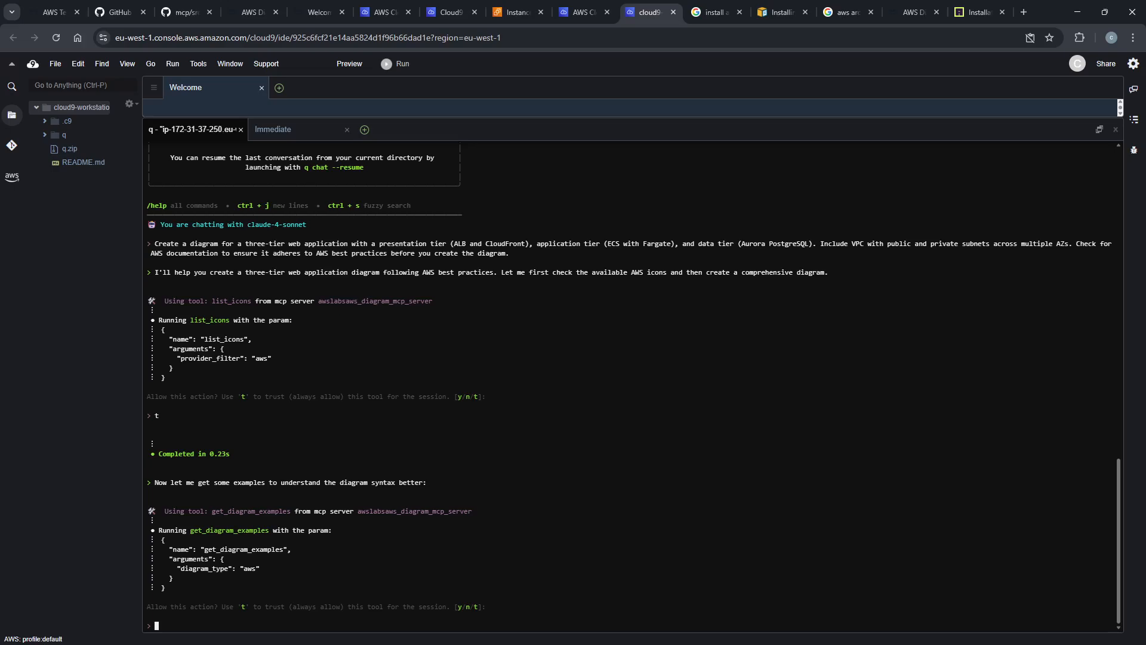
{"action": "type", "text": "t"}
{"action": "key", "text": "Return"}
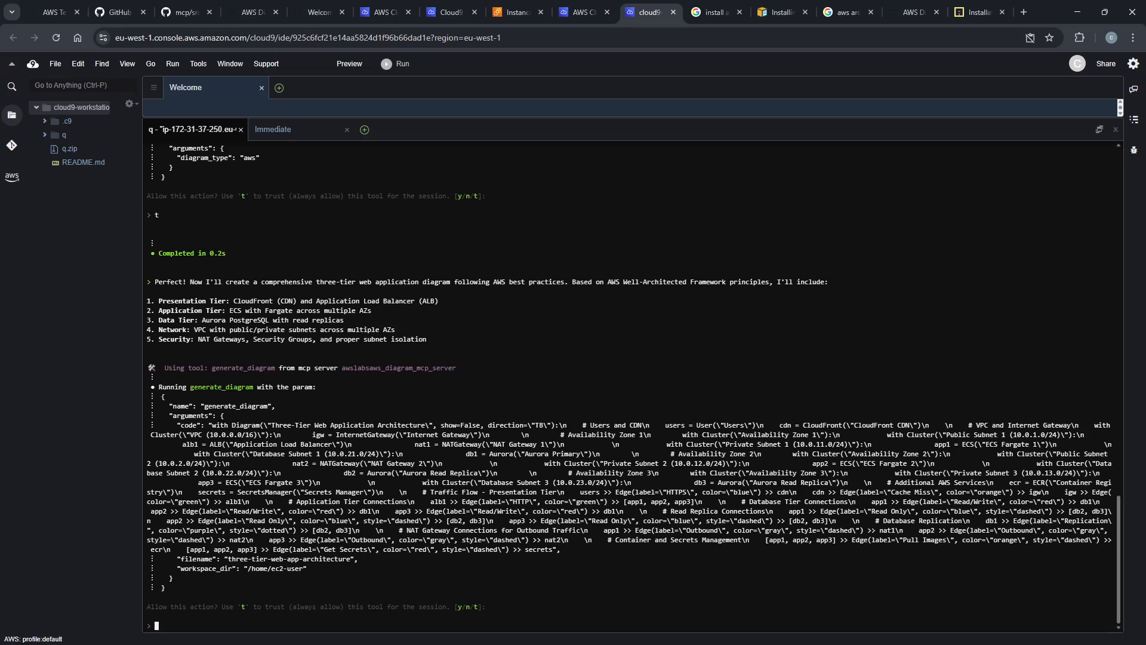
- Review Amazon Q's planned architecture tiers, and trust the generate_diagram tool for the session so it creates the diagram
{"action": "left_click_drag", "start_coordinate": [338, 281], "coordinate": [702, 282]}
{"action": "left_click_drag", "start_coordinate": [734, 282], "coordinate": [749, 282]}
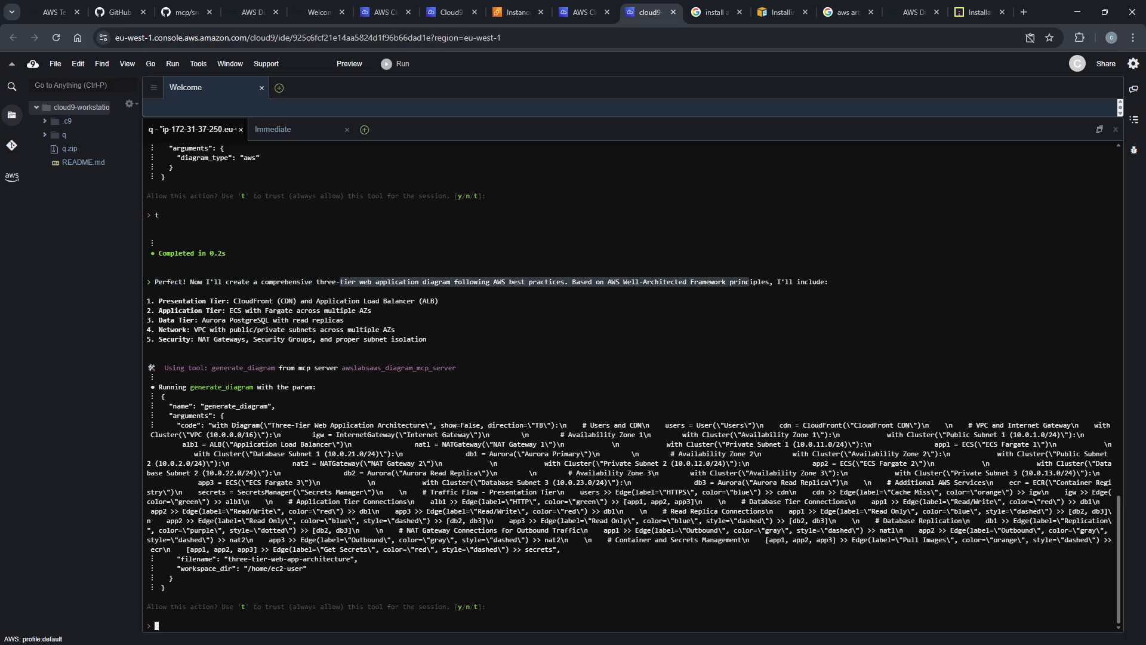
{"action": "left_click", "coordinate": [751, 284]}
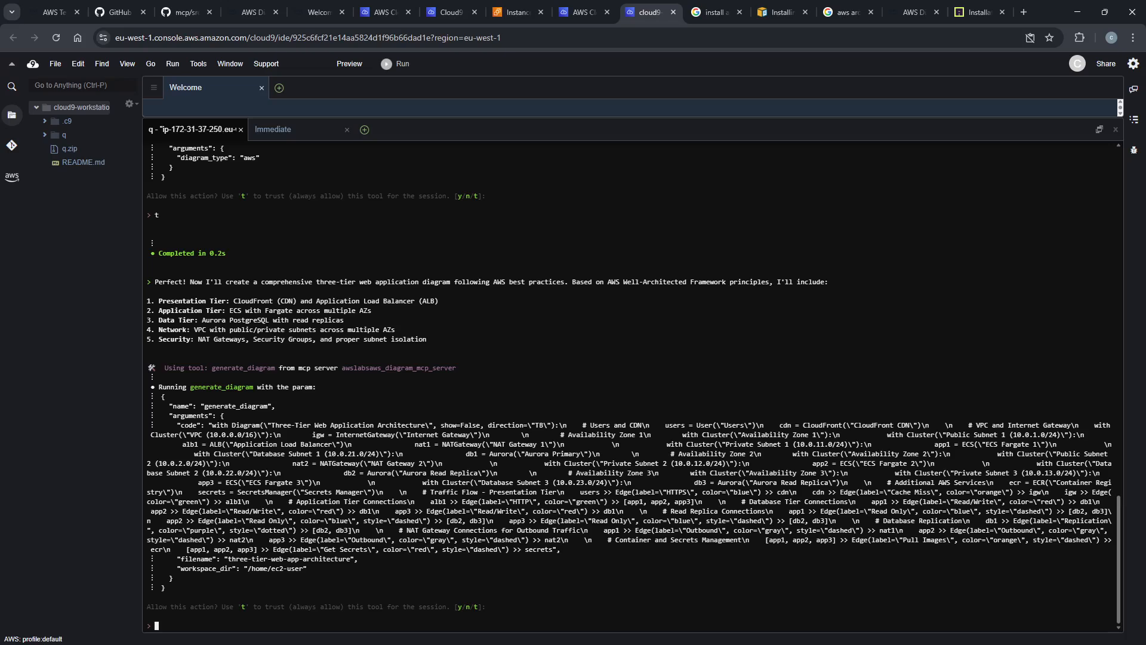
{"action": "left_click_drag", "start_coordinate": [149, 292], "coordinate": [375, 339]}
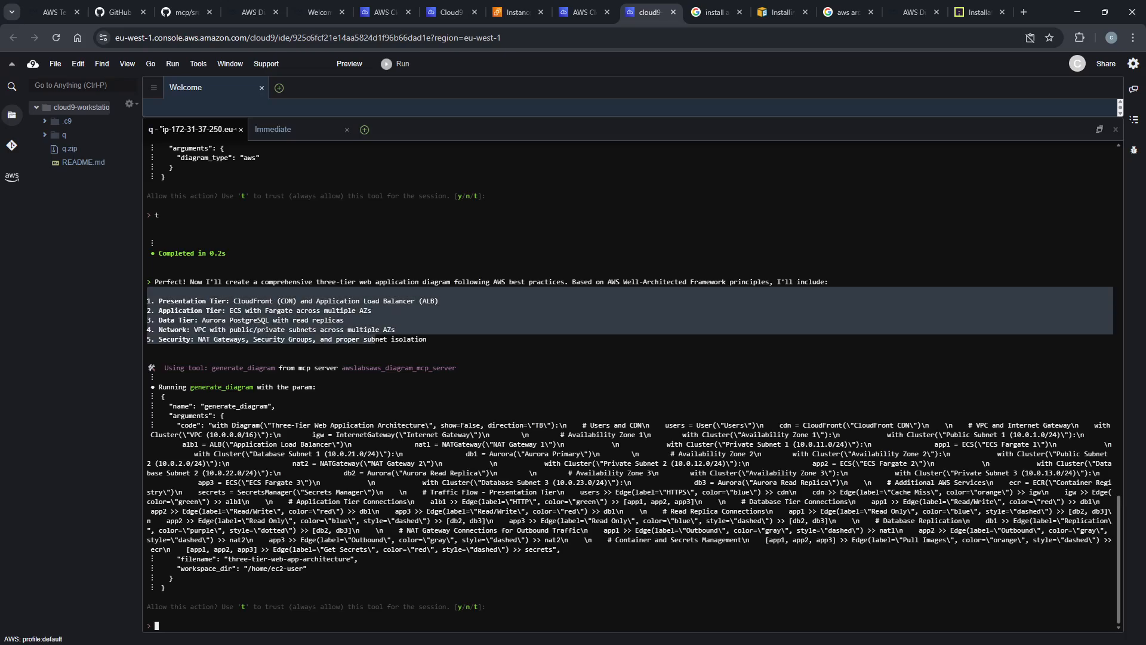
{"action": "left_click", "coordinate": [374, 340]}
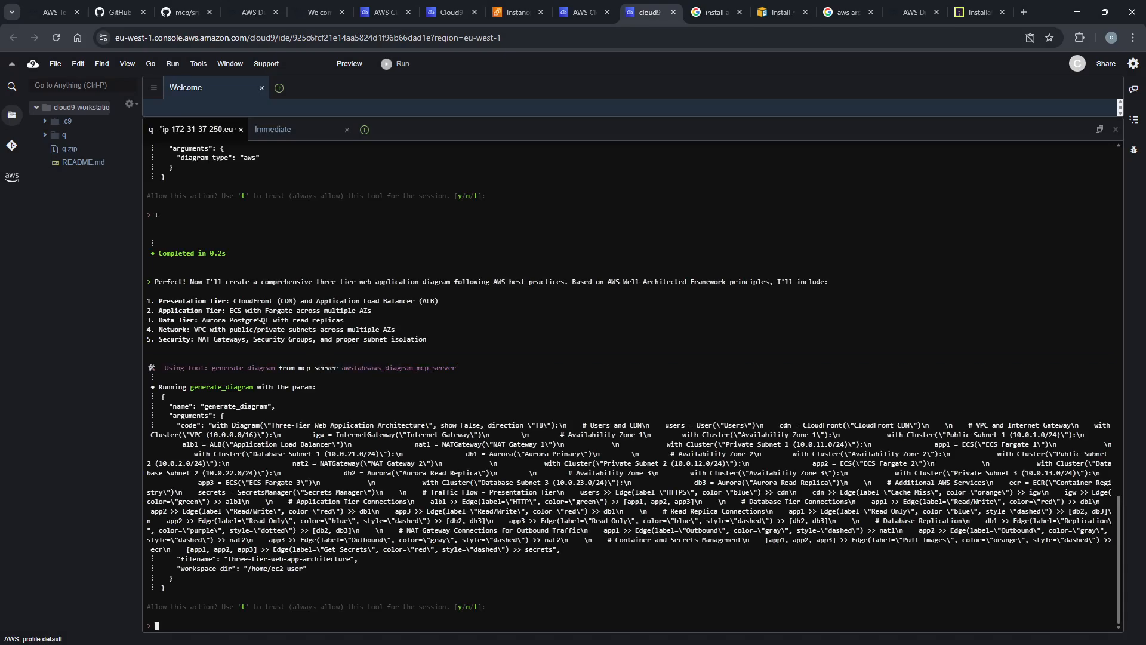
{"action": "type", "text": "t"}
{"action": "key", "text": "Return"}
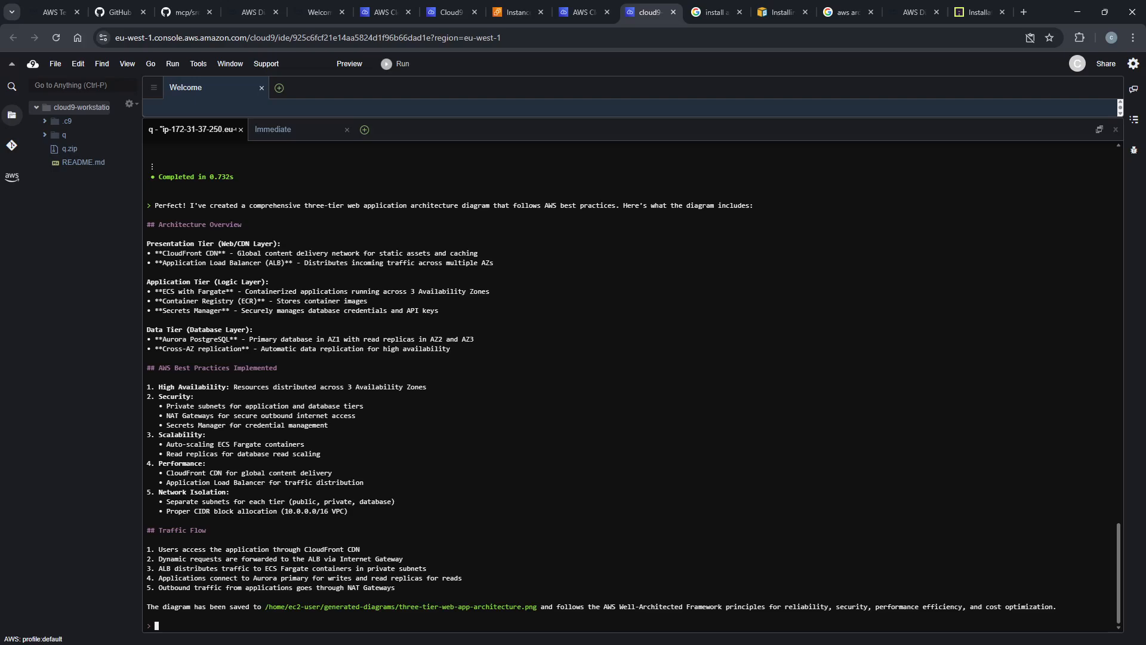
- Review the generated architecture summary, then open a new terminal and copy the saved PNG's path from the Amazon Q chat
{"action": "left_click_drag", "start_coordinate": [159, 244], "coordinate": [396, 588]}
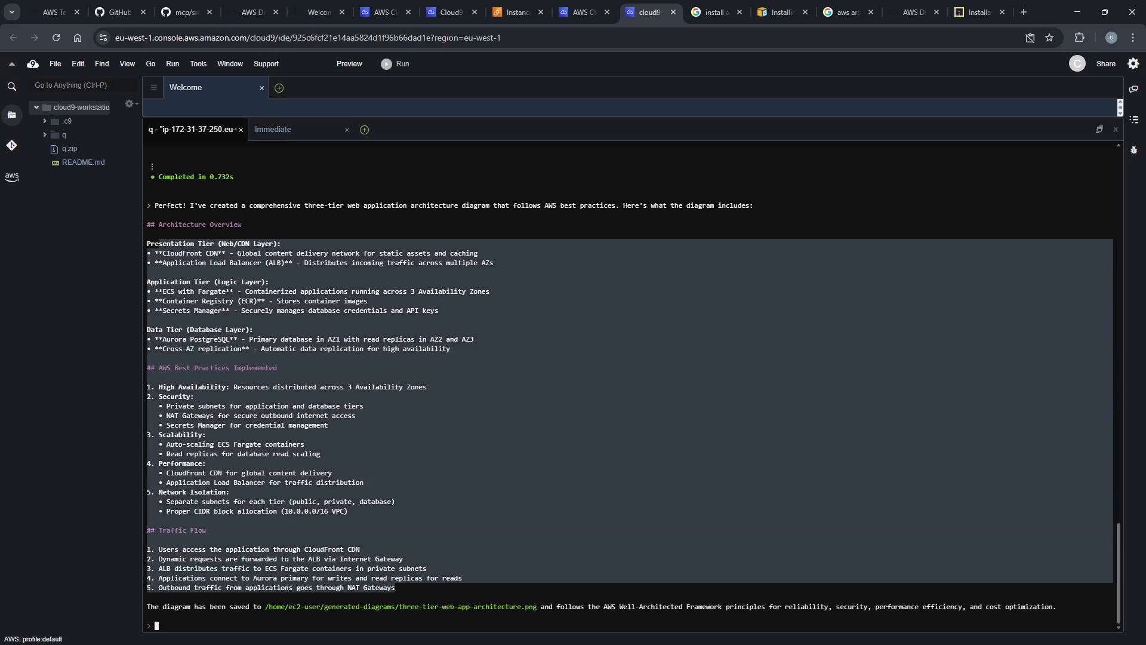
{"action": "left_click", "coordinate": [367, 560]}
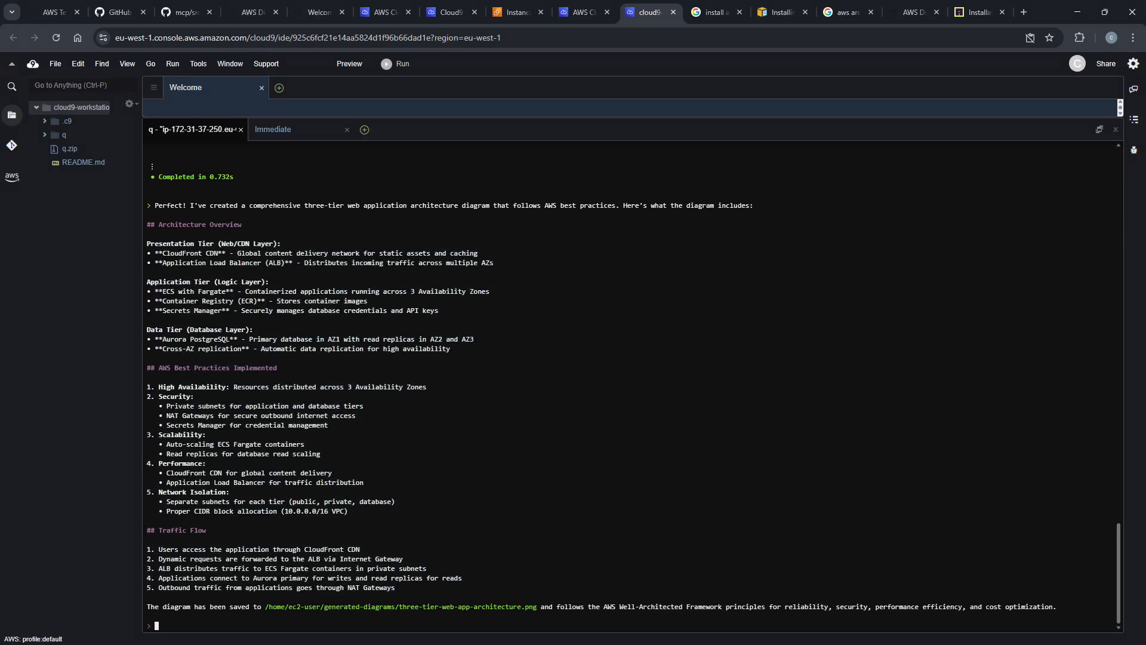
{"action": "left_click_drag", "start_coordinate": [162, 607], "coordinate": [620, 607]}
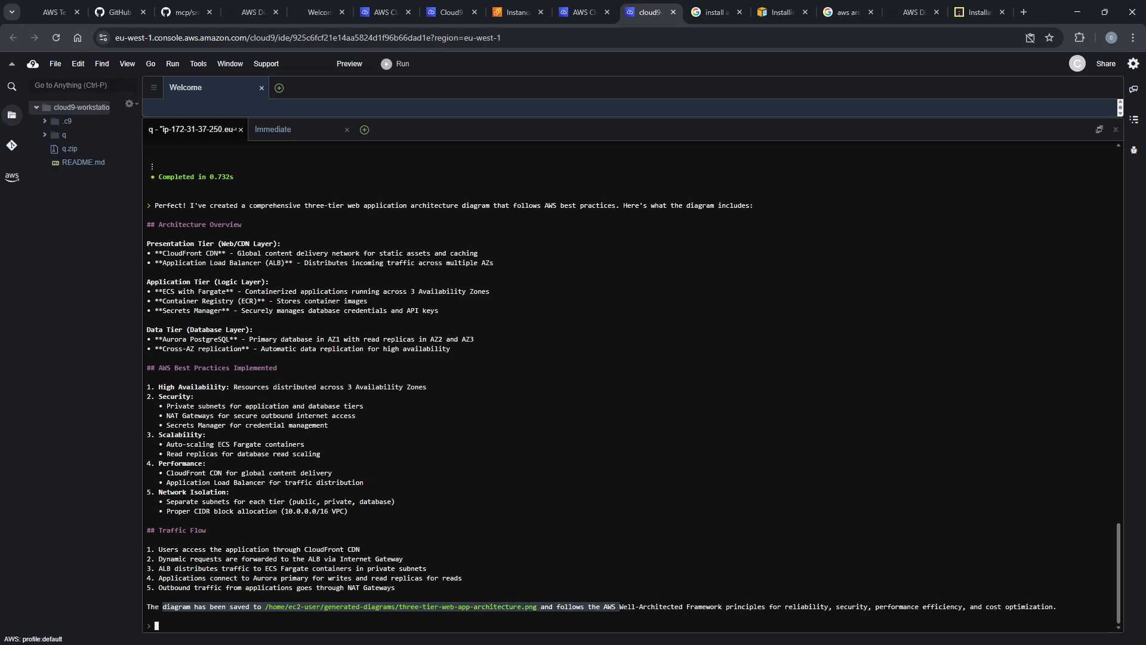
{"action": "left_click", "coordinate": [620, 606]}
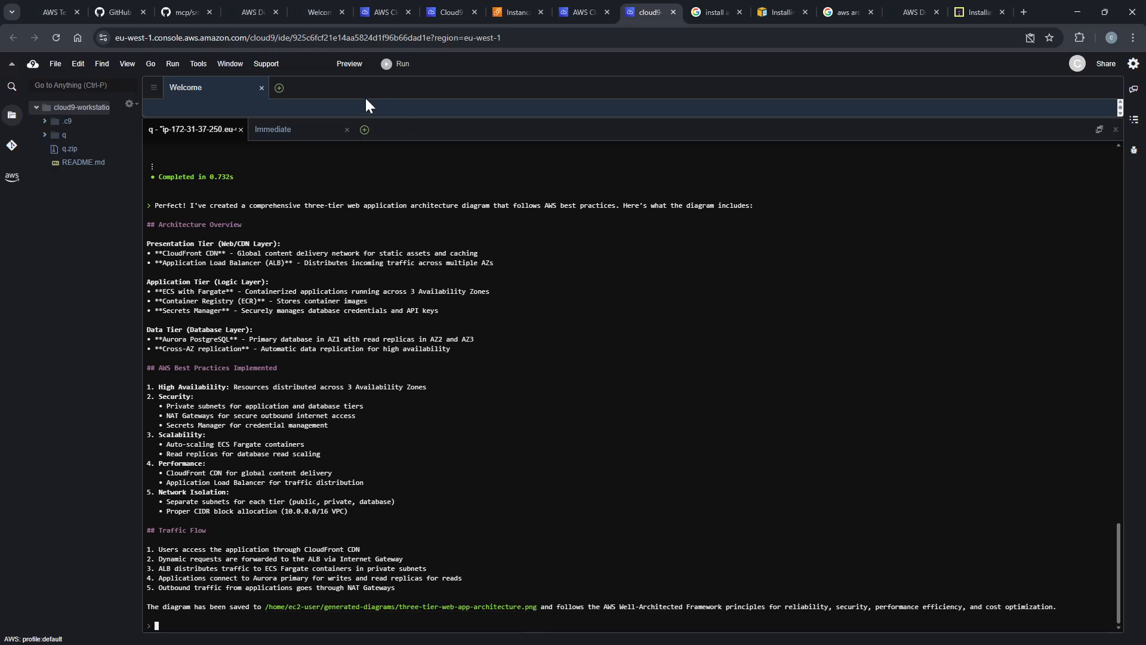
{"action": "left_click", "coordinate": [364, 128]}
{"action": "left_click", "coordinate": [403, 157]}
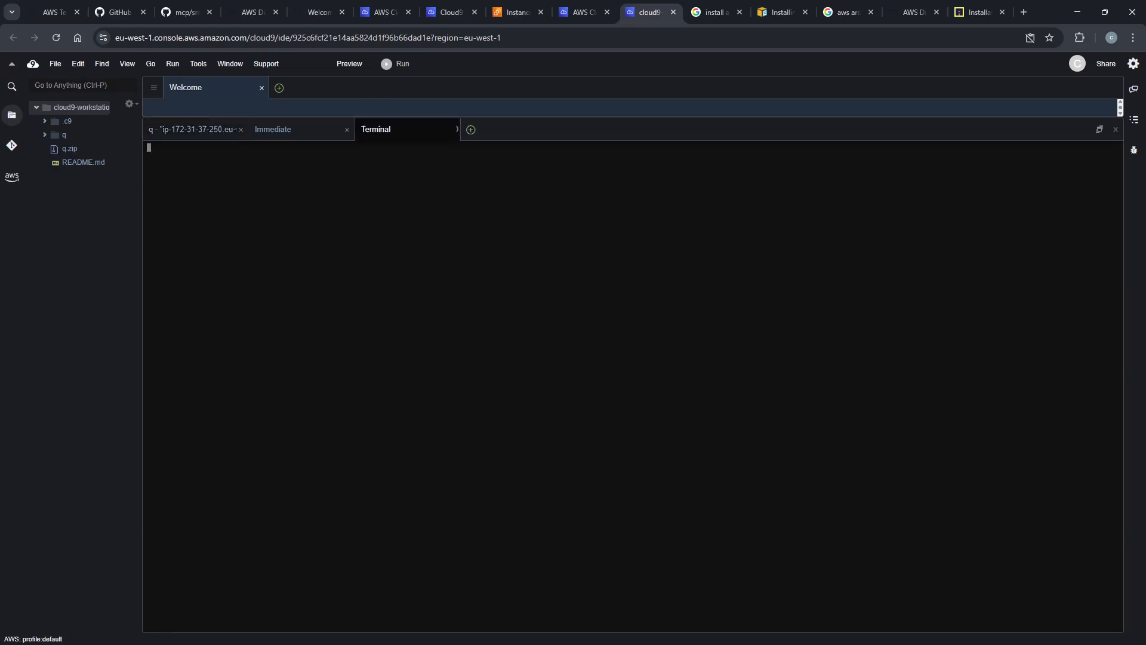
{"action": "left_click", "coordinate": [222, 139]}
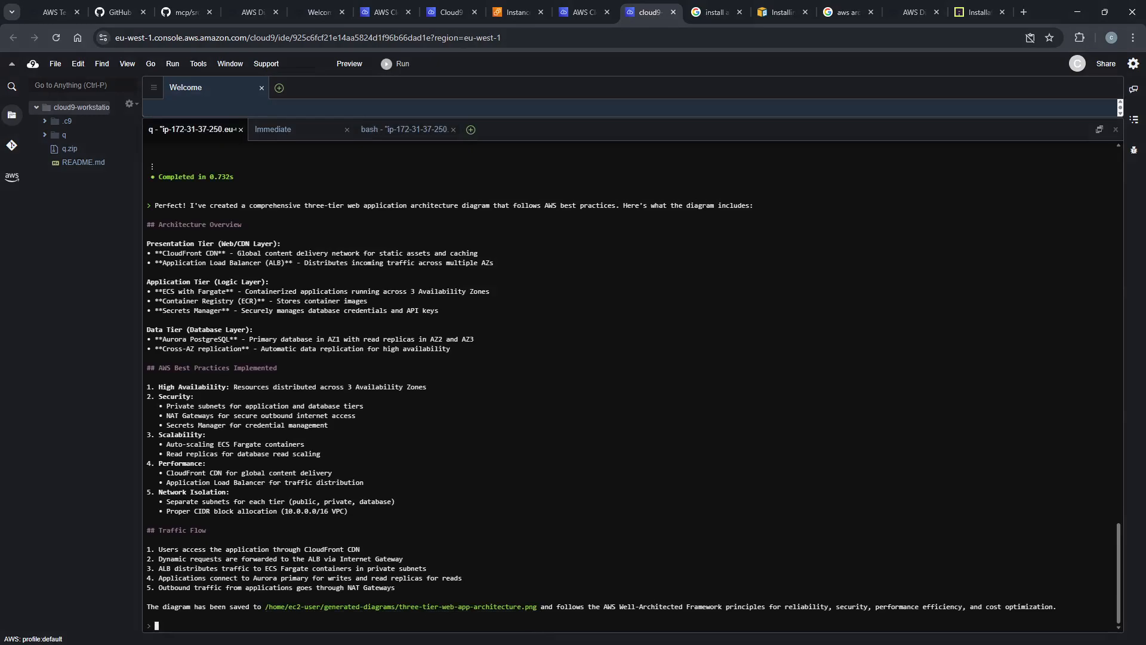
{"action": "left_click_drag", "start_coordinate": [539, 607], "coordinate": [266, 607]}
{"action": "key", "text": "ctrl+c"}
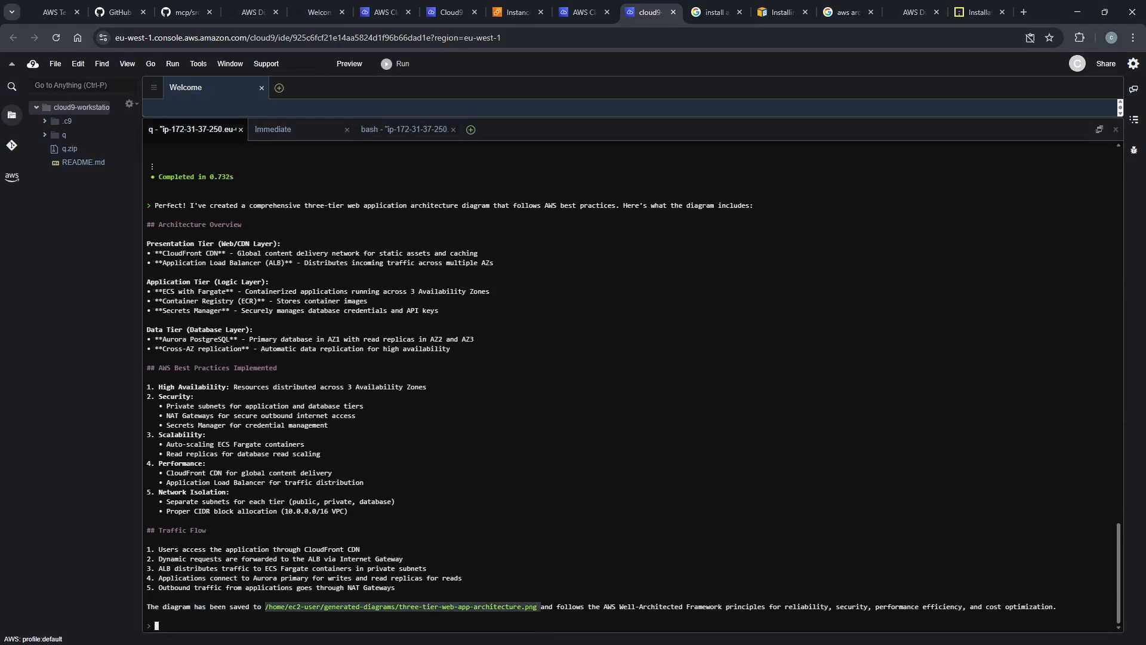
- In the new terminal, use cp to copy /home/ec2-user/generated-diagrams/three-tier-web-app-architecture.png to /home/ec2-user/environment/
{"action": "left_click", "coordinate": [405, 129]}
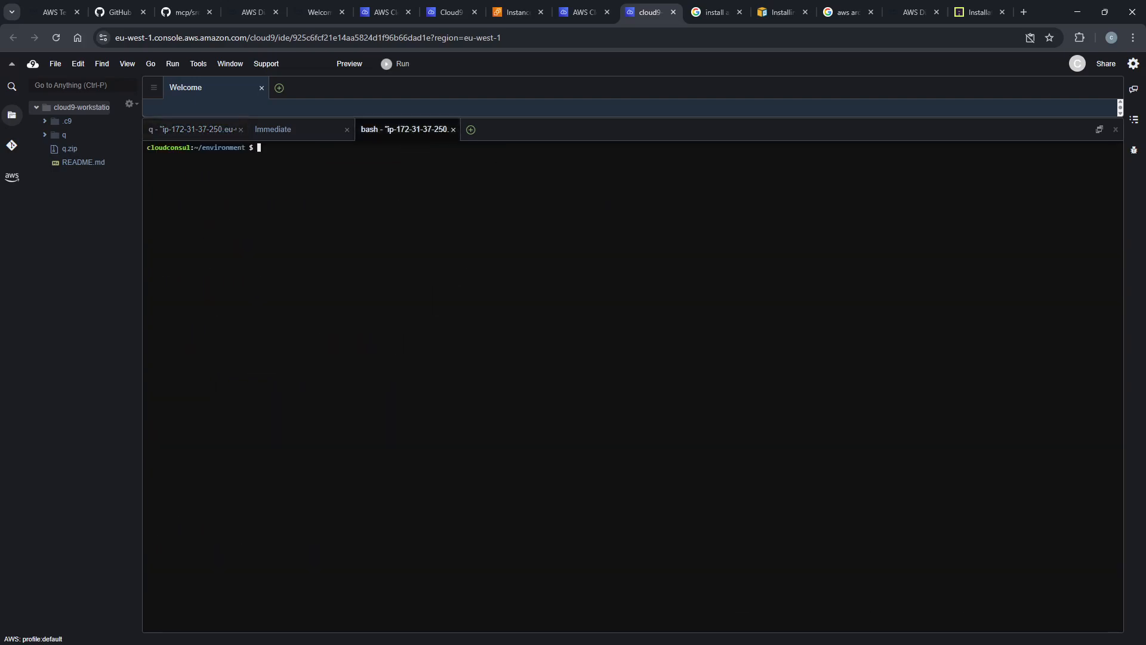
{"action": "type", "text": "cp"}
{"action": "key", "text": "ctrl+v"}
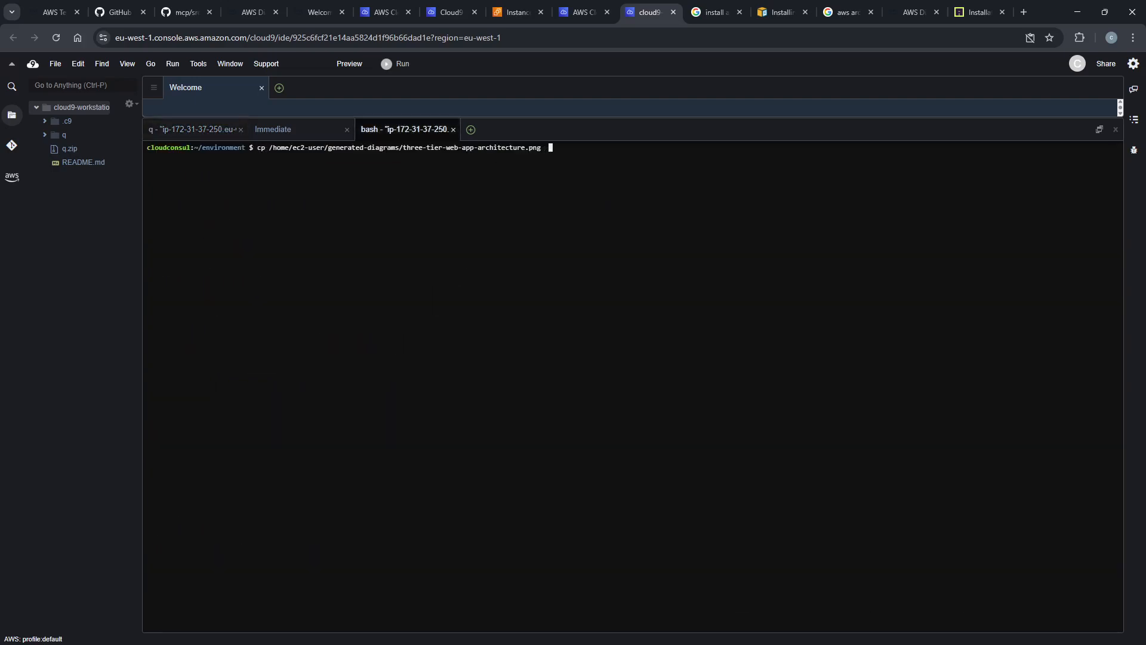
{"action": "type", "text": "/home/ec"}
{"action": "key", "text": "Tab"}
{"action": "type", "text": "en"}
{"action": "key", "text": "Tab"}
{"action": "key", "text": "Return"}
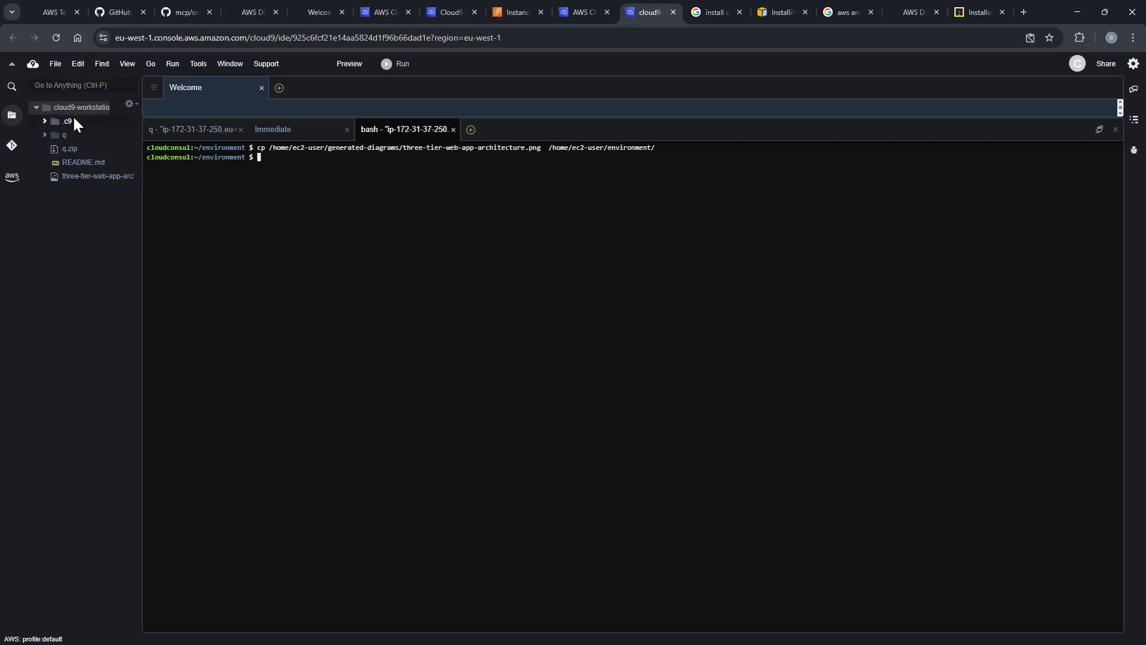
- Download three-tier-web-app-architecture.png from the workspace and view it in the maximized image viewer
{"action": "left_click", "coordinate": [76, 176]}
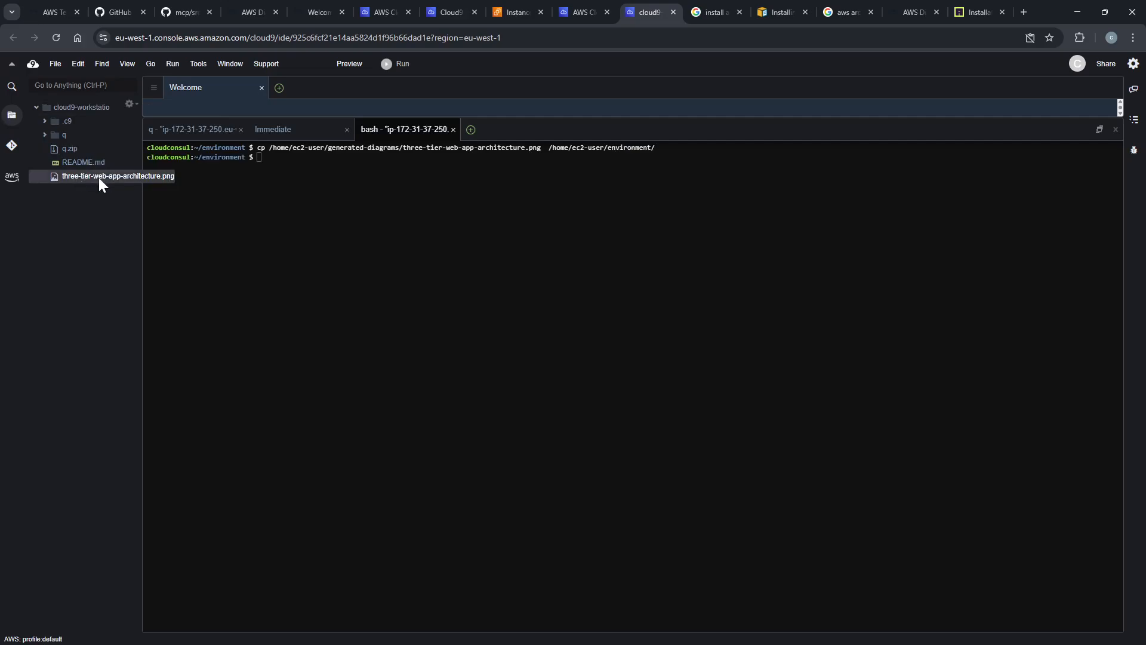
{"action": "right_click", "coordinate": [101, 177]}
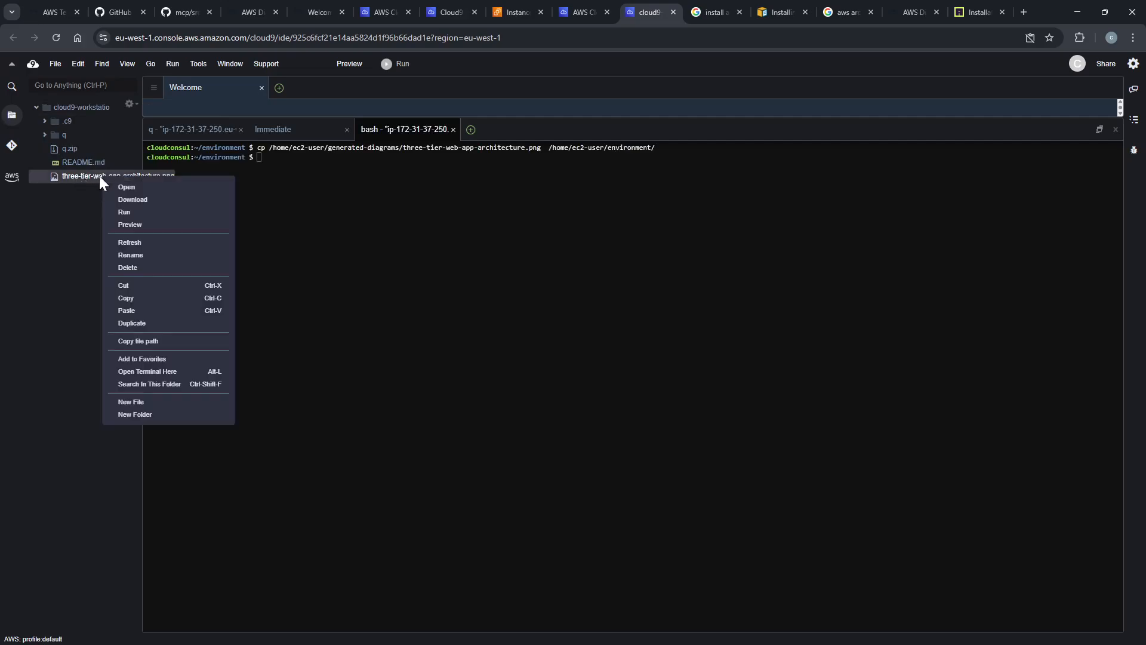
{"action": "left_click", "coordinate": [134, 201]}
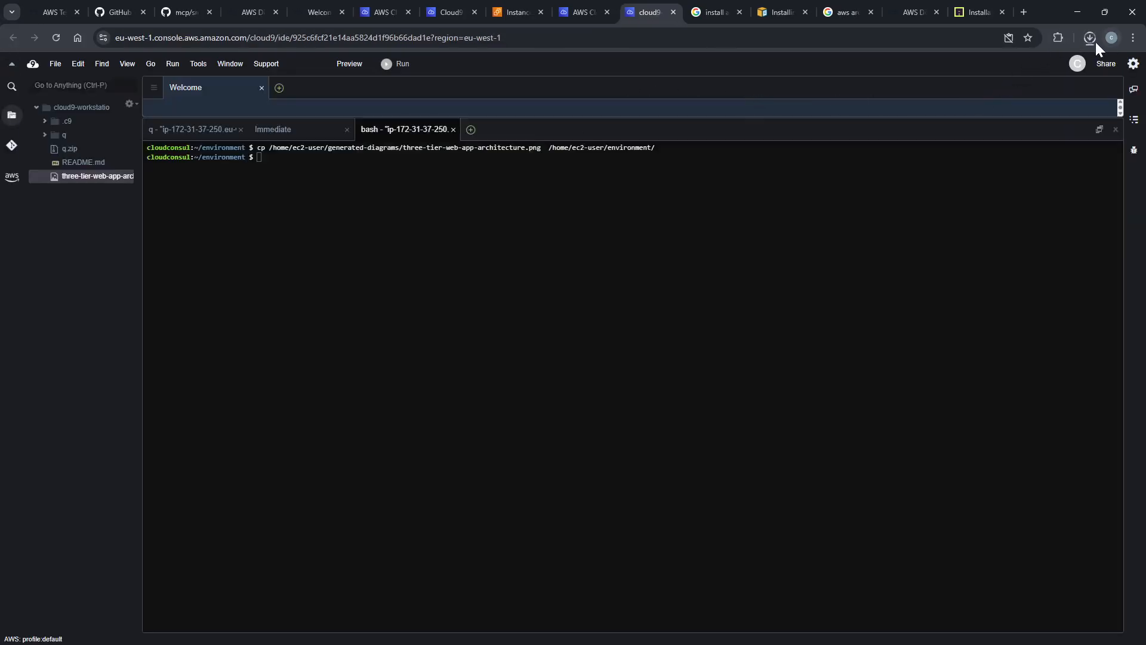
{"action": "left_click", "coordinate": [1091, 40]}
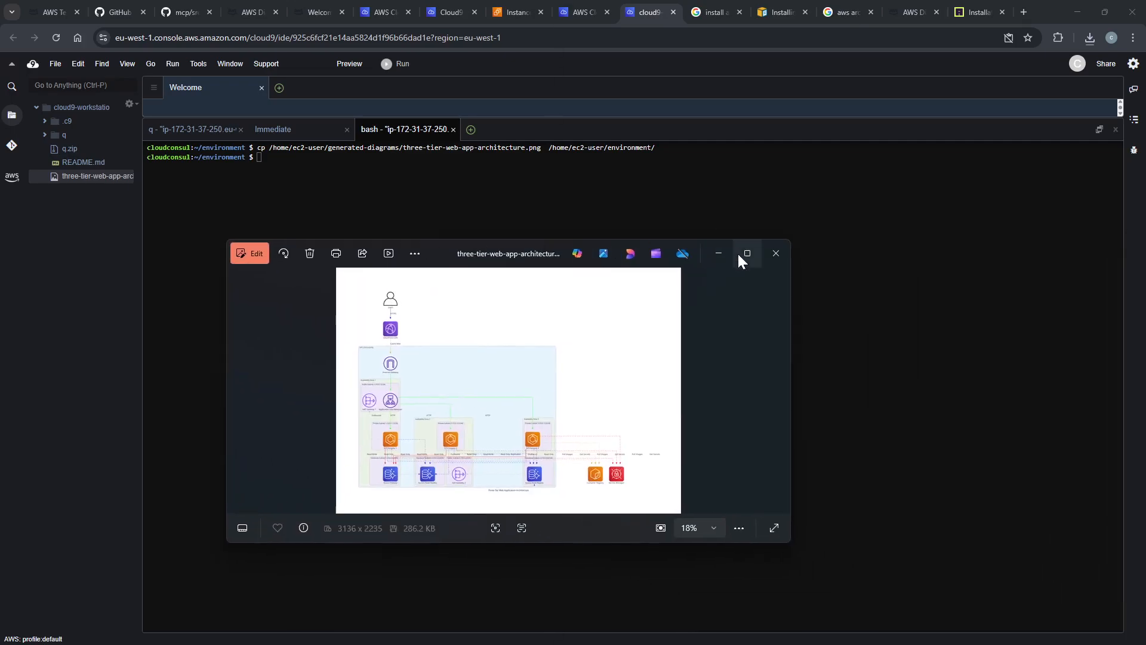
{"action": "left_click", "coordinate": [746, 254]}
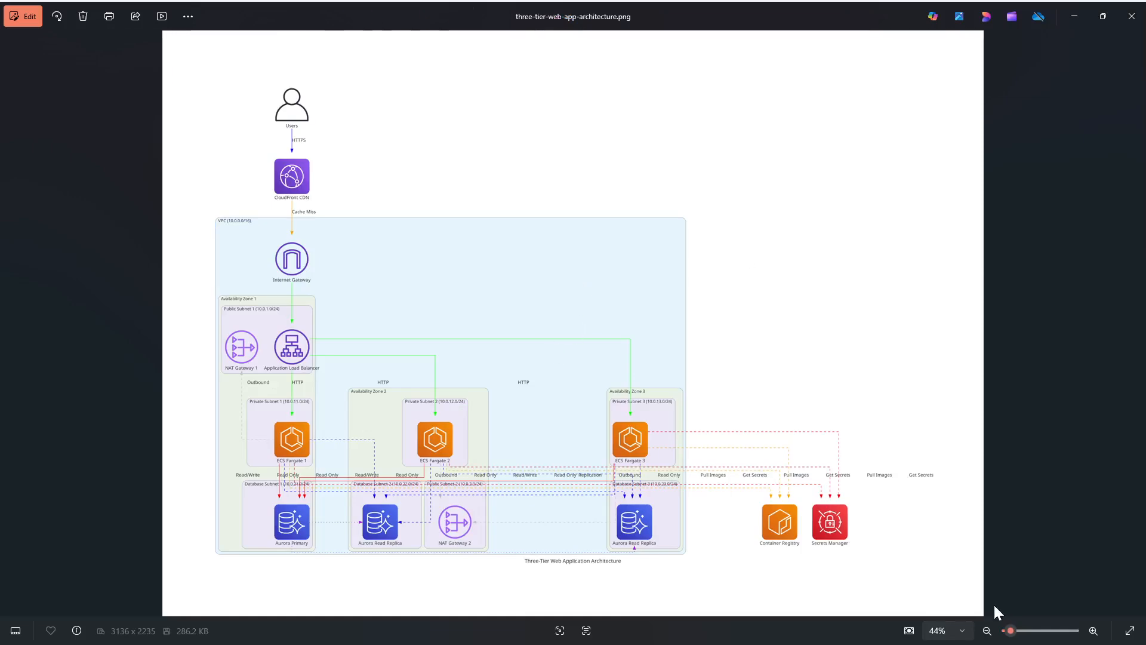
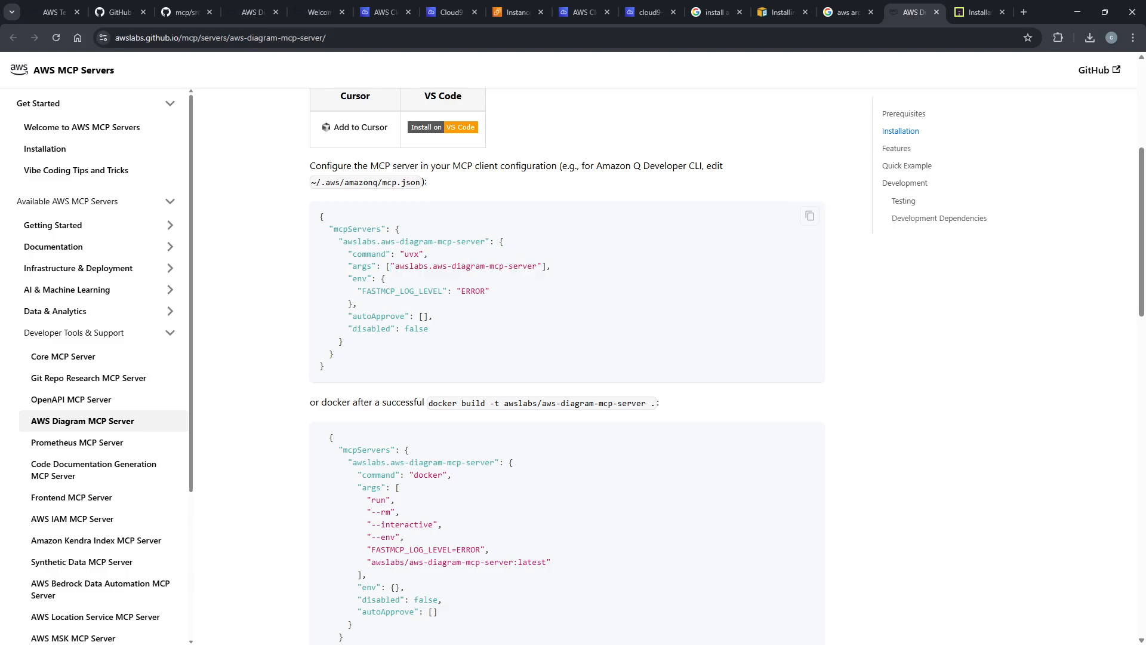
{"action": "double_click", "coordinate": [412, 255]}
{"action": "double_click", "coordinate": [428, 339]}
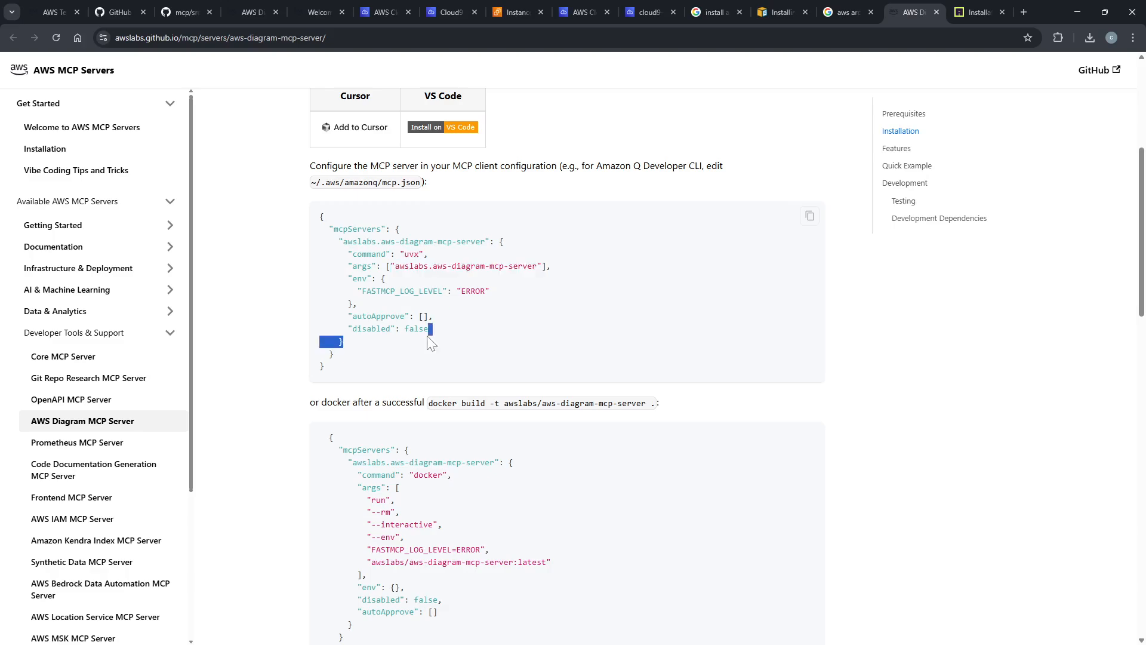
{"action": "left_click", "coordinate": [398, 344]}
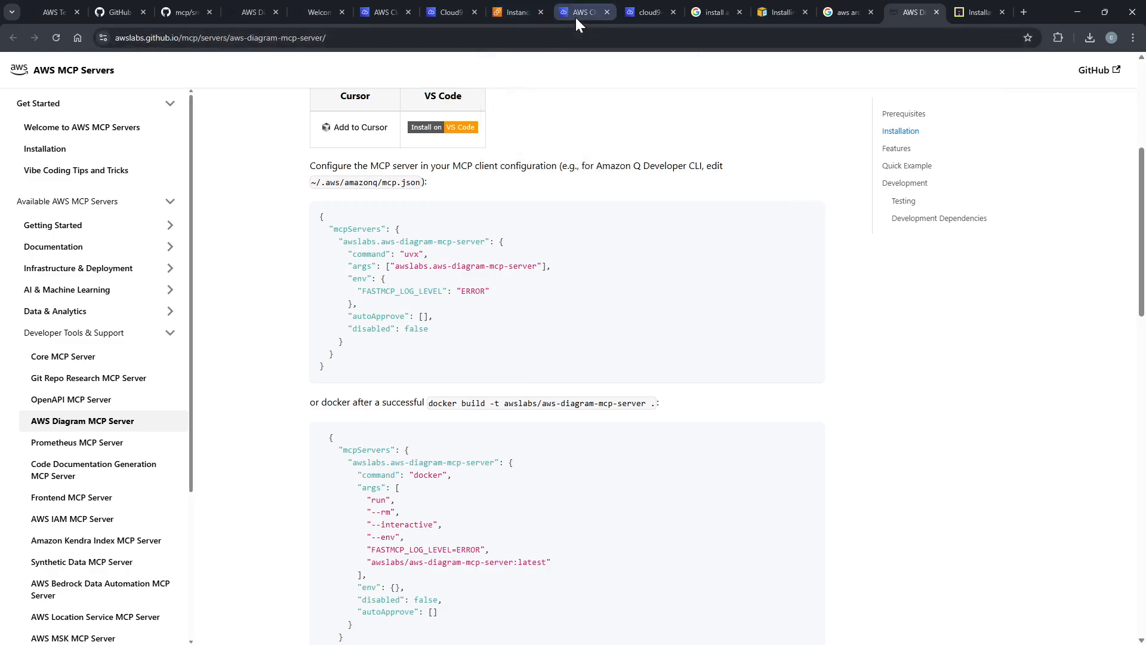
{"action": "mouse_move", "coordinate": [575, 17]}
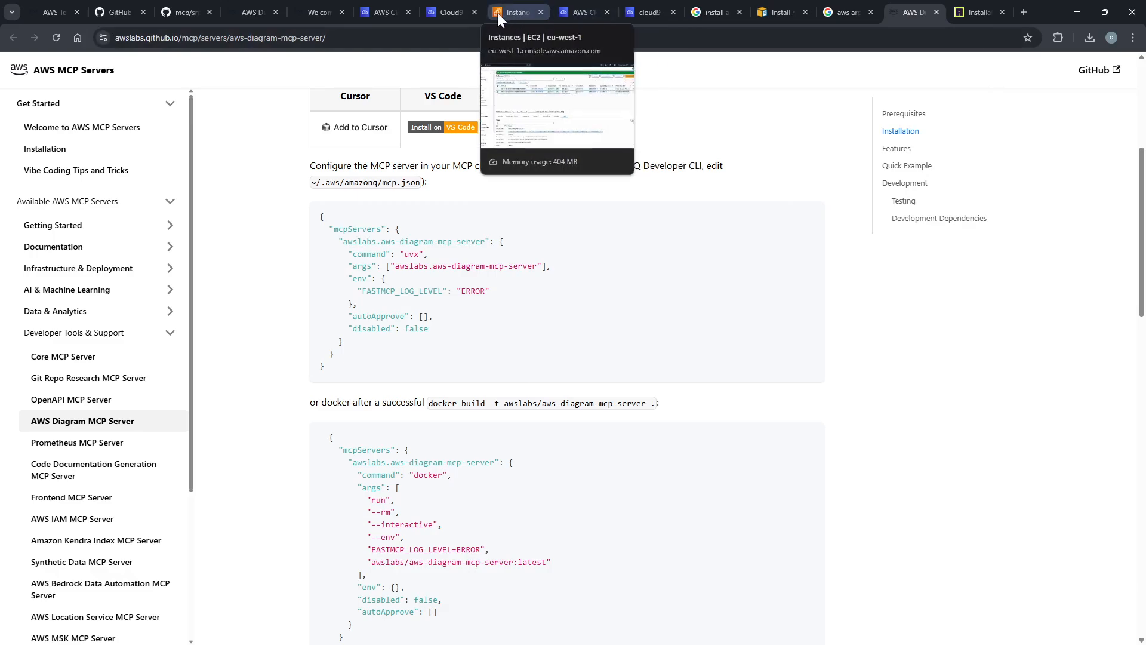
- Switch to the Cloud9 workspace, create a blank file, and enlarge the terminal area and its text
{"action": "left_click", "coordinate": [634, 13]}
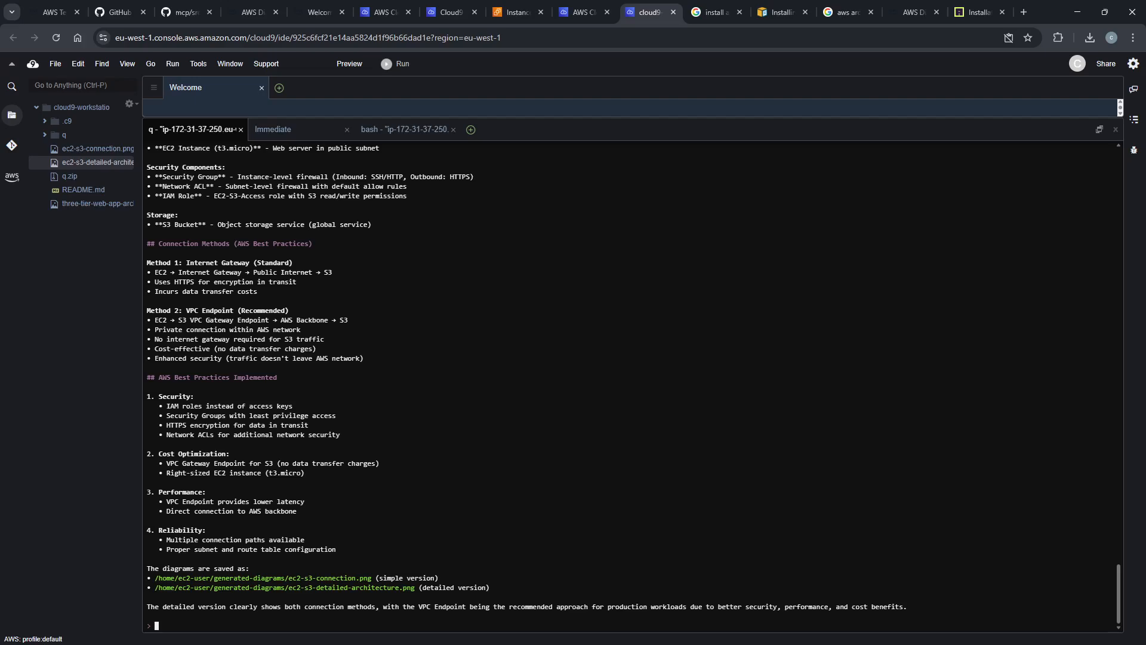
{"action": "key", "text": "alt+n"}
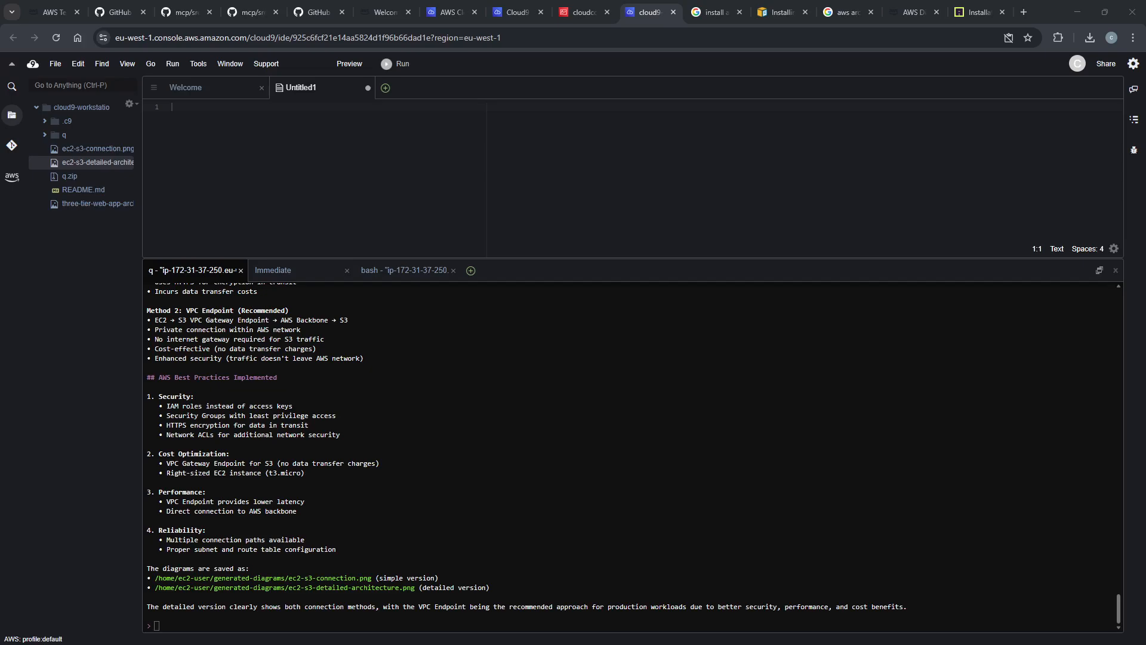
{"action": "left_click_drag", "start_coordinate": [540, 259], "coordinate": [540, 197]}
{"action": "key", "text": "ctrl+plus"}
{"action": "key", "text": "ctrl+plus"}
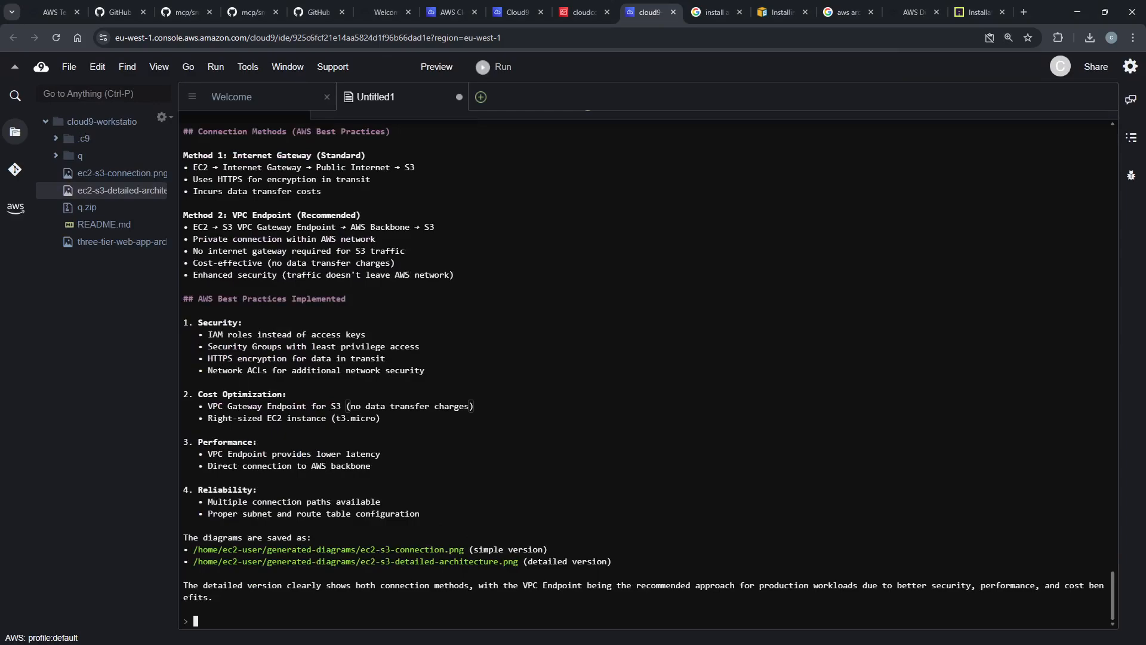
- Exit the Amazon Q chat session to return to the shell prompt
{"action": "key", "text": "ctrl+c"}
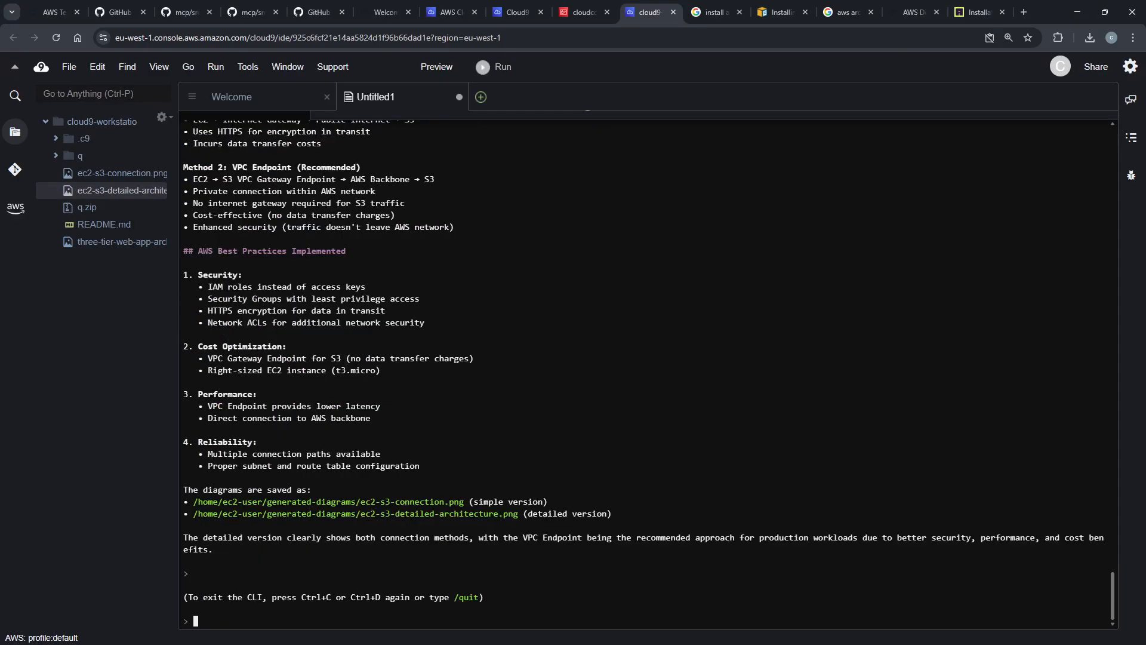
{"action": "key", "text": "ctrl+c"}
{"action": "key", "text": "Return"}
{"action": "key", "text": "Return"}
{"action": "key", "text": "Return"}
{"action": "key", "text": "Return"}
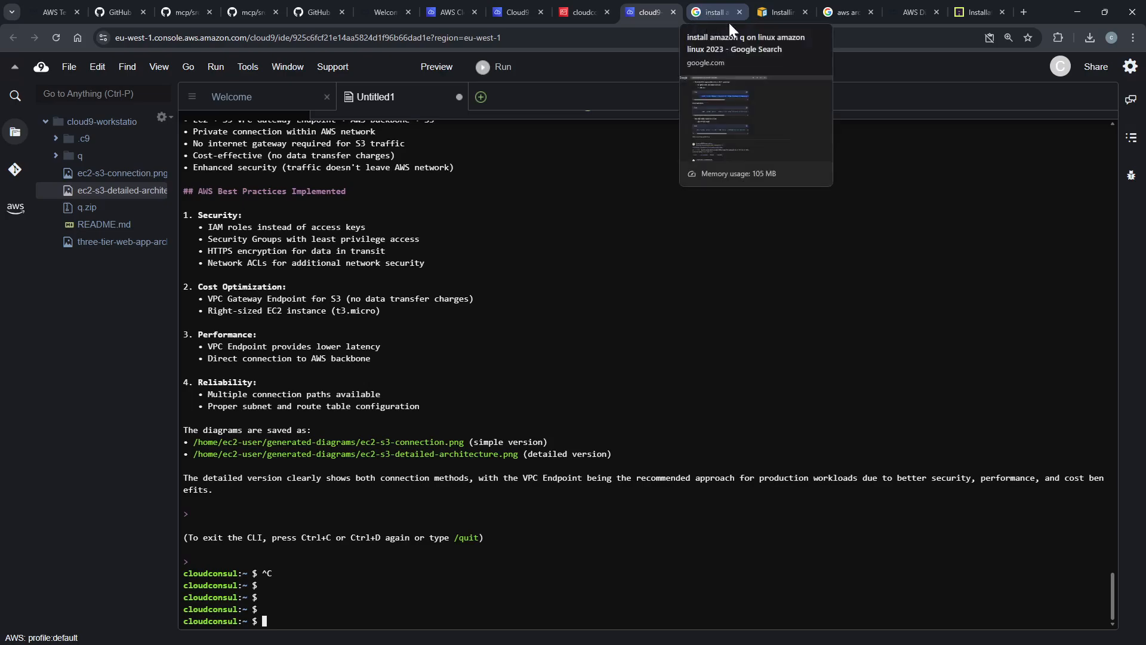
- Search the web in a new browser tab for "aws lab mcp server for cost explorer" and open the AWS Cost Explorer MCP Server page
{"action": "left_click", "coordinate": [1021, 12]}
{"action": "type", "text": "aws"}
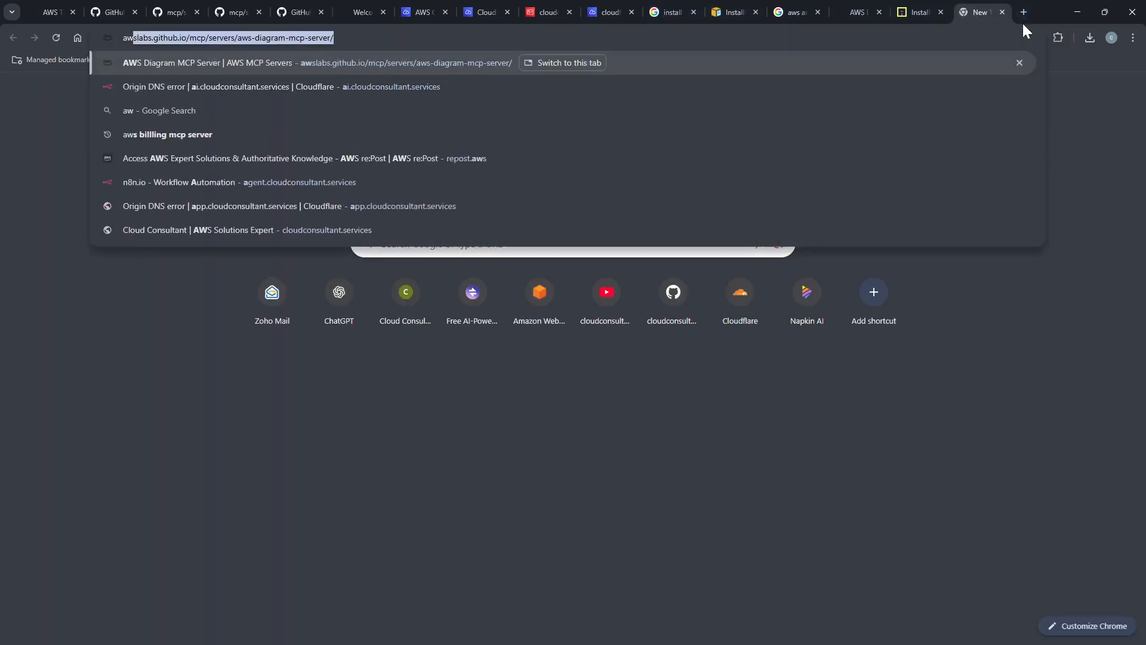
{"action": "type", "text": " l"}
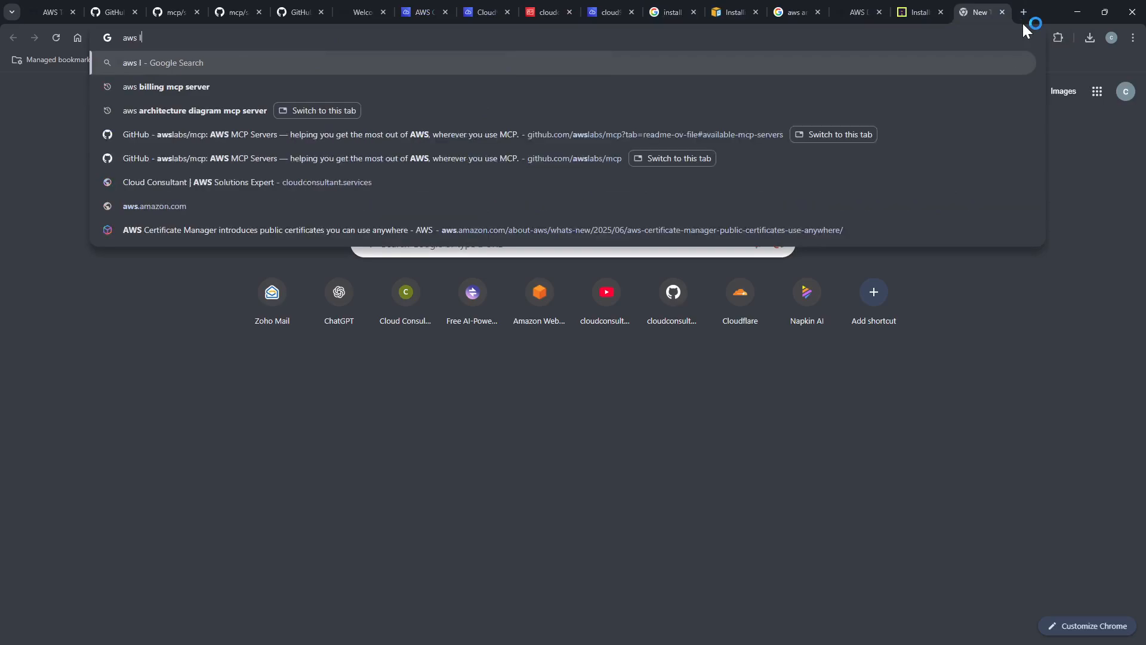
{"action": "type", "text": "ab mcp serv"}
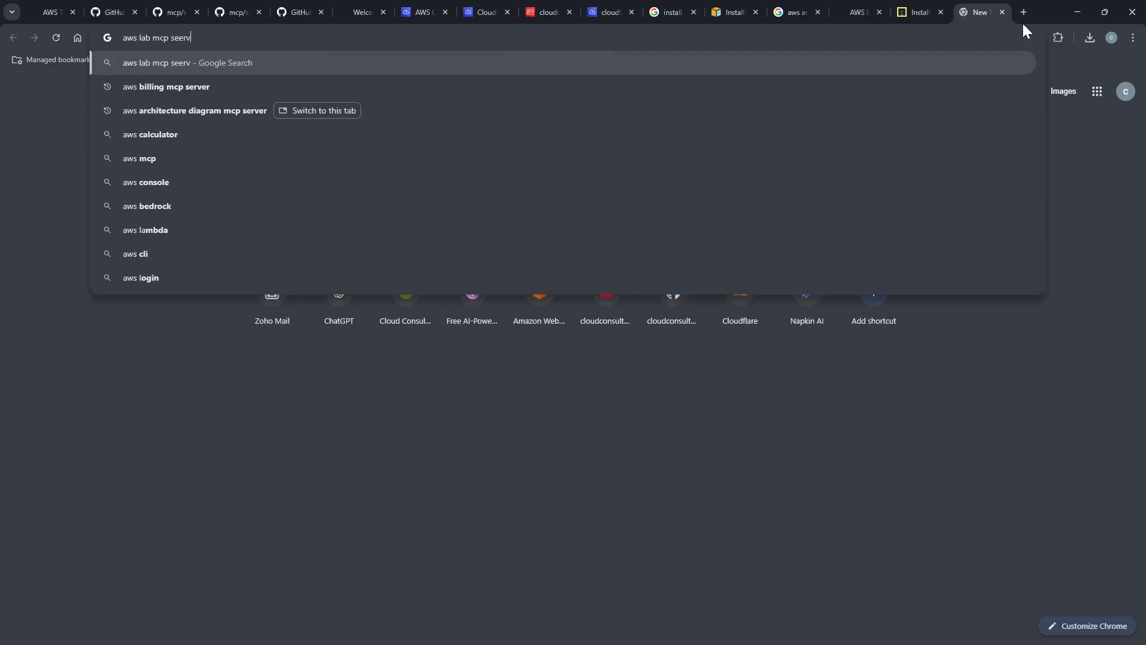
{"action": "key", "text": "BackSpace"}
{"action": "key", "text": "BackSpace"}
{"action": "type", "text": "e"}
{"action": "key", "text": "BackSpace"}
{"action": "type", "text": "rver "}
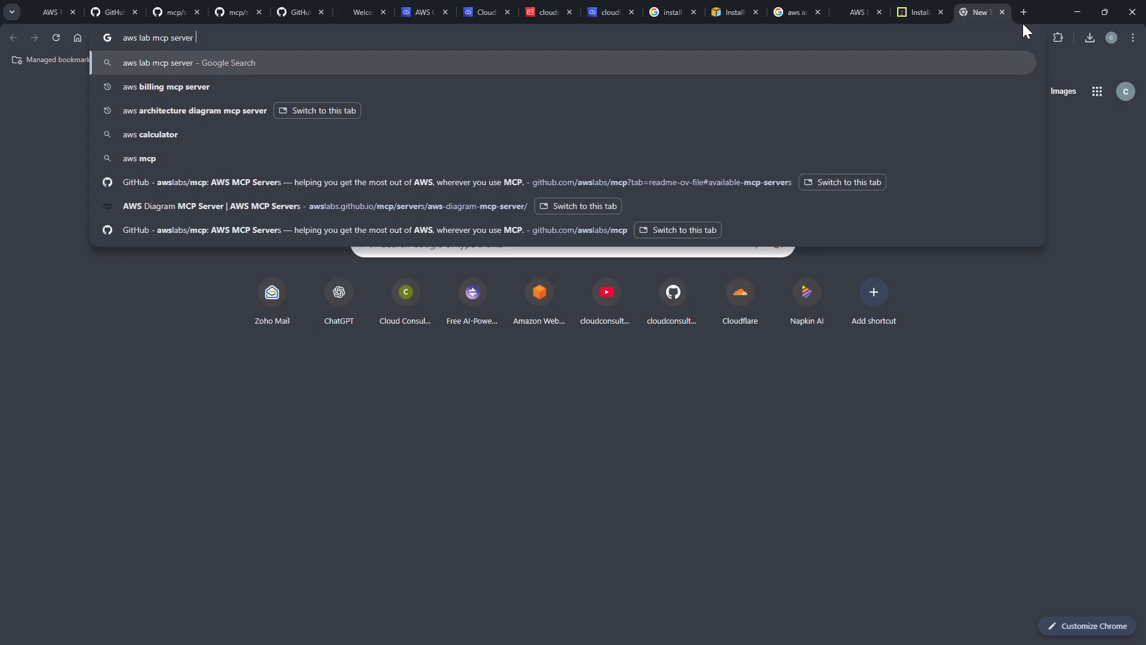
{"action": "type", "text": "for cost"}
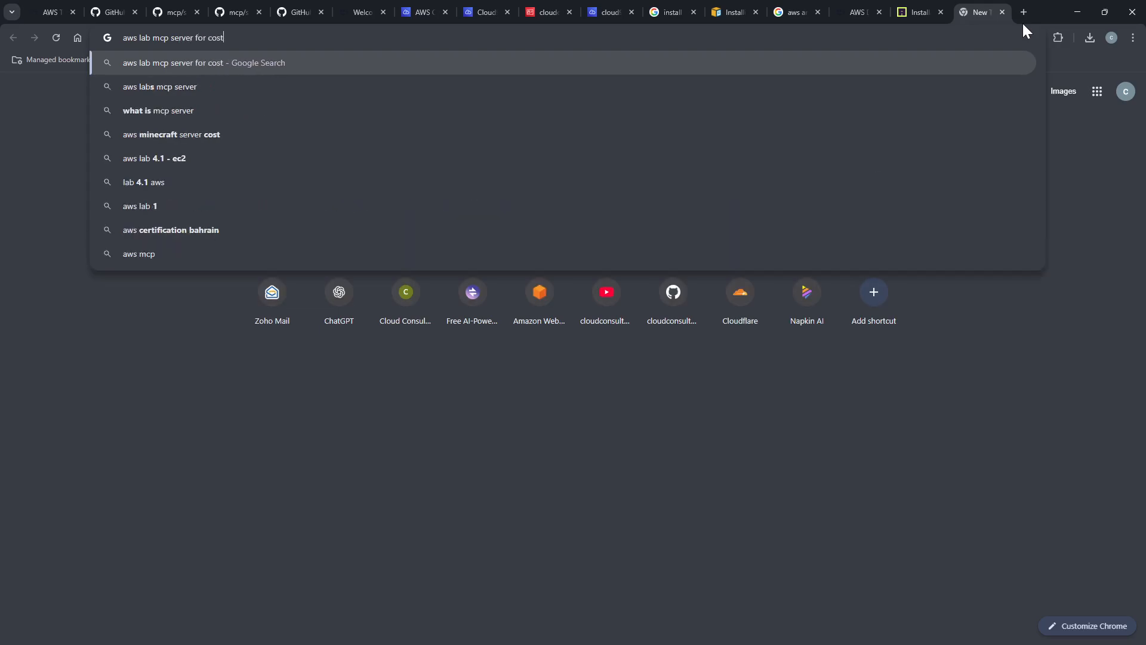
{"action": "type", "text": " explorer"}
{"action": "key", "text": "Return"}
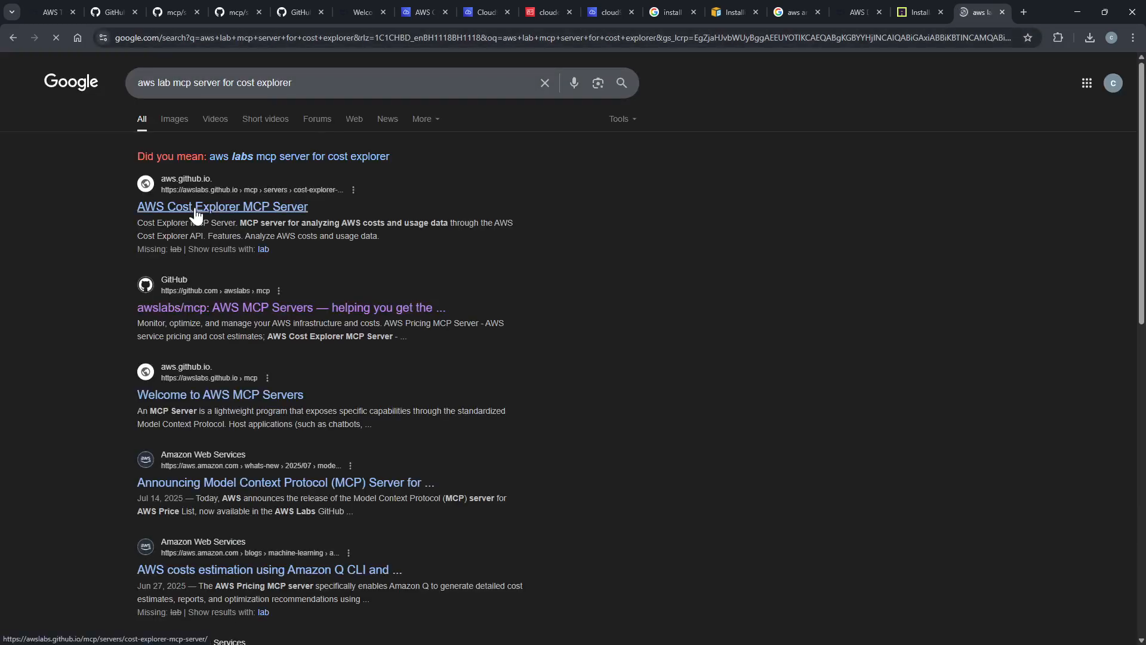
{"action": "left_click", "coordinate": [194, 206]}
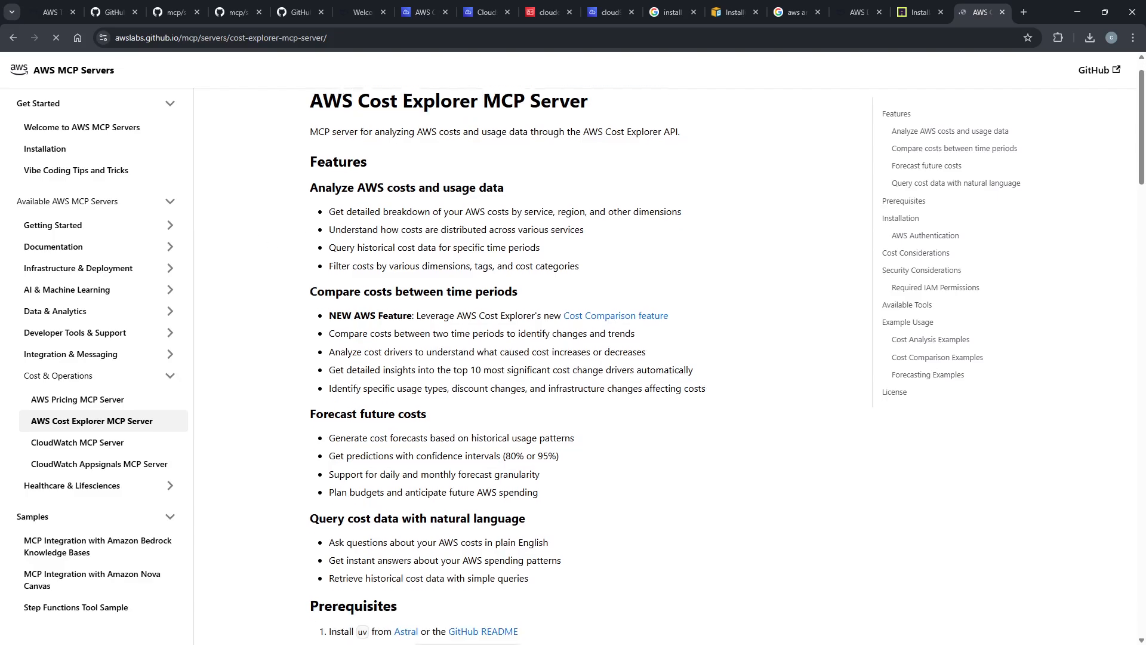
- Review the Cost Explorer MCP Server's features for cost analysis, period comparison, forecasting and natural-language queries, plus its prerequisites and installation section
{"action": "scroll", "coordinate": [205, 213], "scroll_direction": "down", "scroll_amount": 3}
{"action": "scroll", "coordinate": [394, 280], "scroll_direction": "down", "scroll_amount": 2}
{"action": "scroll", "coordinate": [394, 281], "scroll_direction": "up", "scroll_amount": 6}
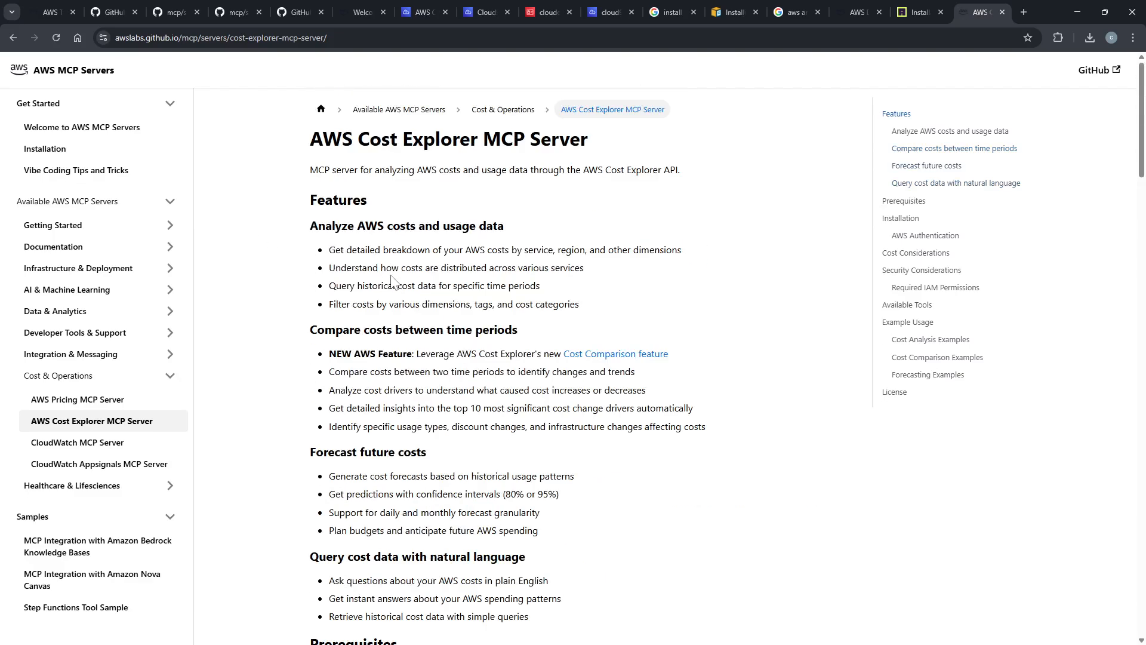
{"action": "left_click_drag", "start_coordinate": [317, 226], "coordinate": [469, 225]}
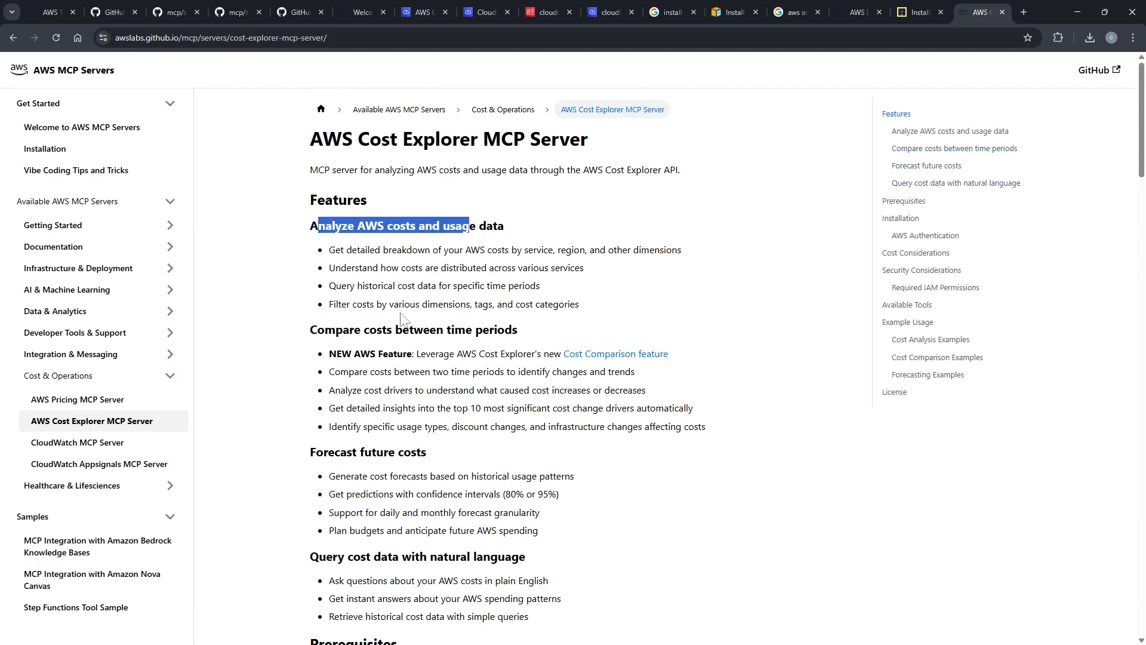
{"action": "left_click_drag", "start_coordinate": [360, 330], "coordinate": [473, 329]}
{"action": "scroll", "coordinate": [537, 358], "scroll_direction": "down", "scroll_amount": 3}
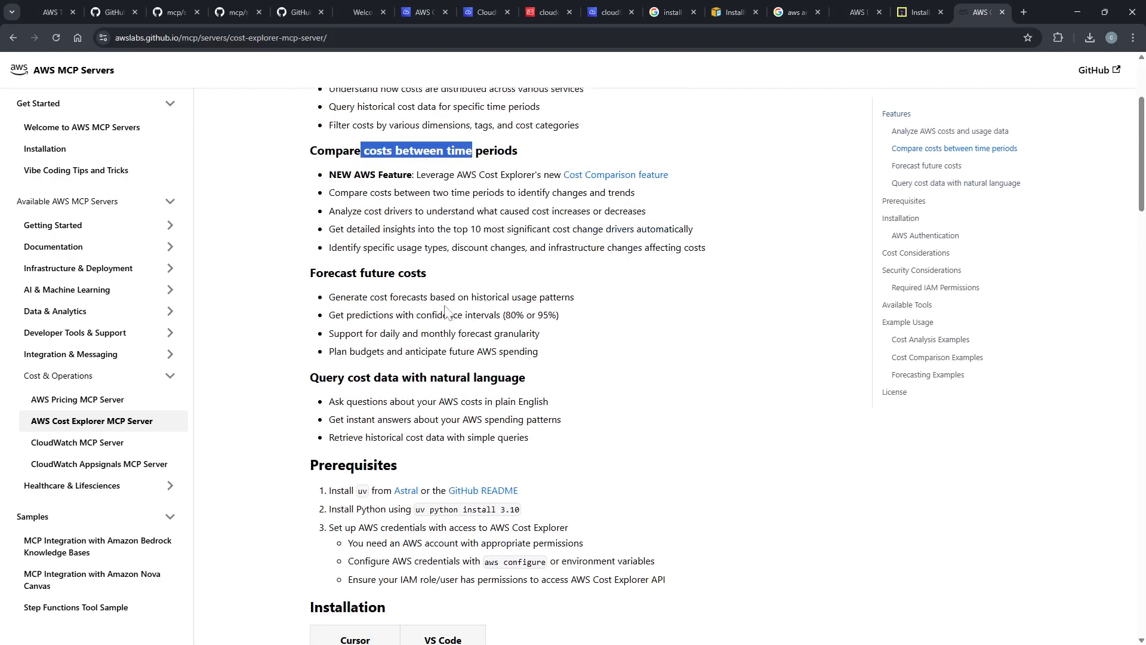
{"action": "left_click_drag", "start_coordinate": [329, 273], "coordinate": [404, 273]}
{"action": "left_click_drag", "start_coordinate": [338, 377], "coordinate": [469, 377]}
{"action": "scroll", "coordinate": [348, 356], "scroll_direction": "down", "scroll_amount": 11}
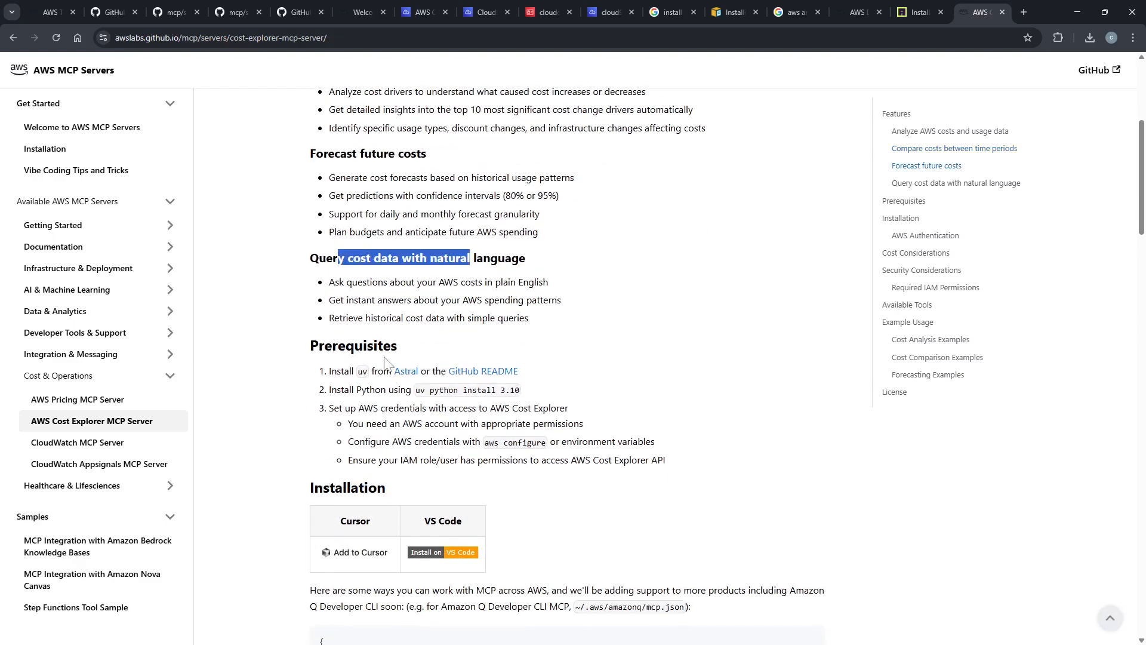
{"action": "scroll", "coordinate": [348, 356], "scroll_direction": "up", "scroll_amount": 2}
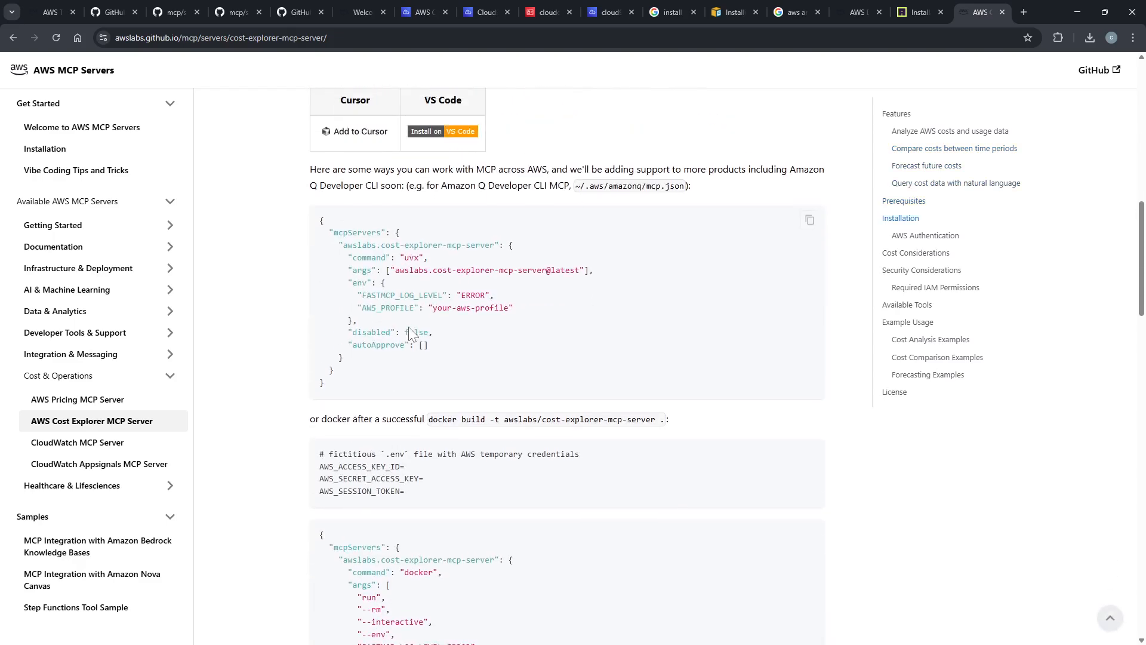
- Copy the uvx-based awslabs.cost-explorer-mcp-server JSON configuration for ~/.aws/amazonq/mcp.json
{"action": "left_click_drag", "start_coordinate": [321, 283], "coordinate": [353, 451]}
{"action": "left_click", "coordinate": [515, 426]}
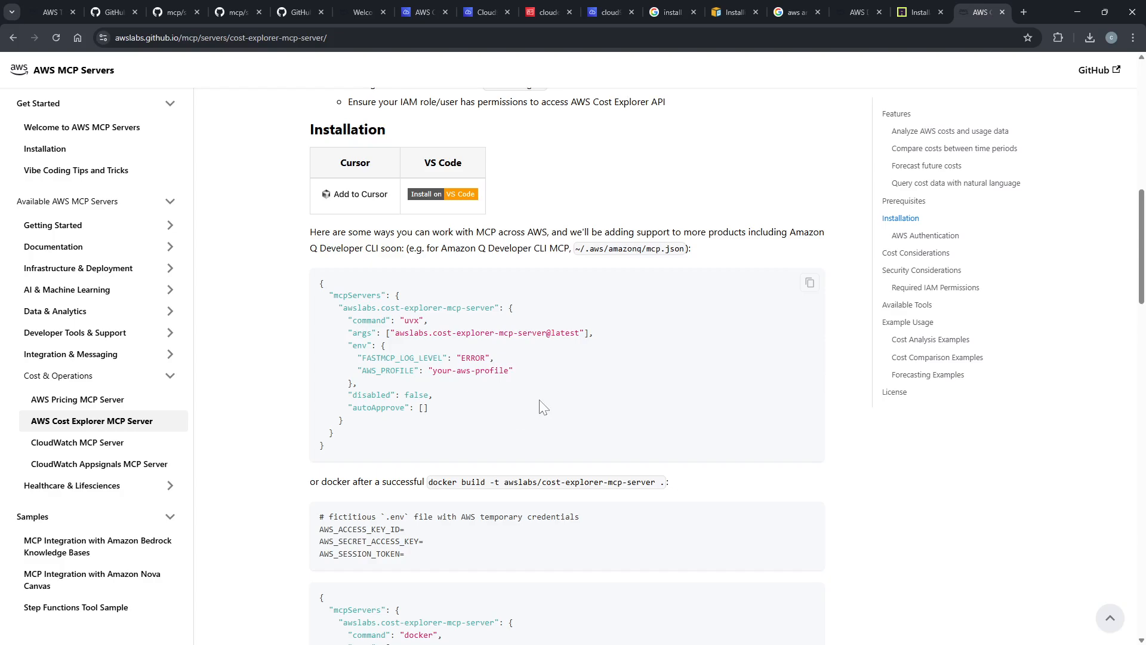
{"action": "left_click", "coordinate": [810, 286]}
- In the Cloud9 terminal, list the current folder, and go to the home directory, checking its path with pwd
{"action": "left_click", "coordinate": [604, 12]}
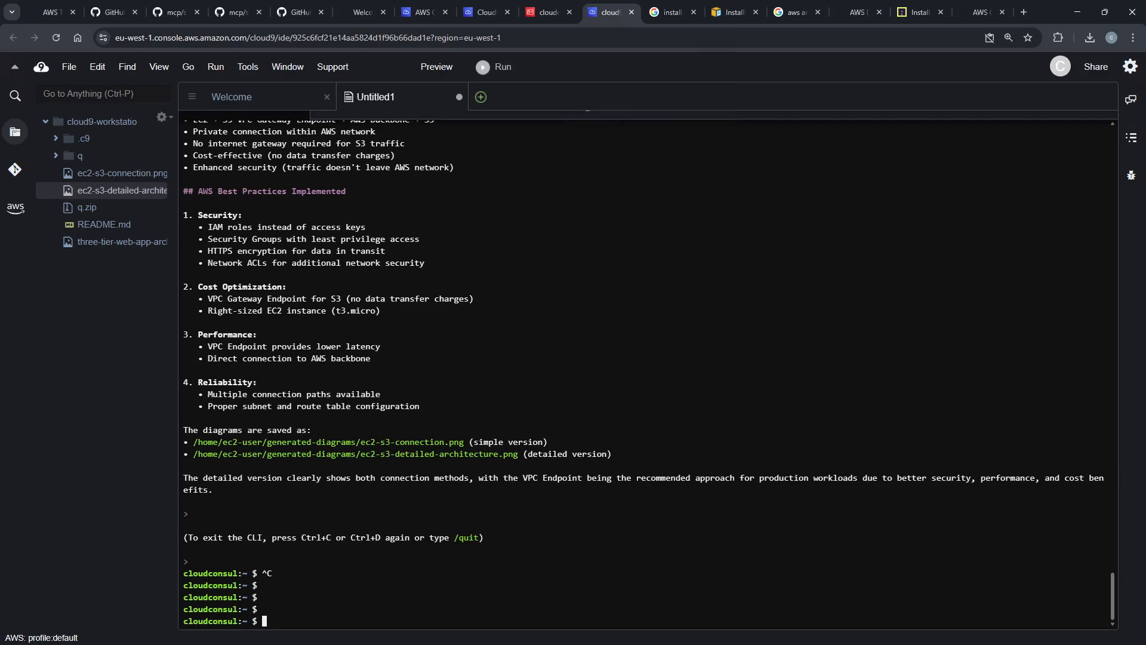
{"action": "type", "text": "ls"}
{"action": "key", "text": "Return"}
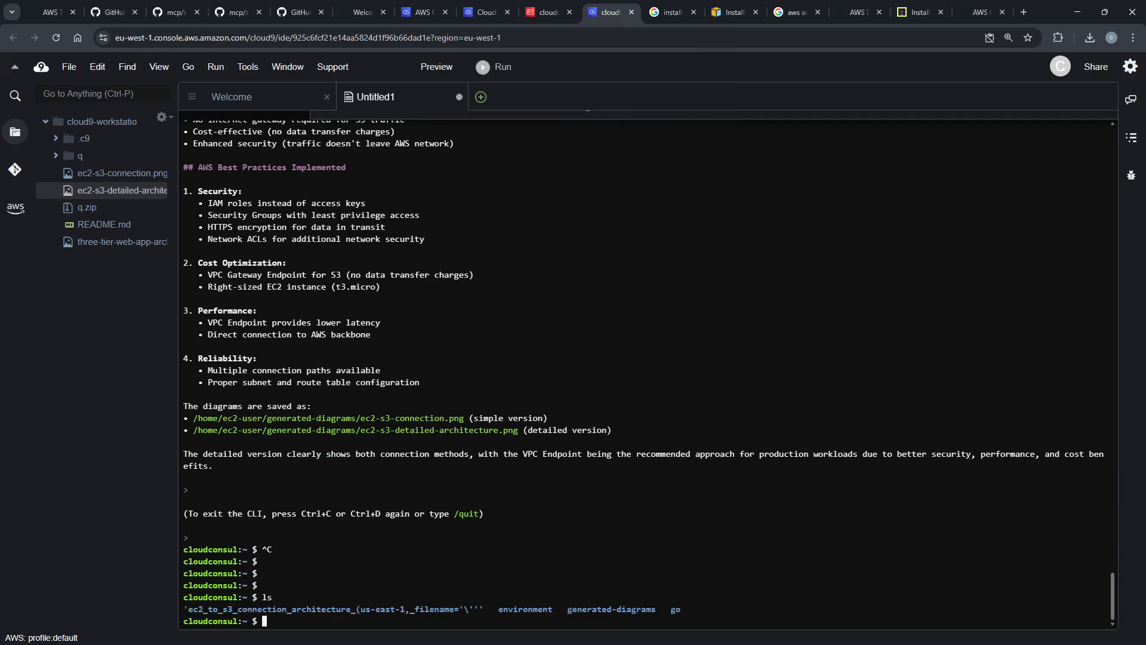
{"action": "type", "text": "cd !"}
{"action": "key", "text": "BackSpace"}
{"action": "key", "text": "Return"}
{"action": "key", "text": "Return"}
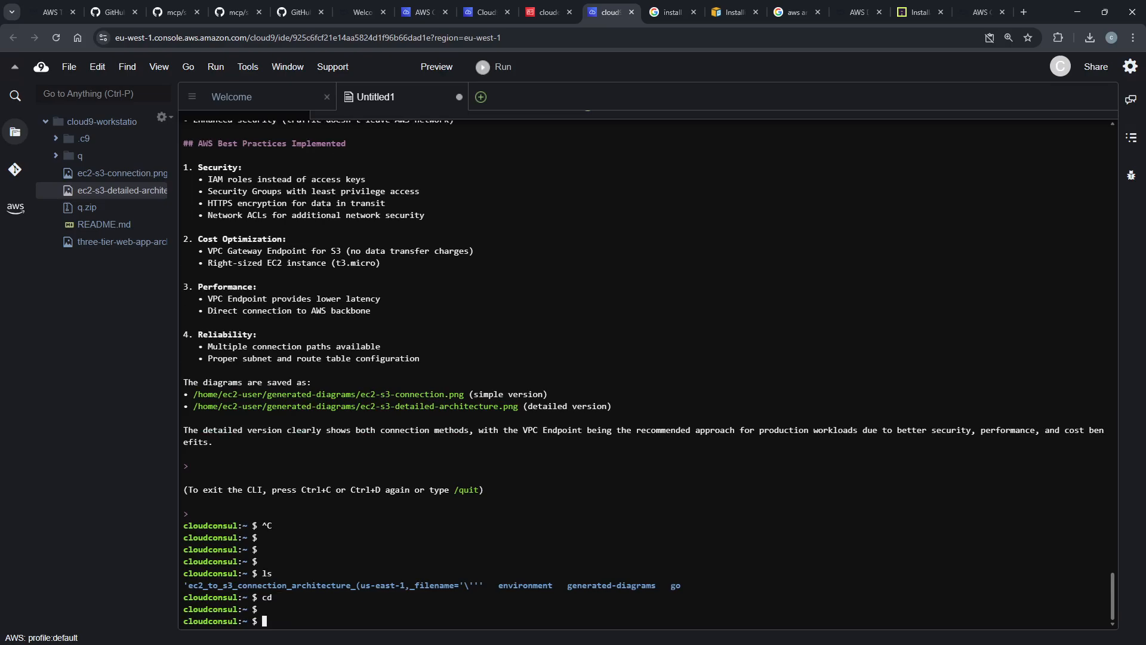
{"action": "type", "text": "pwd"}
{"action": "key", "text": "Return"}
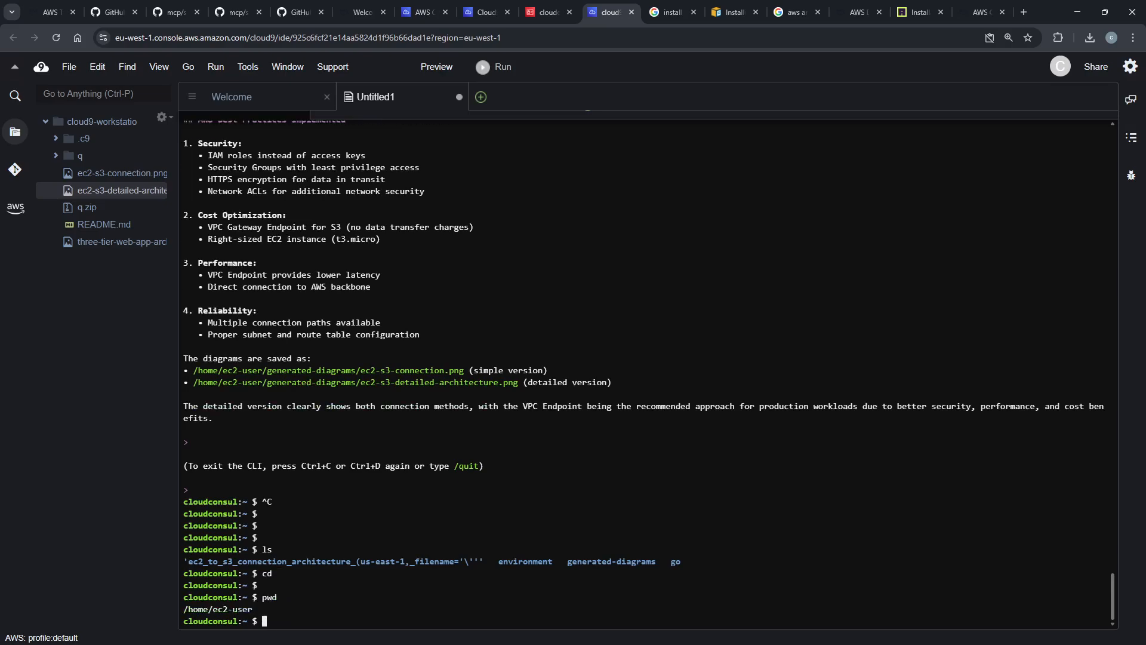
- List all home directory contents including hidden ones with ls -al, and change into the .aws folder
{"action": "key", "text": "Return"}
{"action": "key", "text": "Return"}
{"action": "type", "text": "ls -al"}
{"action": "key", "text": "Return"}
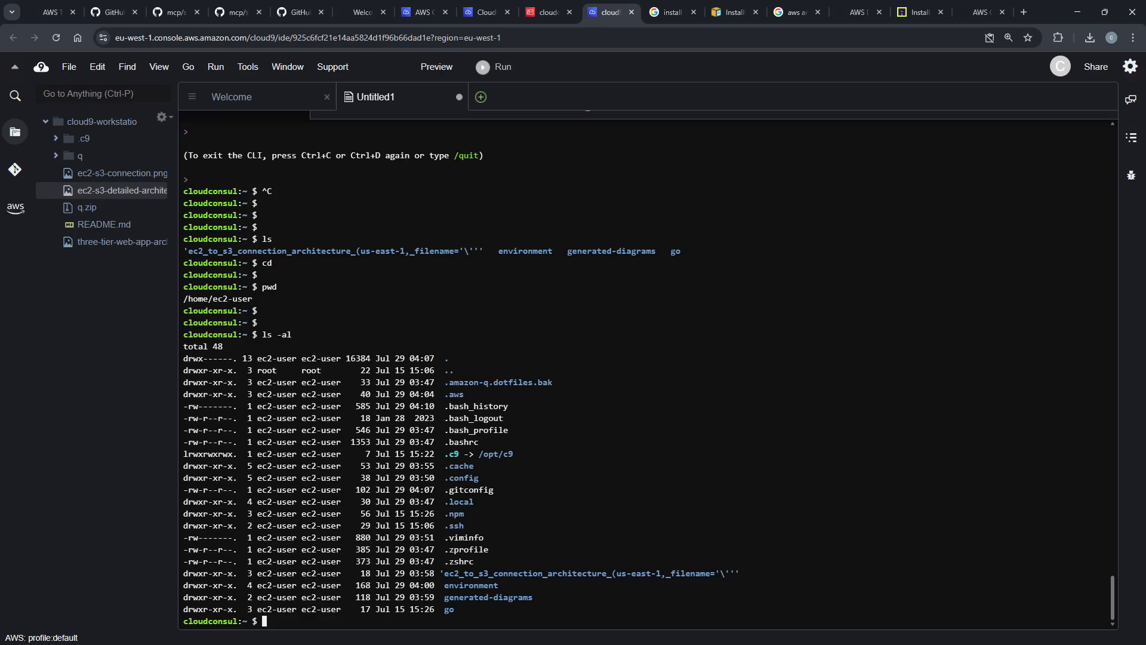
{"action": "type", "text": "cd .aw"}
{"action": "key", "text": "Tab"}
{"action": "key", "text": "Return"}
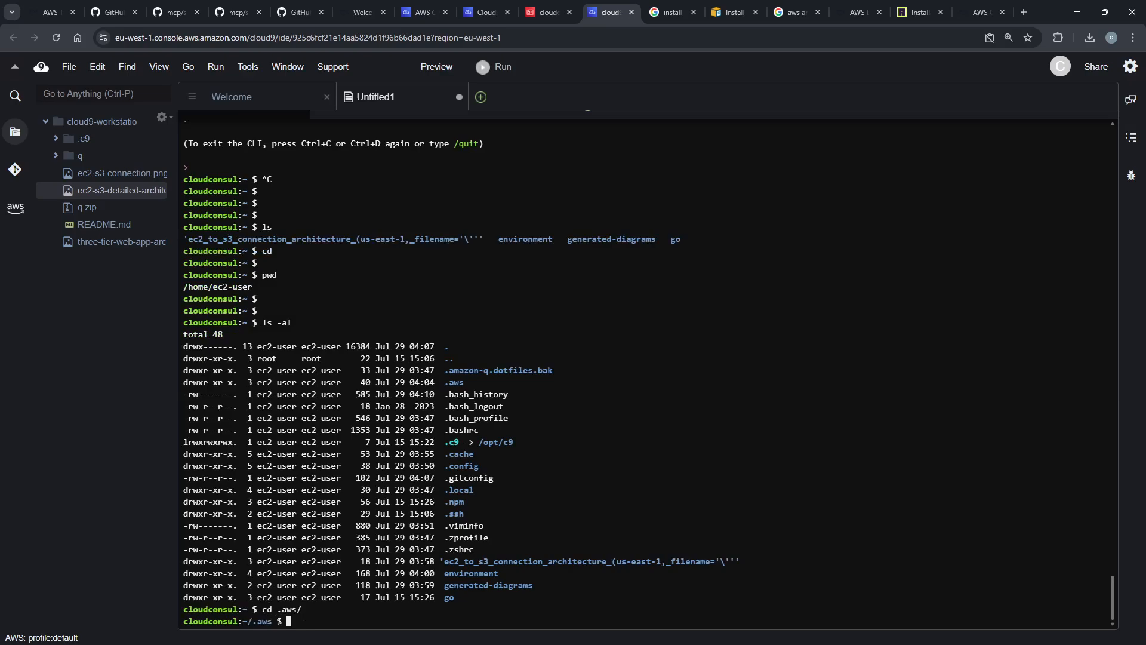
- List the .aws folder, and change into its amazonq subfolder to list the files there
{"action": "type", "text": "ls"}
{"action": "key", "text": "Return"}
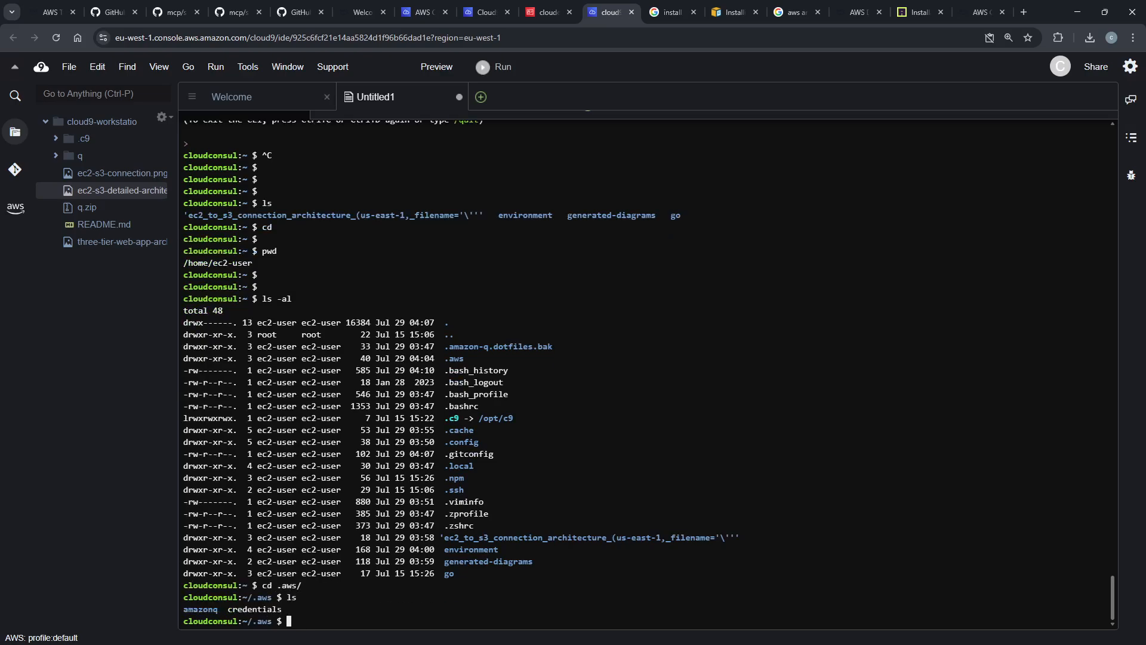
{"action": "type", "text": "cd am"}
{"action": "key", "text": "Tab"}
{"action": "key", "text": "Return"}
{"action": "type", "text": "ls"}
{"action": "key", "text": "Return"}
{"action": "key", "text": "Return"}
{"action": "key", "text": "Return"}
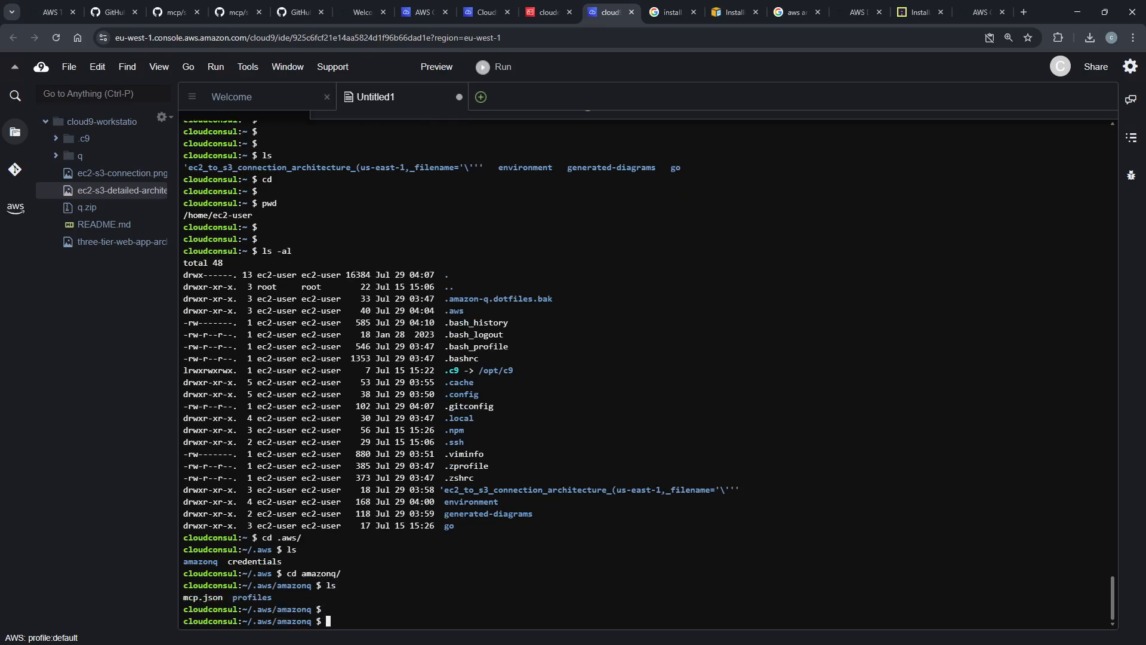
- Open mcp.json from the amazonq folder in the vi editor
{"action": "type", "text": "vi mcp"}
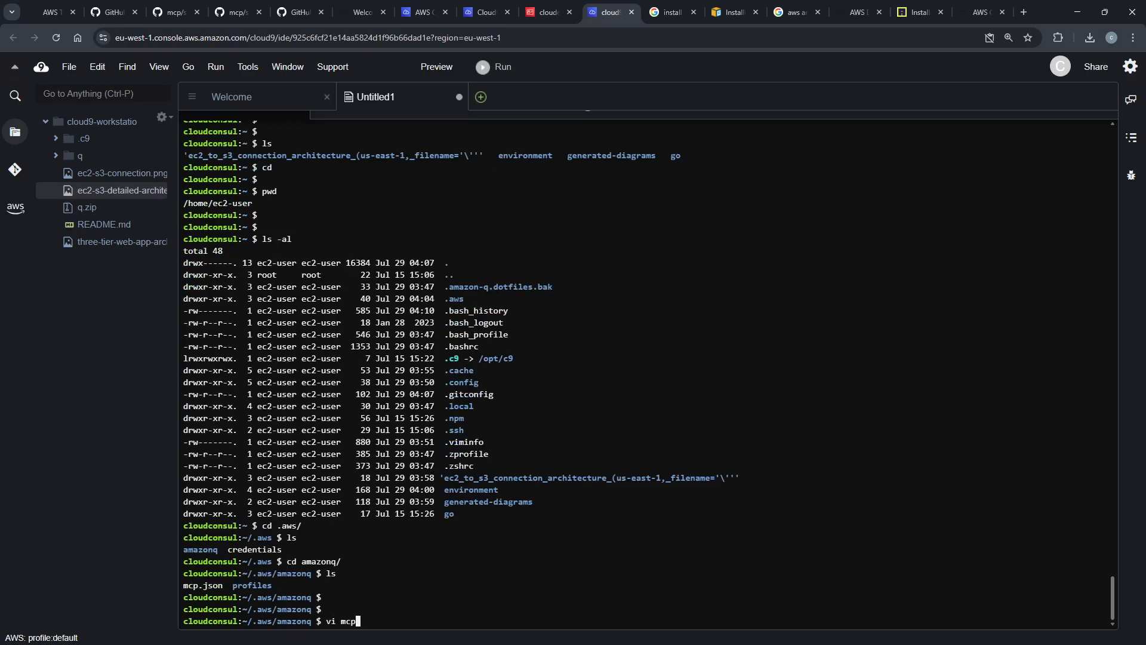
{"action": "key", "text": "Tab"}
{"action": "key", "text": "Return"}
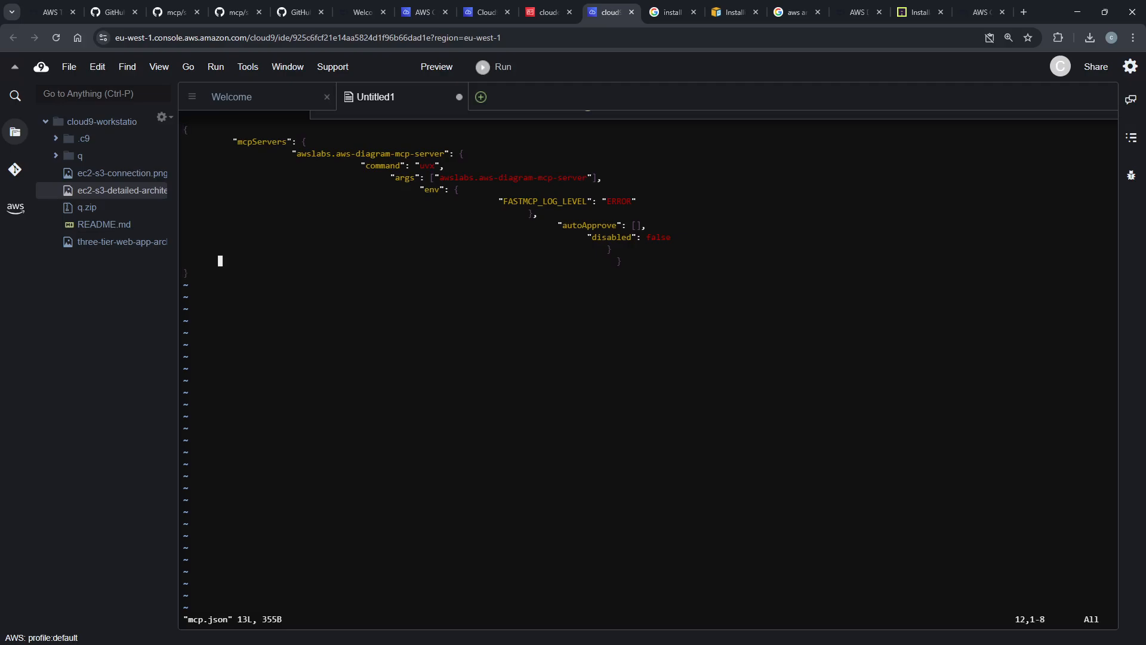
- Delete every line of the existing awslabs.aws-diagram-mcp-server configuration from mcp.json, starting at the first line
{"action": "key", "text": "g"}
{"action": "key", "text": "g"}
{"action": "key", "text": "d"}
{"action": "key", "text": "d"}
{"action": "key", "text": "d"}
{"action": "key", "text": "d"}
{"action": "key", "text": "d"}
{"action": "key", "text": "d"}
{"action": "key", "text": "d"}
{"action": "key", "text": "d"}
{"action": "key", "text": "d"}
{"action": "key", "text": "d"}
{"action": "key", "text": "d"}
{"action": "key", "text": "d"}
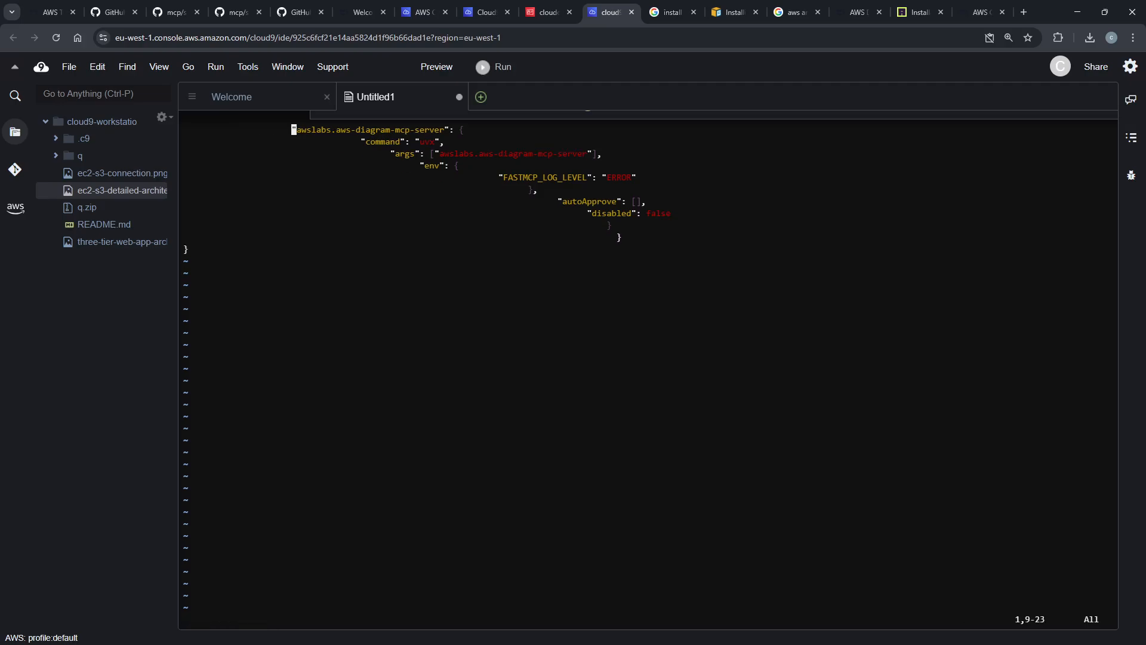
{"action": "key", "text": "d"}
{"action": "key", "text": "d"}
{"action": "key", "text": "d"}
{"action": "key", "text": "d"}
{"action": "key", "text": "d"}
{"action": "key", "text": "d"}
{"action": "key", "text": "d"}
{"action": "key", "text": "d"}
{"action": "key", "text": "d"}
{"action": "key", "text": "d"}
{"action": "key", "text": "d"}
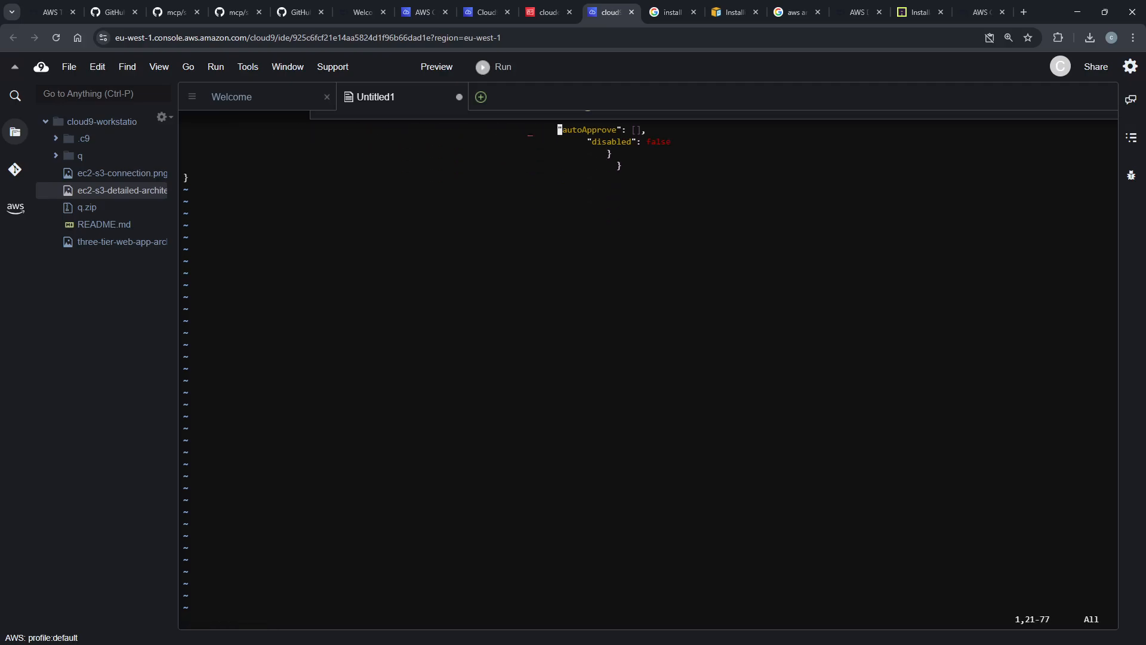
{"action": "key", "text": "d"}
{"action": "key", "text": "d"}
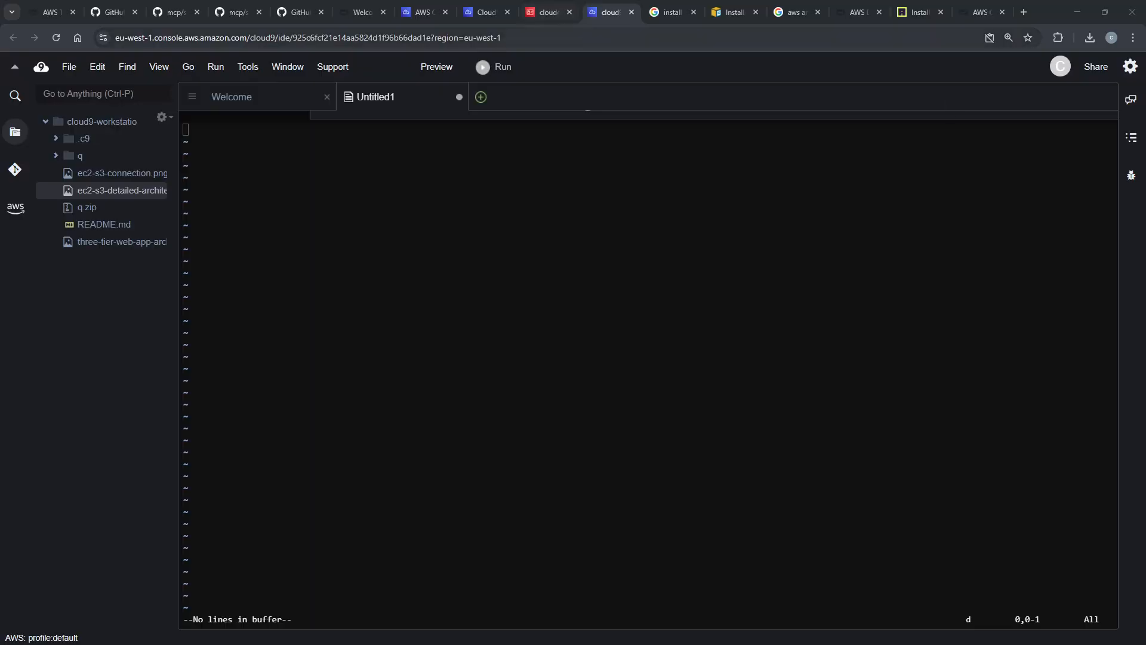
- Copy the uvx configuration block from the AWS Diagram MCP Server documentation page and return to mcp.json in the Cloud9 terminal
{"action": "left_click", "coordinate": [492, 11]}
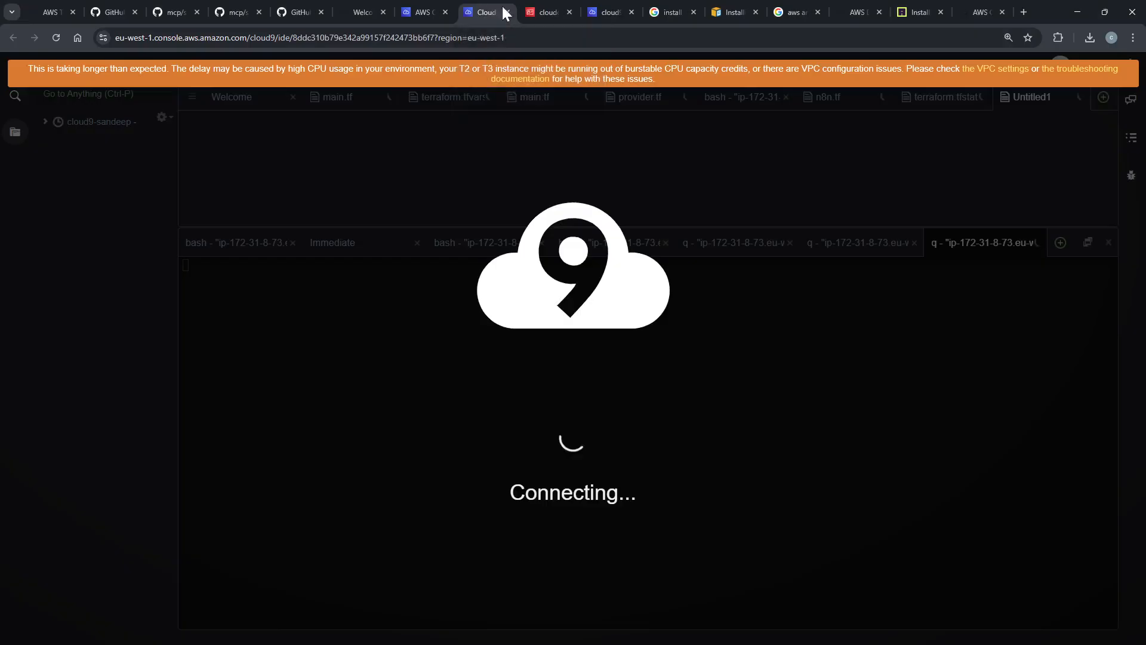
{"action": "left_click", "coordinate": [540, 6]}
{"action": "left_click", "coordinate": [598, 6]}
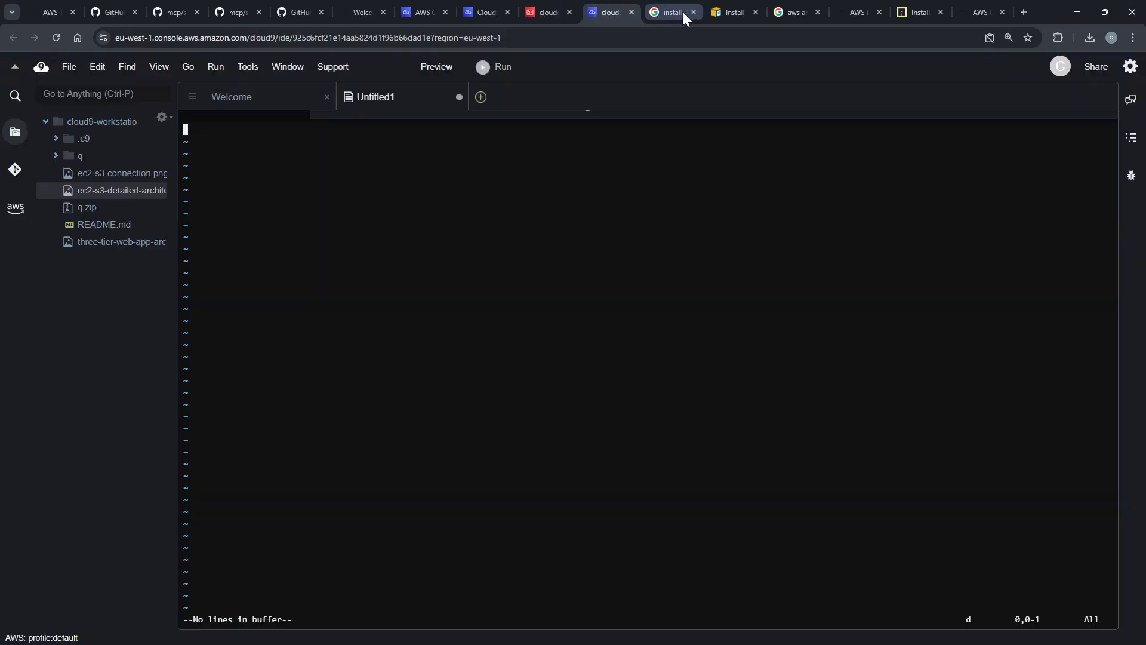
{"action": "left_click", "coordinate": [847, 9]}
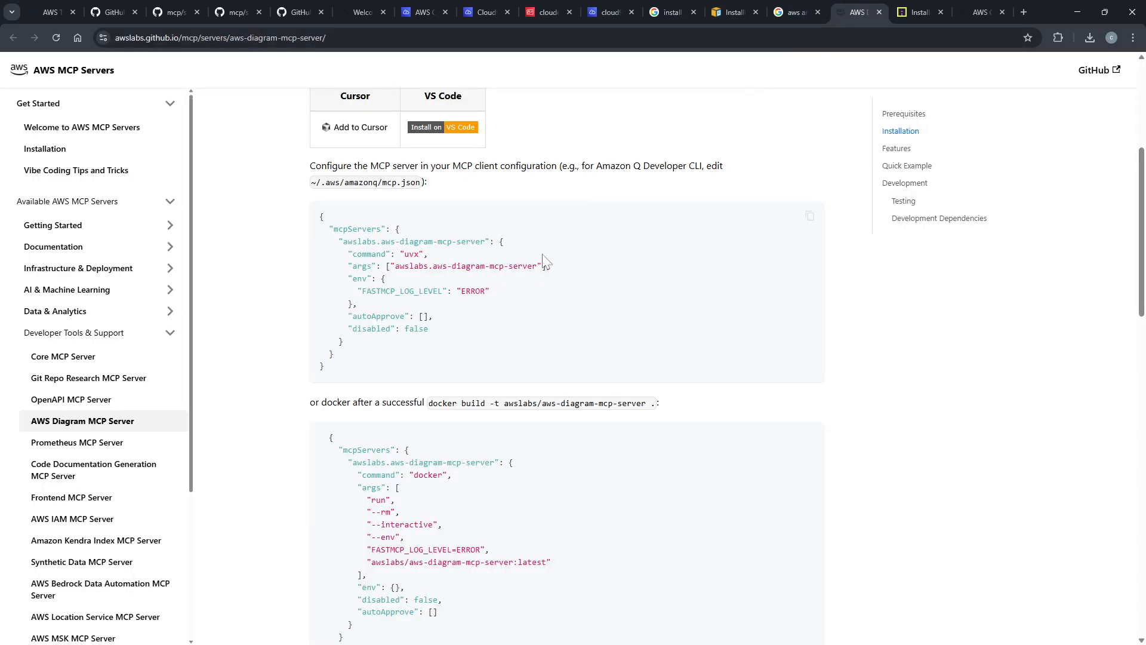
{"action": "left_click", "coordinate": [810, 216]}
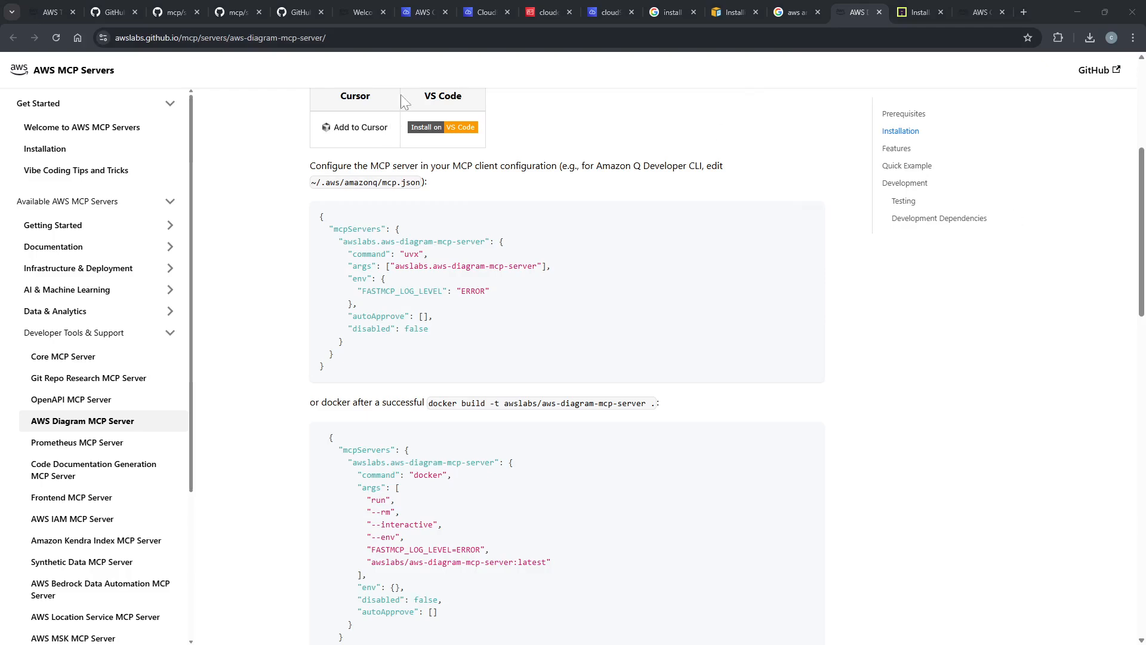
{"action": "left_click", "coordinate": [592, 16]}
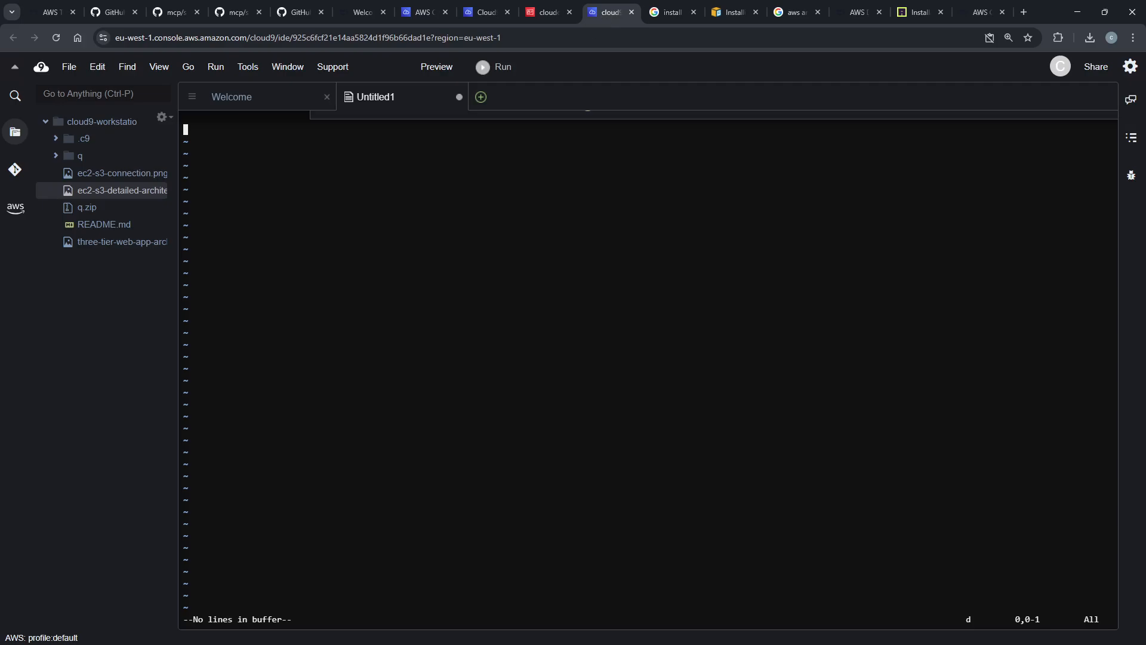
- Turn on paste mode in vi with :set paste
{"action": "type", "text": ":set "}
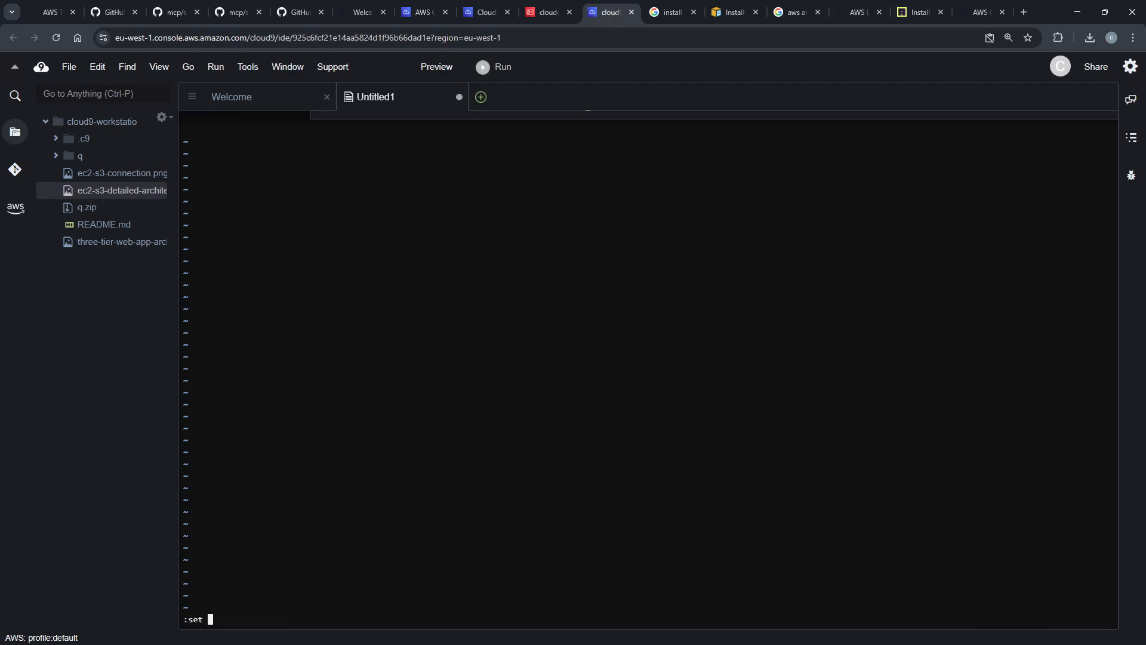
{"action": "type", "text": "paste"}
{"action": "key", "text": "Return"}
{"action": "key", "text": "ctrl+v"}
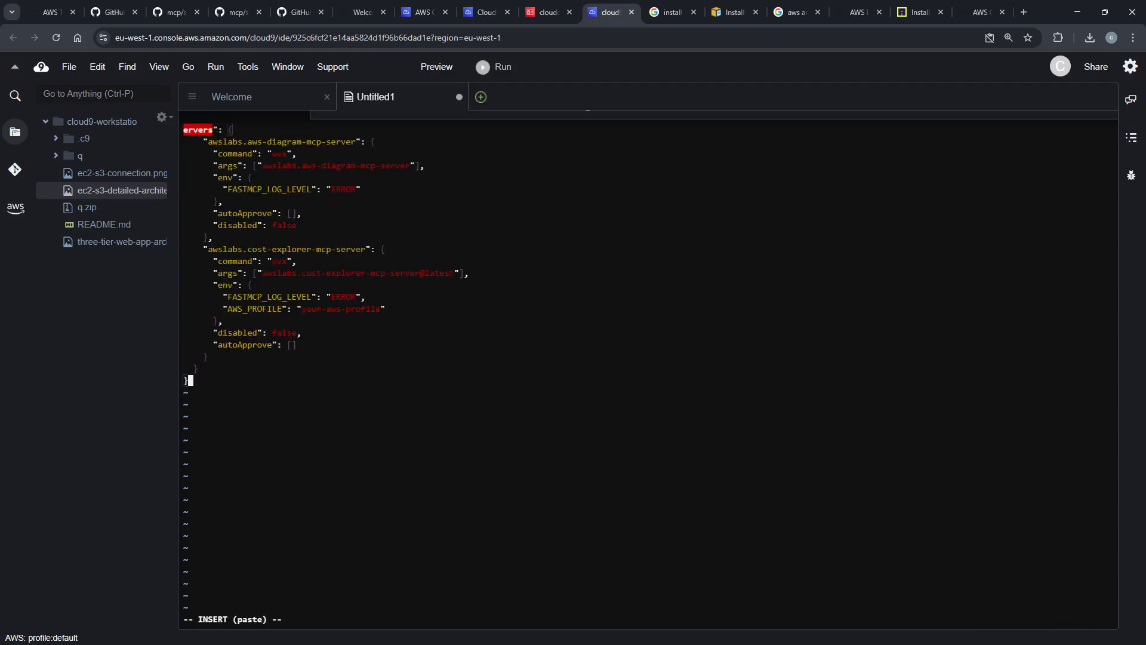
{"action": "key", "text": "Left"}
{"action": "key", "text": "Escape"}
{"action": "key", "text": "u"}
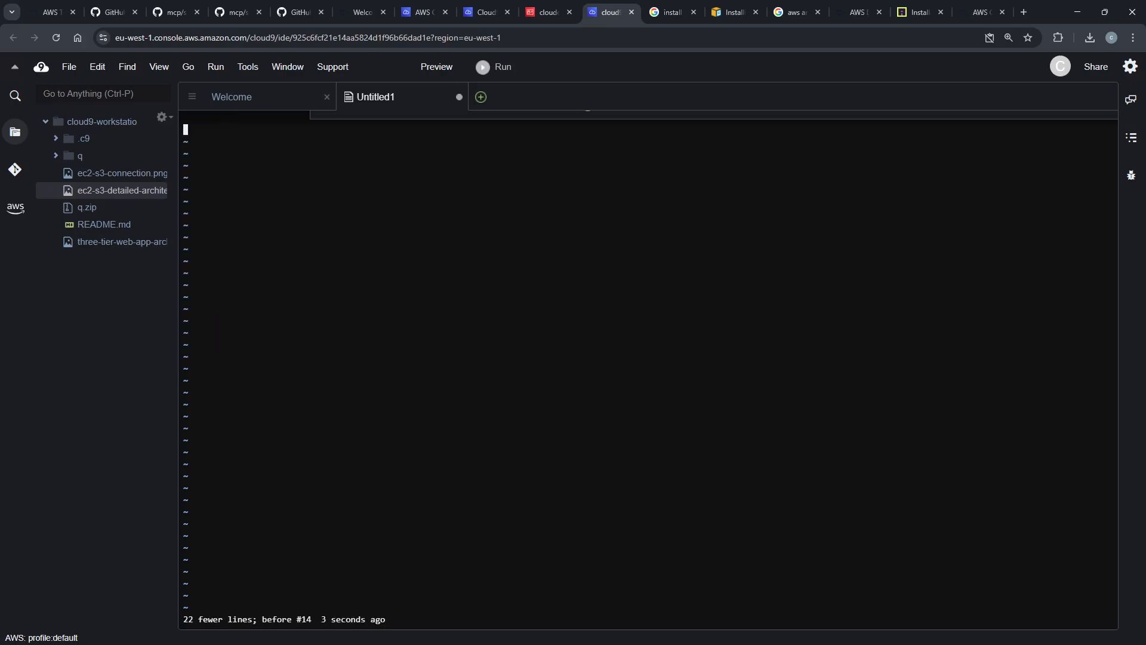
- Insert three blank lines in mcp.json and paste the combined awslabs.aws-diagram-mcp-server and awslabs.cost-explorer-mcp-server configuration below them
{"action": "key", "text": "i"}
{"action": "key", "text": "Return"}
{"action": "key", "text": "Return"}
{"action": "key", "text": "Return"}
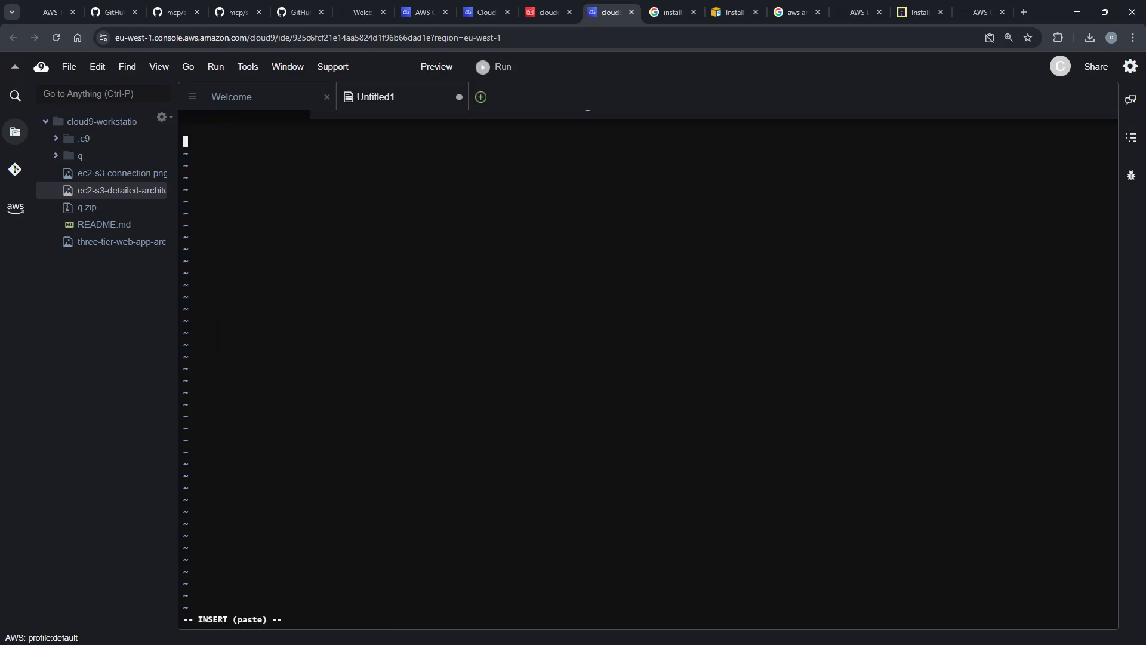
{"action": "key", "text": "ctrl+v"}
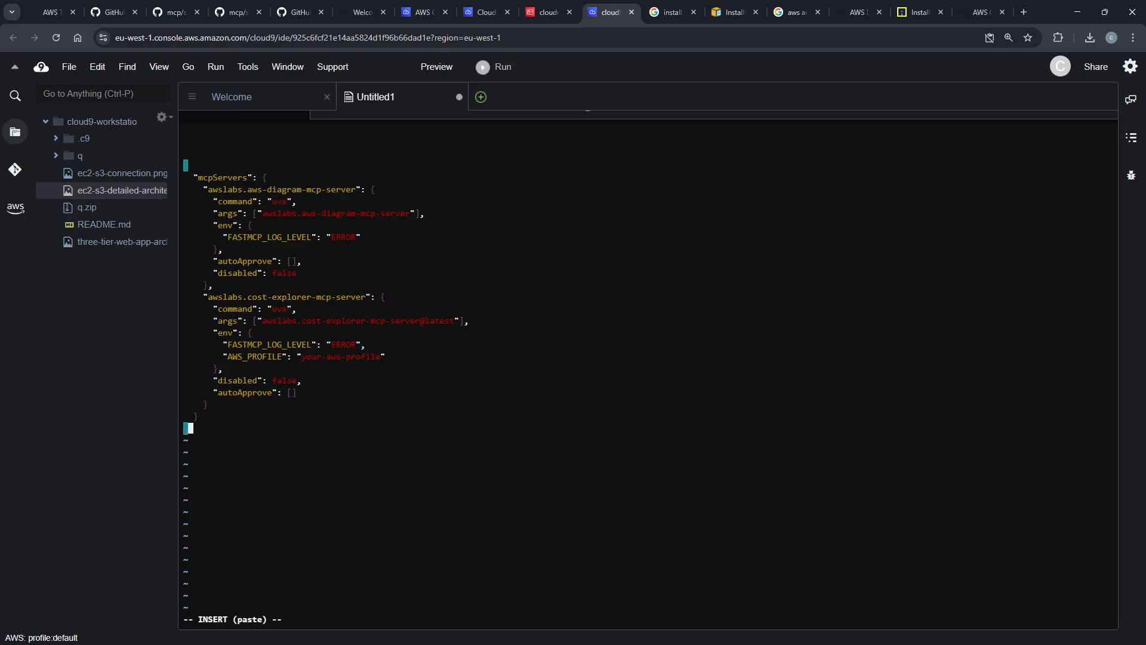
{"action": "left_click_drag", "start_coordinate": [198, 177], "coordinate": [214, 285]}
{"action": "left_click_drag", "start_coordinate": [223, 189], "coordinate": [272, 190]}
{"action": "left_click_drag", "start_coordinate": [219, 297], "coordinate": [296, 392]}
{"action": "left_click", "coordinate": [250, 334]}
{"action": "left_click_drag", "start_coordinate": [301, 356], "coordinate": [382, 356]}
{"action": "left_click", "coordinate": [302, 357]}
- Save mcp.json and quit vi with :wq
{"action": "key", "text": "Escape"}
{"action": "type", "text": ":wq"}
{"action": "key", "text": "Return"}
{"action": "key", "text": "Return"}
{"action": "key", "text": "Return"}
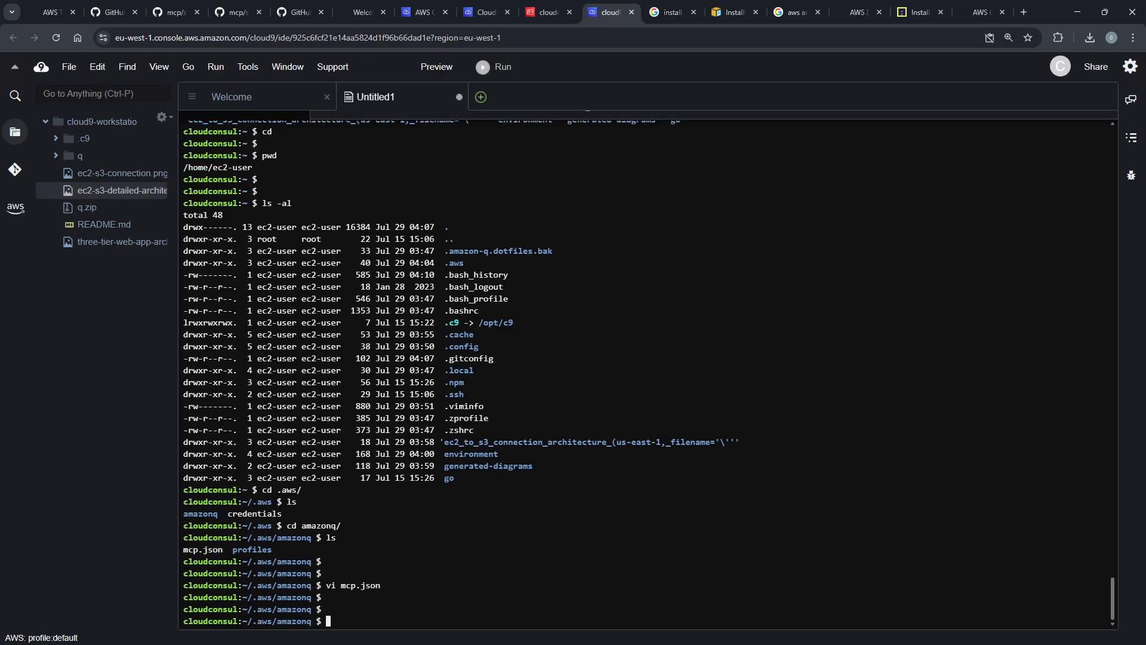
- Run aws configure --profile cloudconsul to start configuring a named AWS profile
{"action": "type", "text": "aws "}
{"action": "type", "text": "confi"}
{"action": "type", "text": "gure"}
{"action": "type", "text": "--"}
{"action": "type", "text": "profile"}
{"action": "type", "text": " sa"}
{"action": "key", "text": "BackSpace"}
{"action": "key", "text": "BackSpace"}
{"action": "type", "text": "cloud"}
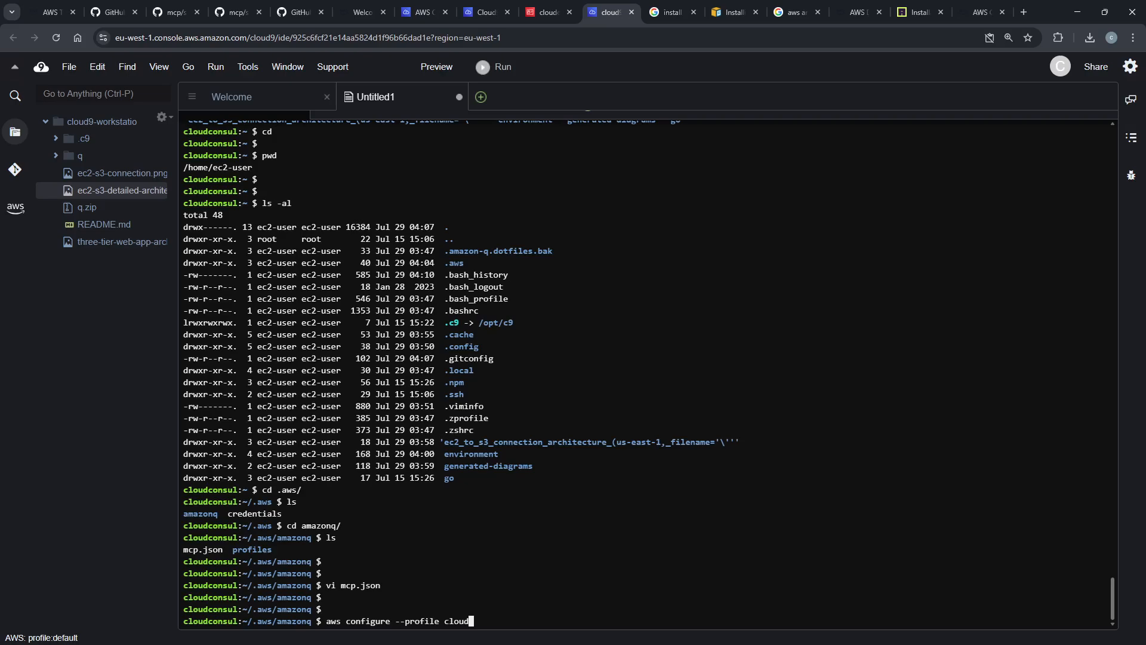
{"action": "type", "text": "consul"}
{"action": "key", "text": "Return"}
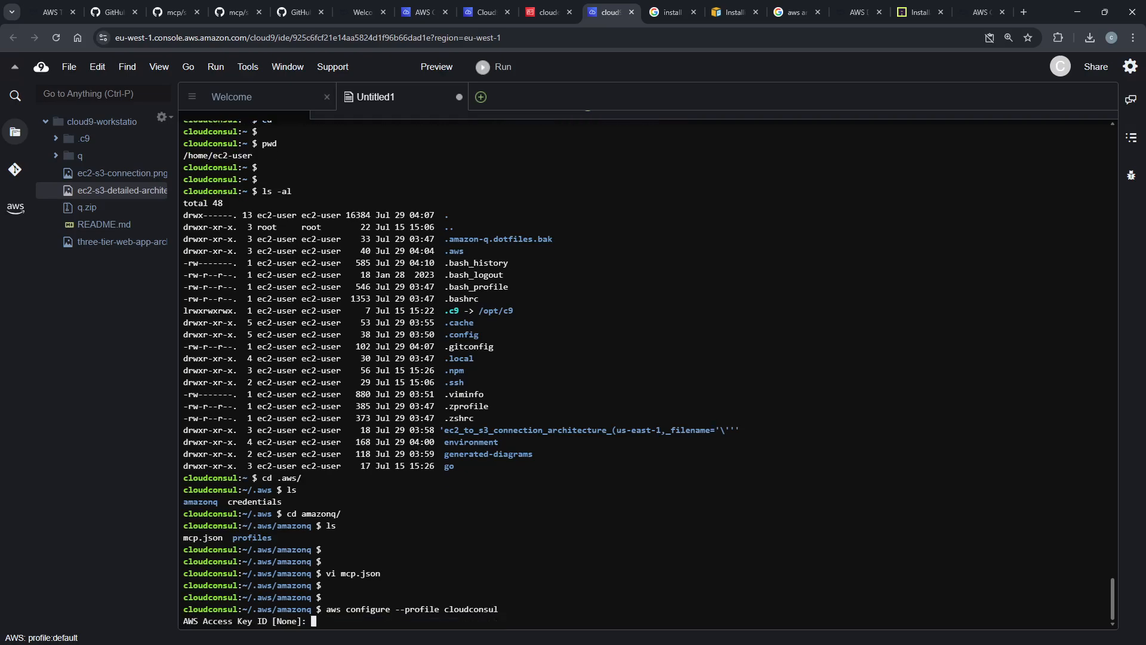
- Start creating an access key for the cloudconsul IAM user with the Command Line Interface (CLI) use case, accepting the recommendation notice
{"action": "left_click", "coordinate": [539, 11]}
{"action": "scroll", "coordinate": [896, 412], "scroll_direction": "down", "scroll_amount": 1}
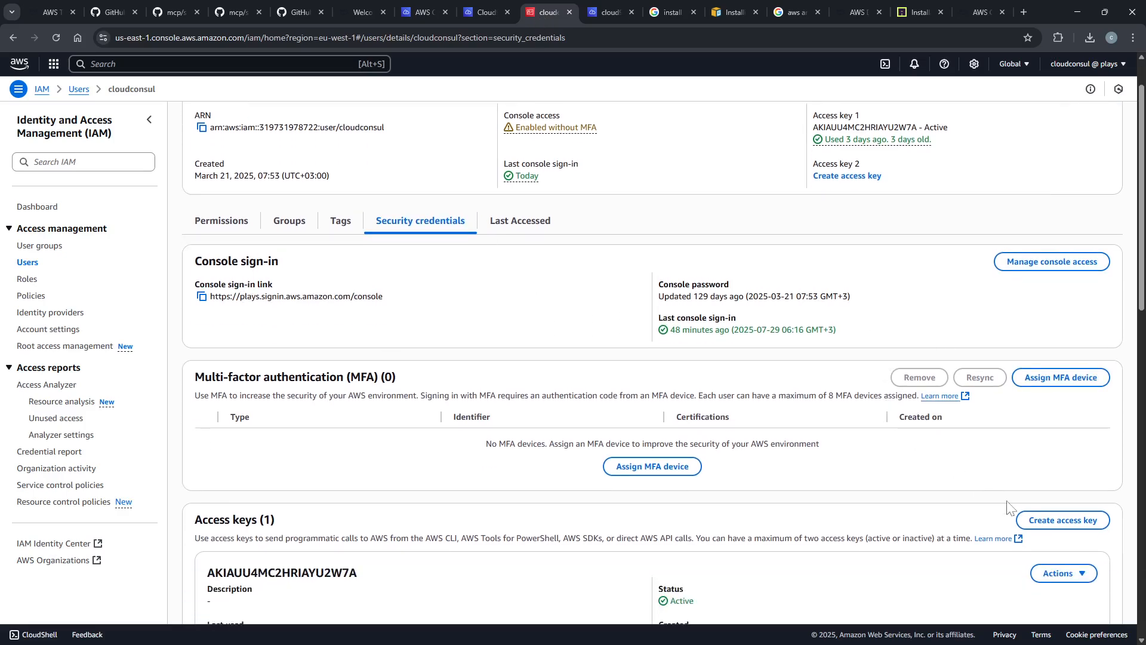
{"action": "left_click", "coordinate": [1042, 517]}
{"action": "left_click", "coordinate": [284, 205]}
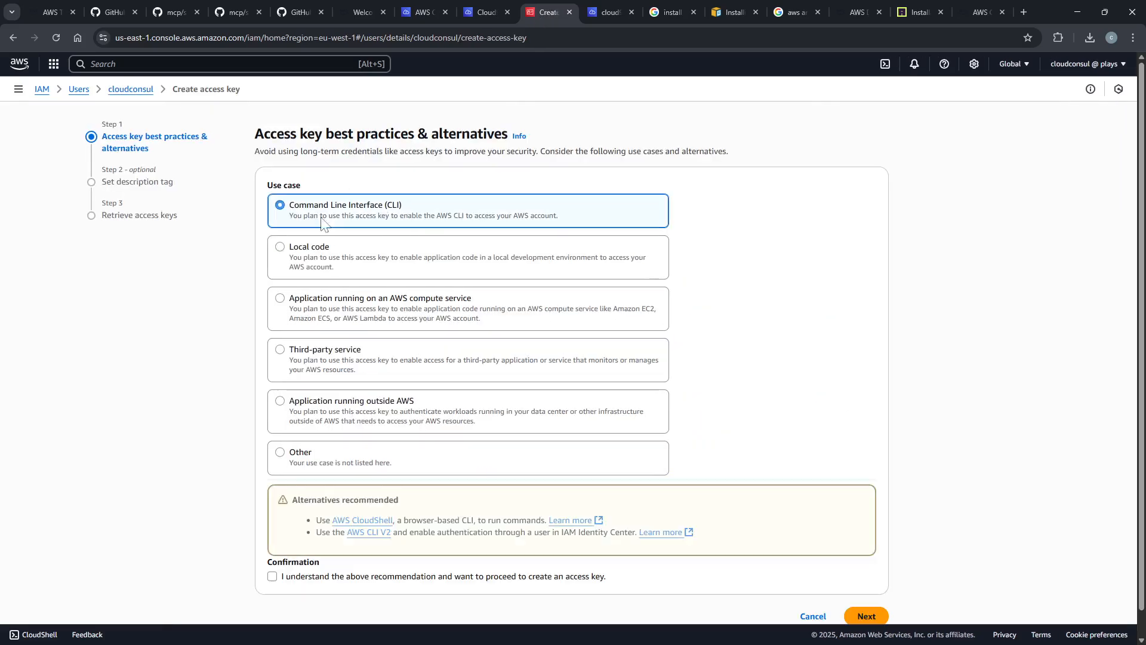
{"action": "left_click", "coordinate": [302, 455]}
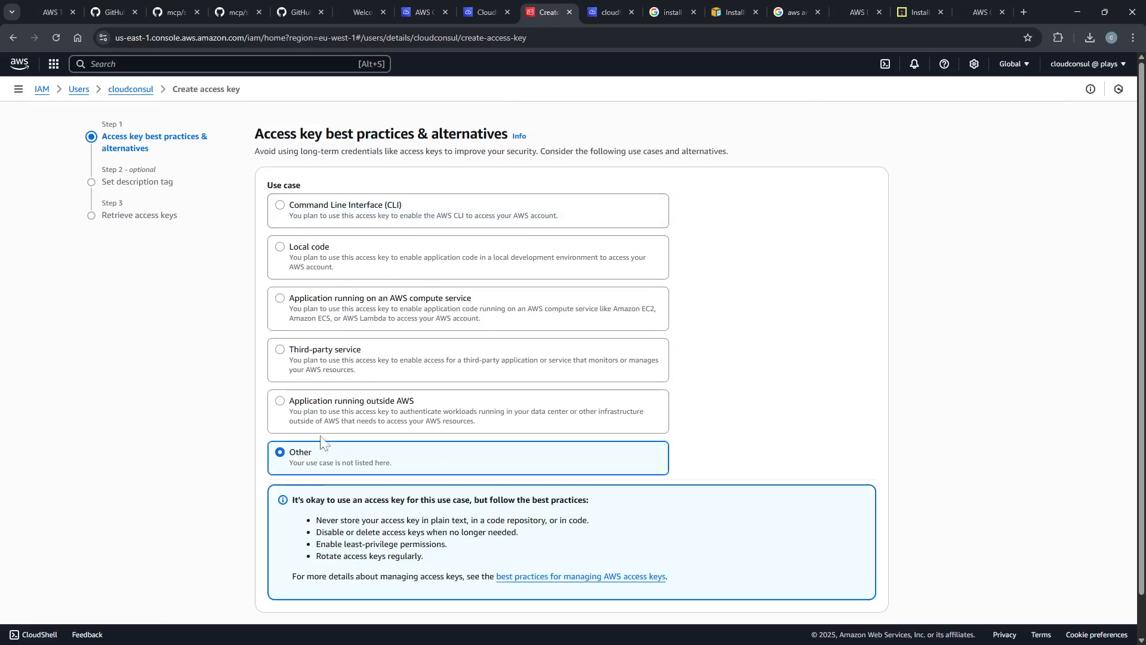
{"action": "left_click", "coordinate": [327, 215]}
{"action": "scroll", "coordinate": [818, 338], "scroll_direction": "down", "scroll_amount": 1}
{"action": "left_click", "coordinate": [485, 550]}
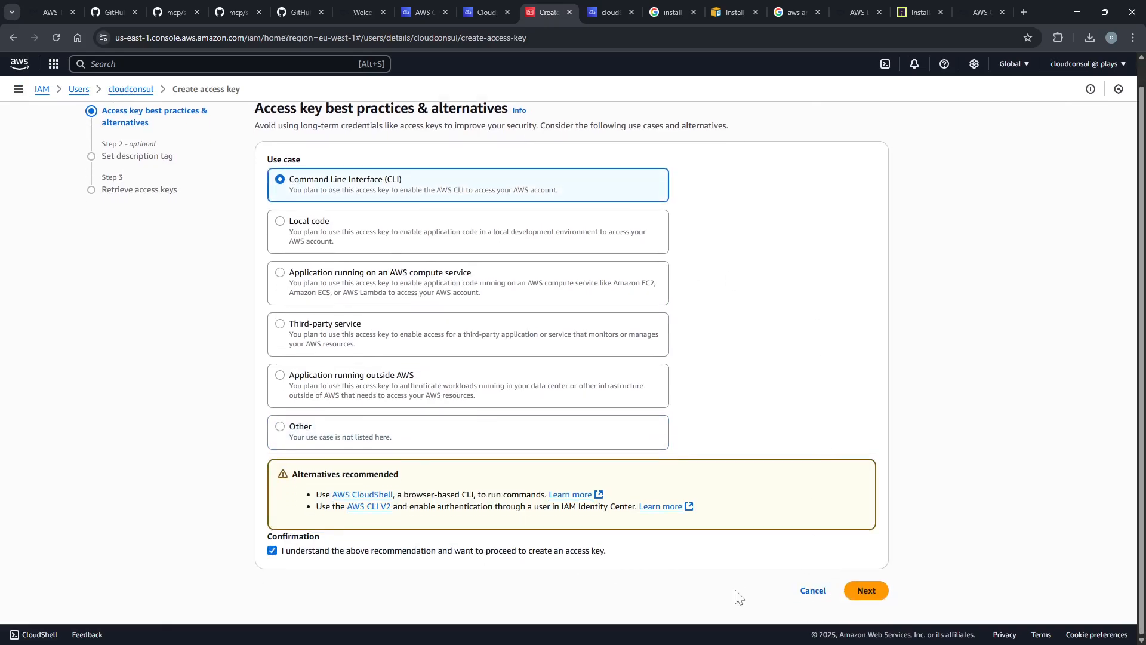
{"action": "left_click", "coordinate": [866, 592]}
- Set the access key's description tag to "mcp server" and create the key
{"action": "left_click", "coordinate": [512, 214]}
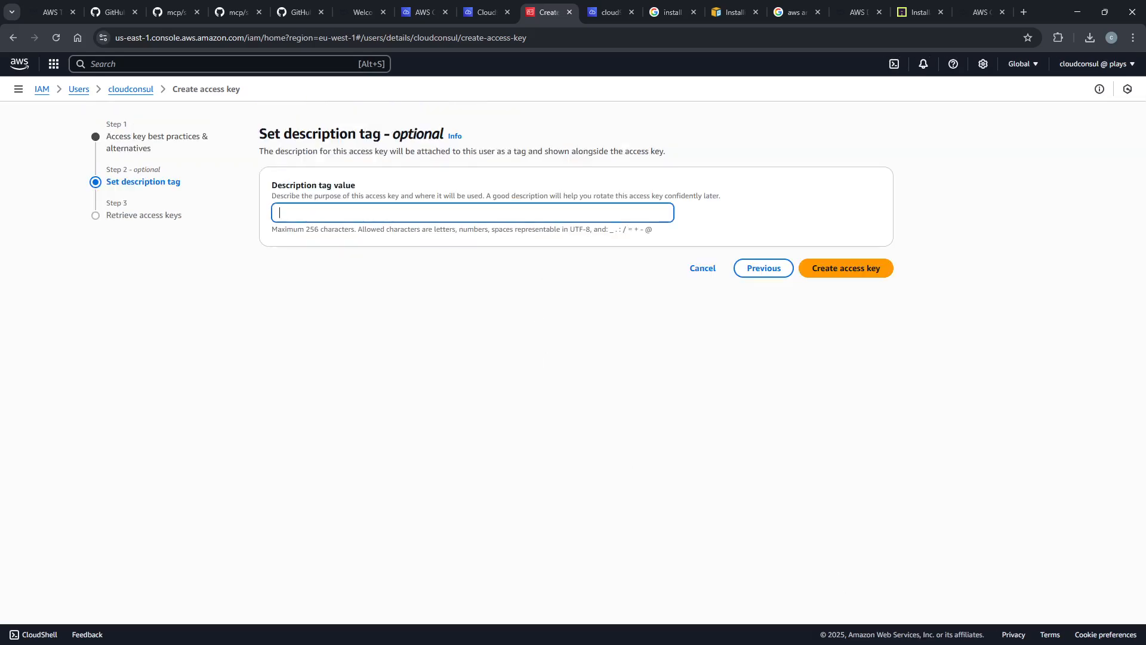
{"action": "type", "text": "mcp server"}
{"action": "left_click", "coordinate": [882, 277]}
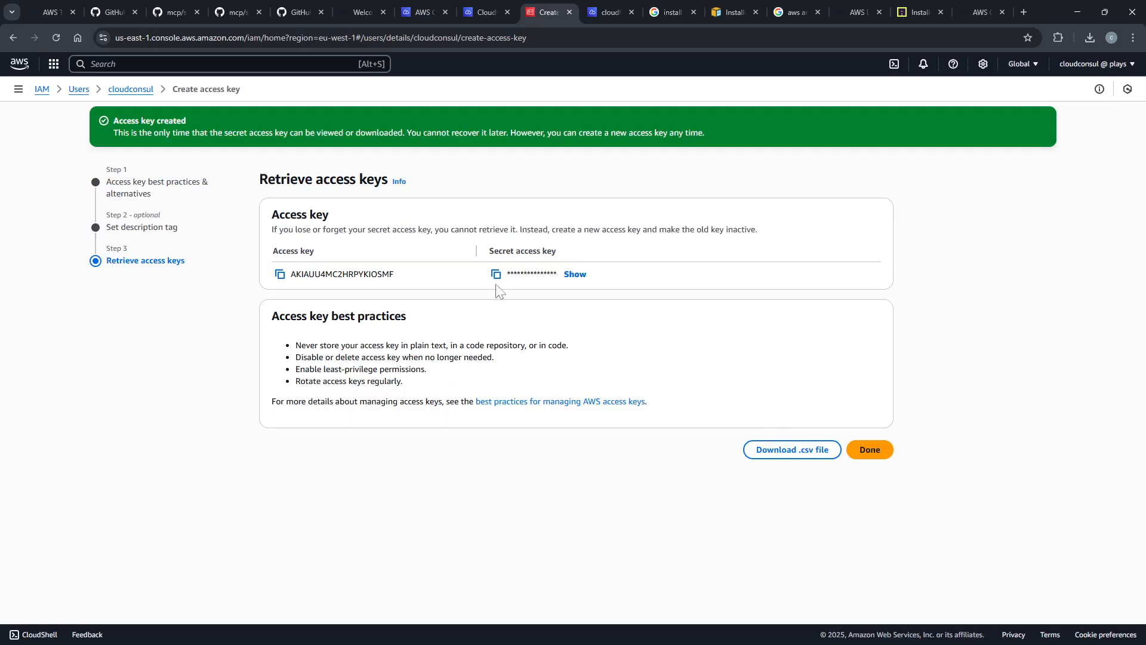
- Copy the new access key ID from IAM and enter it as the AWS Access Key ID in the Cloud9 terminal
{"action": "left_click", "coordinate": [278, 275]}
{"action": "left_click", "coordinate": [604, 12]}
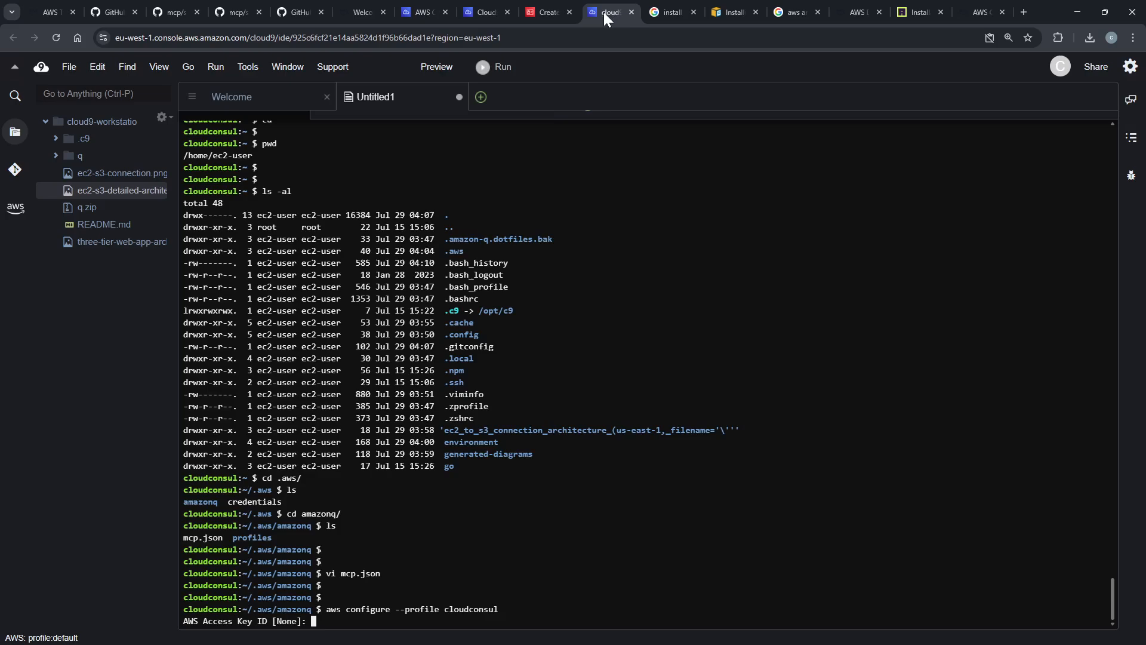
{"action": "key", "text": "ctrl+v"}
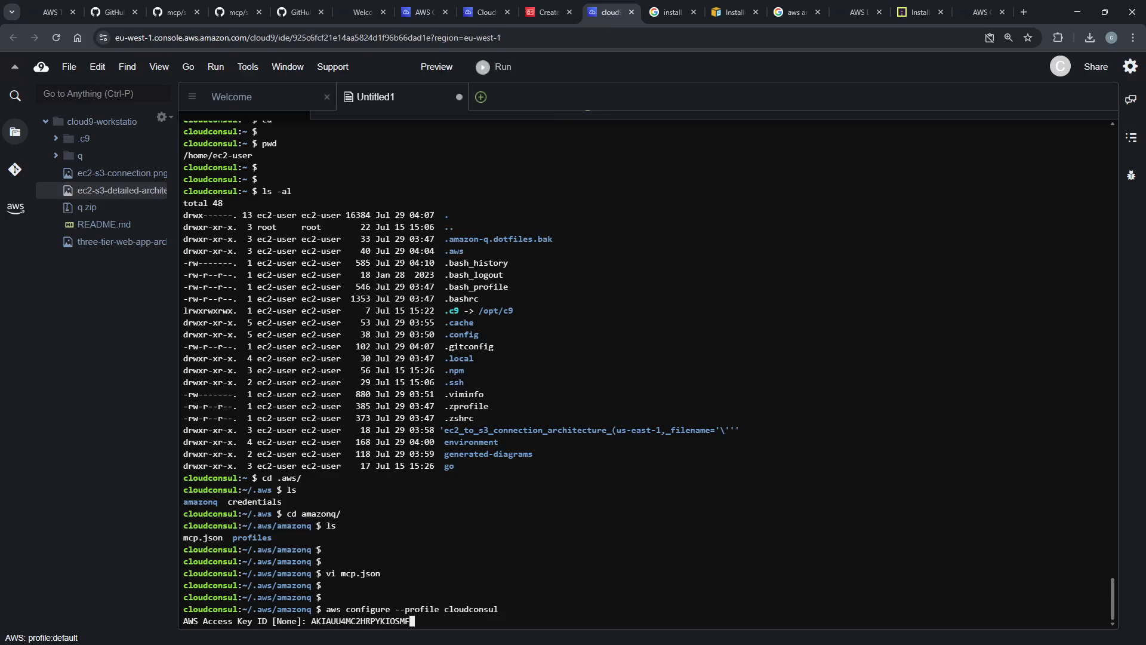
{"action": "key", "text": "Return"}
- Copy the secret access key from IAM and enter it as the AWS Secret Access Key in the Cloud9 terminal
{"action": "left_click", "coordinate": [547, 12]}
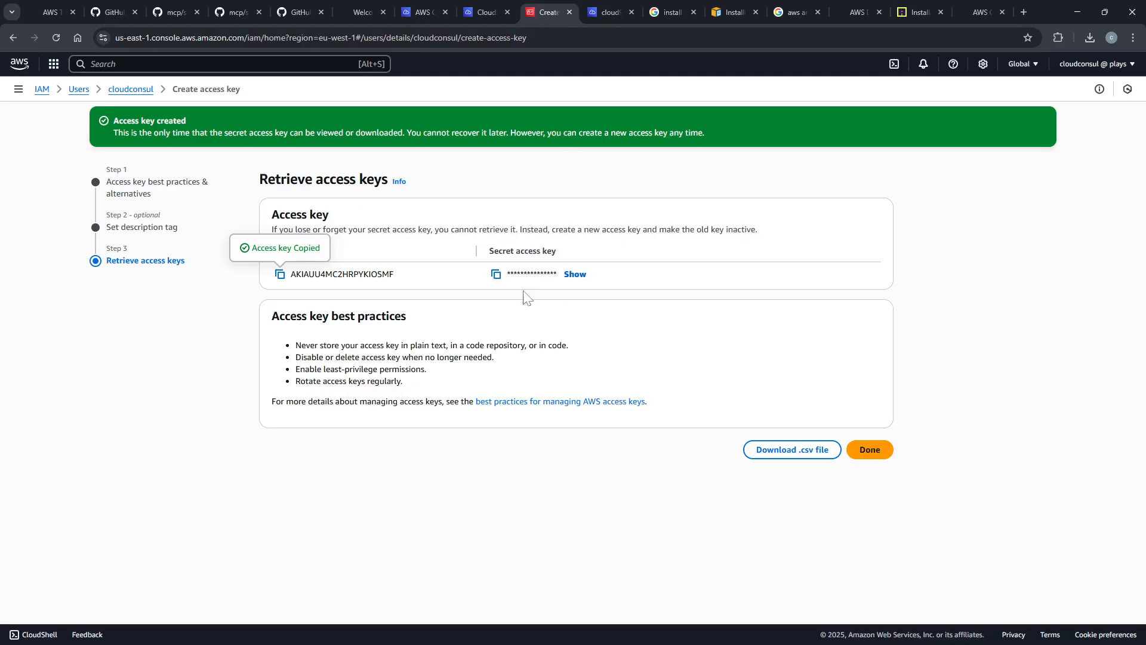
{"action": "left_click", "coordinate": [496, 274]}
{"action": "left_click", "coordinate": [599, 14]}
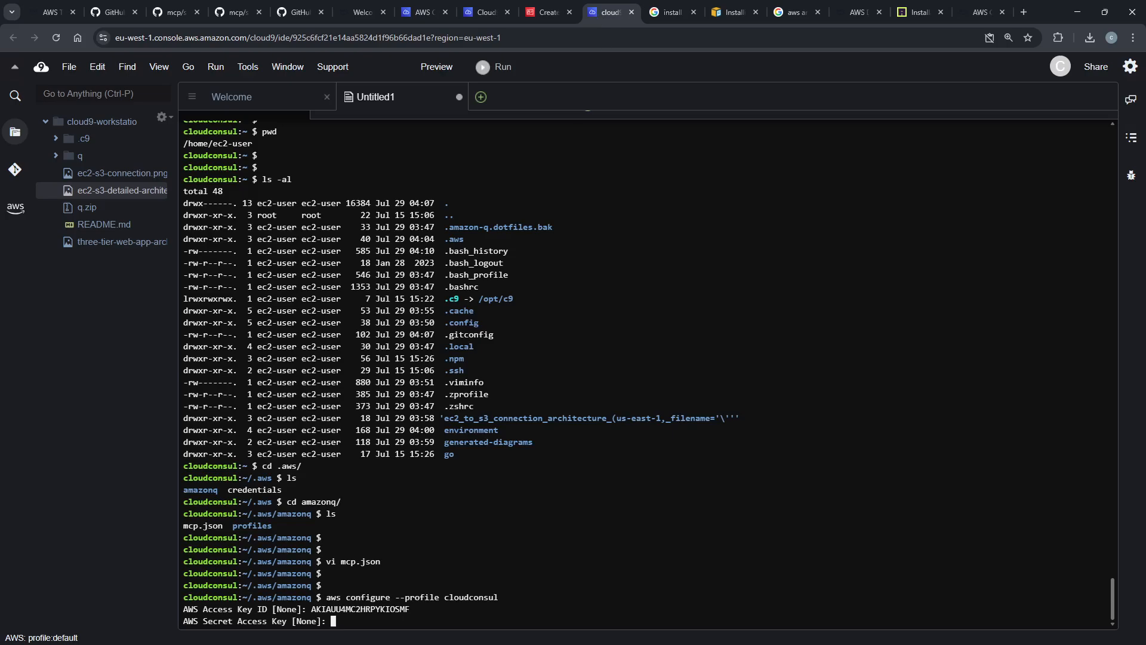
{"action": "key", "text": "ctrl+v"}
{"action": "key", "text": "Return"}
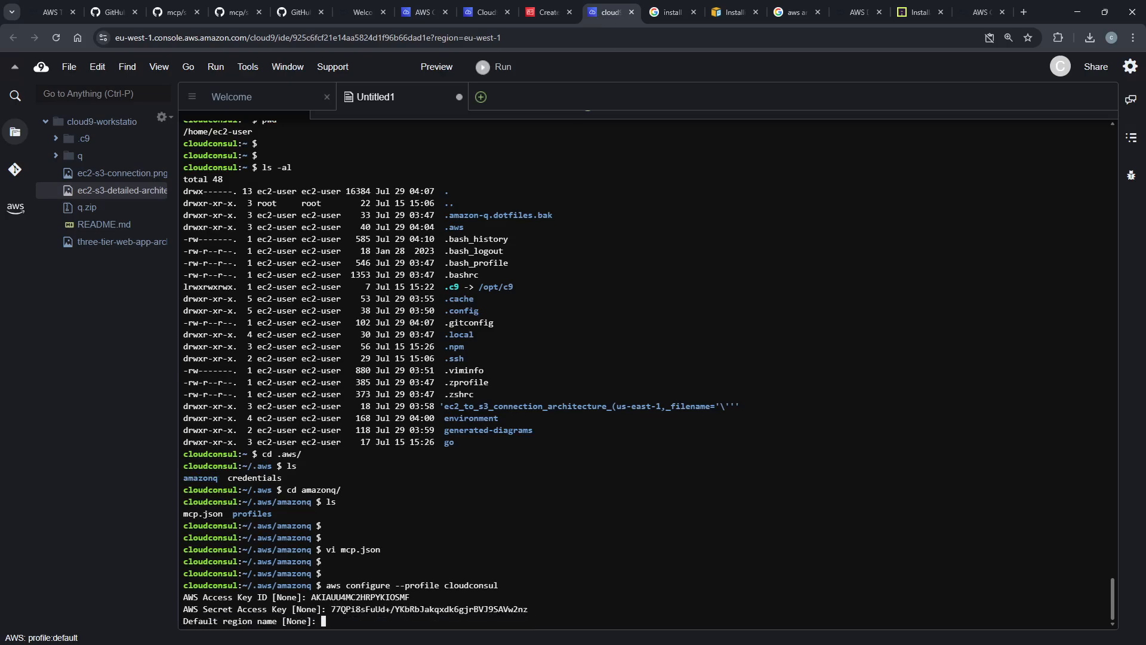
- Leave the default region name and output format blank, and force the update of the AWS managed temporary credentials
{"action": "key", "text": "Return"}
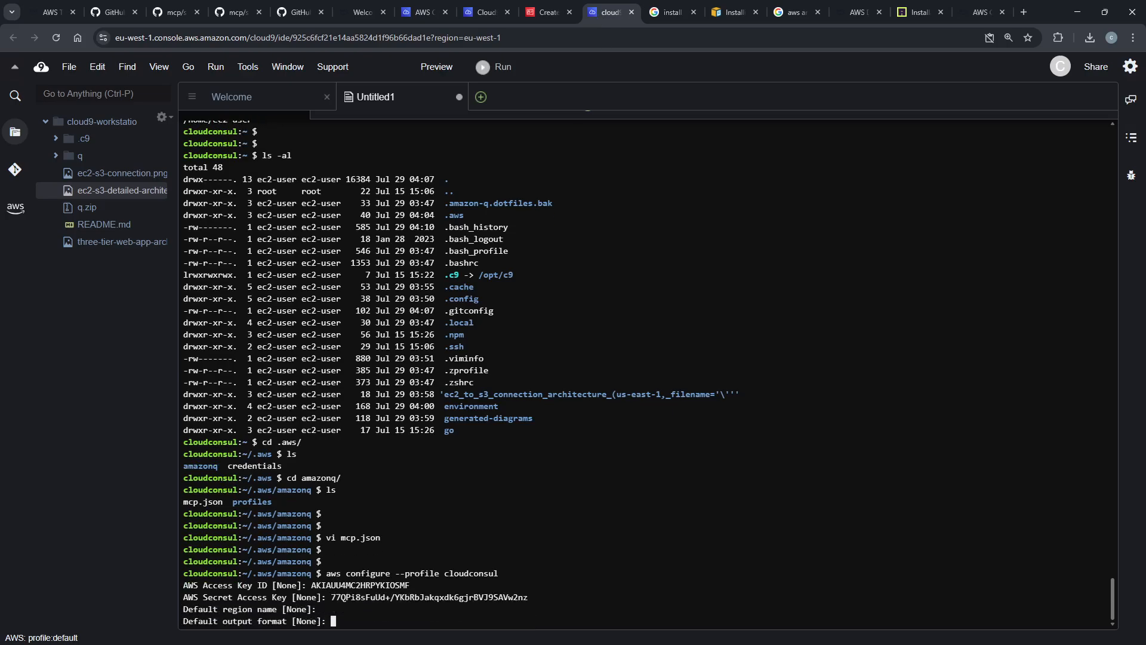
{"action": "key", "text": "Return"}
{"action": "key", "text": "Return"}
{"action": "key", "text": "Return"}
{"action": "type", "text": "aws/amazonq $ aws"}
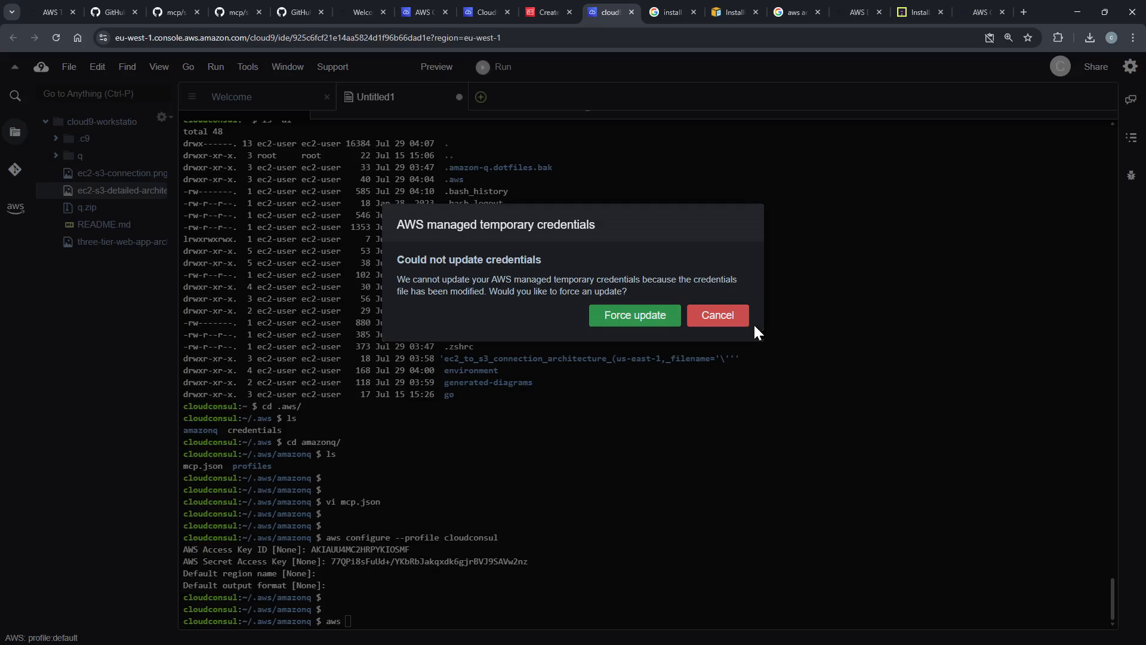
{"action": "left_click", "coordinate": [650, 320]}
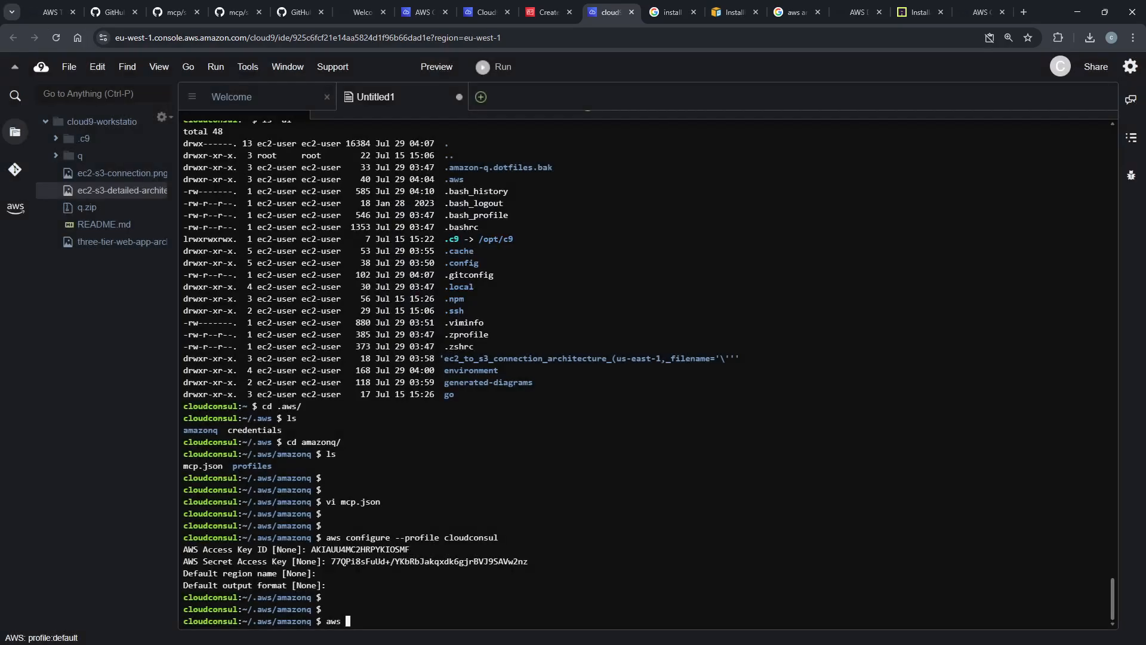
- Try to list the configured AWS profiles with aws configure --profile-list
{"action": "type", "text": "se"}
{"action": "key", "text": "BackSpace"}
{"action": "key", "text": "BackSpace"}
{"action": "type", "text": "profile"}
{"action": "key", "text": "BackSpace"}
{"action": "key", "text": "BackSpace"}
{"action": "key", "text": "BackSpace"}
{"action": "key", "text": "BackSpace"}
{"action": "key", "text": "BackSpace"}
{"action": "key", "text": "BackSpace"}
{"action": "key", "text": "BackSpace"}
{"action": "type", "text": "cpo"}
- Try the command aws configure --profile without a profile name
{"action": "key", "text": "BackSpace"}
{"action": "key", "text": "BackSpace"}
{"action": "key", "text": "BackSpace"}
{"action": "type", "text": "configure --profile-list"}
{"action": "key", "text": "Return"}
{"action": "key", "text": "Up"}
{"action": "key", "text": "BackSpace"}
{"action": "key", "text": "BackSpace"}
{"action": "key", "text": "BackSpace"}
{"action": "key", "text": "BackSpace"}
{"action": "key", "text": "BackSpace"}
{"action": "key", "text": "BackSpace"}
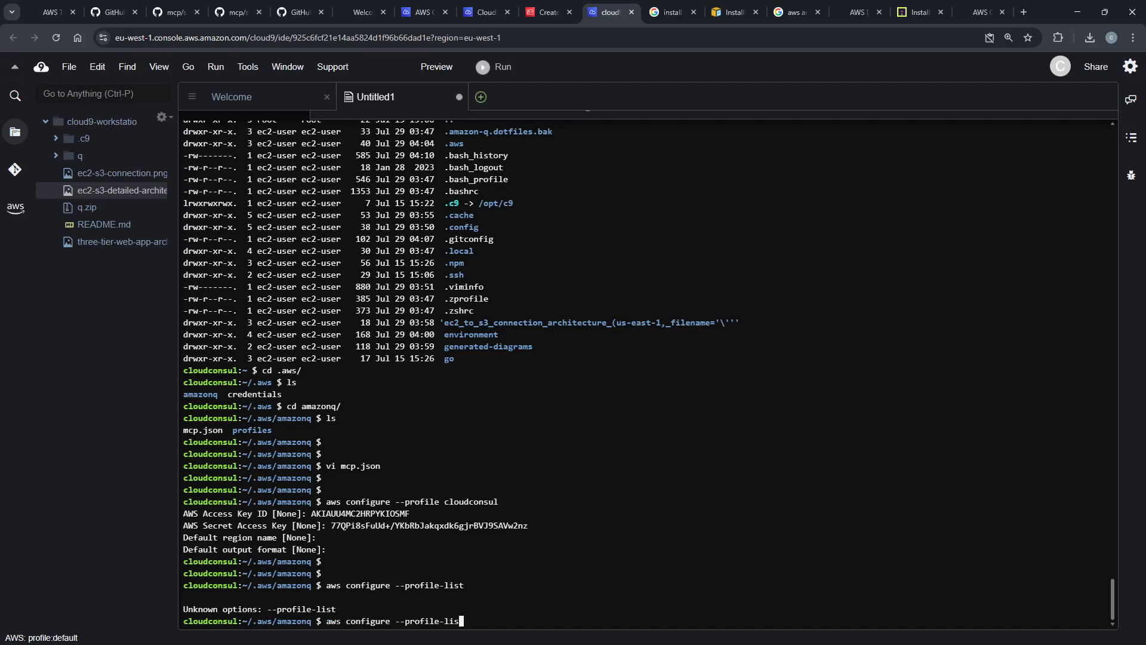
{"action": "type", "text": "e"}
{"action": "key", "text": "Return"}
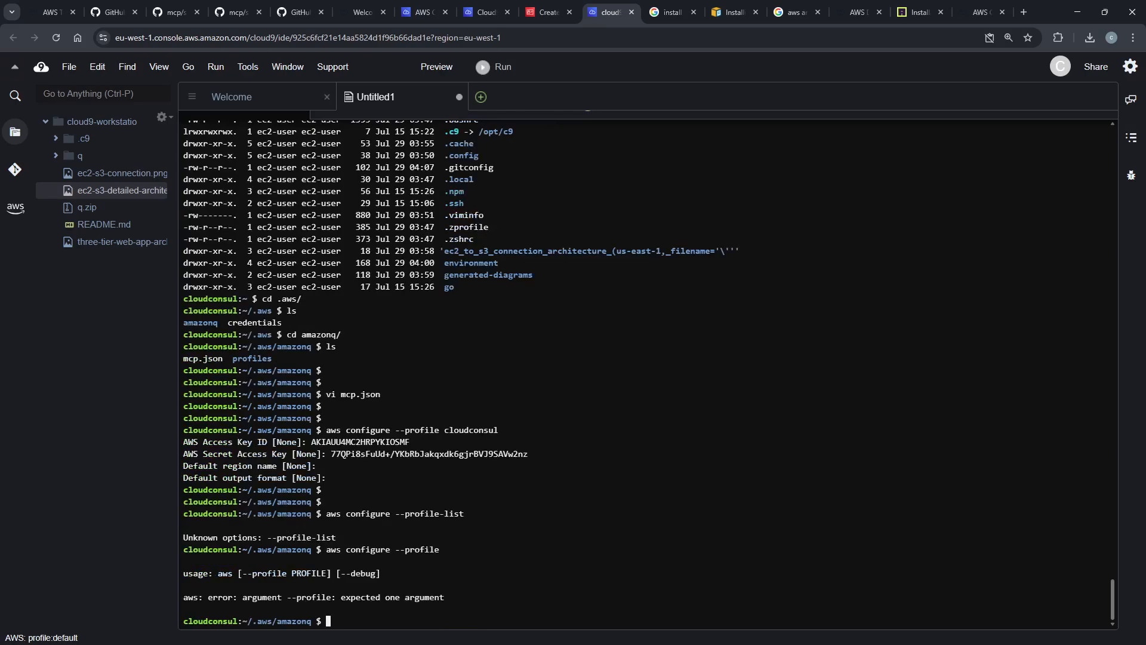
- Try to show the help for aws configure with the --help and -help options
{"action": "key", "text": "Up"}
{"action": "key", "text": "BackSpace"}
{"action": "key", "text": "BackSpace"}
{"action": "key", "text": "BackSpace"}
{"action": "key", "text": "BackSpace"}
{"action": "key", "text": "BackSpace"}
{"action": "key", "text": "BackSpace"}
{"action": "key", "text": "BackSpace"}
{"action": "key", "text": "BackSpace"}
{"action": "type", "text": "-help"}
{"action": "key", "text": "Return"}
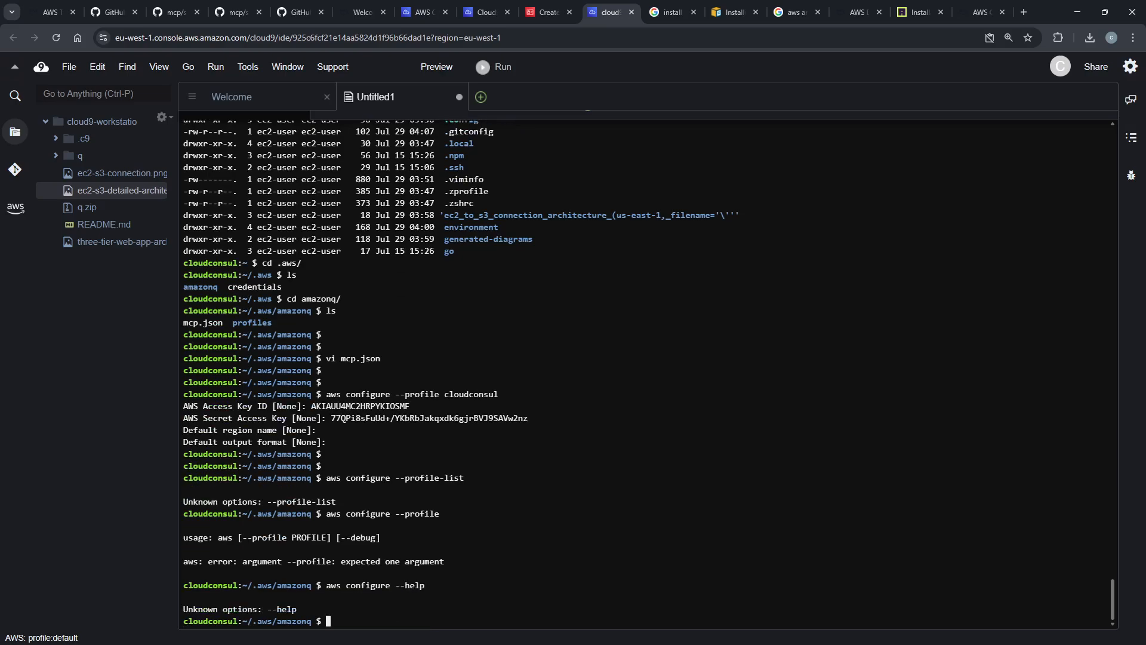
{"action": "key", "text": "Up"}
{"action": "key", "text": "Left"}
{"action": "key", "text": "Left"}
{"action": "key", "text": "Left"}
{"action": "key", "text": "Left"}
{"action": "key", "text": "Left"}
{"action": "key", "text": "BackSpace"}
{"action": "key", "text": "Return"}
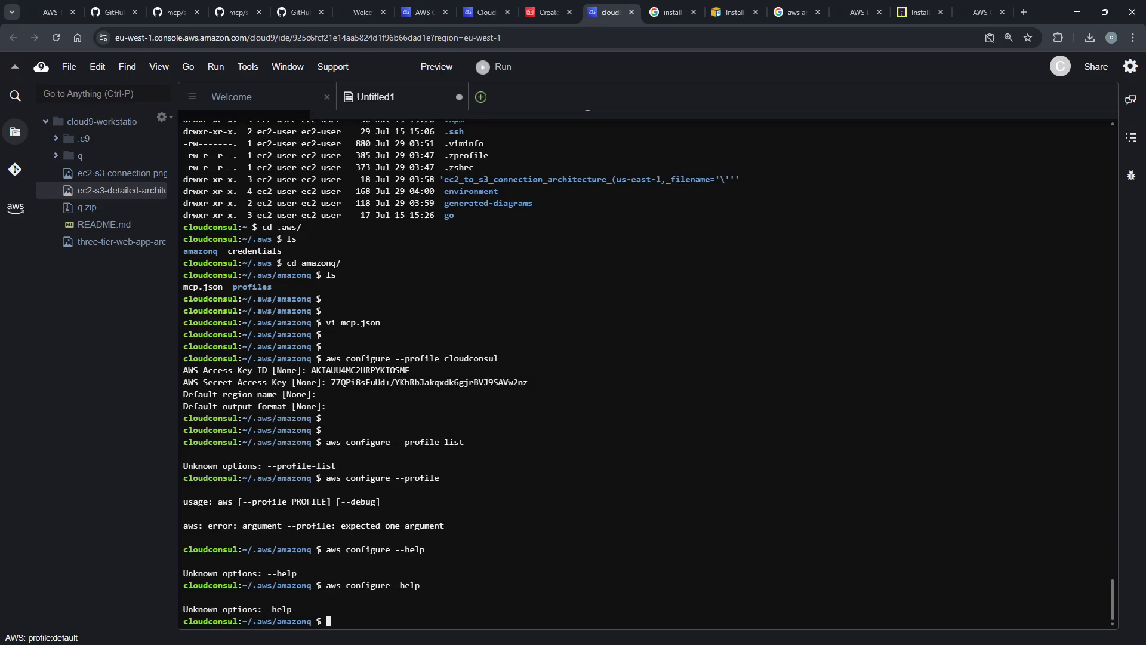
- Try to list the AWS profiles with aws configure list-profile
{"action": "key", "text": "Up"}
{"action": "key", "text": "BackSpace"}
{"action": "key", "text": "BackSpace"}
{"action": "key", "text": "BackSpace"}
{"action": "key", "text": "BackSpace"}
{"action": "key", "text": "BackSpace"}
{"action": "type", "text": "lis"}
{"action": "key", "text": "BackSpace"}
{"action": "key", "text": "BackSpace"}
{"action": "key", "text": "BackSpace"}
{"action": "type", "text": "-li"}
{"action": "key", "text": "BackSpace"}
{"action": "key", "text": "BackSpace"}
{"action": "key", "text": "BackSpace"}
{"action": "type", "text": "list-profile"}
{"action": "key", "text": "Return"}
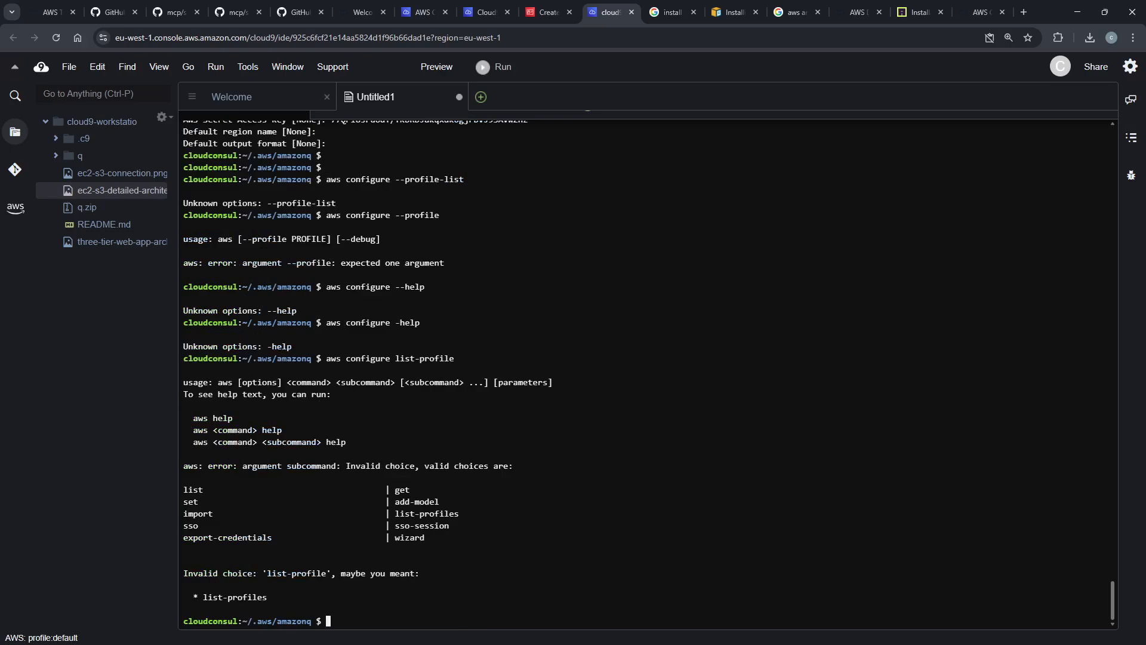
- List the configured AWS profiles with aws configure list-profiles and select the cloudconsul entry in the output
{"action": "left_click_drag", "start_coordinate": [459, 513], "coordinate": [394, 513]}
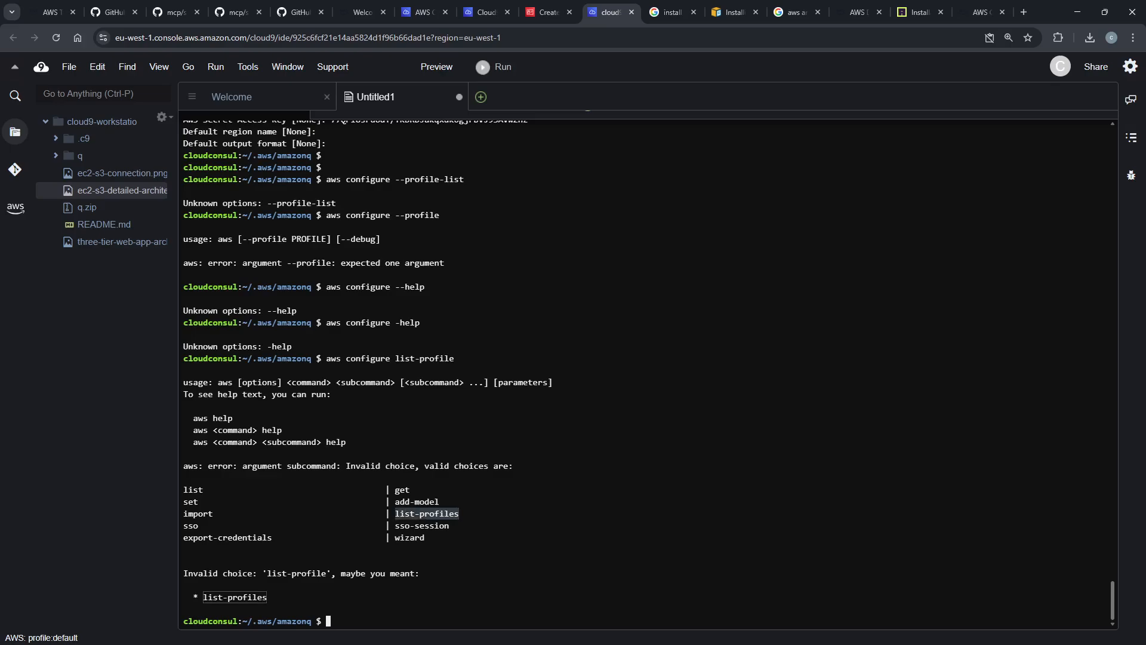
{"action": "key", "text": "Up"}
{"action": "type", "text": "s"}
{"action": "key", "text": "Return"}
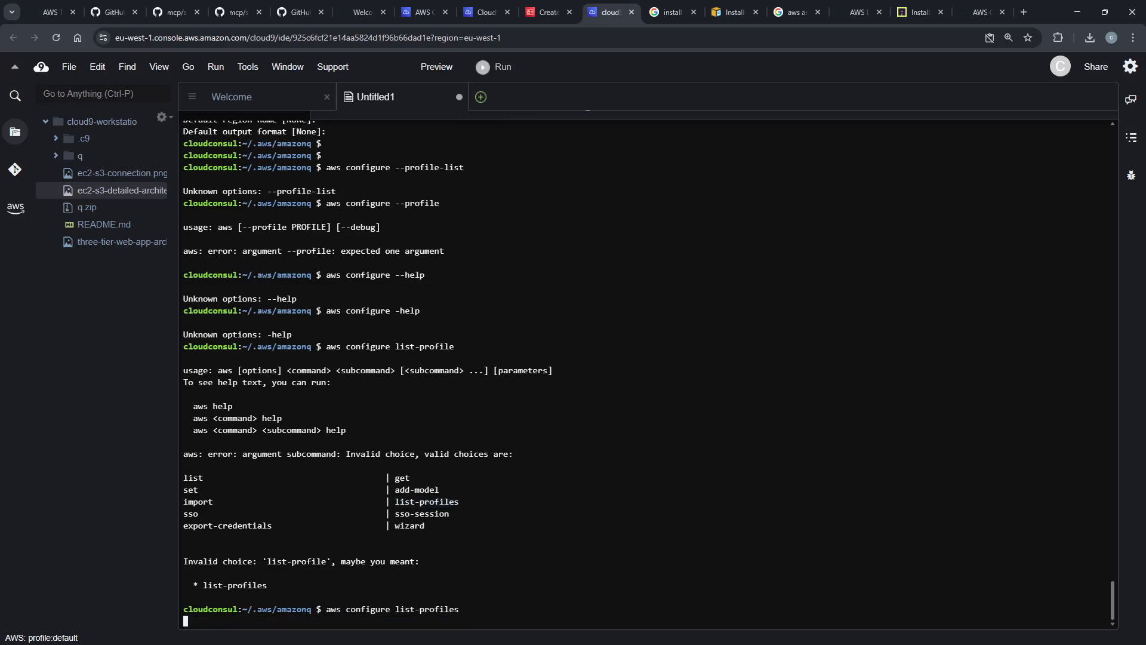
{"action": "double_click", "coordinate": [225, 597]}
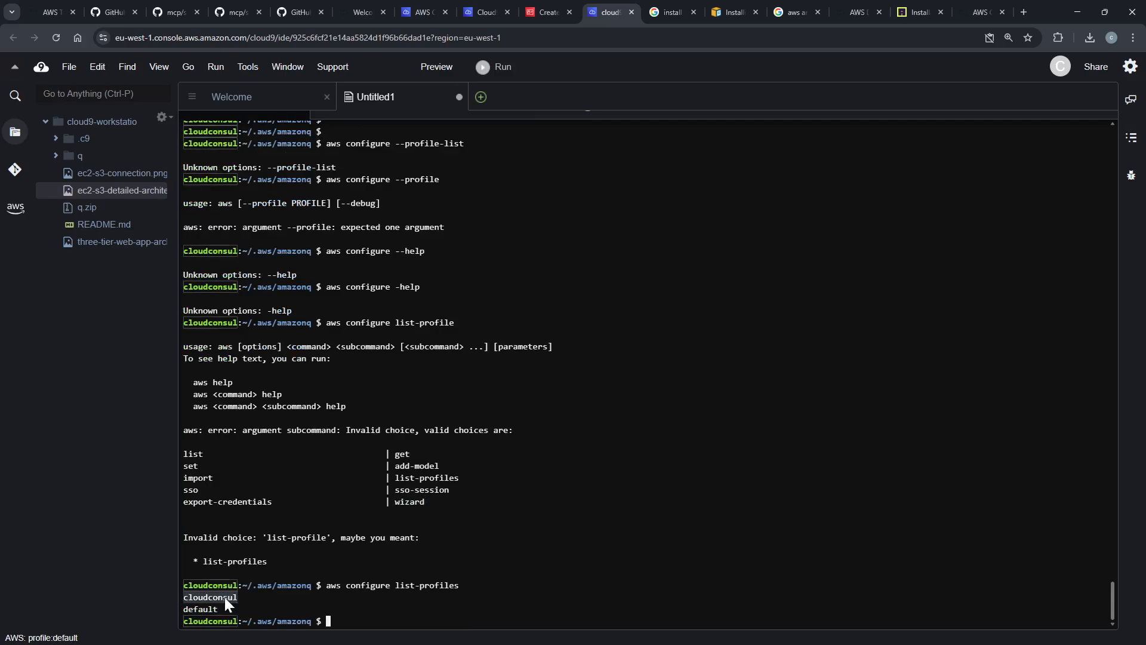
- Copy the cloudconsul profile name from the terminal output and open mcp.json in vi
{"action": "key", "text": "ctrl+c"}
{"action": "double_click", "coordinate": [225, 598]}
{"action": "type", "text": "vi mcp.json"}
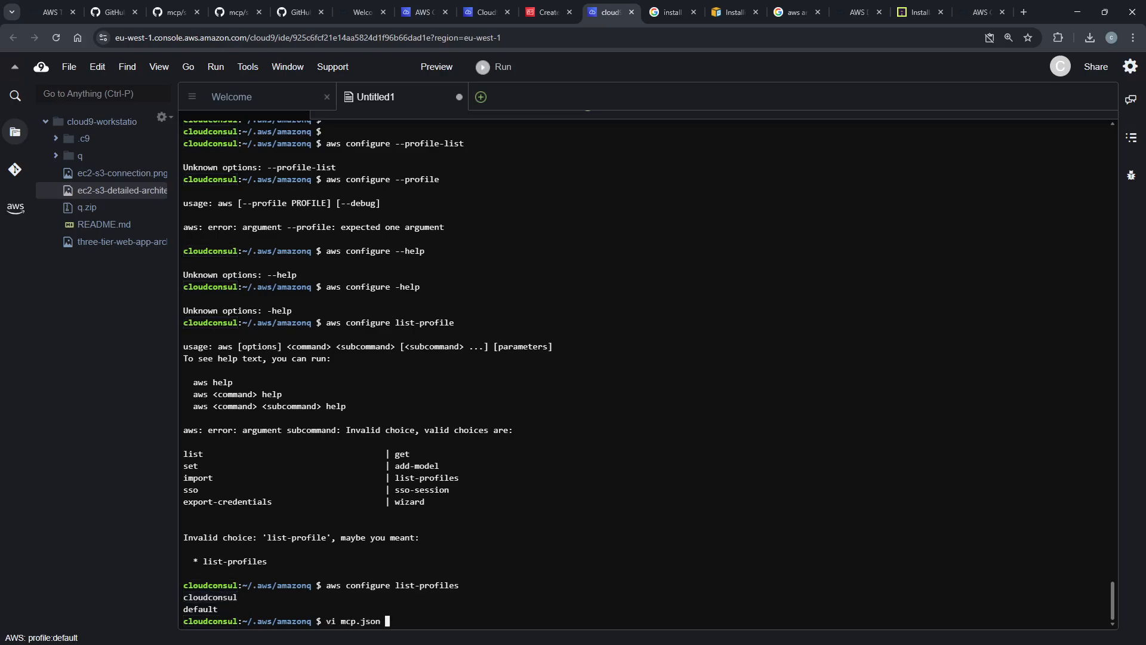
{"action": "key", "text": "Return"}
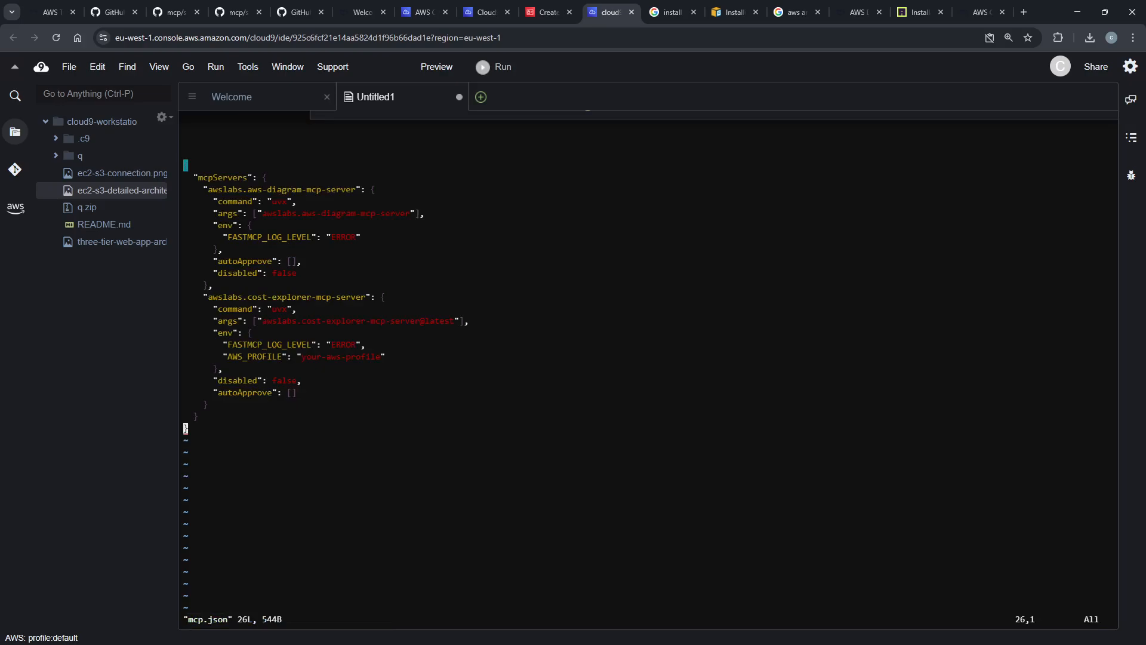
- Replace the AWS_PROFILE placeholder of the cost explorer server in mcp.json with cloudconsul
{"action": "key", "text": "Up"}
{"action": "key", "text": "Up"}
{"action": "key", "text": "Up"}
{"action": "key", "text": "Up"}
{"action": "key", "text": "Up"}
{"action": "key", "text": "i"}
{"action": "key", "text": "End"}
{"action": "key", "text": "Up"}
{"action": "key", "text": "Right"}
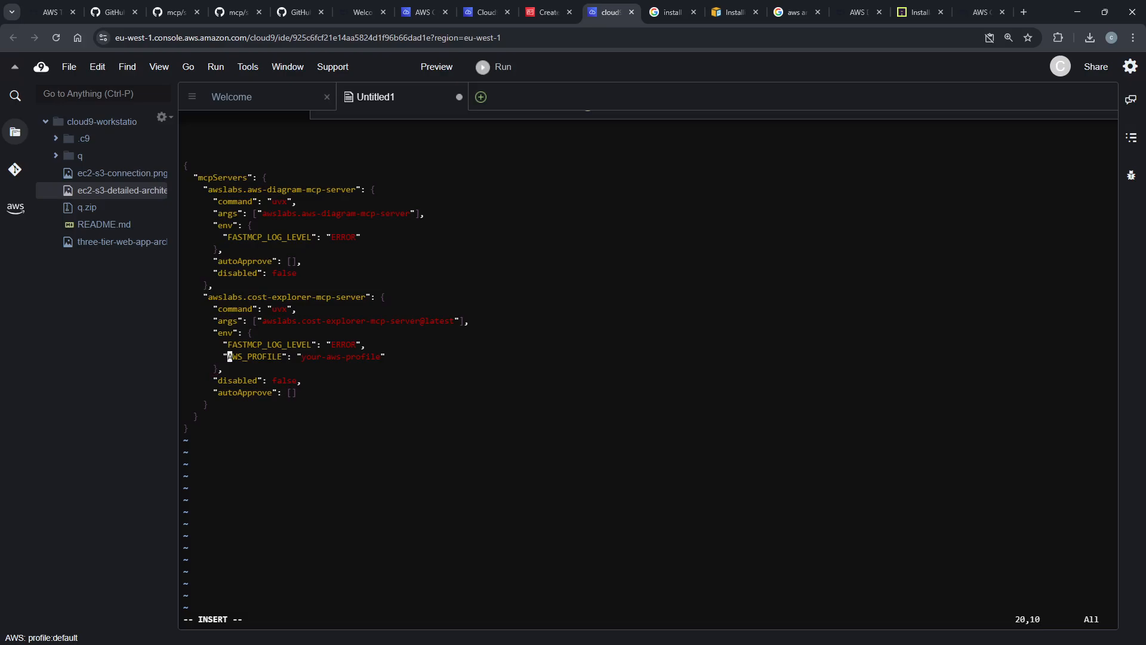
{"action": "key", "text": "Right"}
{"action": "key", "text": "Right"}
{"action": "key", "text": "Right"}
{"action": "key", "text": "Right"}
{"action": "key", "text": "Right"}
{"action": "key", "text": "Right"}
{"action": "key", "text": "Right"}
{"action": "key", "text": "Right"}
{"action": "key", "text": "Right"}
{"action": "key", "text": "Right"}
{"action": "key", "text": "Right"}
{"action": "key", "text": "Right"}
{"action": "key", "text": "Right"}
{"action": "key", "text": "Right"}
{"action": "key", "text": "Right"}
{"action": "key", "text": "Right"}
{"action": "key", "text": "Right"}
{"action": "key", "text": "Right"}
{"action": "key", "text": "Right"}
{"action": "key", "text": "Right"}
{"action": "key", "text": "BackSpace"}
{"action": "key", "text": "BackSpace"}
{"action": "key", "text": "BackSpace"}
{"action": "key", "text": "BackSpace"}
{"action": "key", "text": "BackSpace"}
{"action": "key", "text": "BackSpace"}
{"action": "key", "text": "BackSpace"}
{"action": "key", "text": "BackSpace"}
{"action": "key", "text": "BackSpace"}
{"action": "key", "text": "BackSpace"}
{"action": "key", "text": "BackSpace"}
{"action": "key", "text": "BackSpace"}
{"action": "key", "text": "BackSpace"}
{"action": "key", "text": "BackSpace"}
{"action": "key", "text": "BackSpace"}
{"action": "key", "text": "BackSpace"}
{"action": "type", "text": "cloudccesys"}
{"action": "key", "text": "BackSpace"}
{"action": "key", "text": "BackSpace"}
{"action": "type", "text": "ul"}
- Save mcp.json and quit vi, returning to the shell prompt
{"action": "key", "text": "Escape"}
{"action": "type", "text": ":Wq"}
{"action": "key", "text": "Return"}
{"action": "key", "text": "Return"}
{"action": "key", "text": "Return"}
{"action": "key", "text": "Return"}
{"action": "key", "text": "Return"}
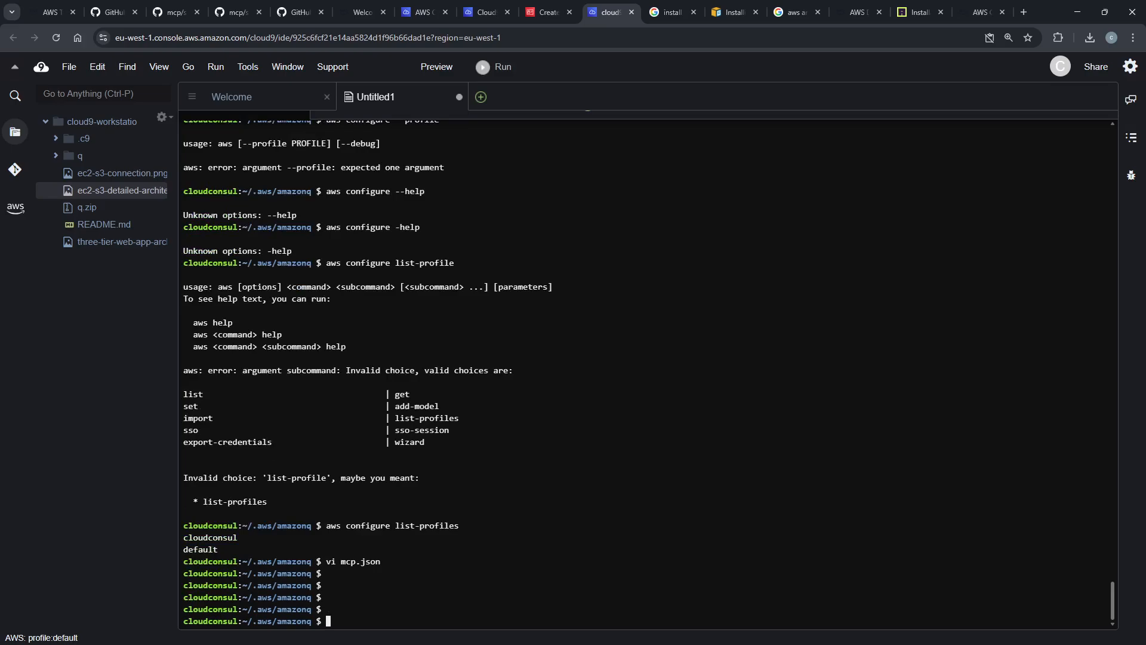
- Start the Amazon Q CLI with the q command and enlarge the browser page for readability
{"action": "type", "text": "q"}
{"action": "key", "text": "Return"}
{"action": "key", "text": "ctrl+plus"}
{"action": "key", "text": "ctrl+minus"}
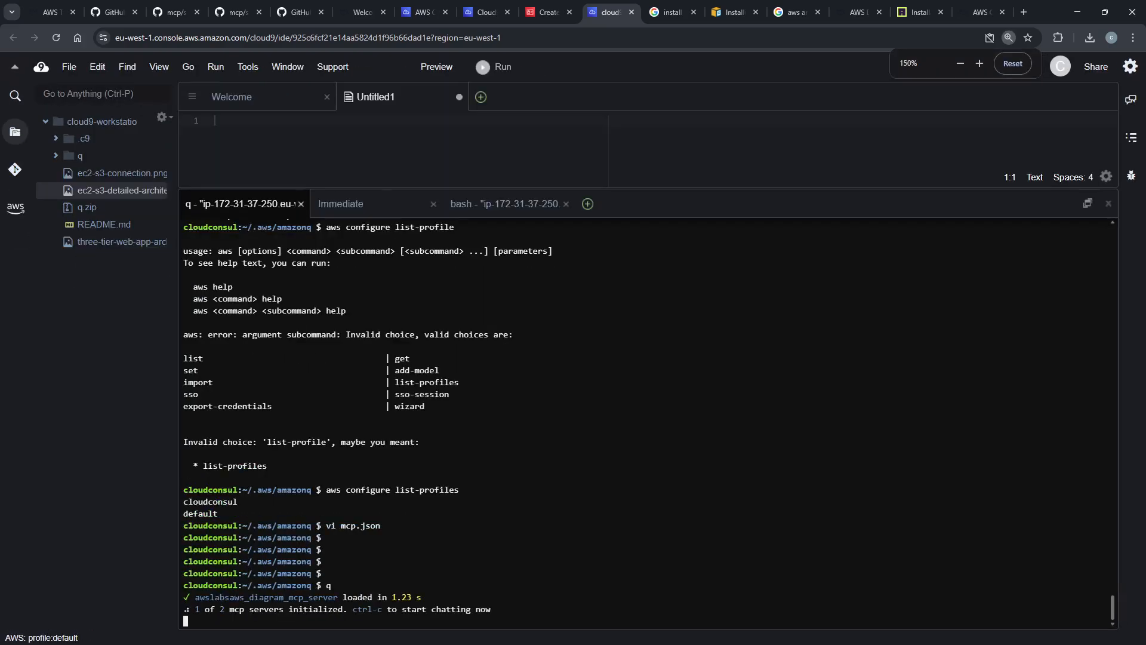
{"action": "key", "text": "ctrl+plus"}
{"action": "key", "text": "ctrl+plus"}
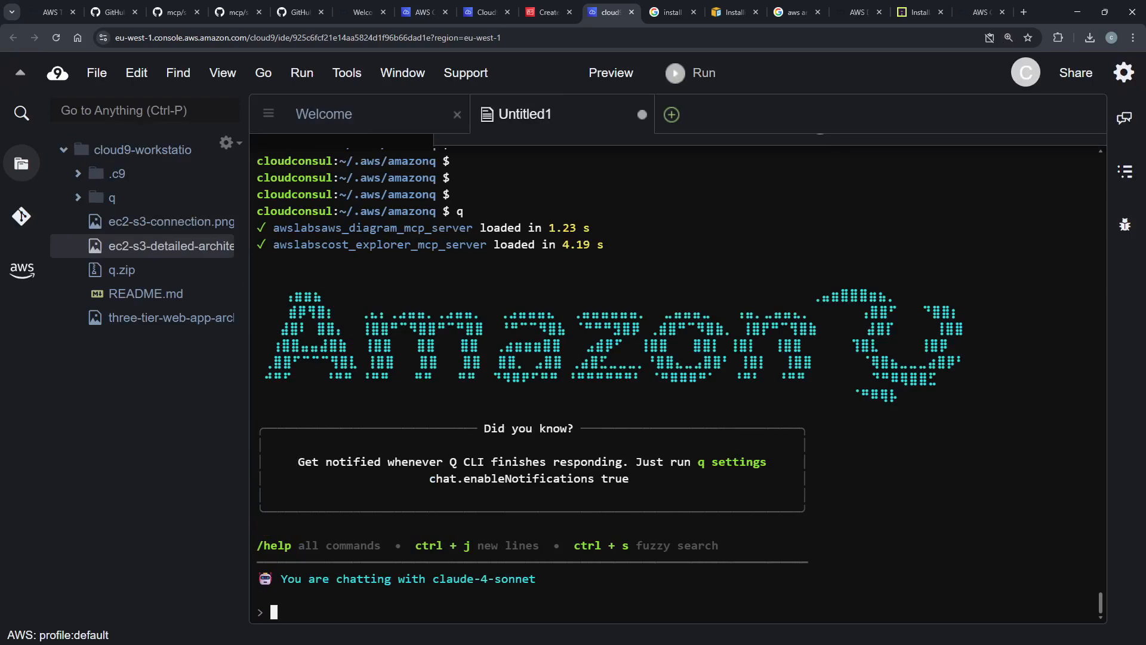
- Examine the startup lines for the diagram and cost explorer MCP servers and the chat model in use
{"action": "left_click_drag", "start_coordinate": [305, 228], "coordinate": [476, 228]}
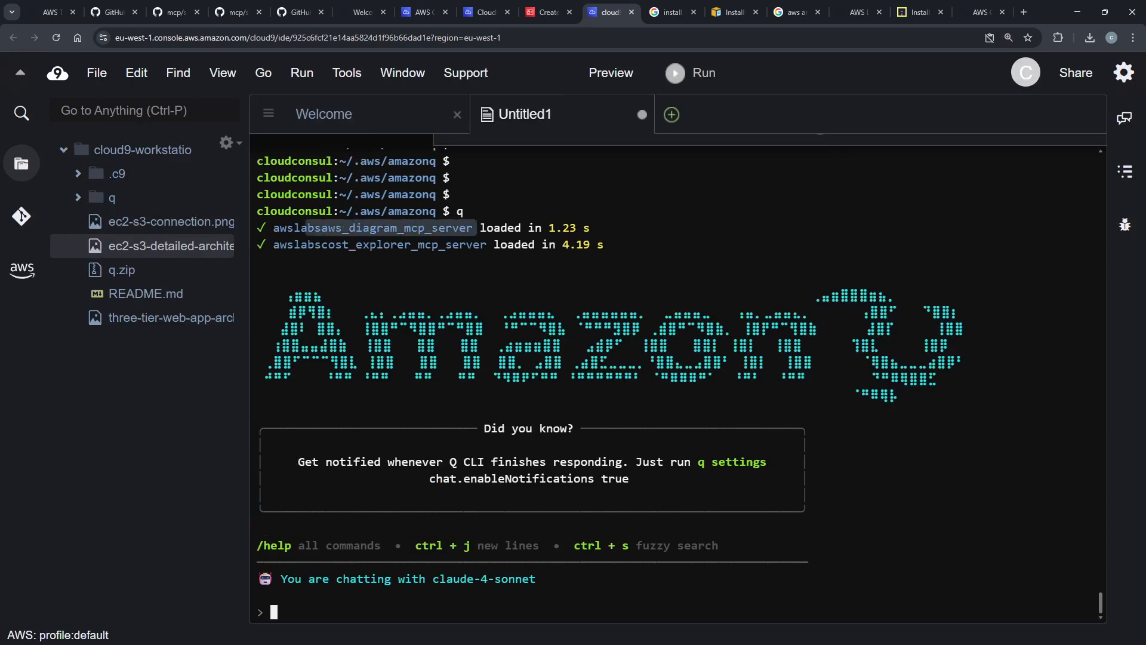
{"action": "left_click", "coordinate": [476, 229]}
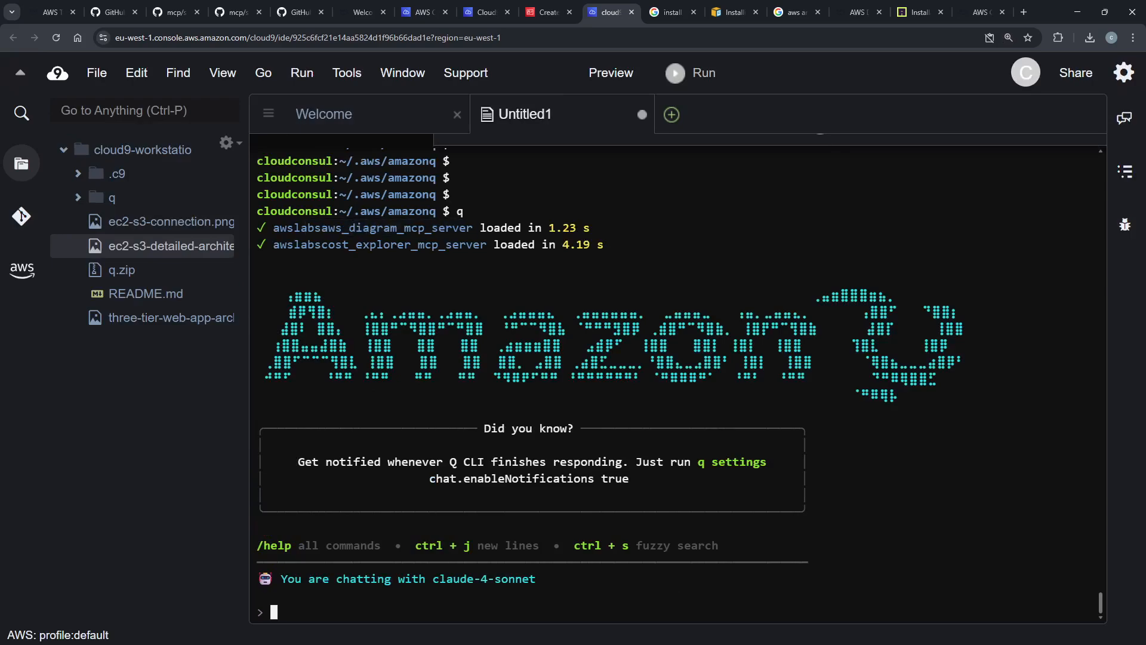
{"action": "left_click_drag", "start_coordinate": [348, 244], "coordinate": [437, 244]}
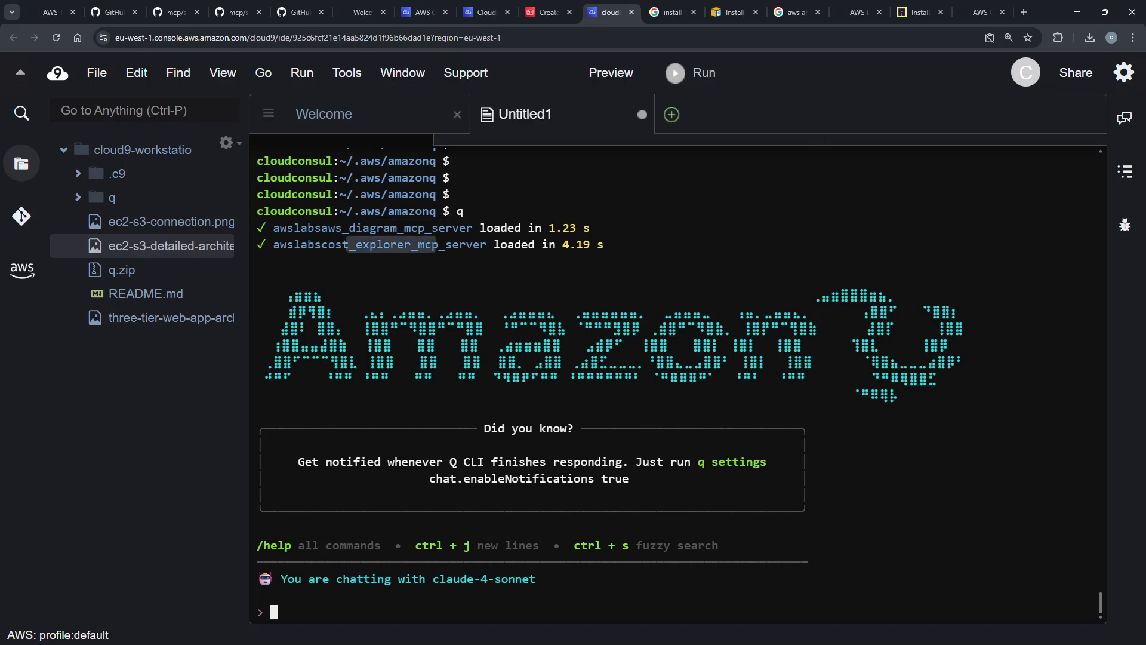
{"action": "left_click", "coordinate": [437, 245]}
{"action": "left_click_drag", "start_coordinate": [368, 228], "coordinate": [400, 228]}
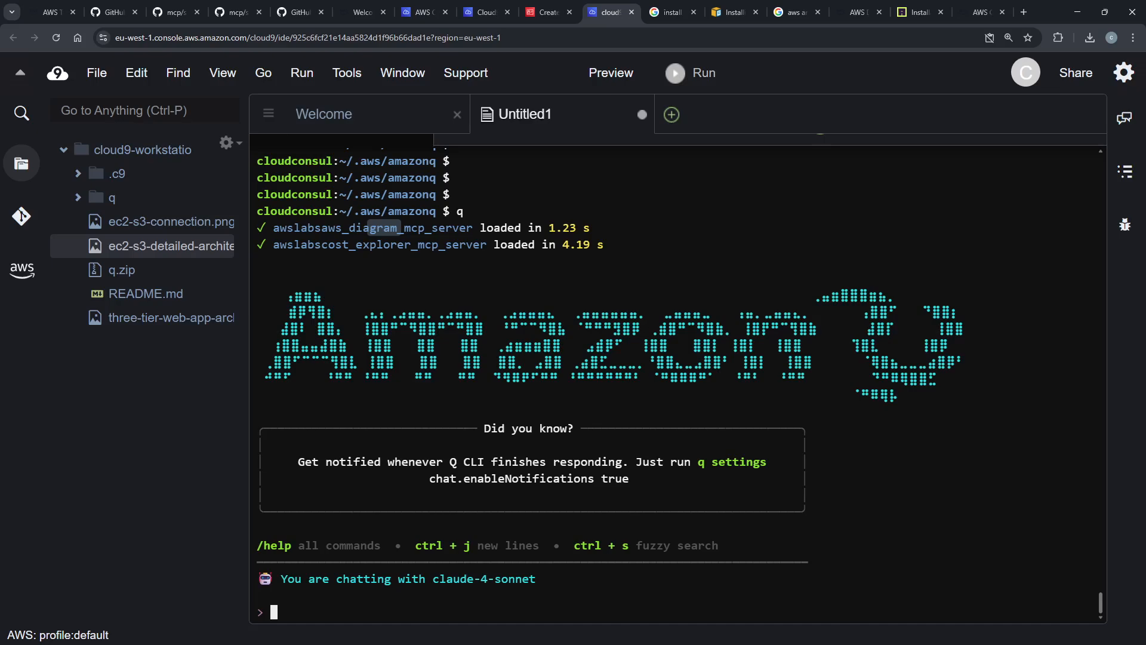
{"action": "left_click_drag", "start_coordinate": [309, 578], "coordinate": [497, 578]}
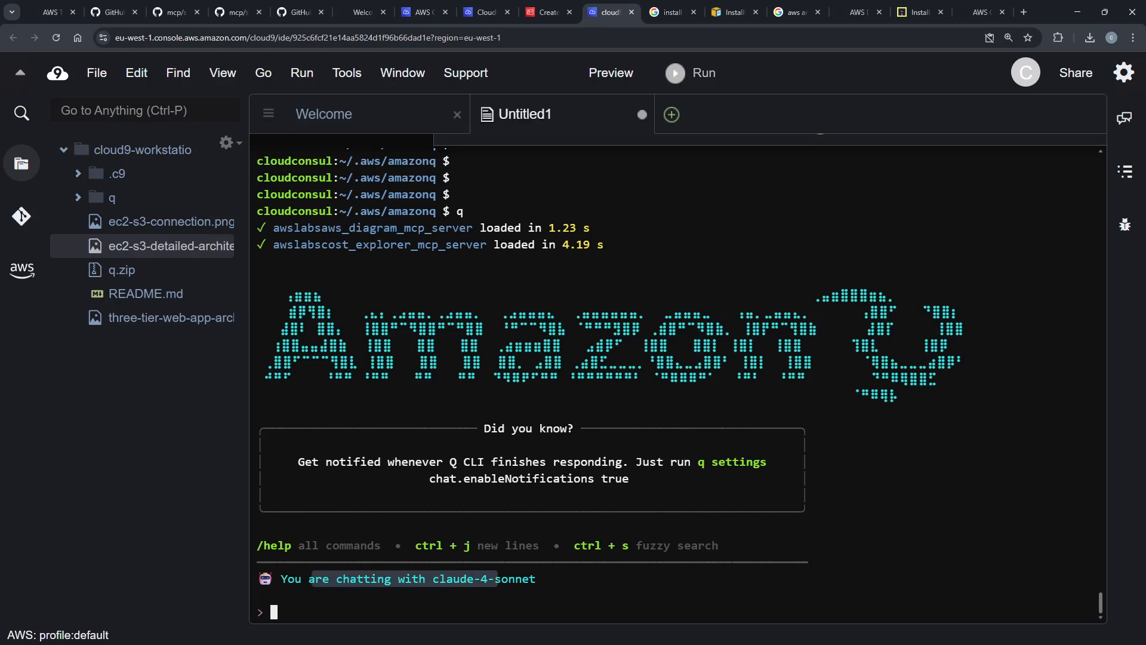
{"action": "left_click", "coordinate": [495, 580]}
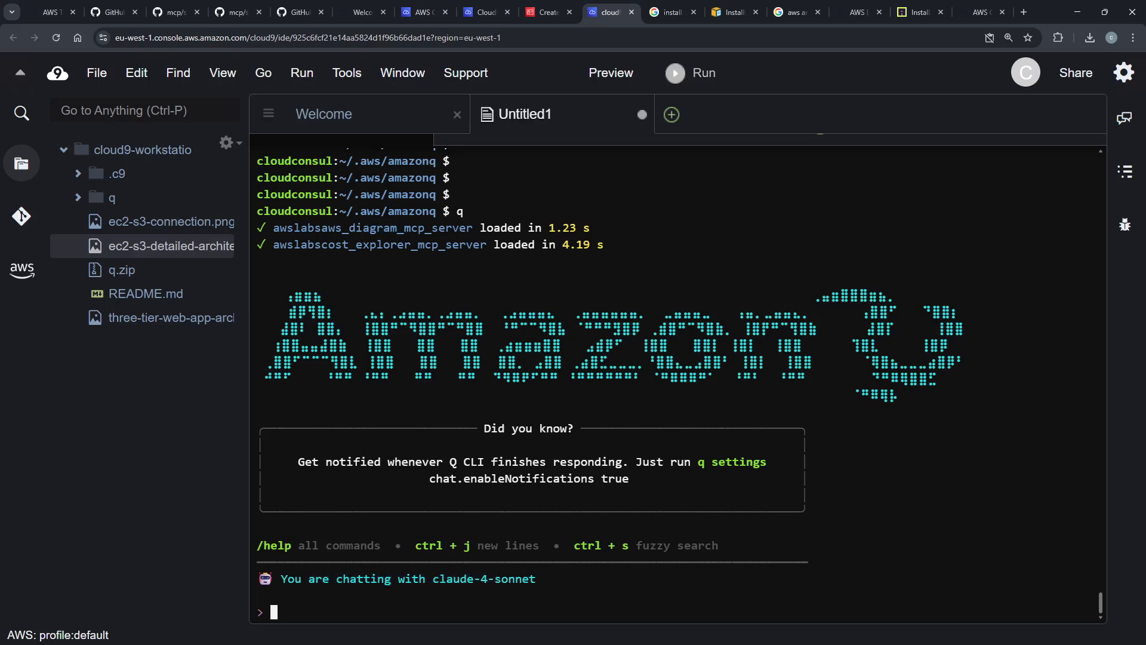
{"action": "left_click_drag", "start_coordinate": [534, 579], "coordinate": [430, 579]}
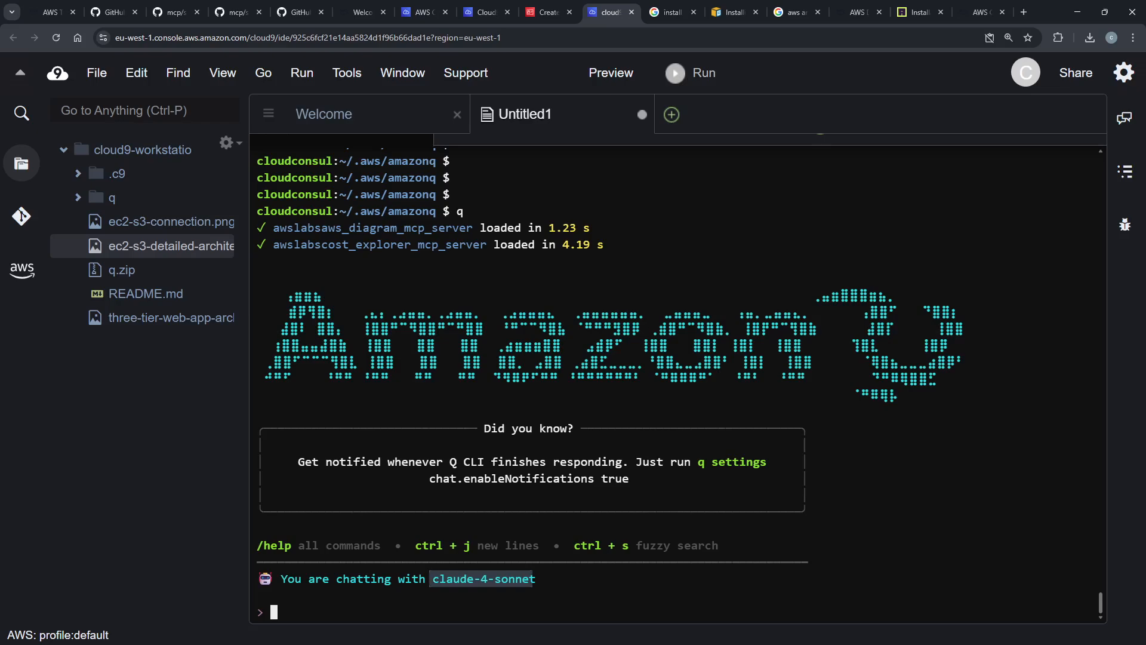
{"action": "left_click", "coordinate": [445, 588]}
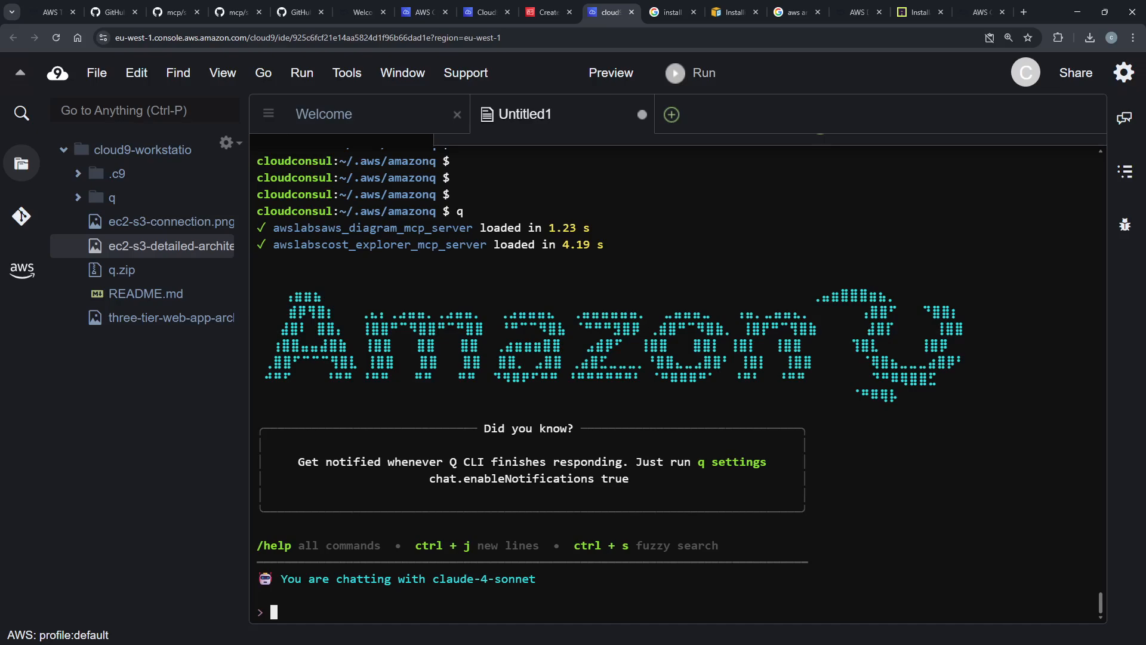
{"action": "left_click_drag", "start_coordinate": [602, 244], "coordinate": [272, 244]}
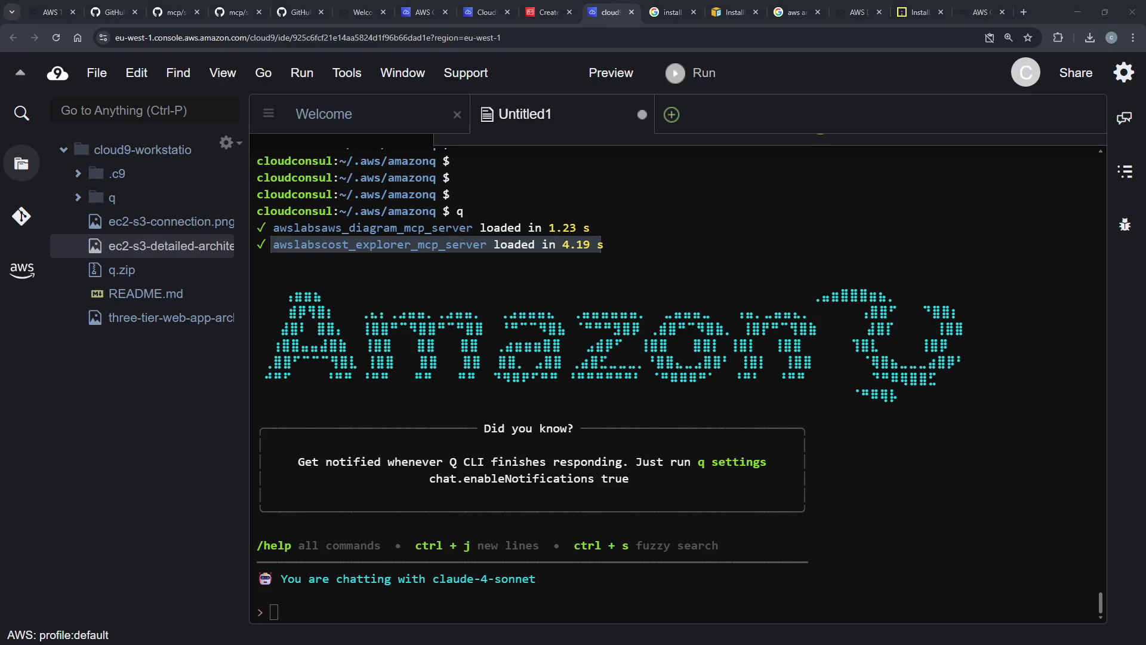
- Ask Amazon Q "can you show me the bill for last month ?"
{"action": "left_click", "coordinate": [274, 612]}
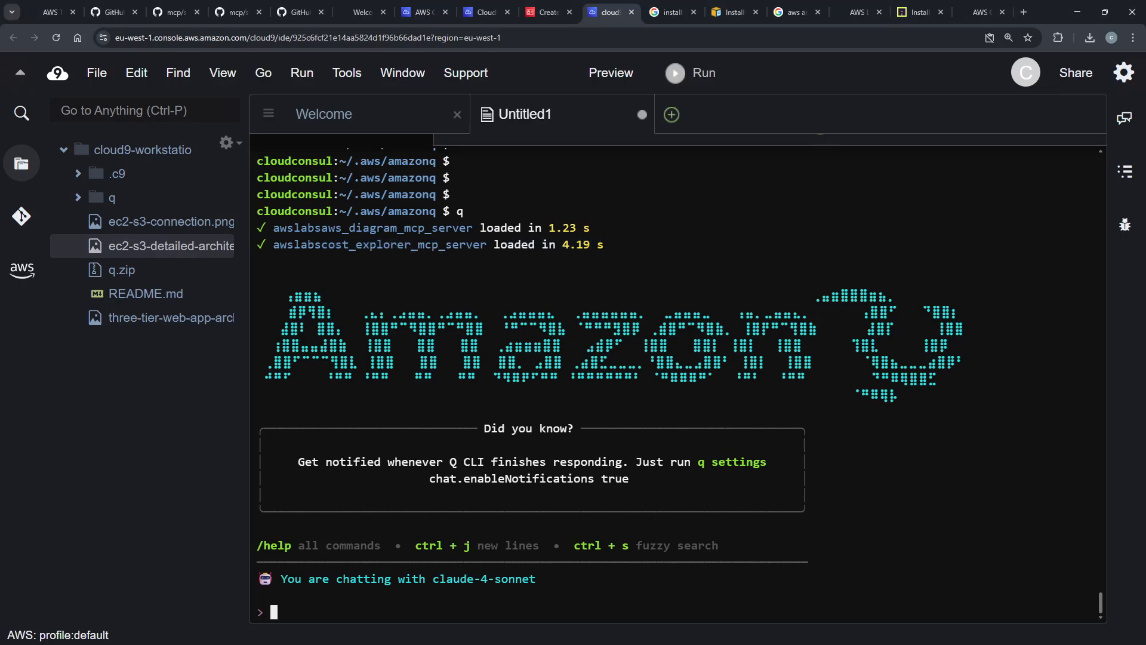
{"action": "type", "text": "can you show me"}
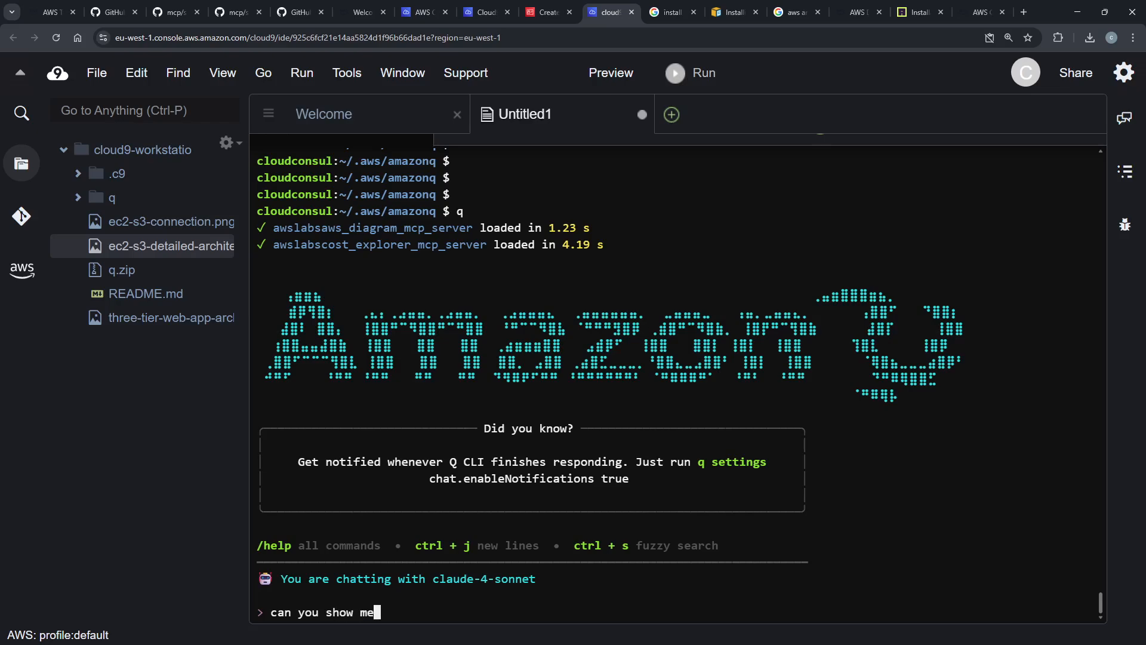
{"action": "type", "text": " the bill for last month ?"}
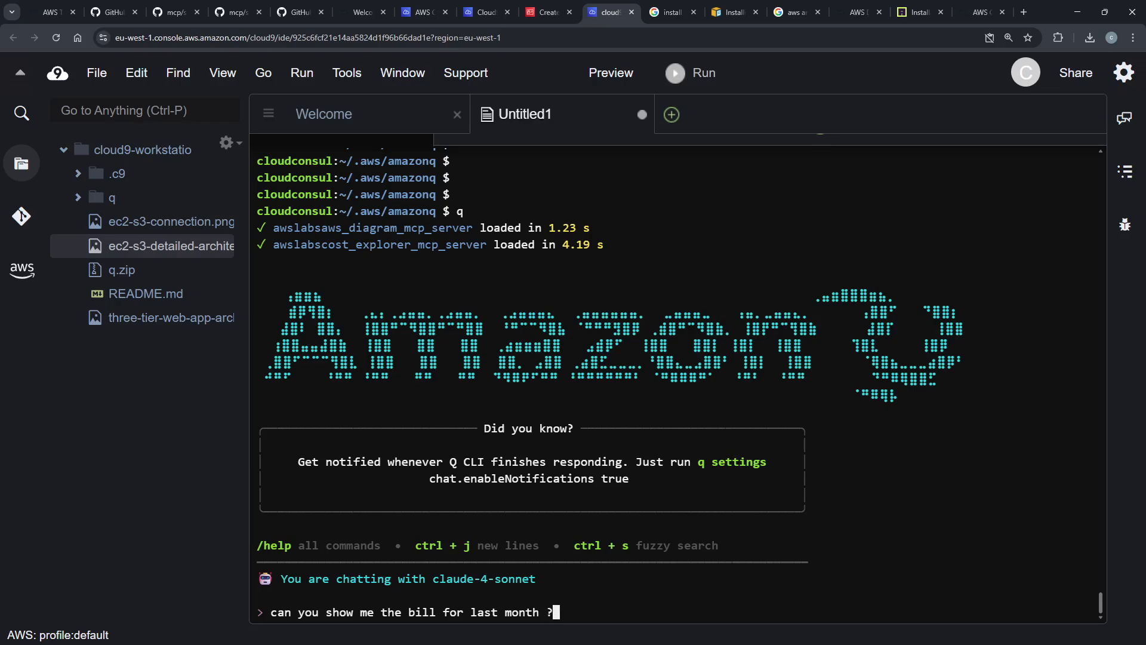
{"action": "key", "text": "Return"}
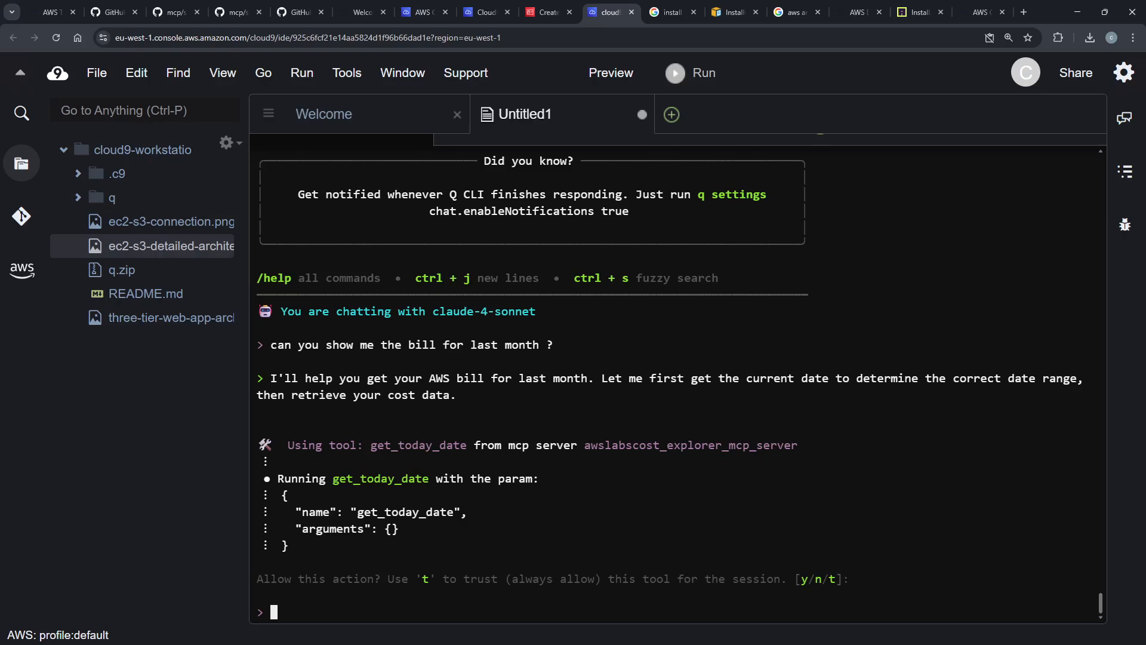
- Review the get_today_date tool request and trust that tool for the session with t
{"action": "left_click_drag", "start_coordinate": [371, 445], "coordinate": [465, 445]}
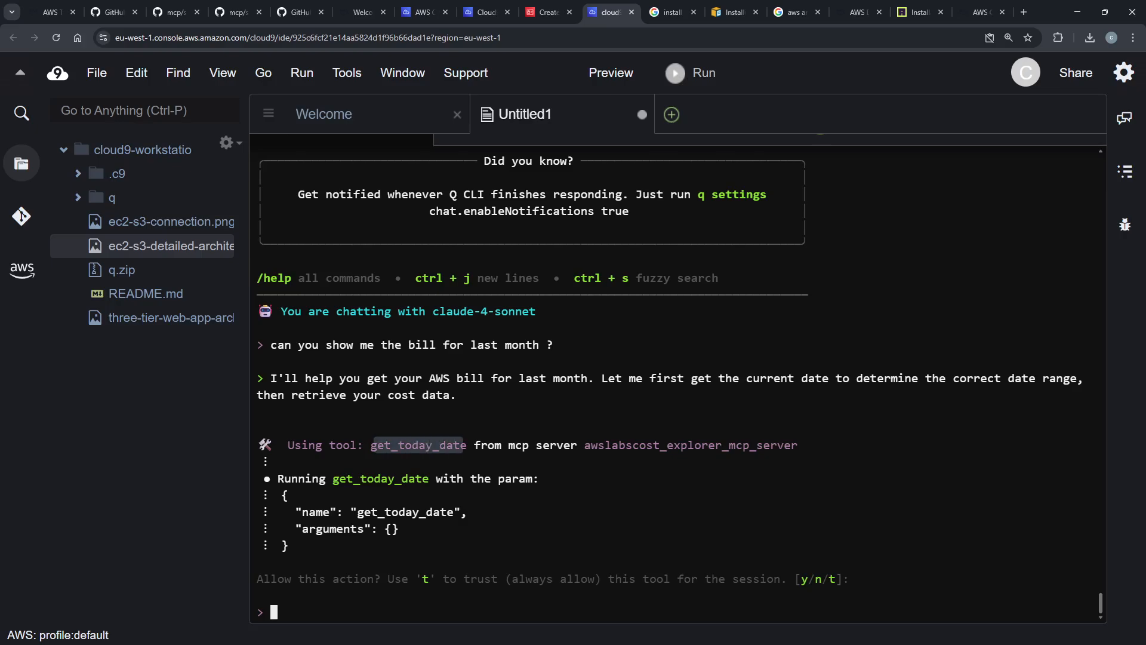
{"action": "left_click", "coordinate": [465, 446]}
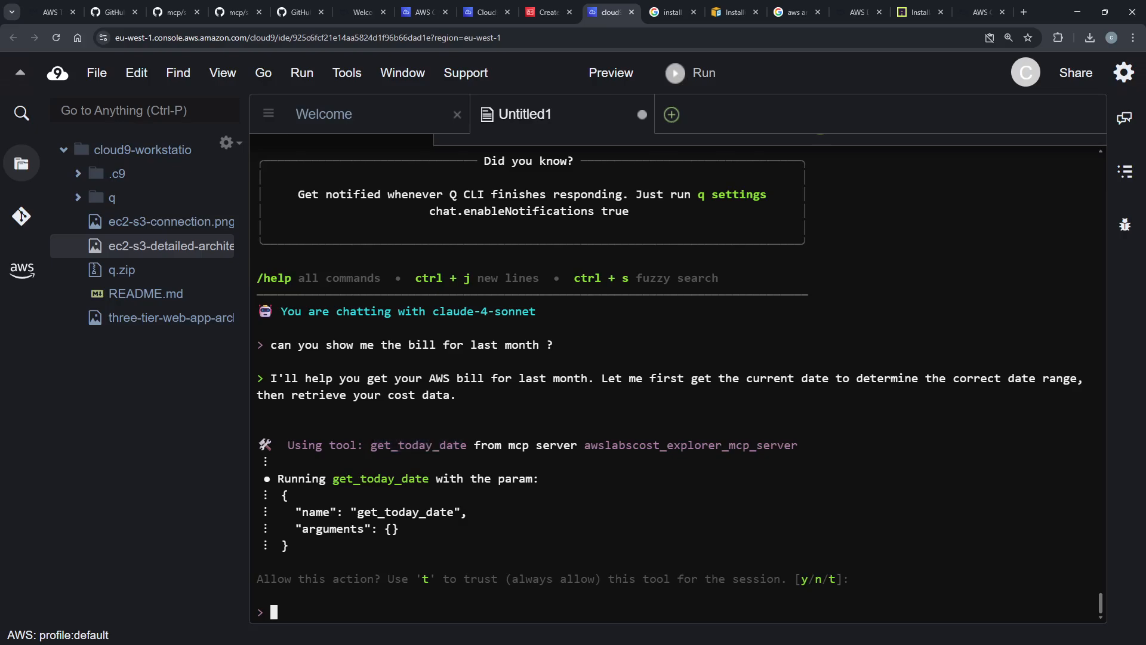
{"action": "type", "text": "t"}
{"action": "key", "text": "Return"}
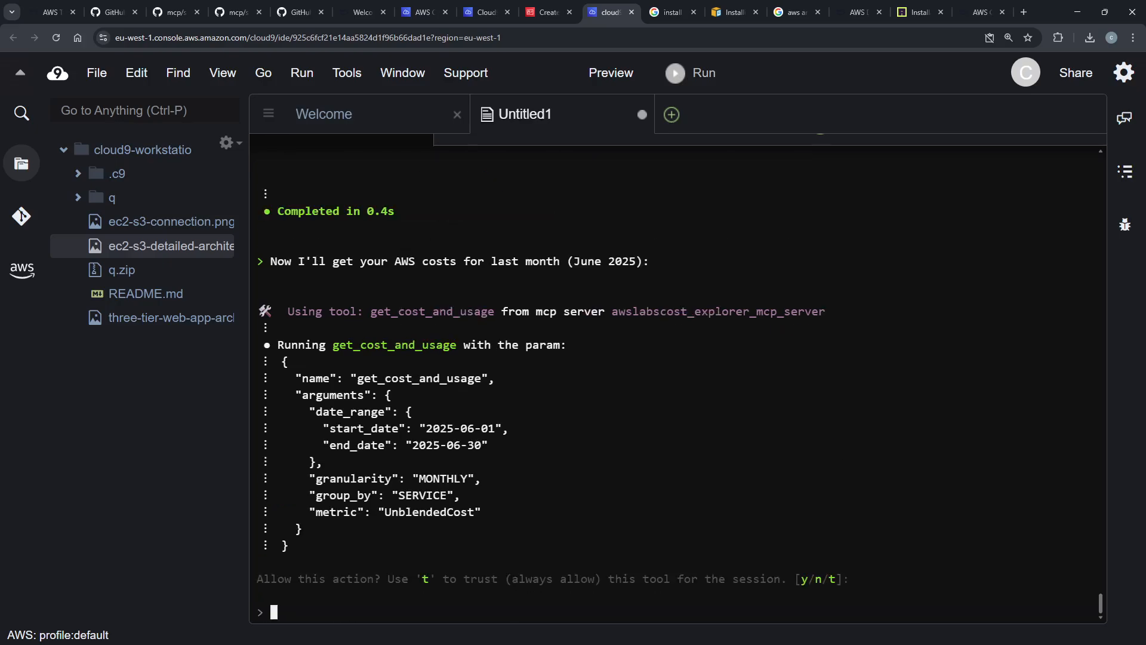
- Review the get_cost_and_usage request's server and parameters, and trust that tool for the session with t
{"action": "double_click", "coordinate": [587, 261]}
{"action": "left_click", "coordinate": [587, 261]}
{"action": "left_click_drag", "start_coordinate": [332, 345], "coordinate": [470, 345]}
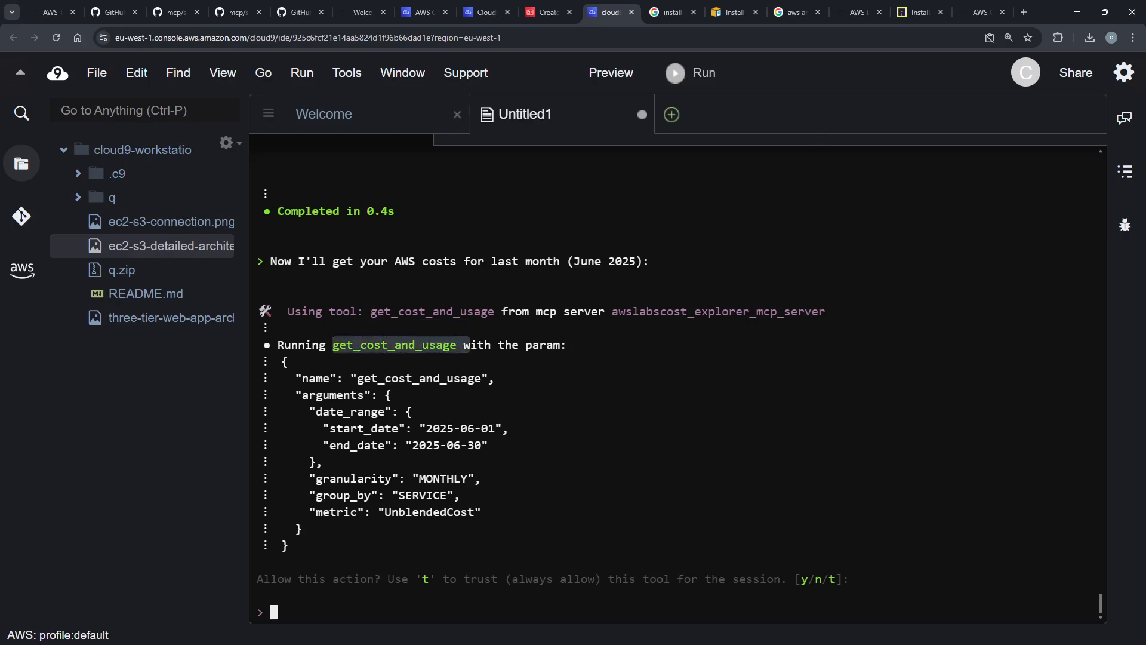
{"action": "left_click_drag", "start_coordinate": [610, 311], "coordinate": [816, 311]}
{"action": "left_click", "coordinate": [816, 311]}
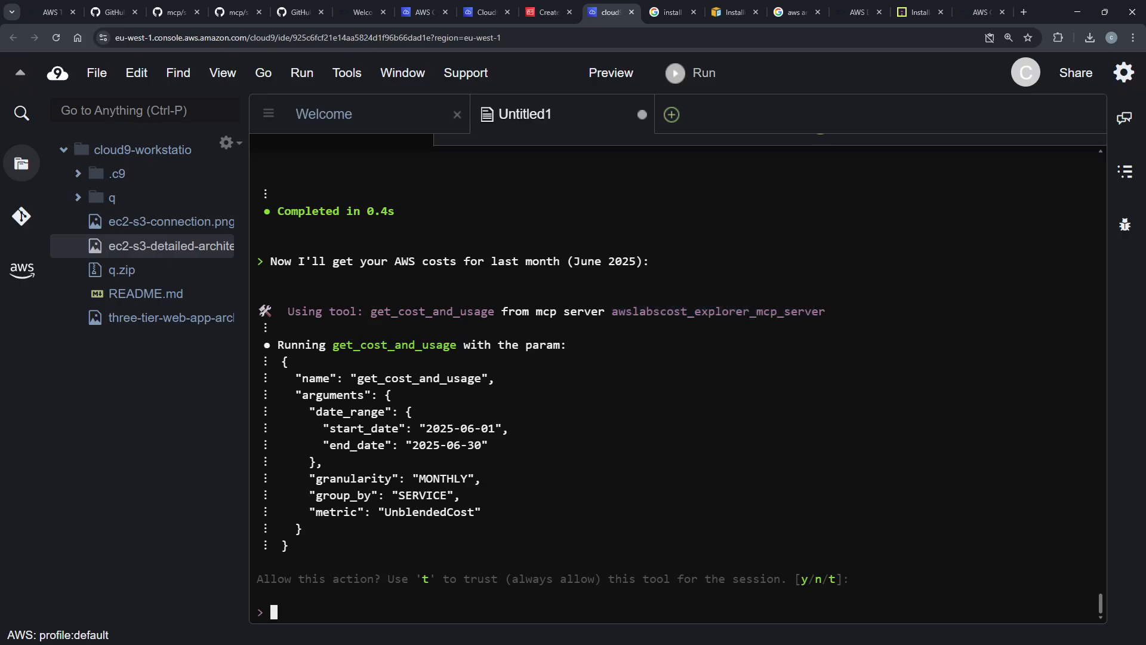
{"action": "left_click_drag", "start_coordinate": [349, 378], "coordinate": [458, 495]}
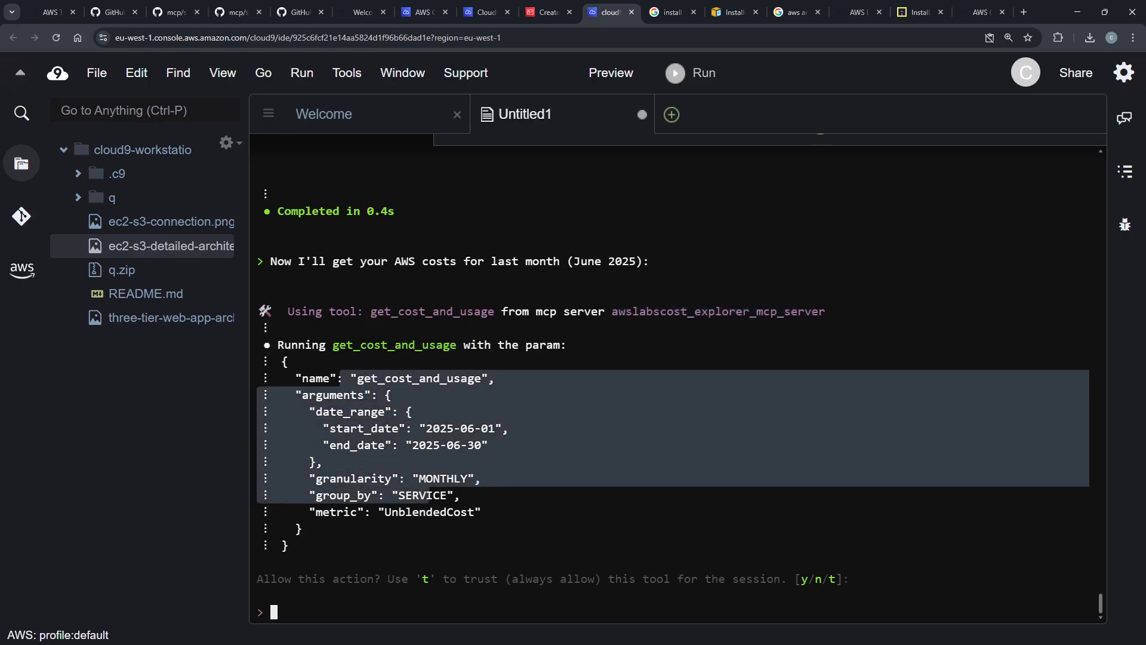
{"action": "left_click", "coordinate": [459, 495]}
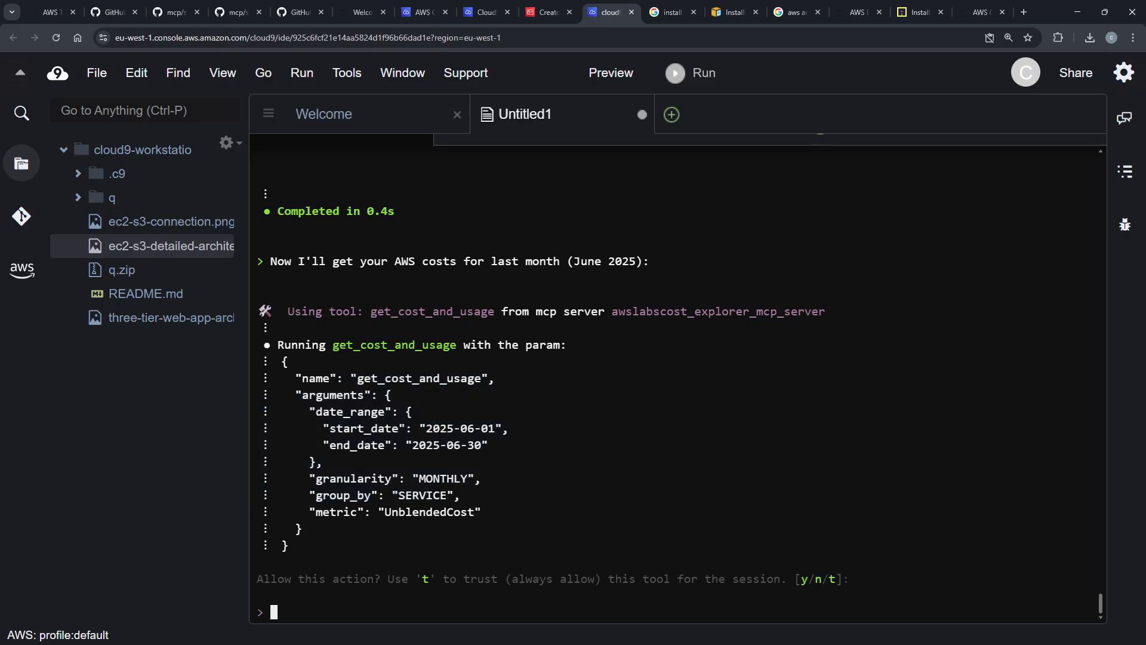
{"action": "type", "text": "t"}
{"action": "key", "text": "Return"}
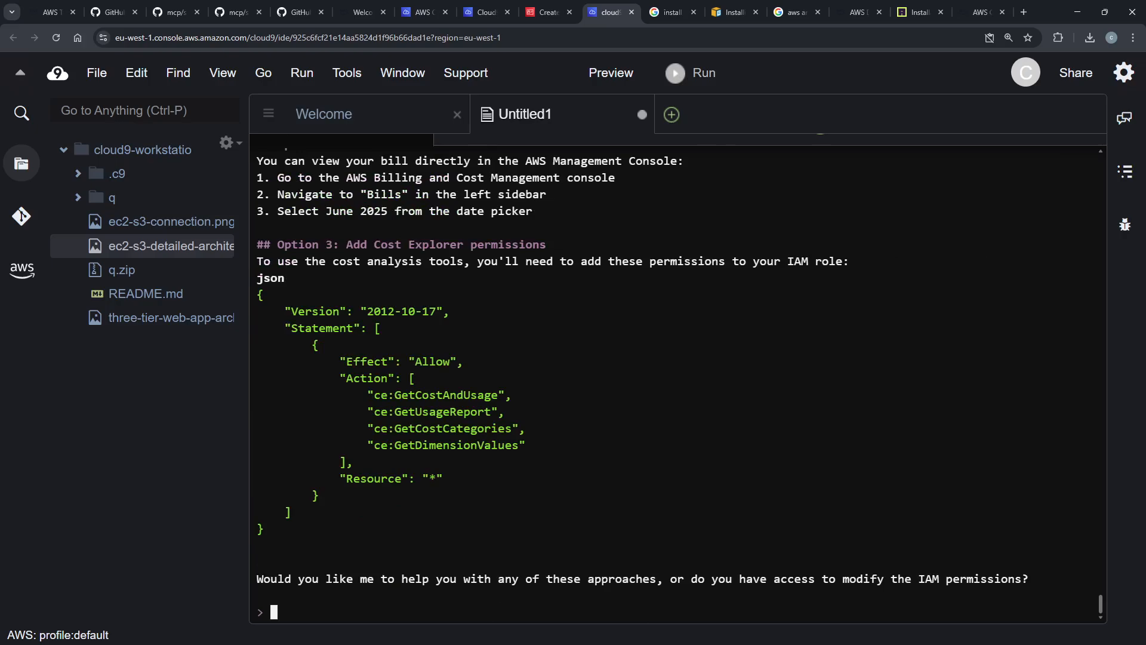
- Read through the suggested billing alternatives and answer yes to the offer of help with IAM permissions
{"action": "scroll", "coordinate": [642, 388], "scroll_direction": "up", "scroll_amount": 1}
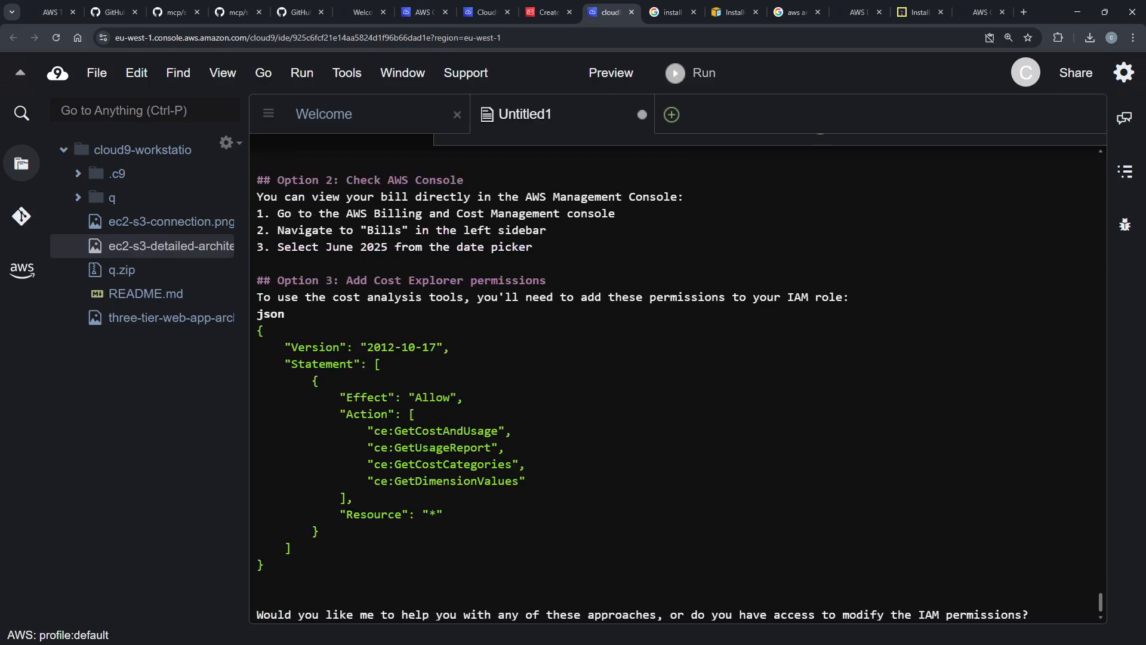
{"action": "scroll", "coordinate": [642, 388], "scroll_direction": "up", "scroll_amount": 5}
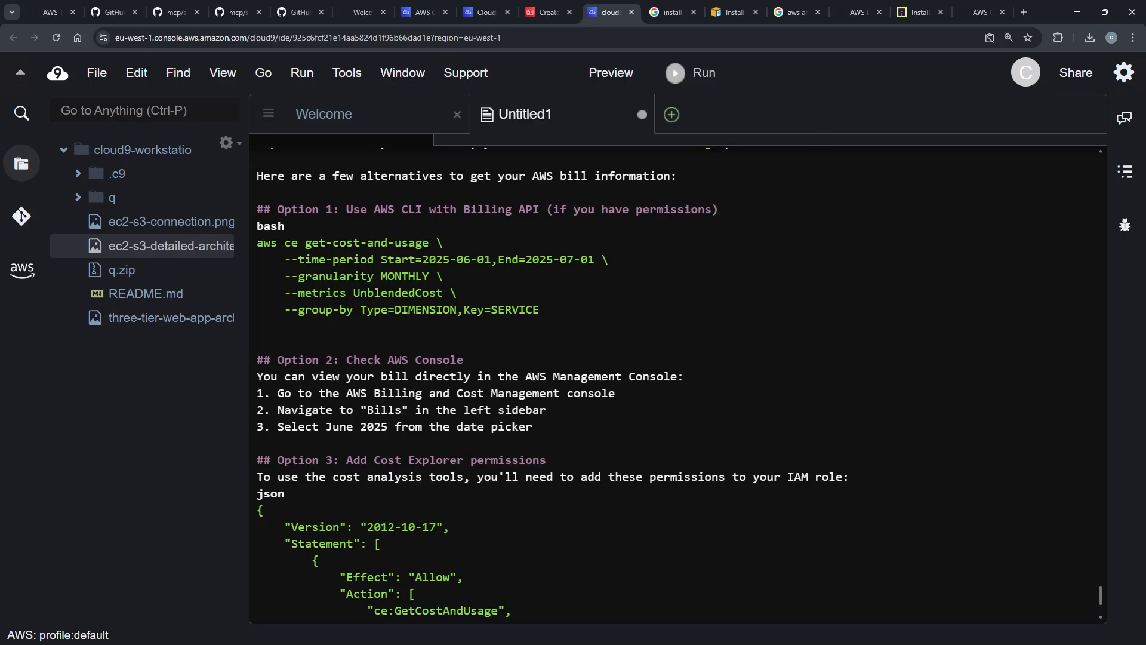
{"action": "scroll", "coordinate": [677, 382], "scroll_direction": "down", "scroll_amount": 6}
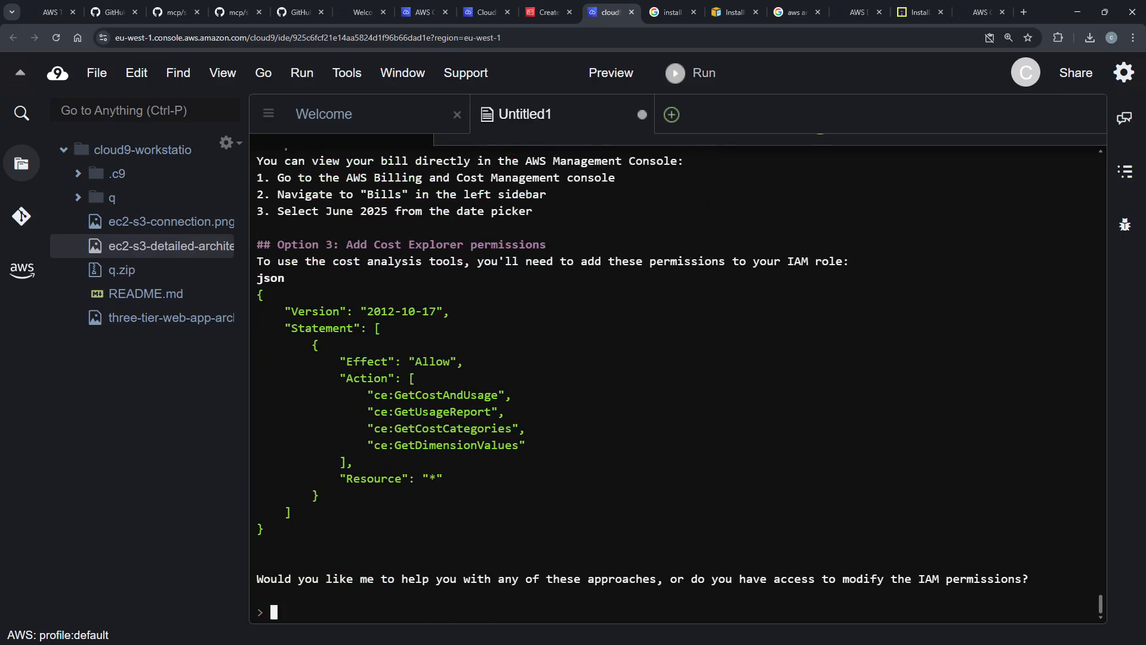
{"action": "left_click_drag", "start_coordinate": [312, 578], "coordinate": [932, 578]}
{"action": "left_click", "coordinate": [931, 579]}
{"action": "type", "text": "yes"}
{"action": "key", "text": "Return"}
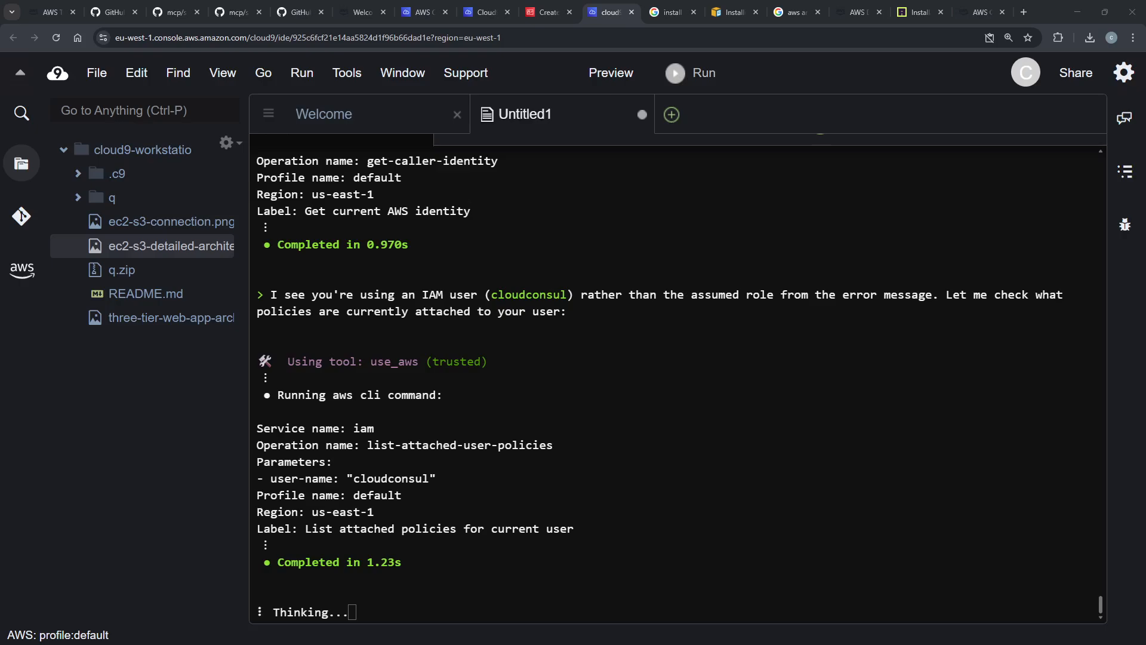
- Review the list-attached-user-policies request, and check the active AWS identity by running aws sts get-caller-identity in the bash terminal
{"action": "left_click_drag", "start_coordinate": [353, 478], "coordinate": [429, 479]}
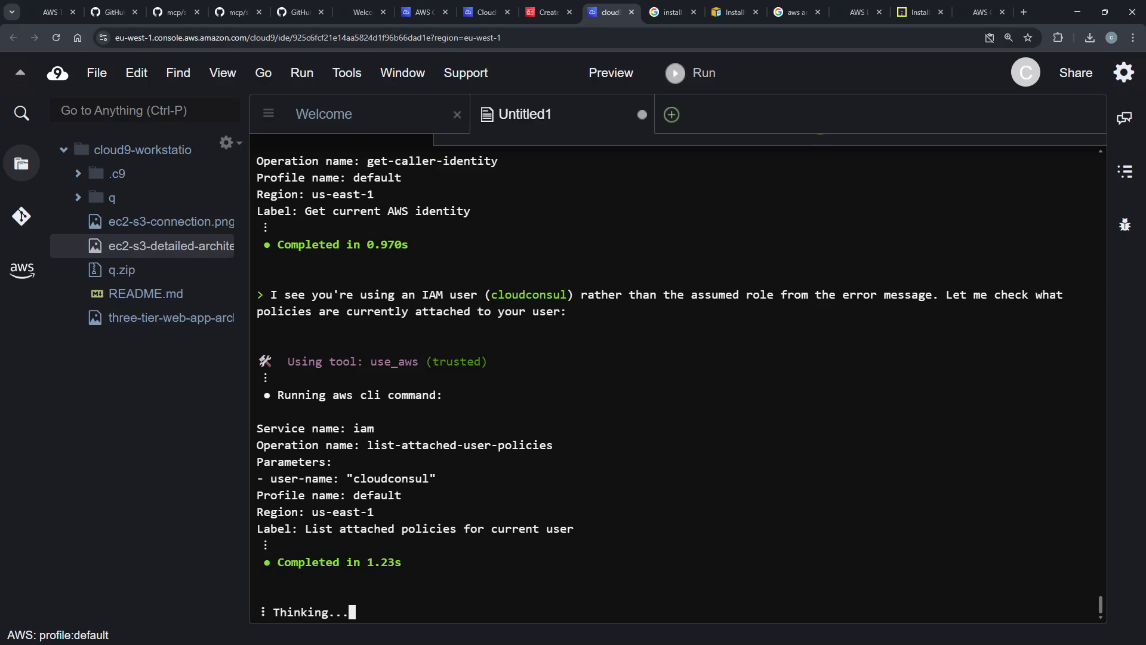
{"action": "left_click_drag", "start_coordinate": [367, 444], "coordinate": [553, 445]}
{"action": "left_click", "coordinate": [553, 445]}
{"action": "left_click_drag", "start_coordinate": [613, 107], "coordinate": [614, 174]}
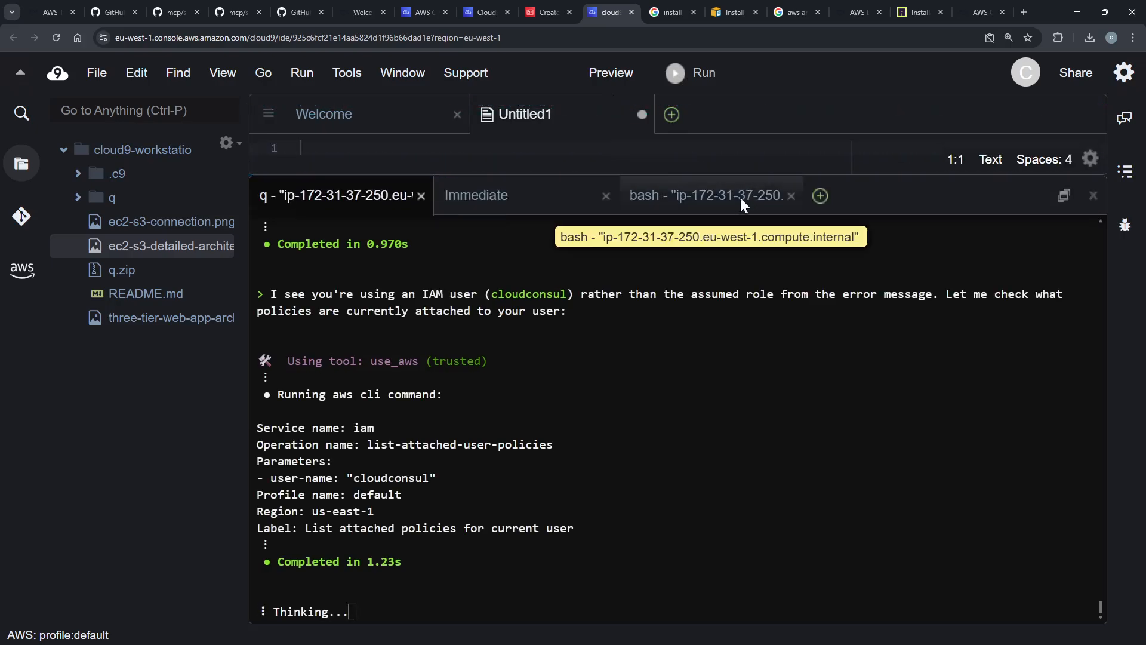
{"action": "left_click", "coordinate": [724, 198]}
{"action": "type", "text": "aw"}
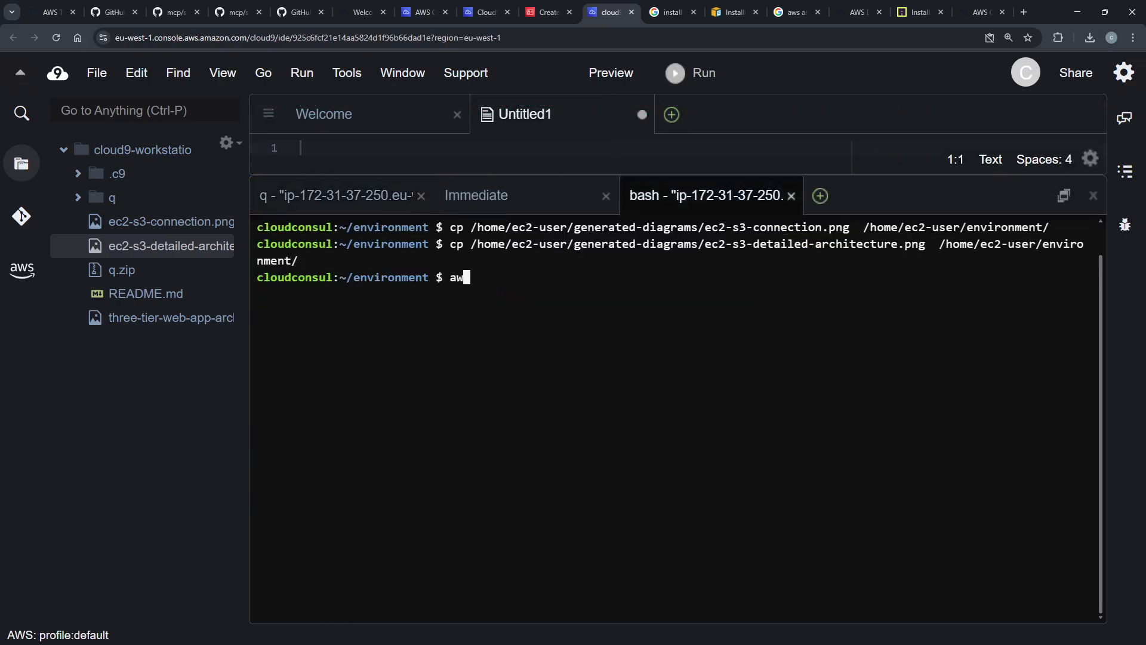
{"action": "type", "text": "s sts get-call"}
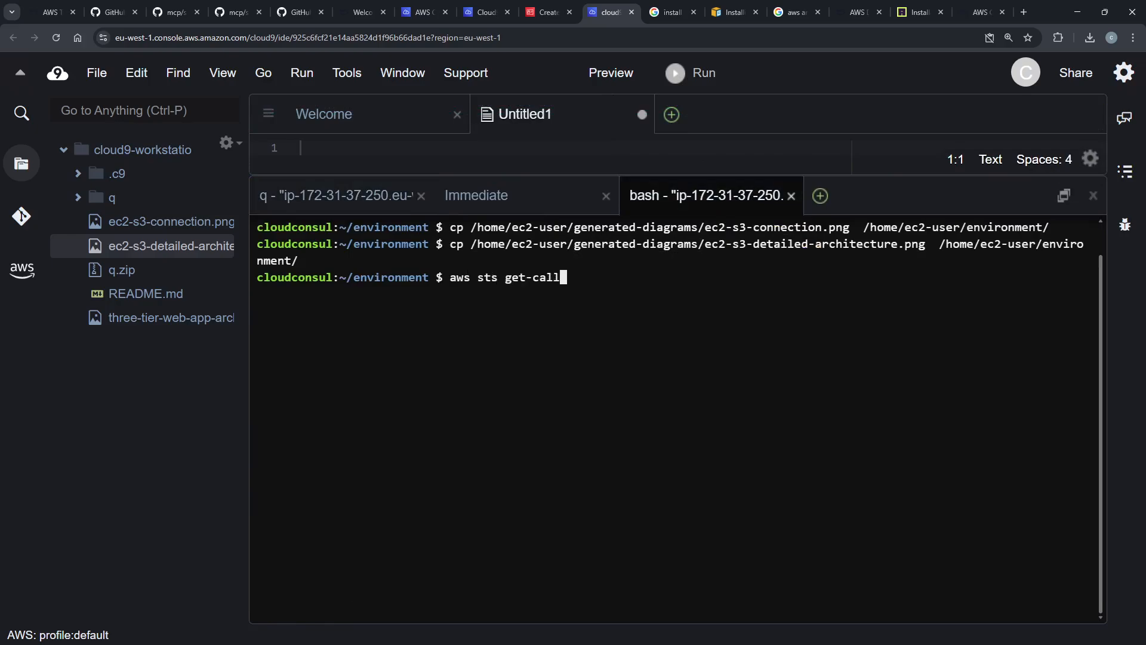
{"action": "type", "text": "er-identity"}
{"action": "key", "text": "Return"}
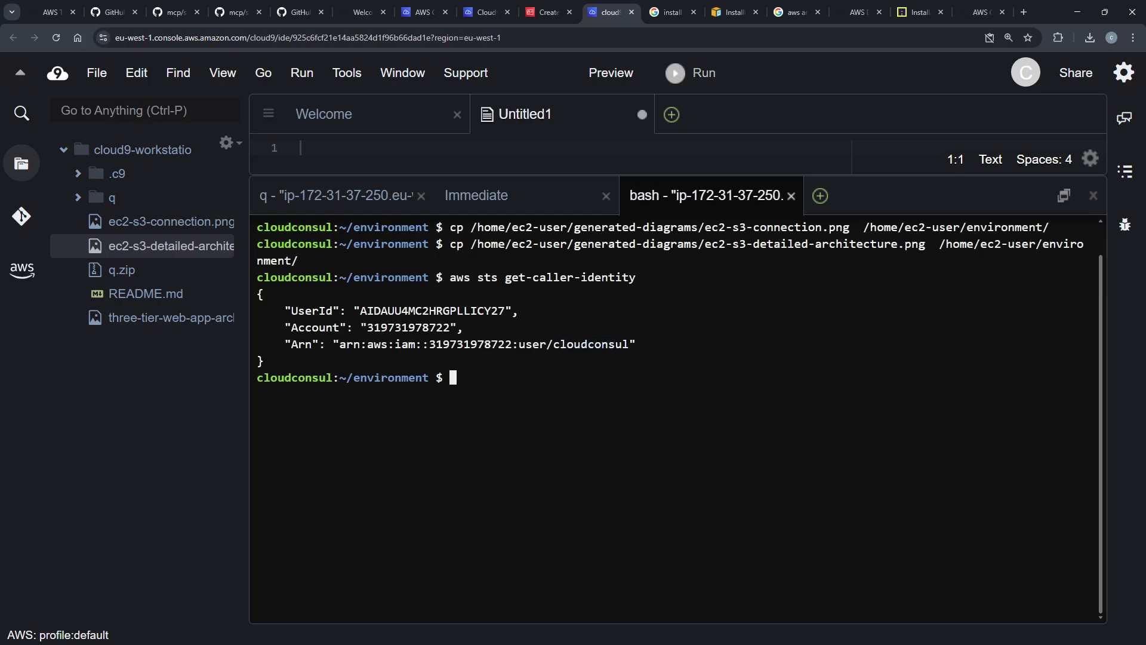
- Return to the Amazon Q session, review the proposed aws ce get-cost-and-usage command, and trust the execute_bash tool with t
{"action": "left_click", "coordinate": [350, 197]}
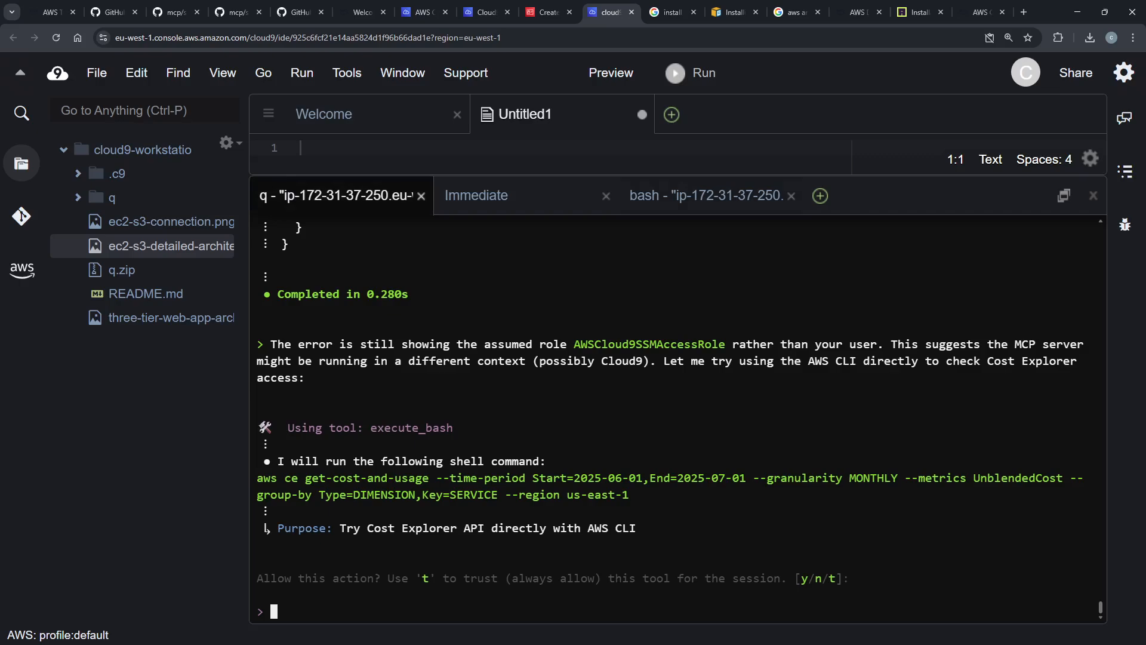
{"action": "left_click_drag", "start_coordinate": [271, 479], "coordinate": [663, 476]}
{"action": "left_click", "coordinate": [663, 477]}
{"action": "type", "text": "t"}
{"action": "key", "text": "Return"}
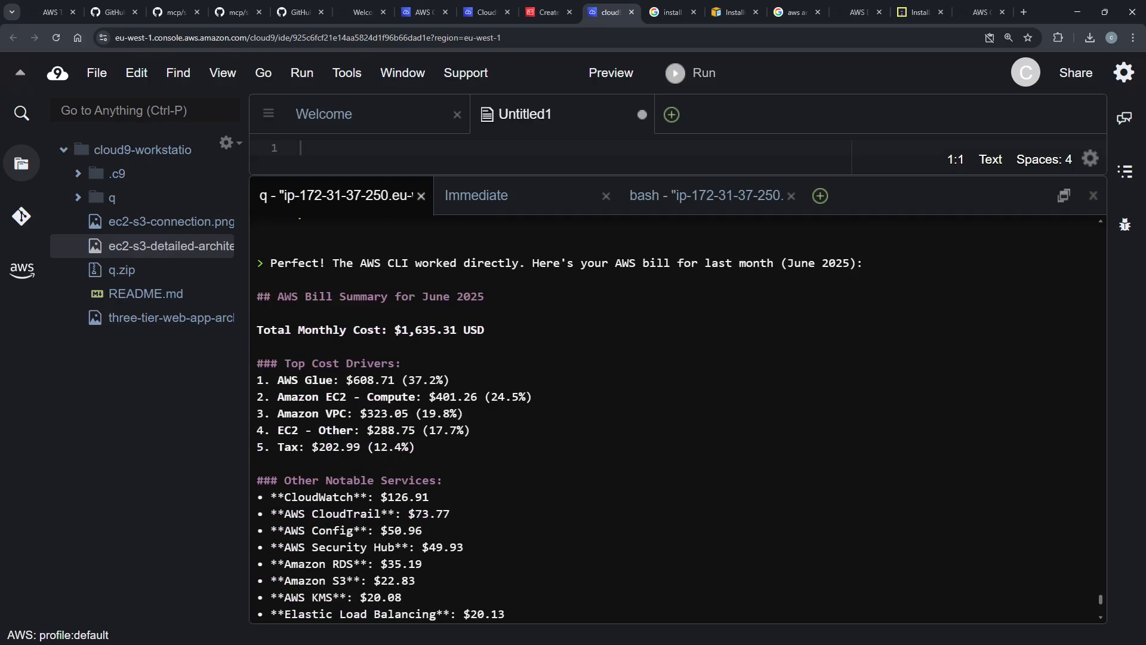
- Read the June 2025 bill summary and answer yes to the offer to break down service costs or compare previous months
{"action": "scroll", "coordinate": [678, 419], "scroll_direction": "up", "scroll_amount": 1}
{"action": "scroll", "coordinate": [678, 419], "scroll_direction": "down", "scroll_amount": 1}
{"action": "scroll", "coordinate": [678, 419], "scroll_direction": "up", "scroll_amount": 1}
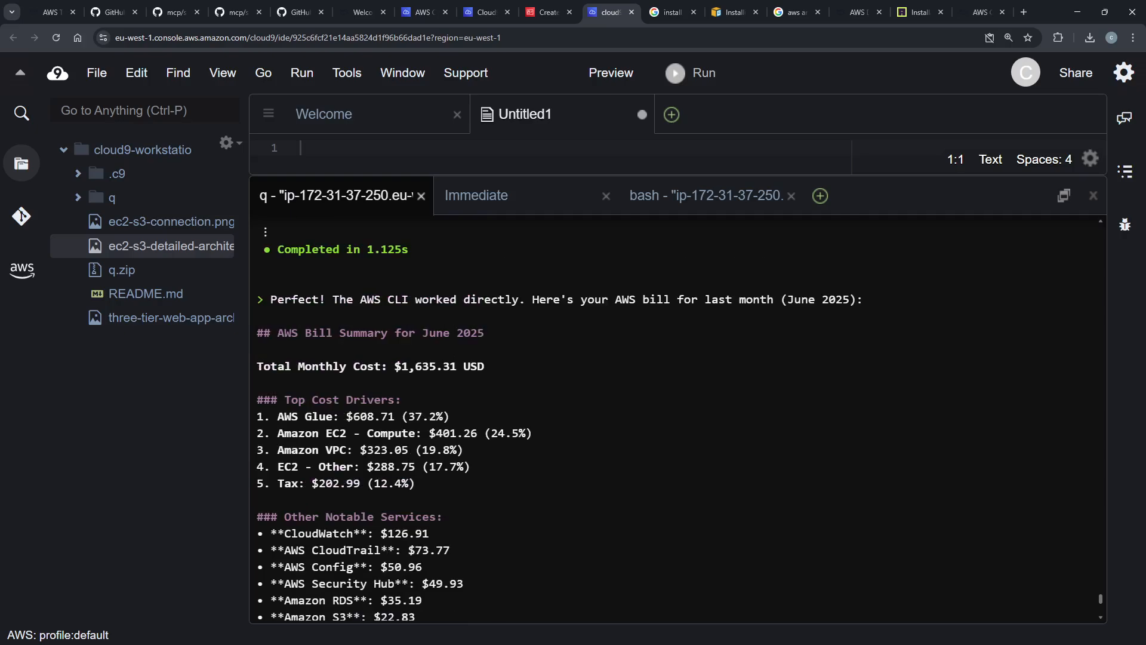
{"action": "left_click_drag", "start_coordinate": [312, 367], "coordinate": [340, 366]}
{"action": "left_click_drag", "start_coordinate": [428, 366], "coordinate": [442, 366]}
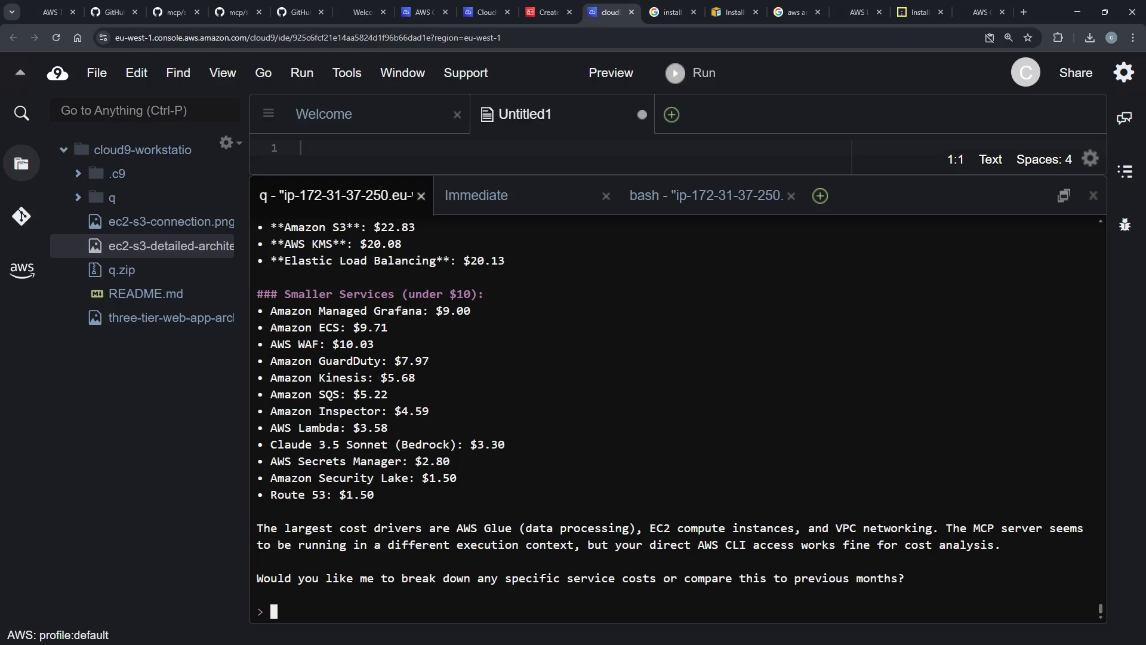
{"action": "type", "text": "yes"}
{"action": "key", "text": "Return"}
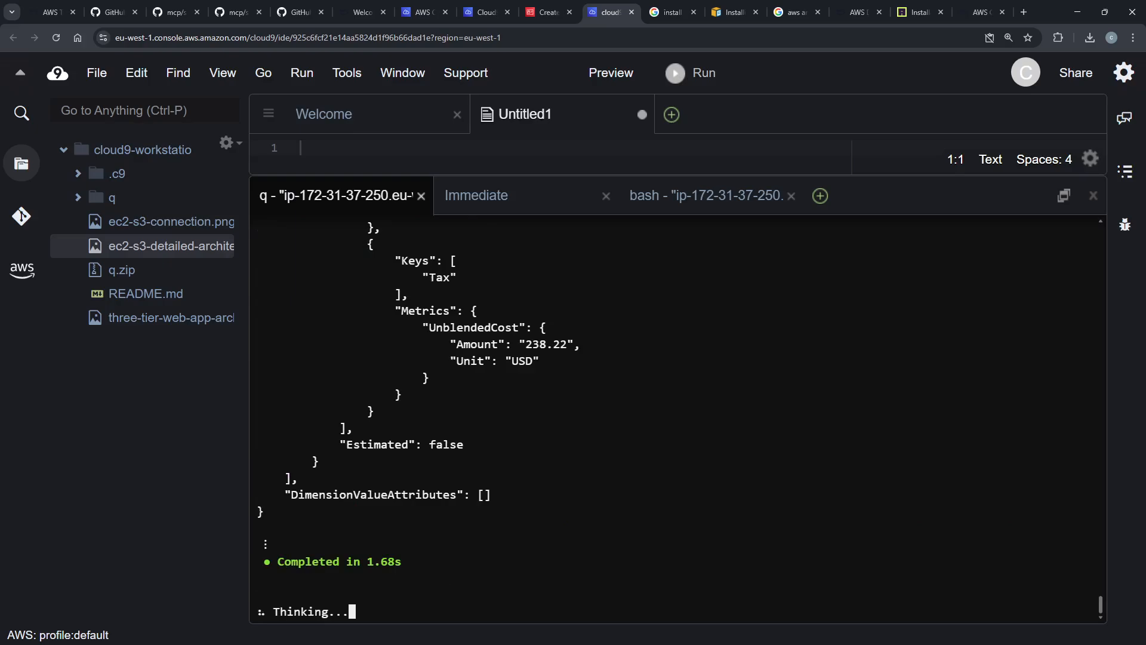
- Review the AWS Glue row in the June versus May comparison and ask "Can you suggest any cost-saving strategies based on my current AWS usage?"
{"action": "scroll", "coordinate": [678, 418], "scroll_direction": "up", "scroll_amount": 3}
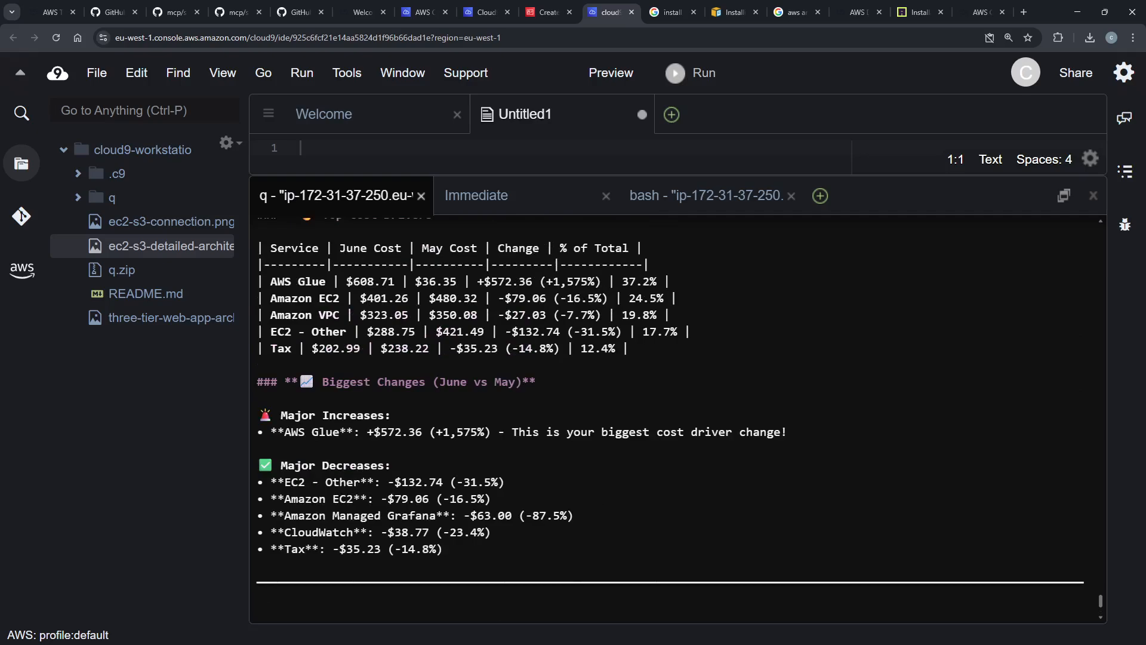
{"action": "left_click_drag", "start_coordinate": [297, 281], "coordinate": [632, 284]}
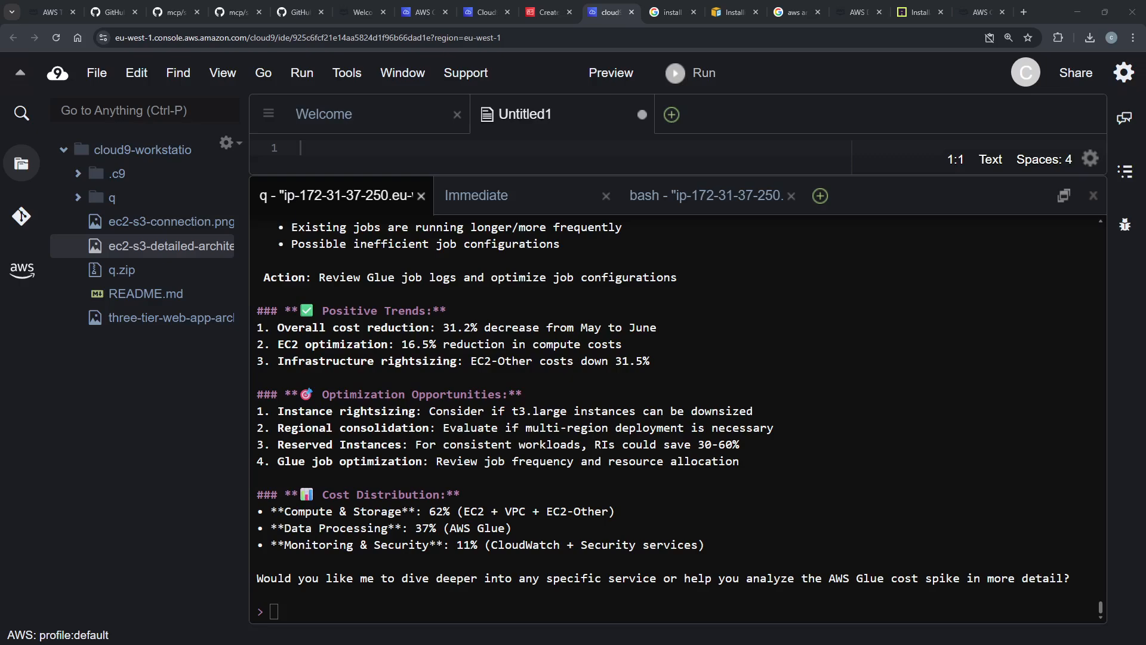
{"action": "type", "text": "Can you suggest any cost-saving strategies based on my current AWS usage?"}
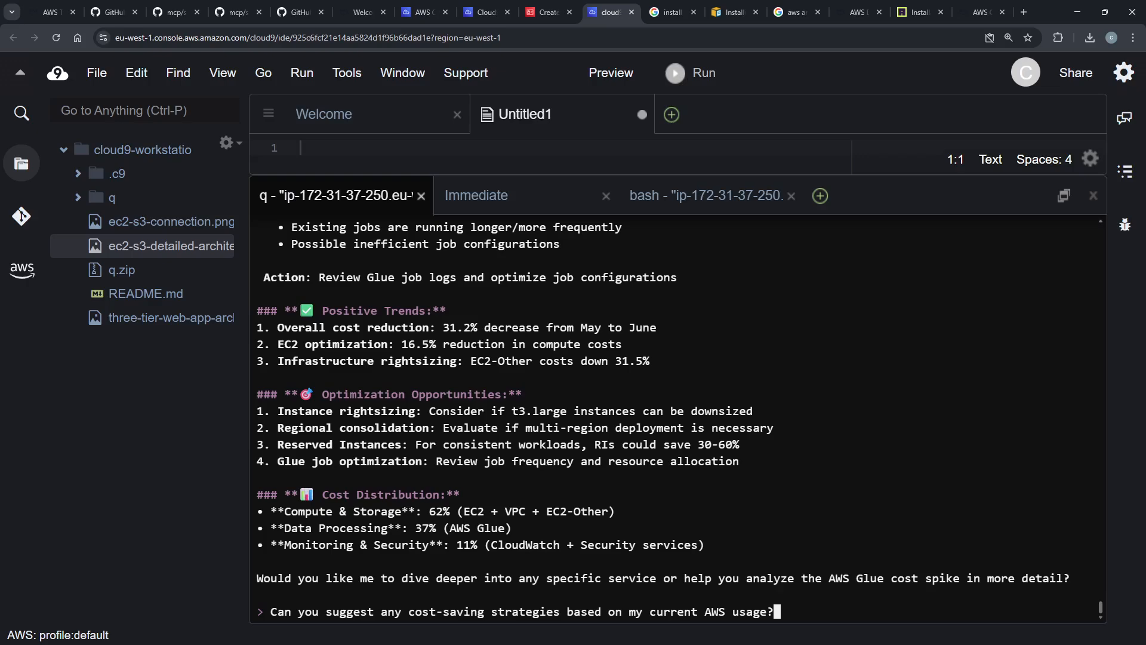
{"action": "key", "text": "Return"}
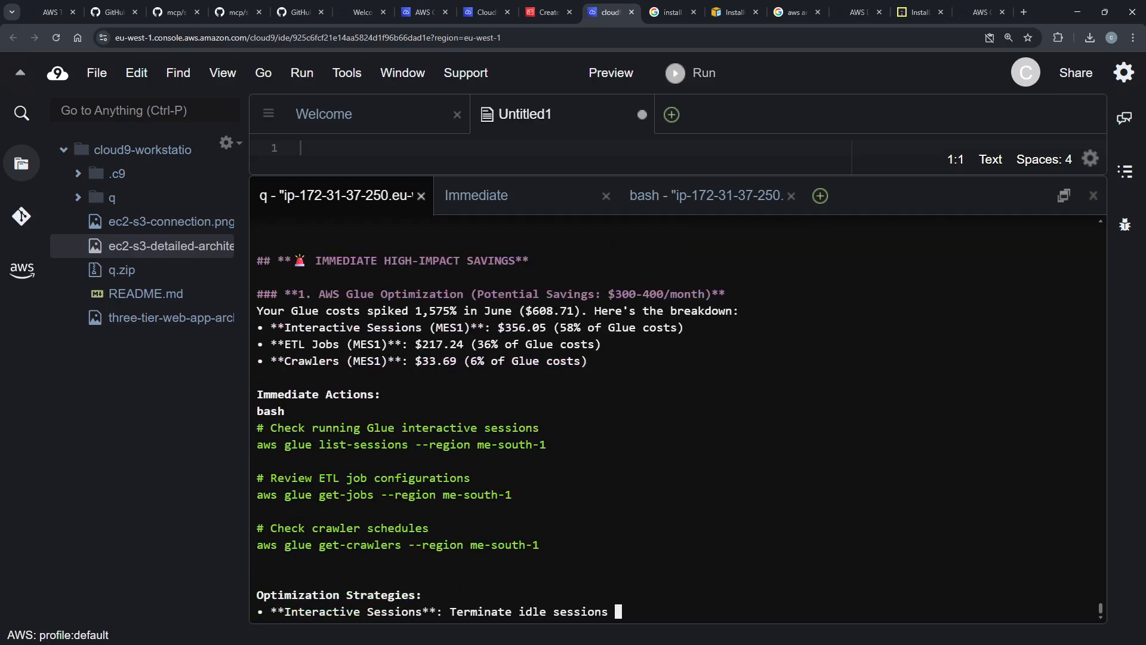
- Read through Amazon Q's cost-saving recommendations, covering Glue, Elastic IPs, VPN, CloudWatch, EC2 rightsizing, Reserved Instances and budget monitoring
{"action": "scroll", "coordinate": [678, 418], "scroll_direction": "up", "scroll_amount": 1}
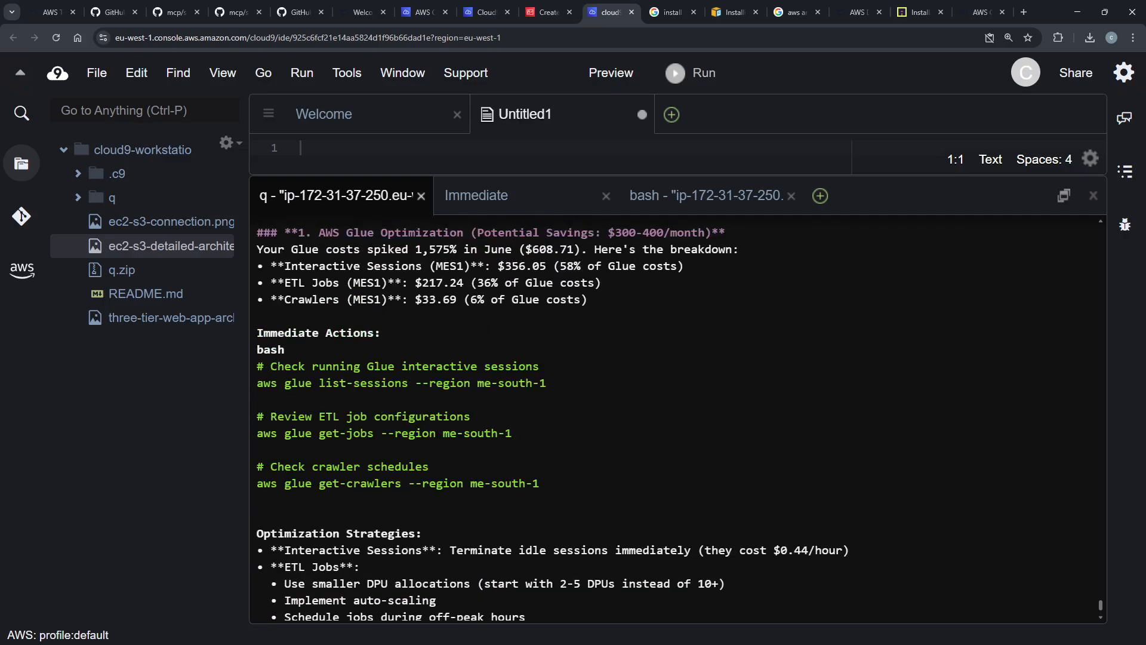
{"action": "scroll", "coordinate": [552, 425], "scroll_direction": "up", "scroll_amount": 1}
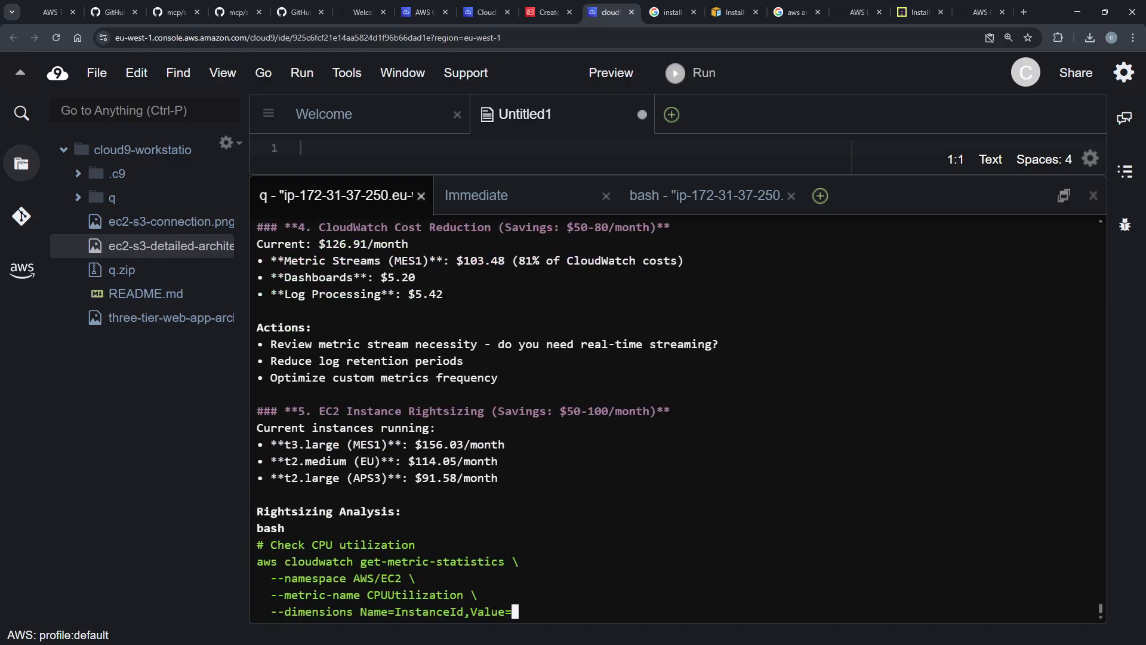
{"action": "scroll", "coordinate": [678, 419], "scroll_direction": "up", "scroll_amount": 3}
{"action": "scroll", "coordinate": [677, 419], "scroll_direction": "up", "scroll_amount": 8}
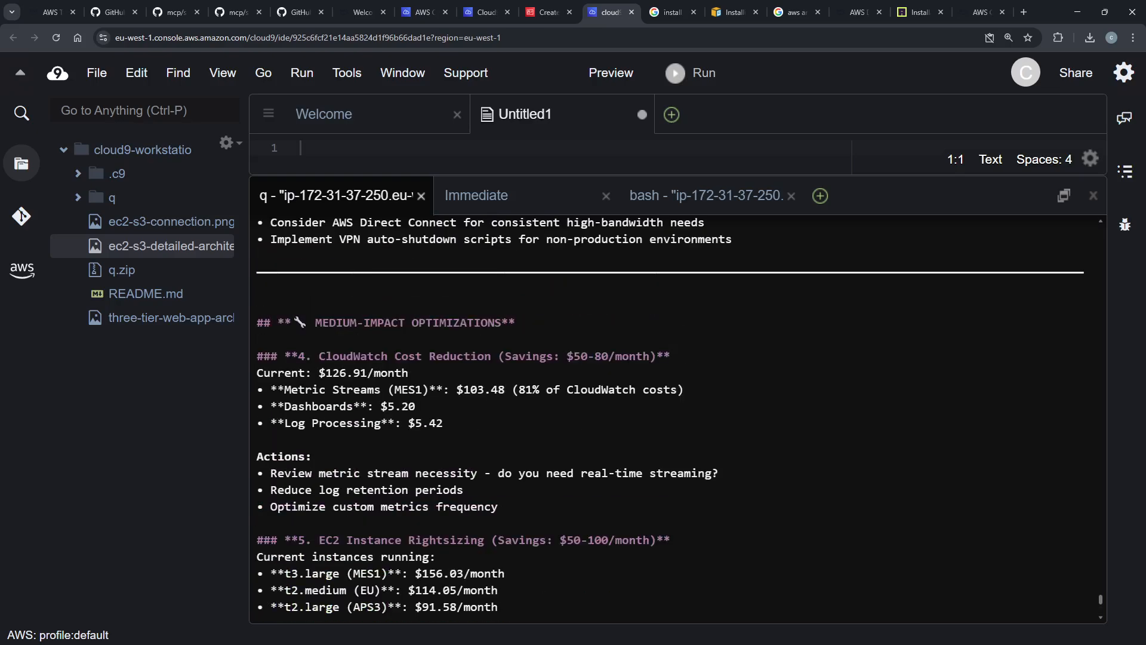
{"action": "scroll", "coordinate": [678, 419], "scroll_direction": "up", "scroll_amount": 4}
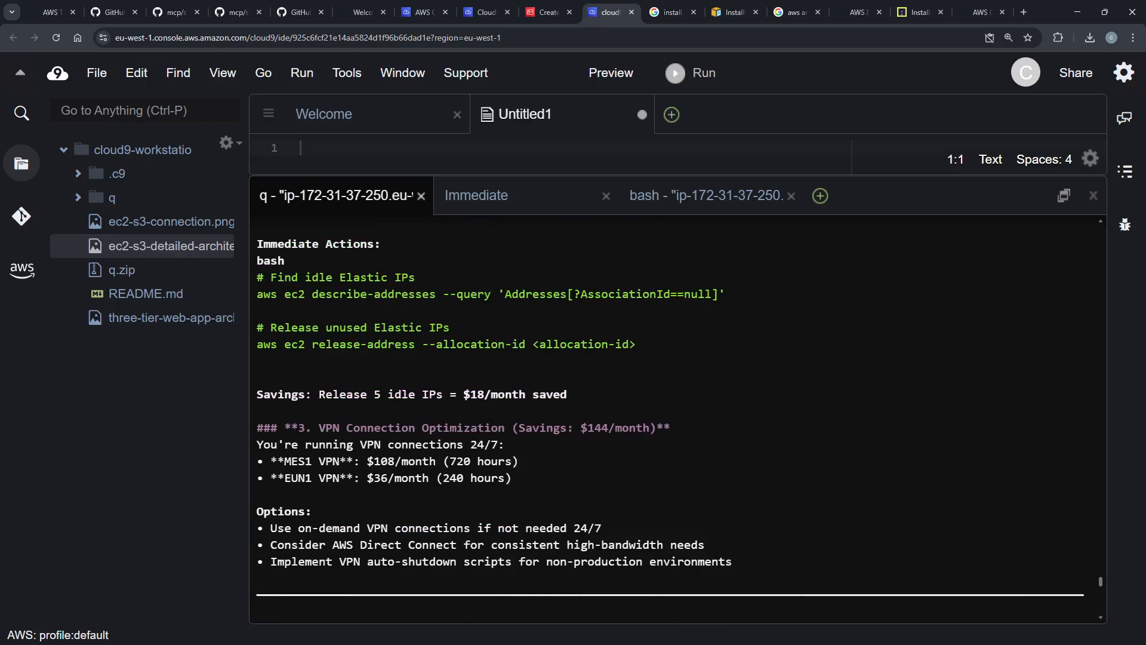
{"action": "scroll", "coordinate": [678, 419], "scroll_direction": "up", "scroll_amount": 5}
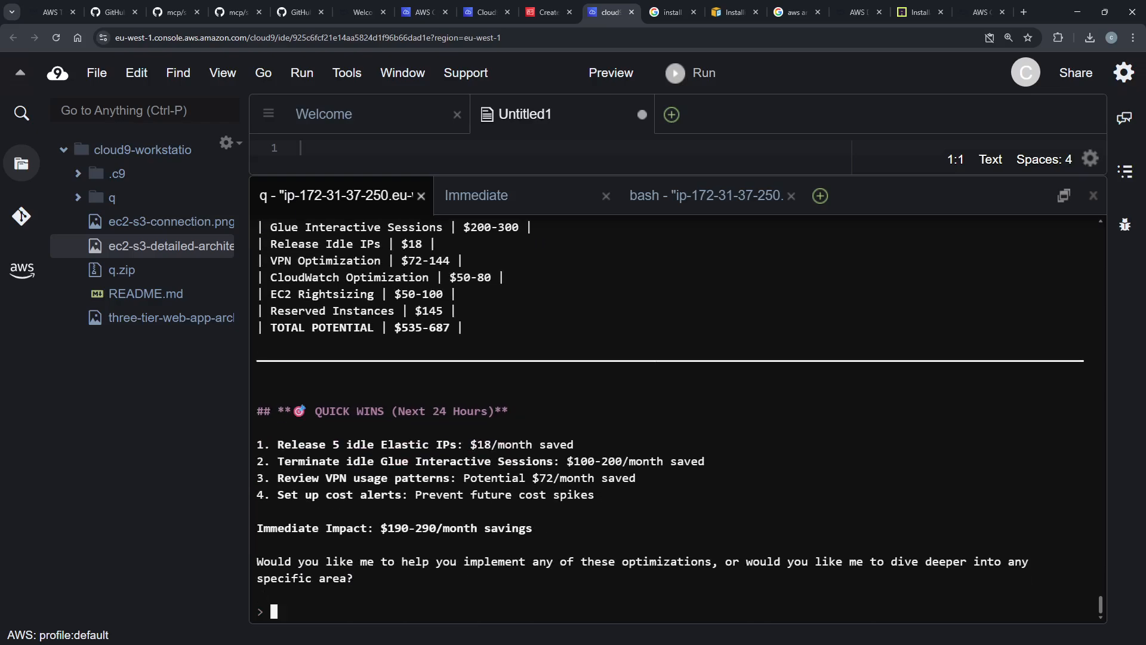
{"action": "scroll", "coordinate": [678, 417], "scroll_direction": "up", "scroll_amount": 10}
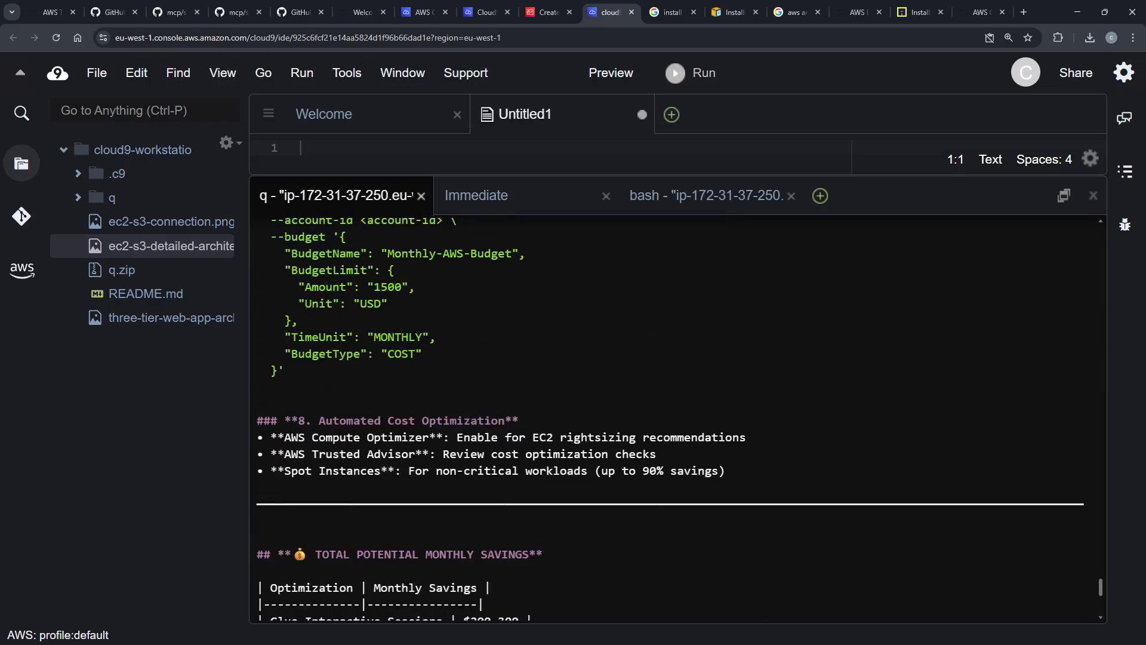
{"action": "scroll", "coordinate": [677, 418], "scroll_direction": "up", "scroll_amount": 7}
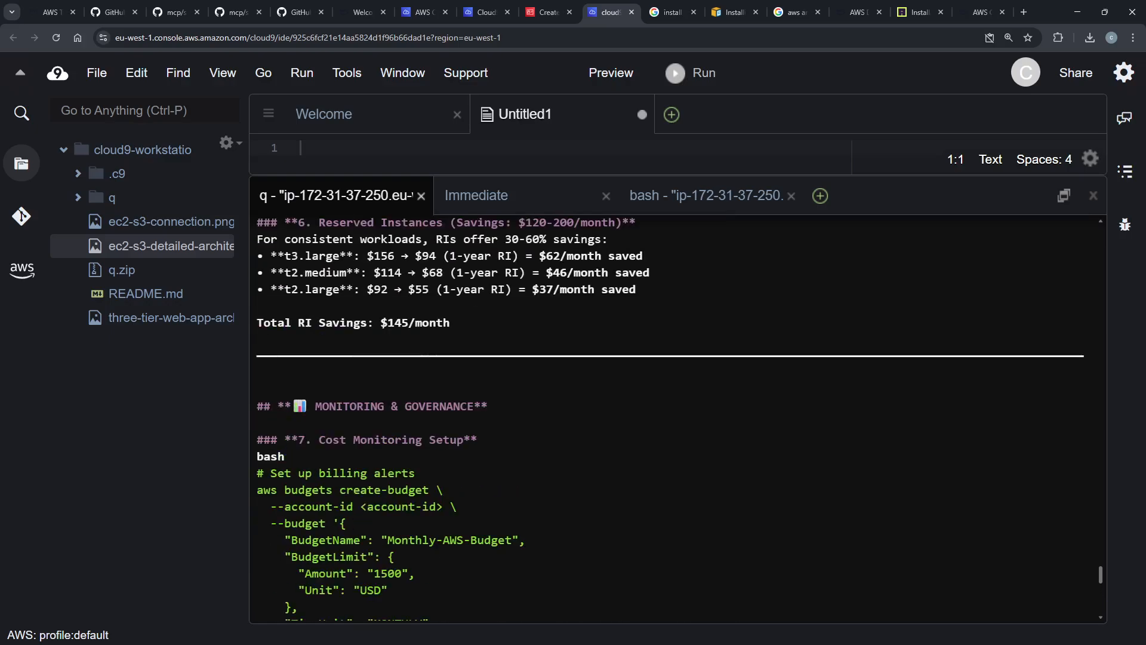
{"action": "scroll", "coordinate": [677, 418], "scroll_direction": "down", "scroll_amount": 6}
{"action": "scroll", "coordinate": [678, 417], "scroll_direction": "down", "scroll_amount": 1}
{"action": "scroll", "coordinate": [678, 418], "scroll_direction": "up", "scroll_amount": 6}
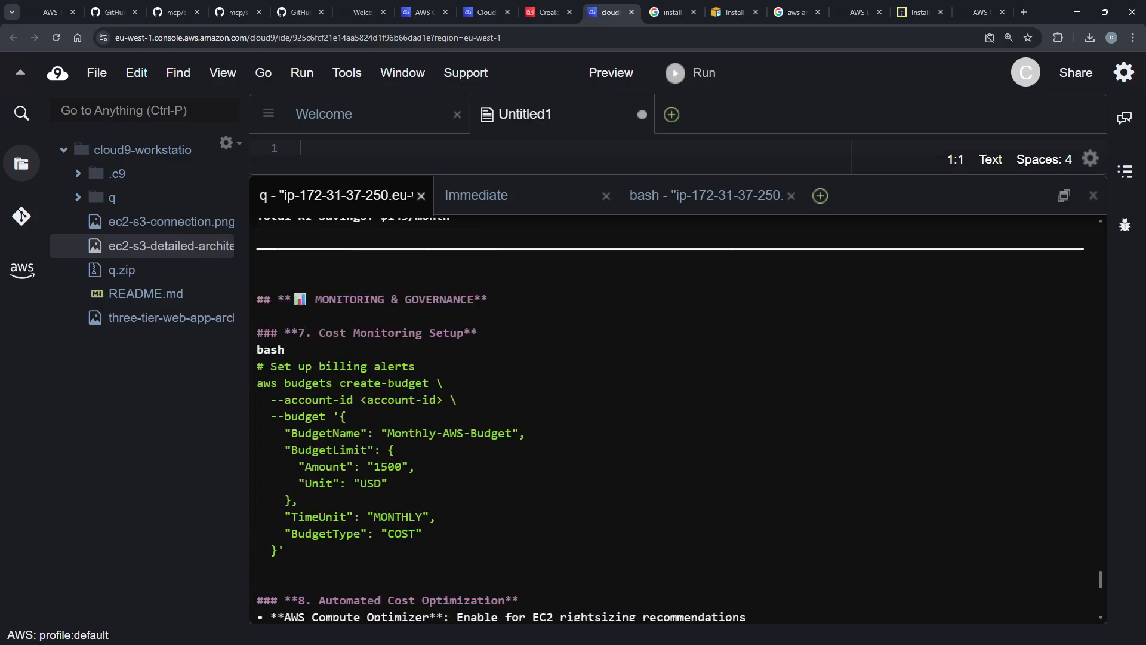
{"action": "scroll", "coordinate": [677, 417], "scroll_direction": "up", "scroll_amount": 9}
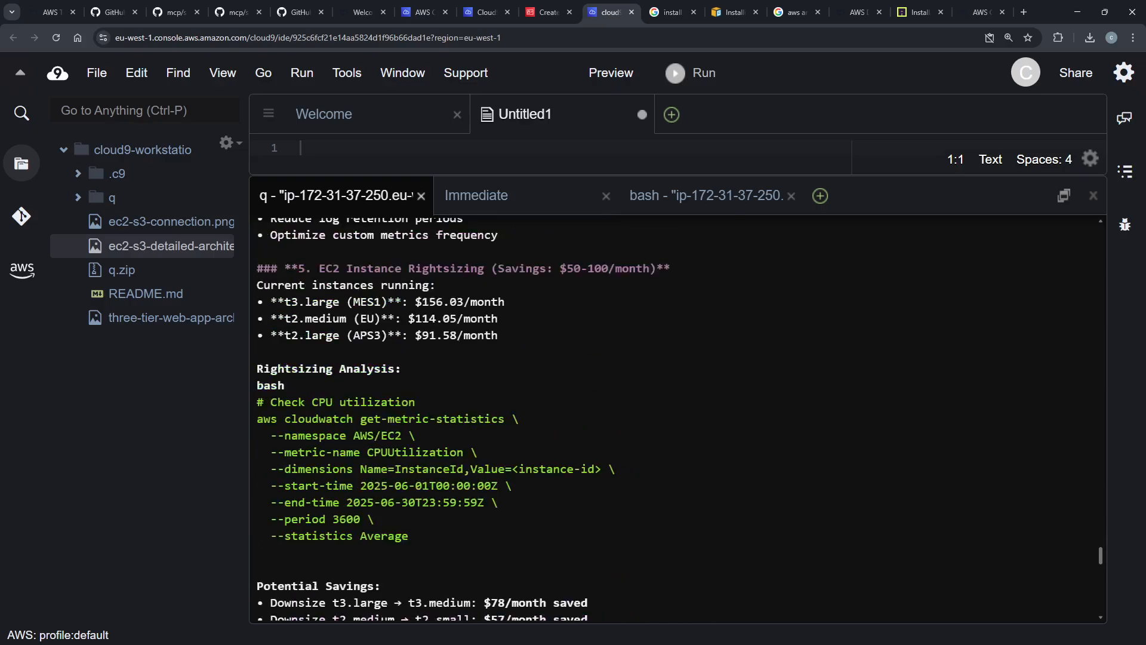
{"action": "scroll", "coordinate": [671, 419], "scroll_direction": "up", "scroll_amount": 8}
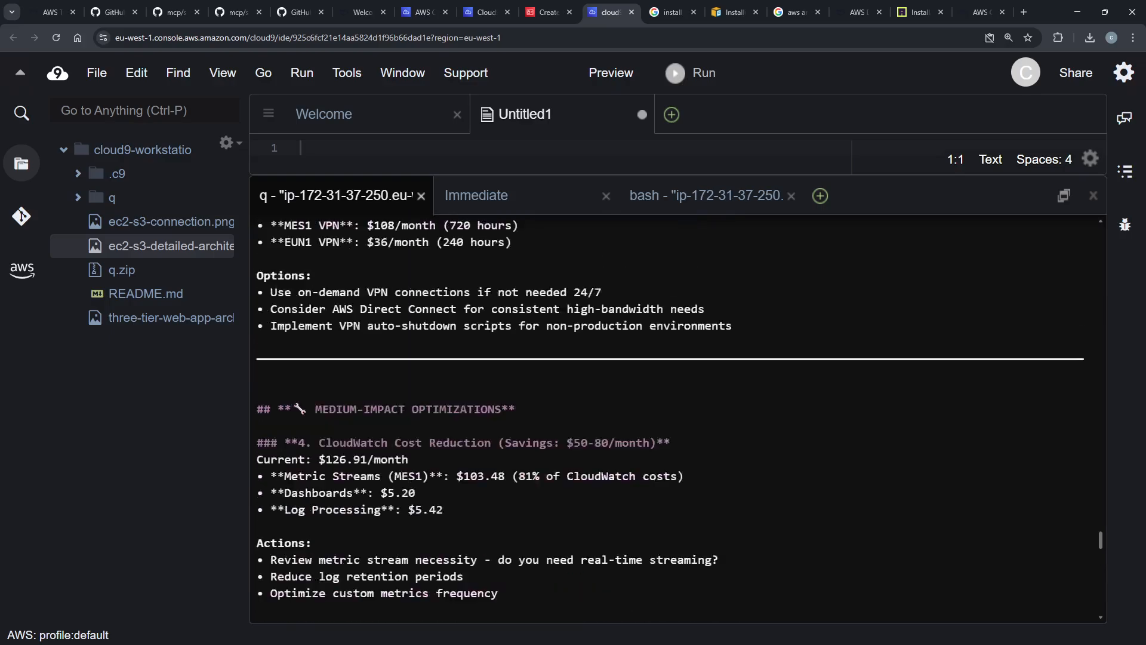
{"action": "scroll", "coordinate": [670, 419], "scroll_direction": "up", "scroll_amount": 7}
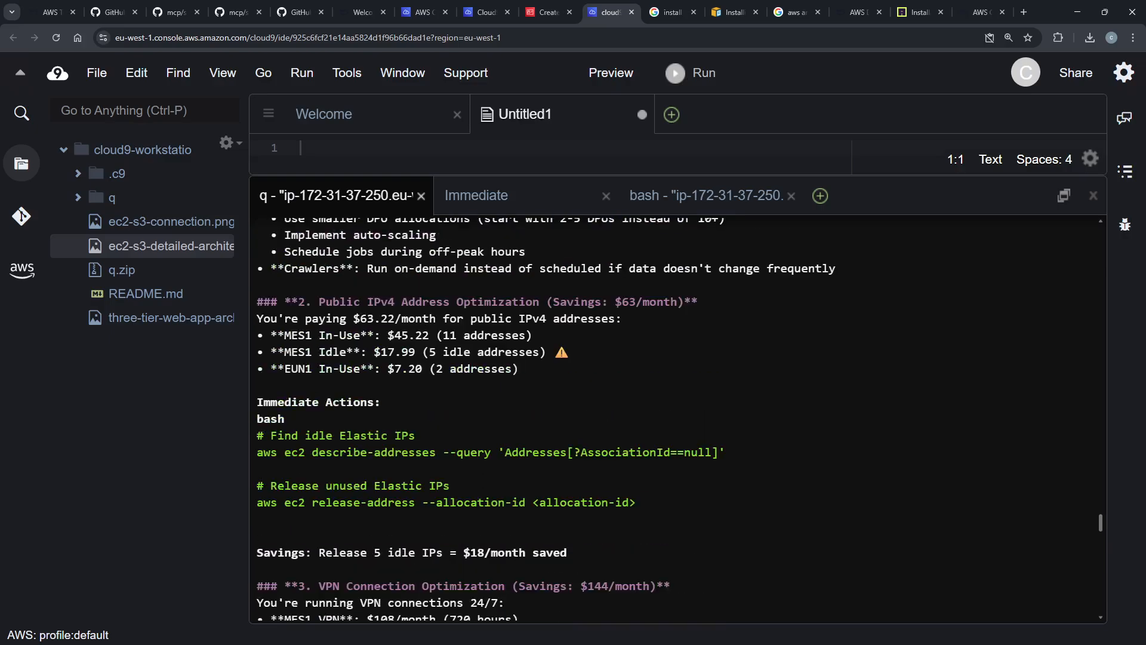
{"action": "scroll", "coordinate": [677, 417], "scroll_direction": "up", "scroll_amount": 4}
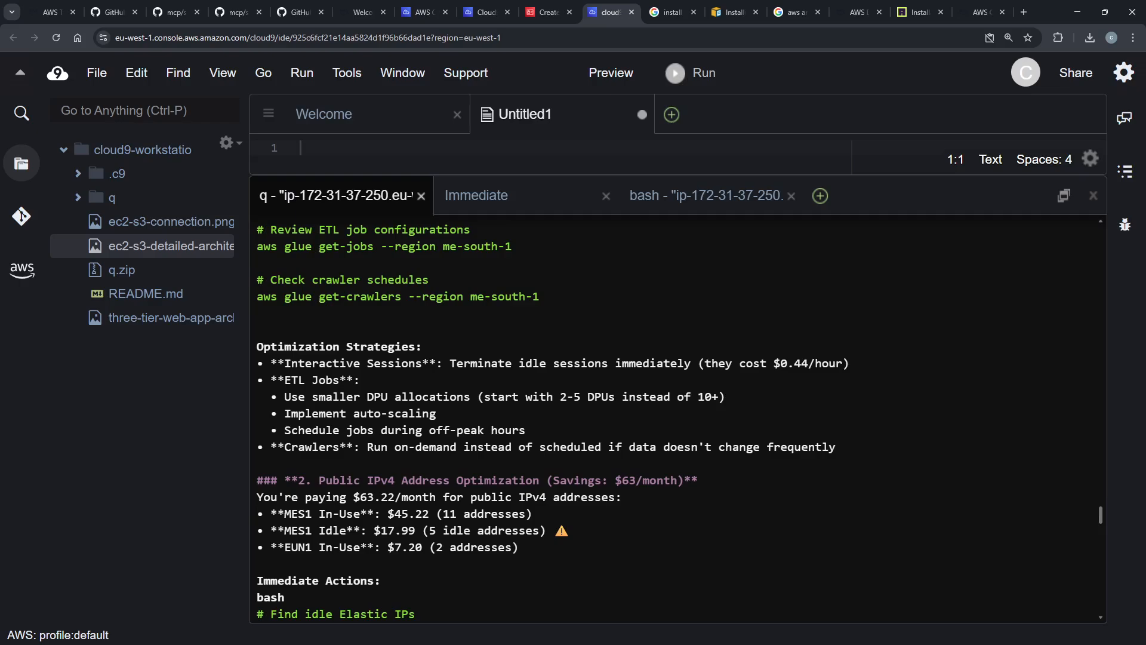
{"action": "scroll", "coordinate": [552, 417], "scroll_direction": "up", "scroll_amount": 3}
{"action": "scroll", "coordinate": [677, 417], "scroll_direction": "down", "scroll_amount": 5}
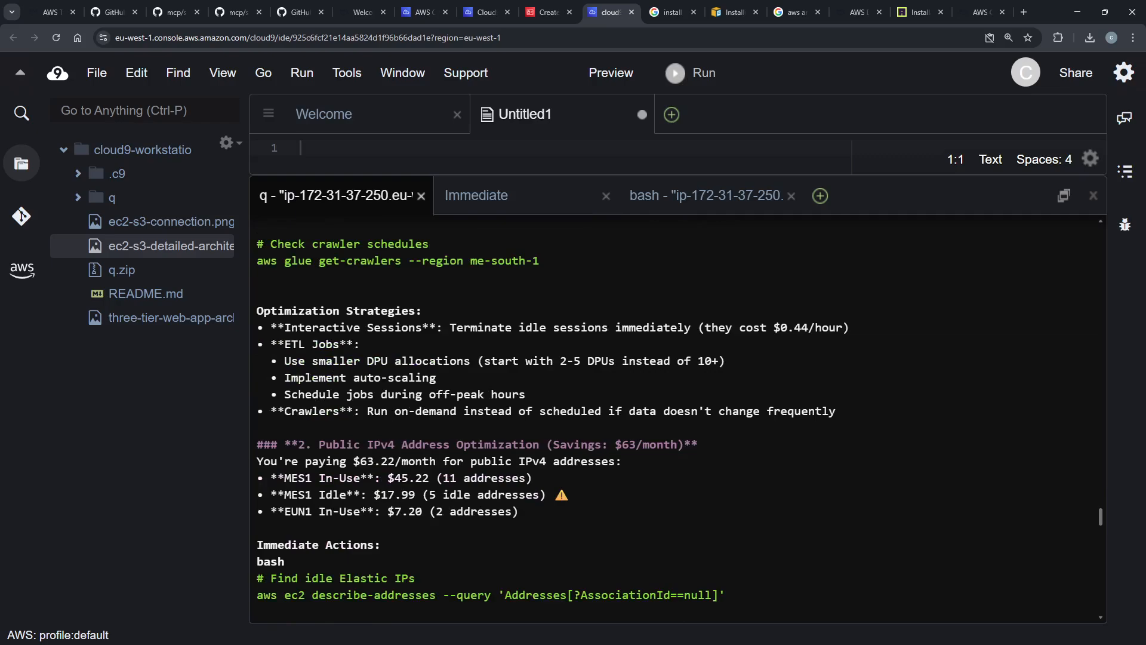
- Examine the Glue optimization strategies, the public IPv4 address optimization, and the CloudWatch cost reduction items and actions
{"action": "left_click_drag", "start_coordinate": [450, 327], "coordinate": [684, 327]}
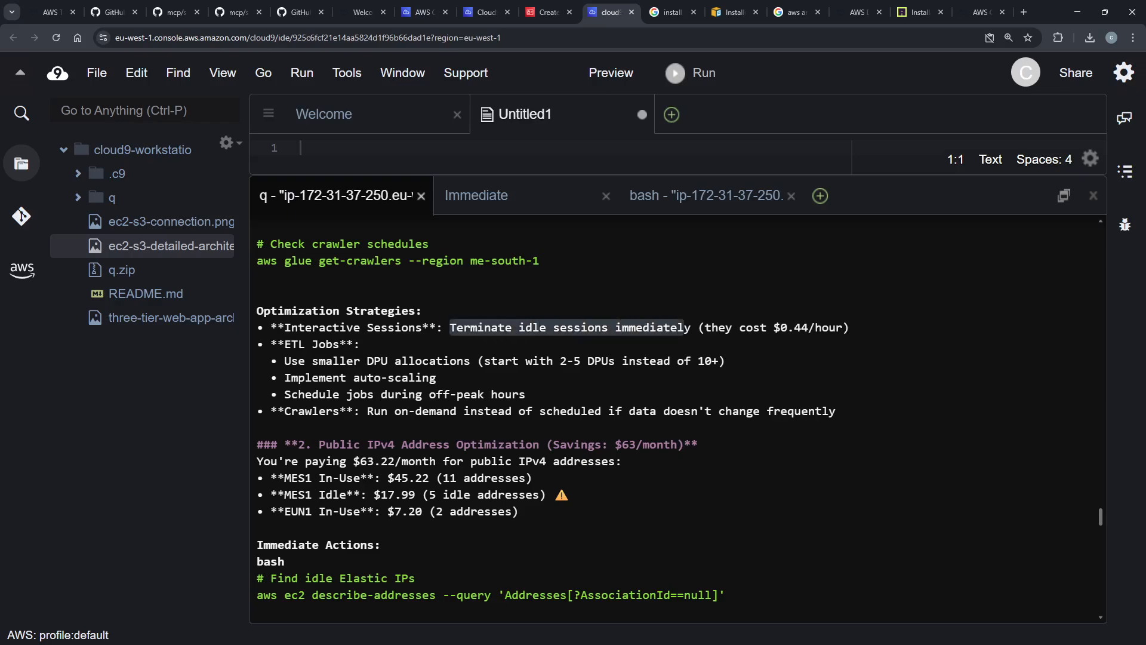
{"action": "left_click_drag", "start_coordinate": [346, 360], "coordinate": [478, 361]}
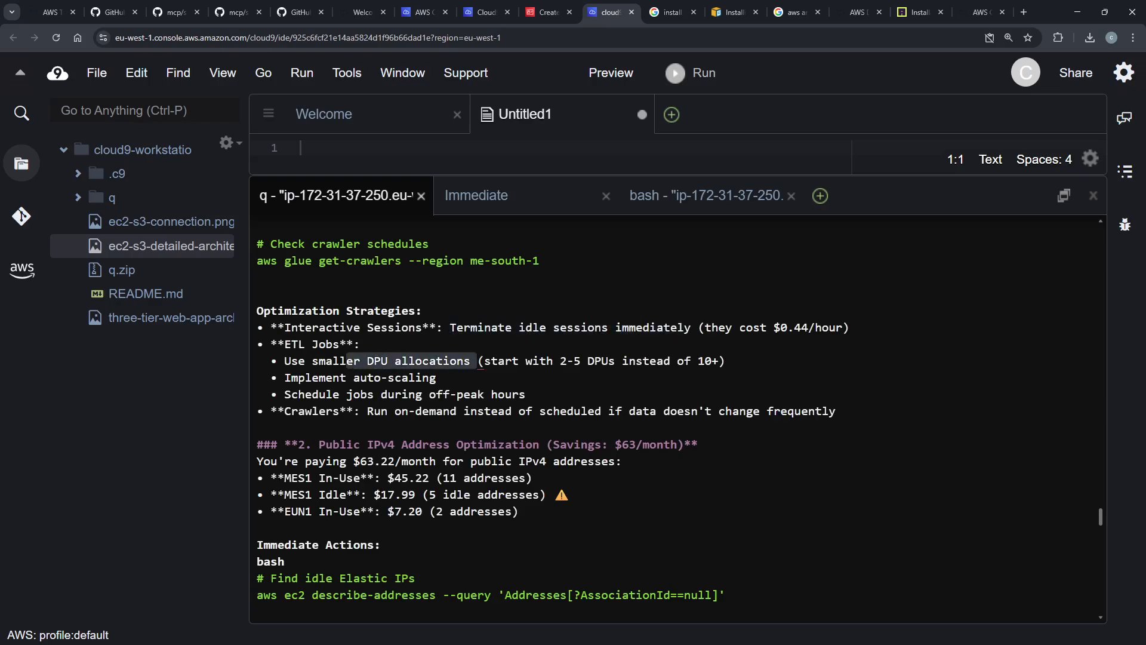
{"action": "left_click_drag", "start_coordinate": [312, 394], "coordinate": [505, 394]}
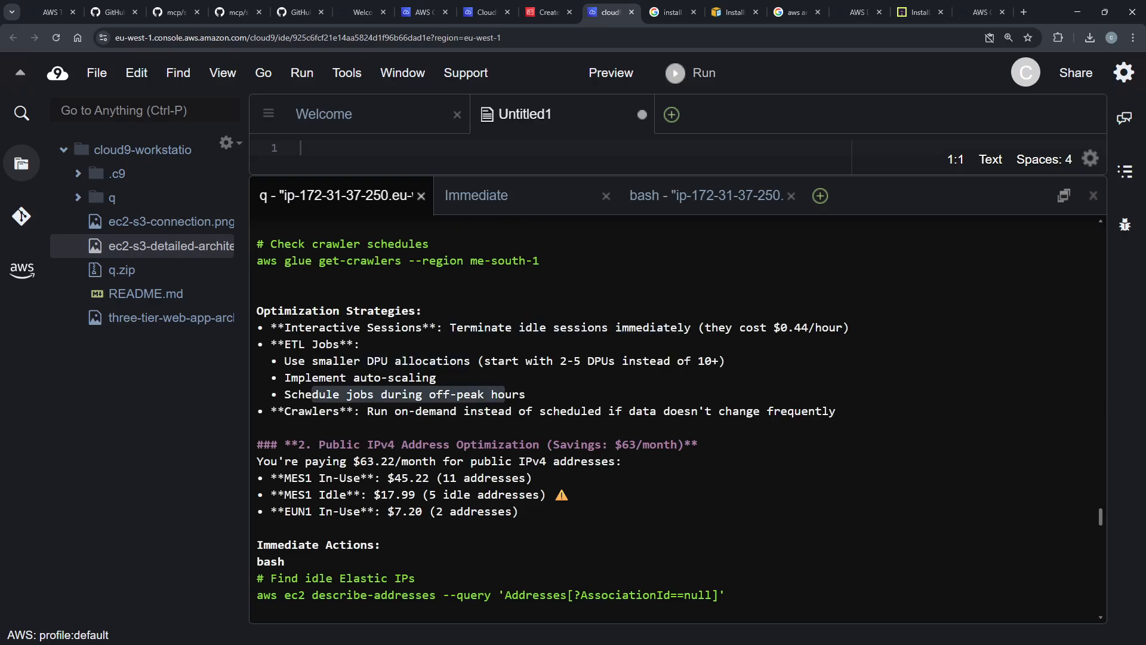
{"action": "left_click_drag", "start_coordinate": [360, 444], "coordinate": [512, 444]}
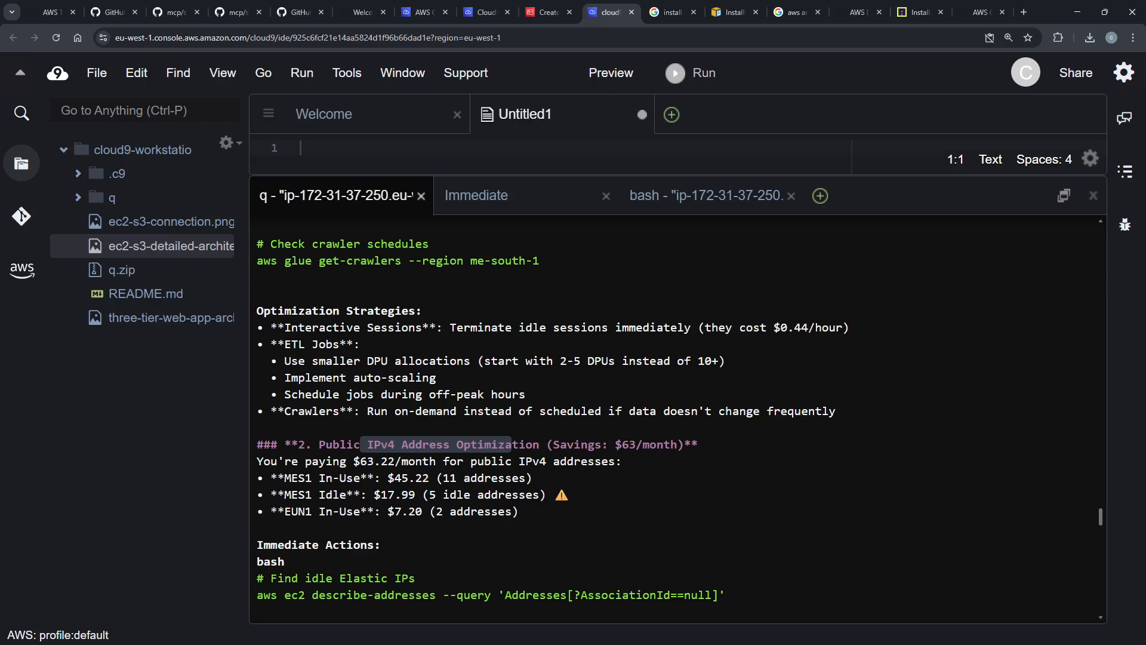
{"action": "scroll", "coordinate": [552, 417], "scroll_direction": "down", "scroll_amount": 4}
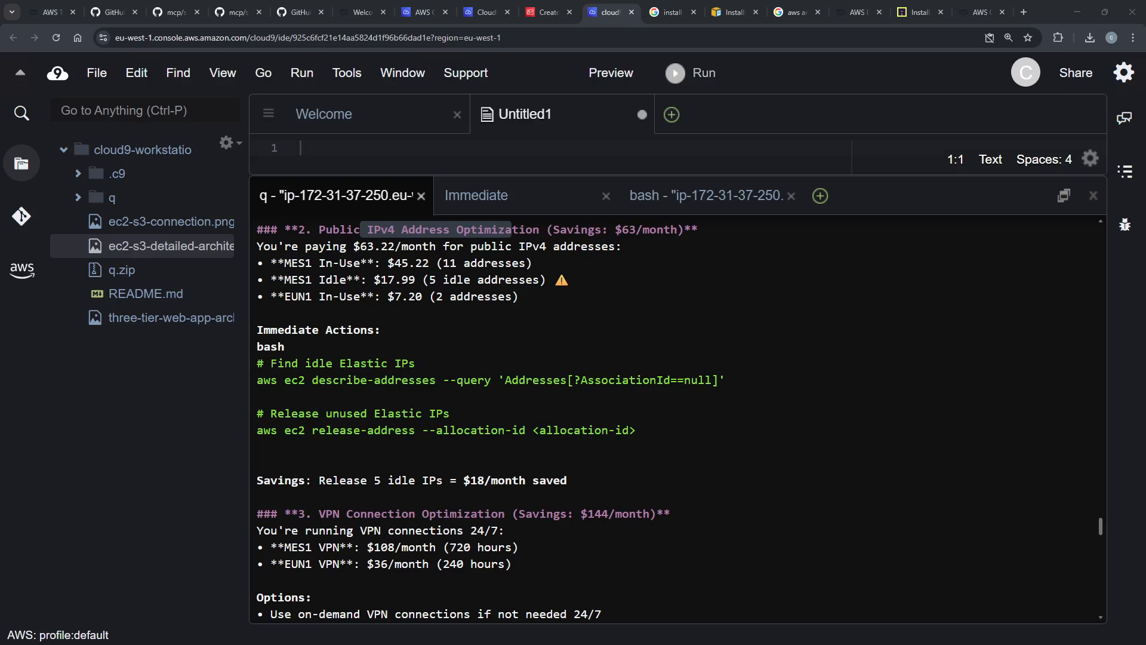
{"action": "scroll", "coordinate": [677, 417], "scroll_direction": "down", "scroll_amount": 7}
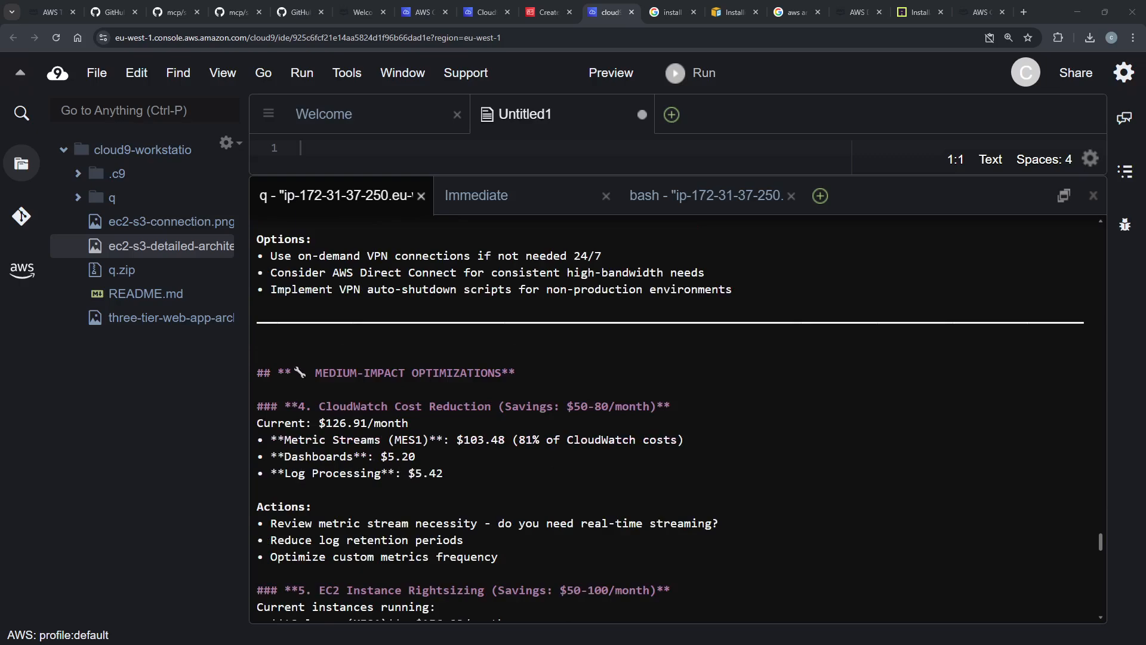
{"action": "left_click_drag", "start_coordinate": [312, 406], "coordinate": [512, 405]}
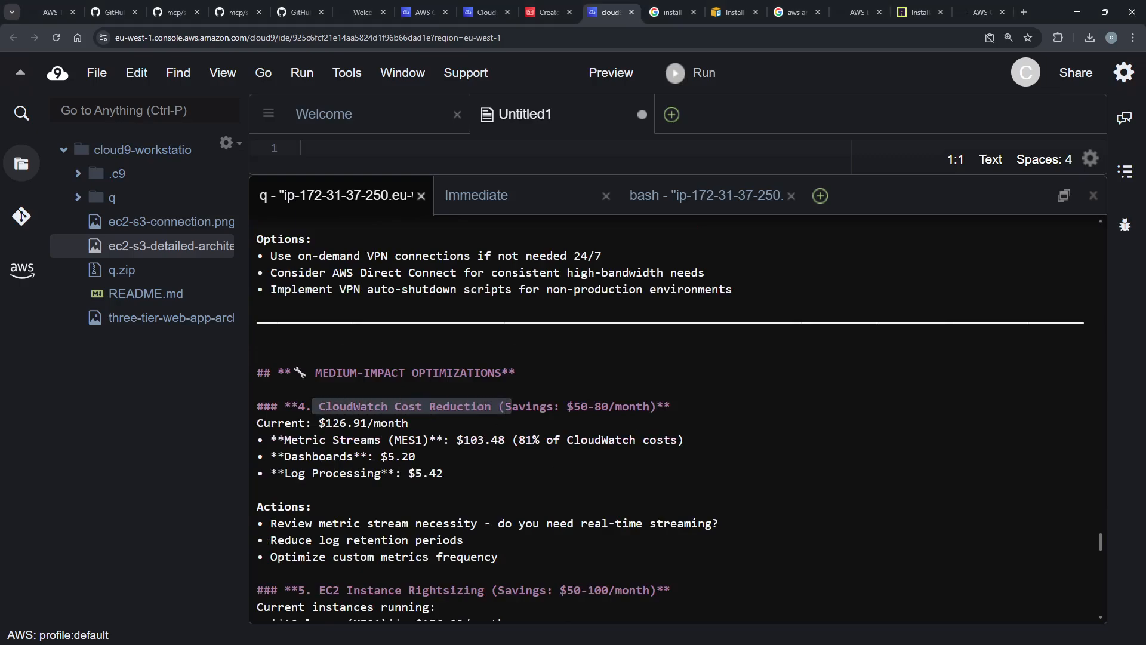
{"action": "left_click_drag", "start_coordinate": [304, 440], "coordinate": [483, 556]}
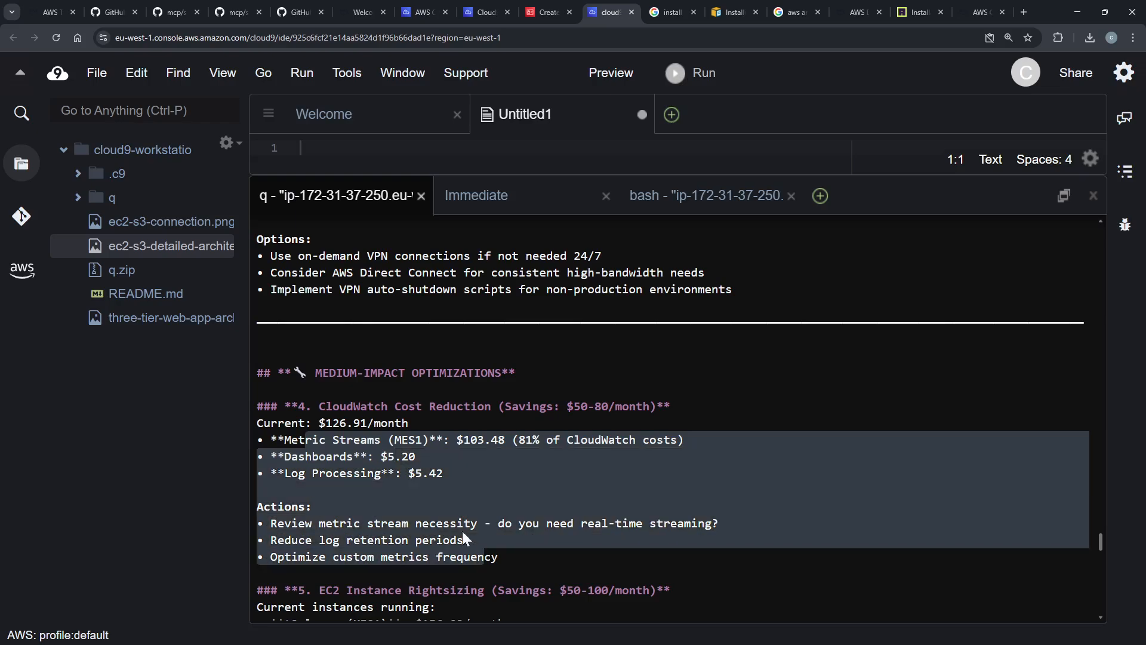
- Examine the EC2 Instance Rightsizing recommendation, including the running instances, the CPU utilization check command and the potential downsizing savings
{"action": "scroll", "coordinate": [656, 527], "scroll_direction": "up", "scroll_amount": 1}
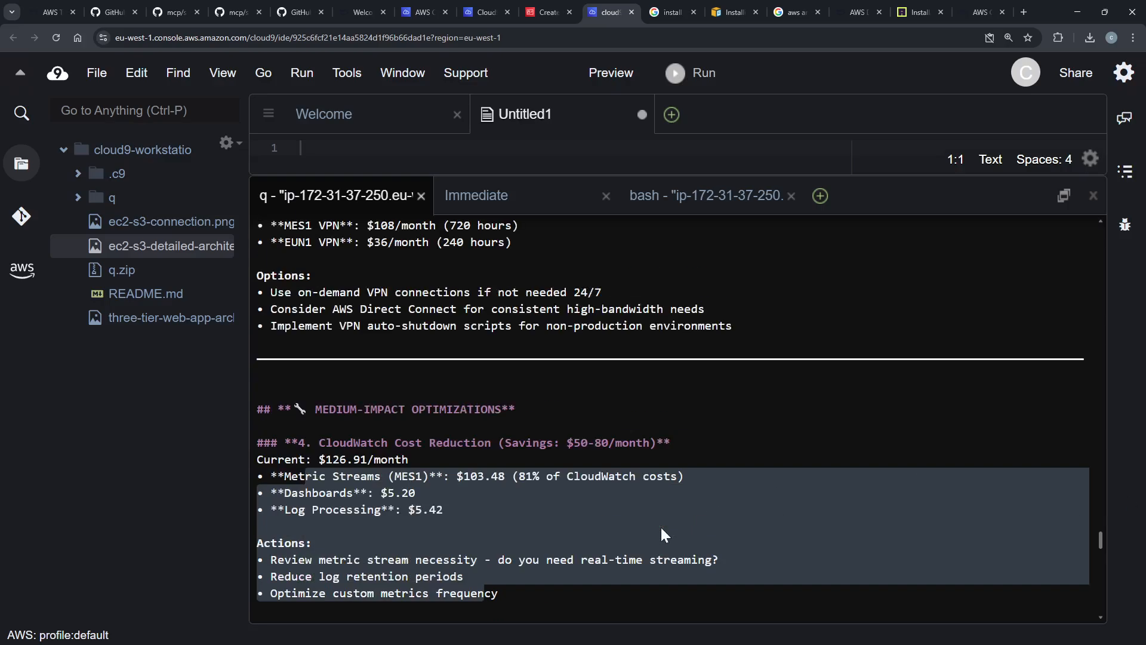
{"action": "scroll", "coordinate": [657, 526], "scroll_direction": "down", "scroll_amount": 2}
{"action": "scroll", "coordinate": [652, 526], "scroll_direction": "down", "scroll_amount": 2}
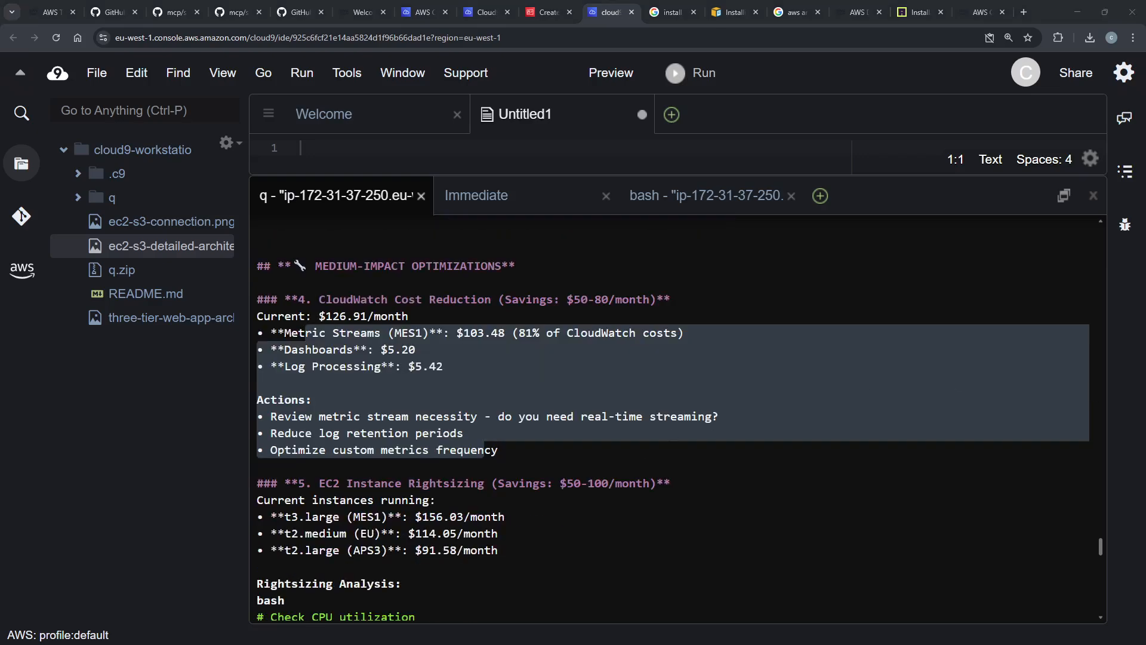
{"action": "left_click", "coordinate": [491, 517]}
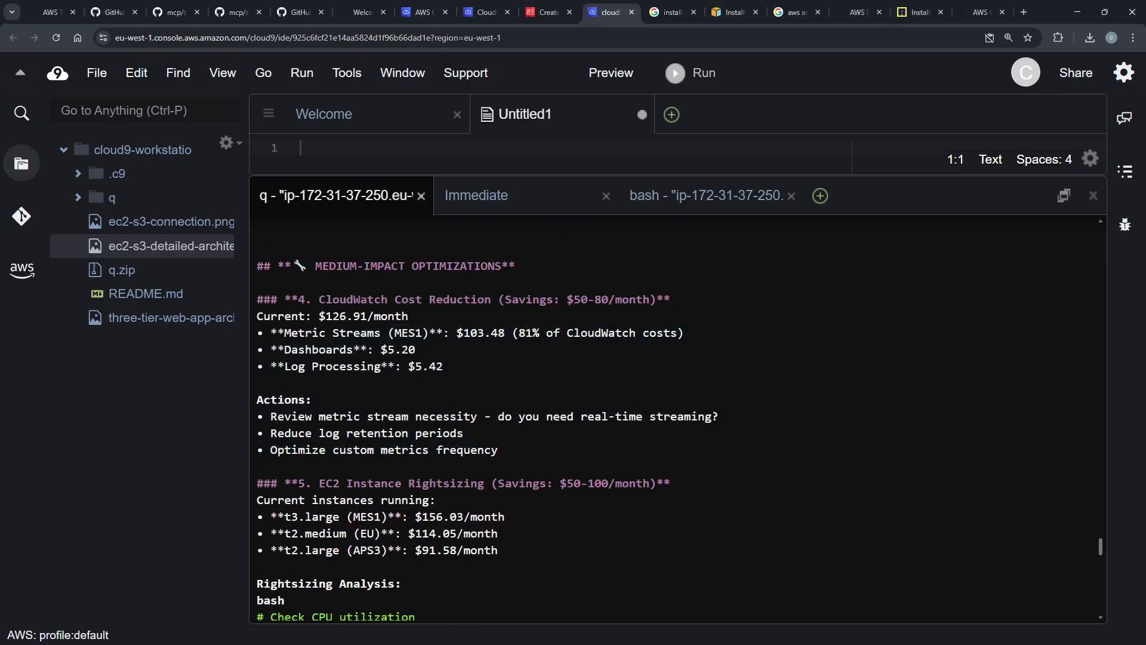
{"action": "left_click_drag", "start_coordinate": [311, 484], "coordinate": [471, 483]}
{"action": "scroll", "coordinate": [471, 484], "scroll_direction": "down", "scroll_amount": 3}
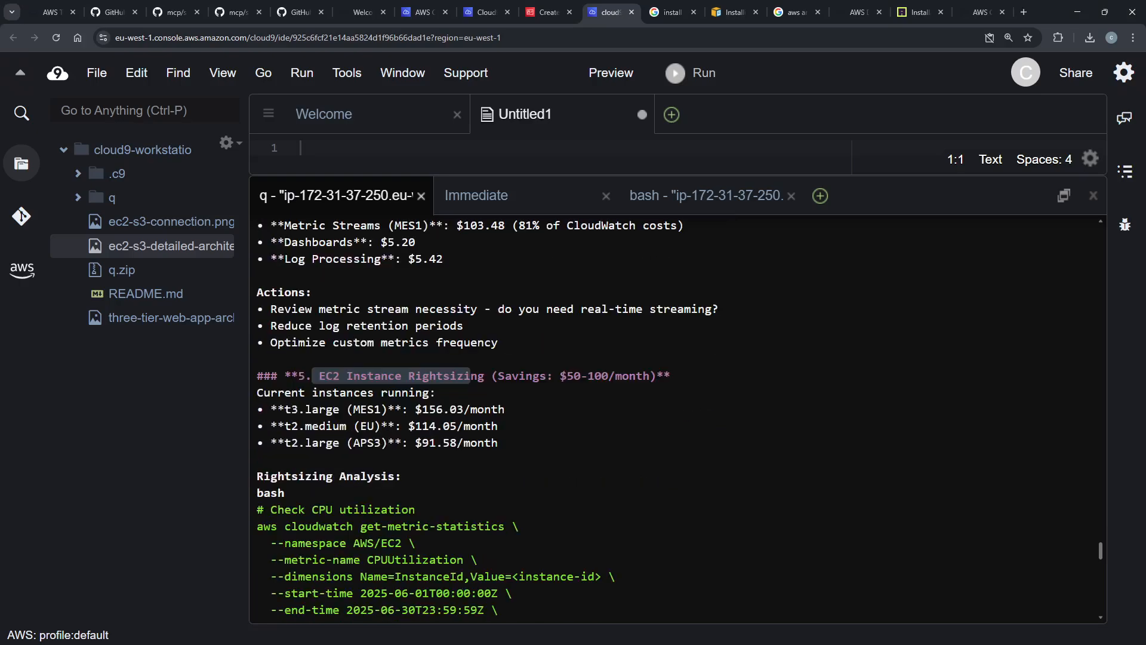
{"action": "scroll", "coordinate": [471, 484], "scroll_direction": "down", "scroll_amount": 1}
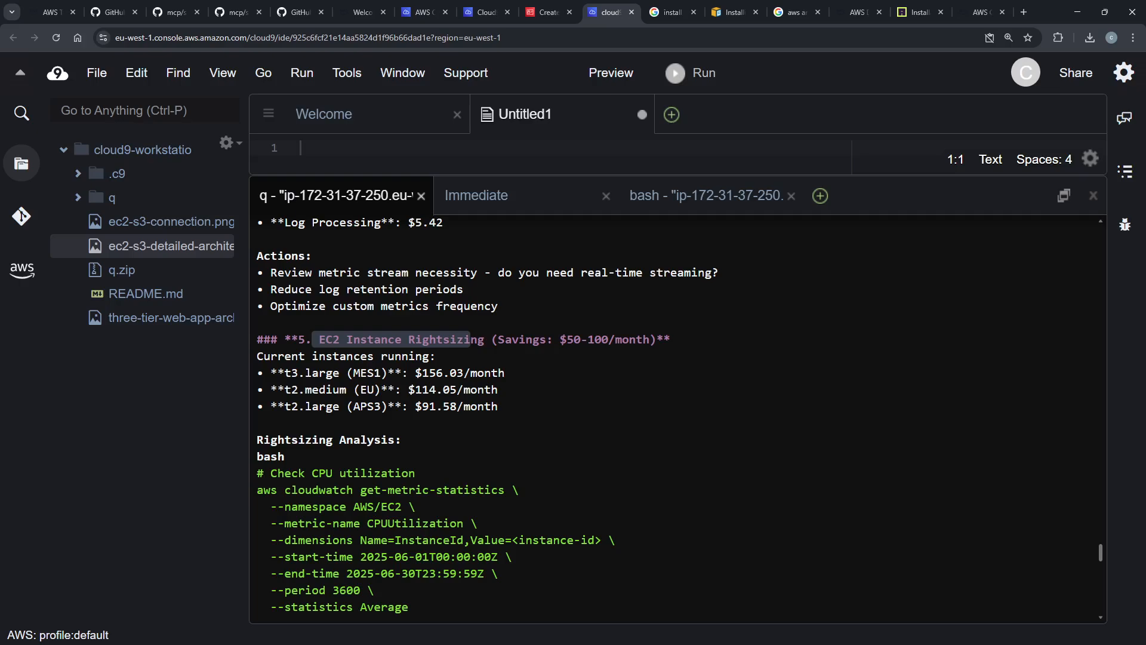
{"action": "left_click_drag", "start_coordinate": [277, 355], "coordinate": [471, 407]}
{"action": "scroll", "coordinate": [471, 408], "scroll_direction": "down", "scroll_amount": 5}
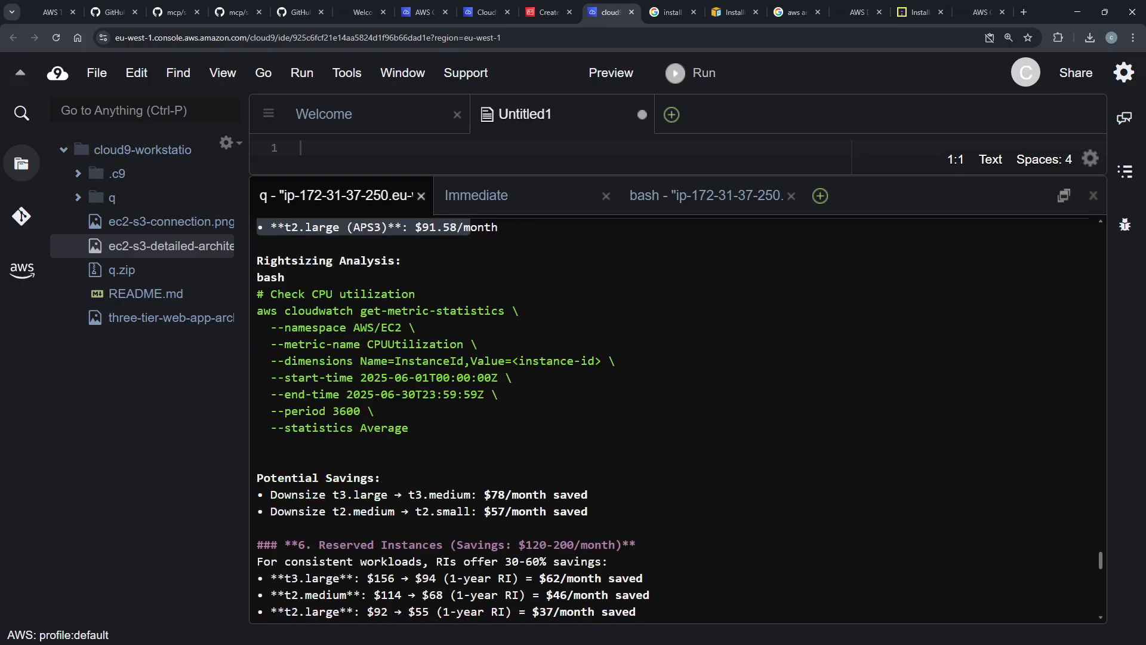
{"action": "left_click_drag", "start_coordinate": [257, 294], "coordinate": [409, 428]}
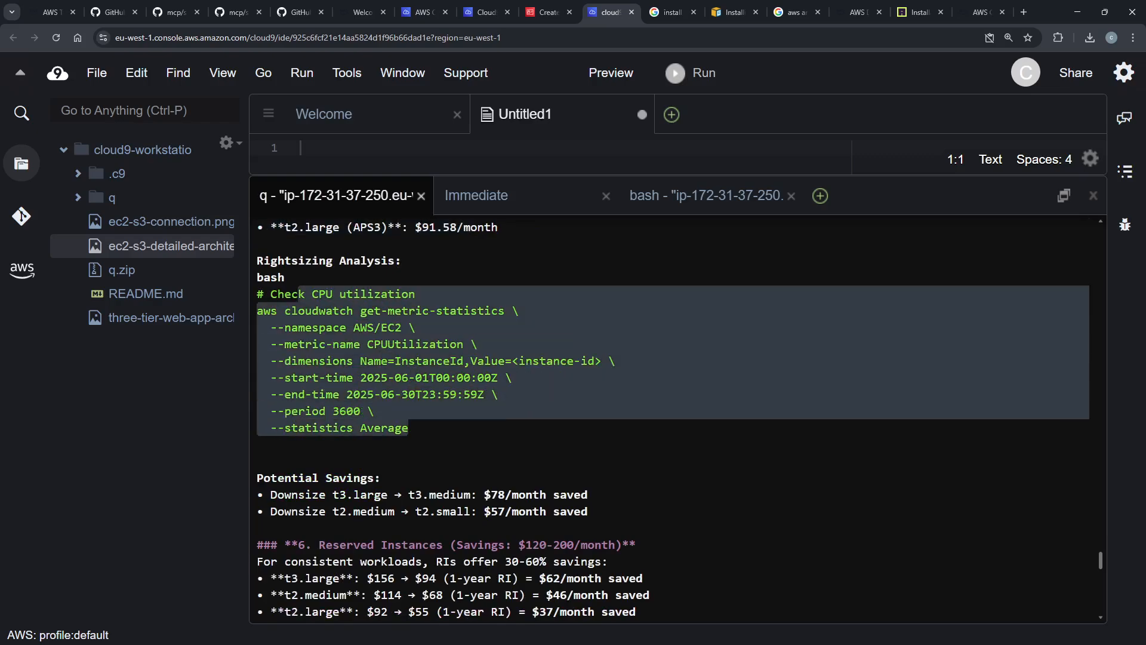
{"action": "scroll", "coordinate": [673, 419], "scroll_direction": "down", "scroll_amount": 5}
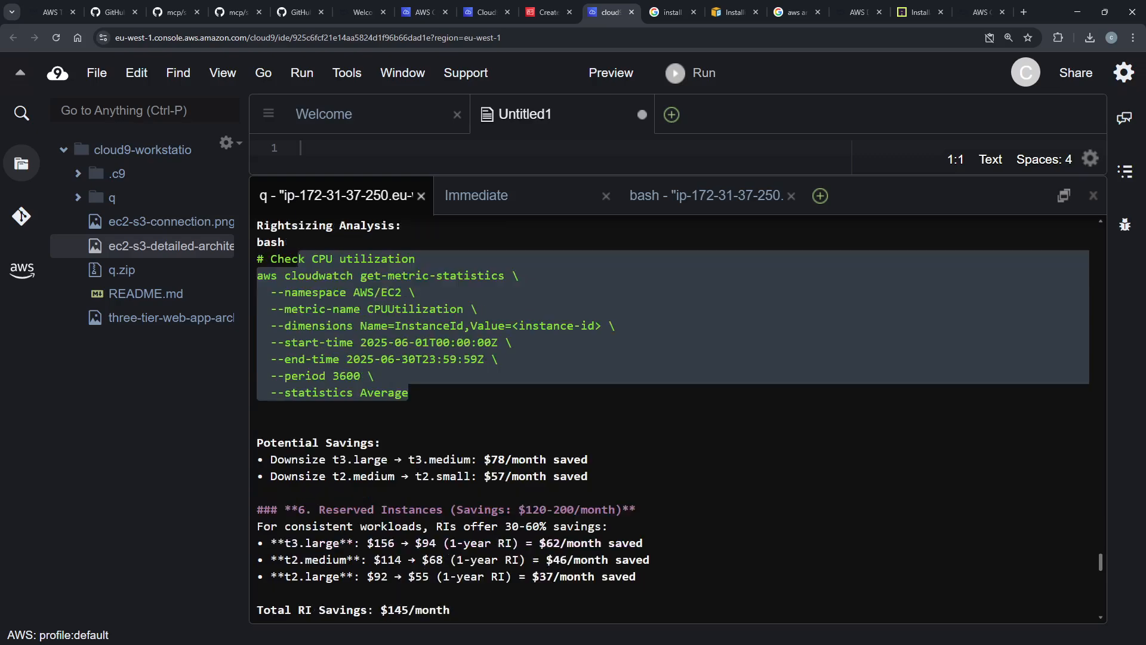
{"action": "left_click_drag", "start_coordinate": [258, 315], "coordinate": [552, 333]}
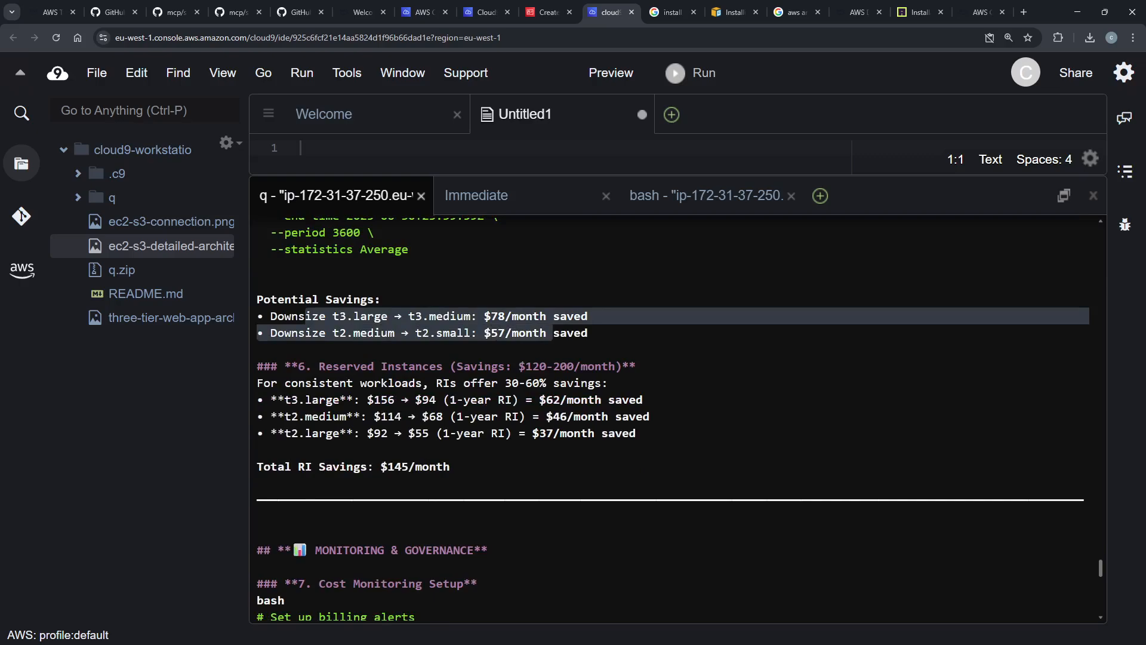
- Read the remaining recommendations from Reserved Instances through the total monthly savings table to the quick wins and closing follow-up question
{"action": "left_click_drag", "start_coordinate": [318, 366], "coordinate": [484, 433]}
{"action": "scroll", "coordinate": [673, 418], "scroll_direction": "down", "scroll_amount": 9}
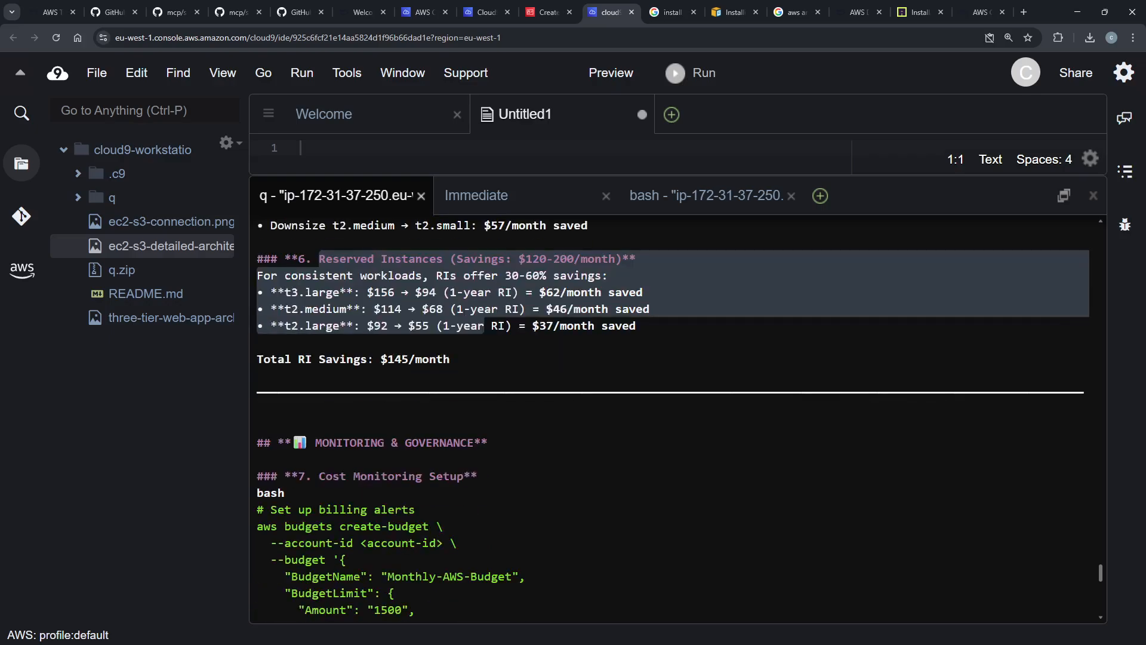
{"action": "scroll", "coordinate": [673, 415], "scroll_direction": "down", "scroll_amount": 2}
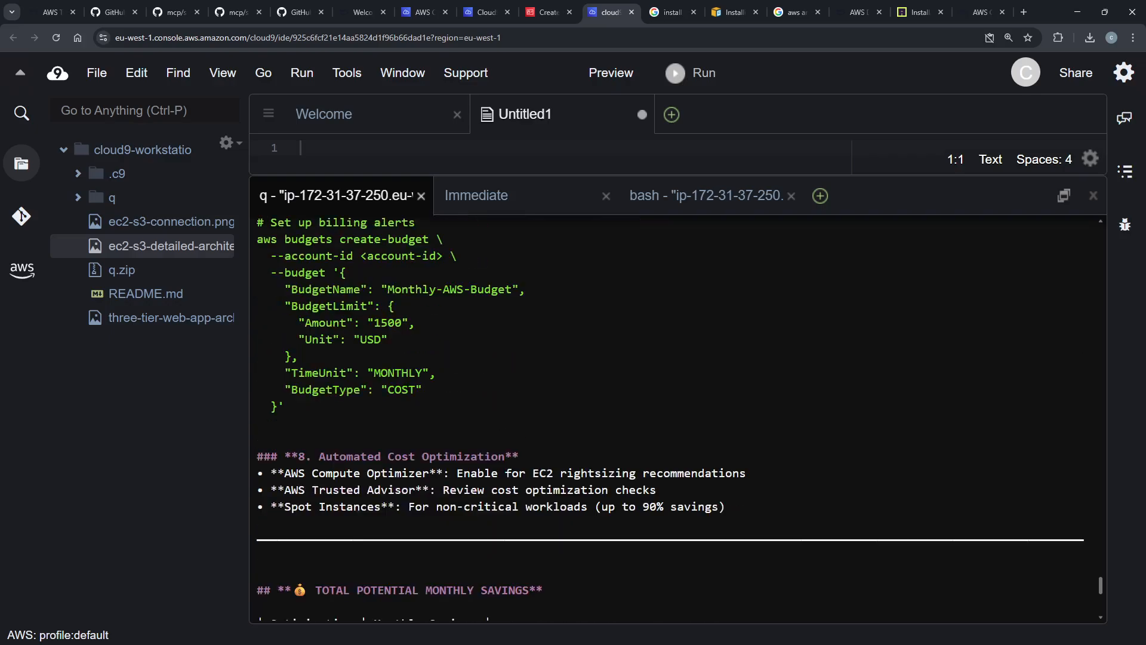
{"action": "scroll", "coordinate": [673, 418], "scroll_direction": "down", "scroll_amount": 6}
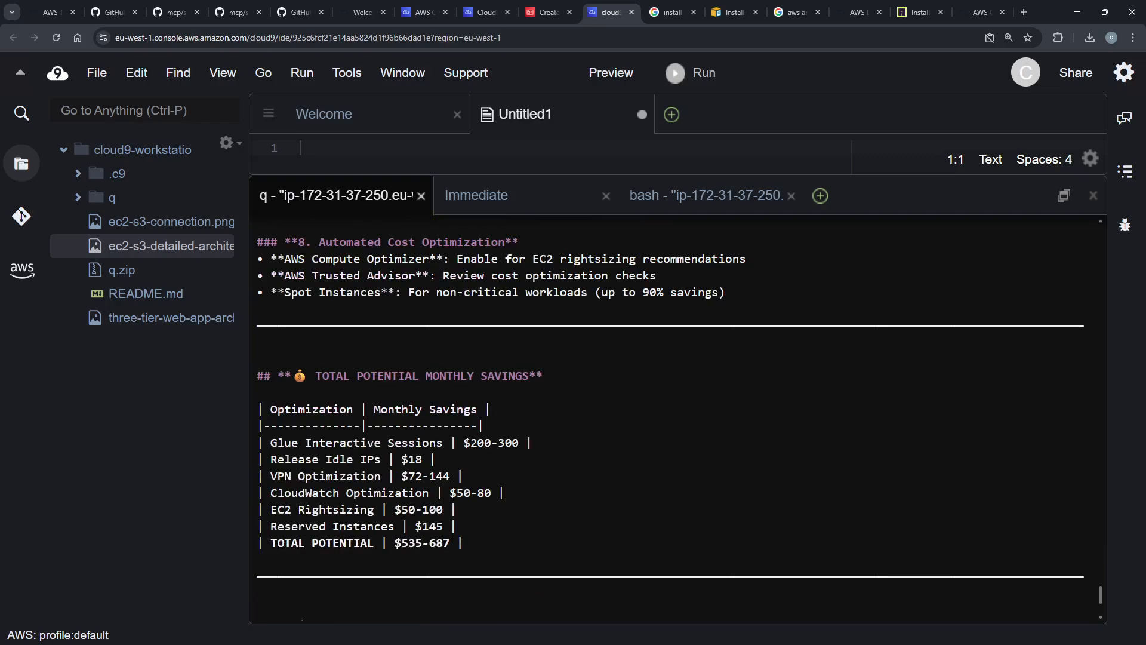
{"action": "left_click_drag", "start_coordinate": [367, 375], "coordinate": [463, 543]}
{"action": "left_click", "coordinate": [503, 554]}
{"action": "scroll", "coordinate": [503, 554], "scroll_direction": "down", "scroll_amount": 6}
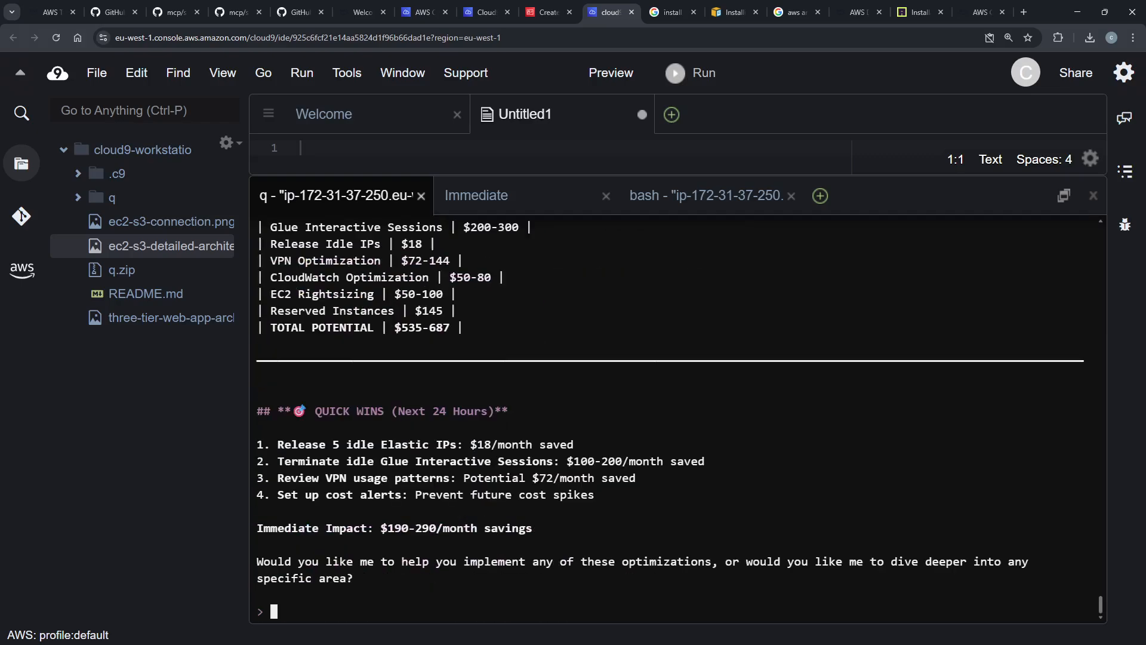
{"action": "left_click_drag", "start_coordinate": [354, 562], "coordinate": [932, 561]}
{"action": "left_click", "coordinate": [932, 561]}
- Look back over the cost-saving recommendations, from the total savings table up to the Public IPv4 Address Optimization section
{"action": "scroll", "coordinate": [670, 417], "scroll_direction": "up", "scroll_amount": 8}
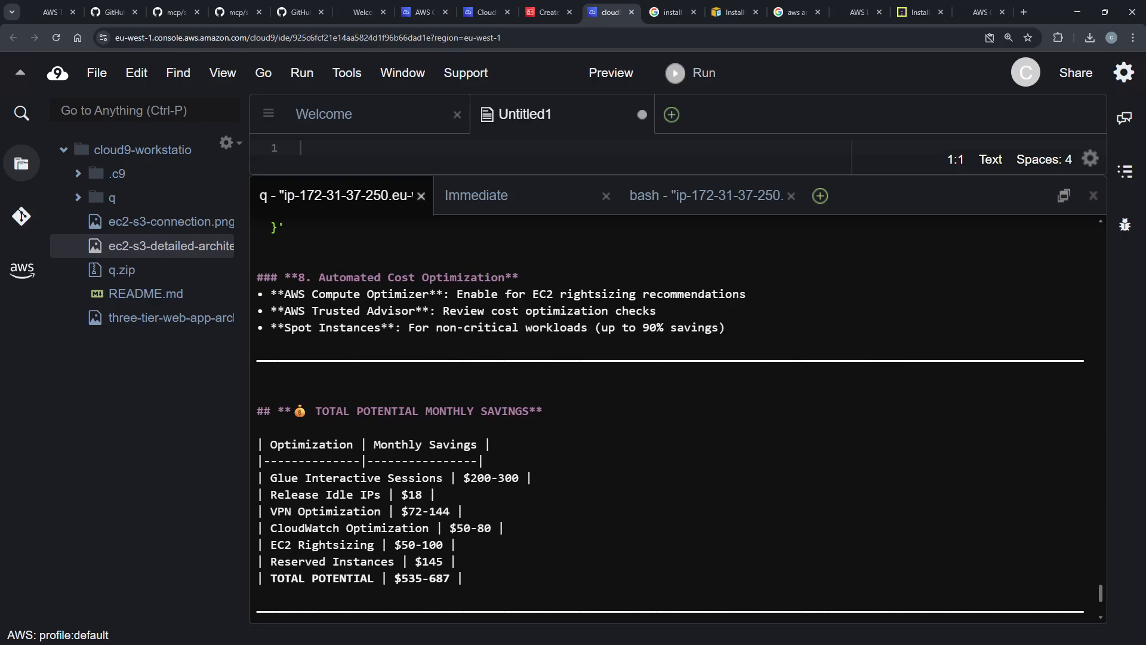
{"action": "scroll", "coordinate": [678, 418], "scroll_direction": "up", "scroll_amount": 4}
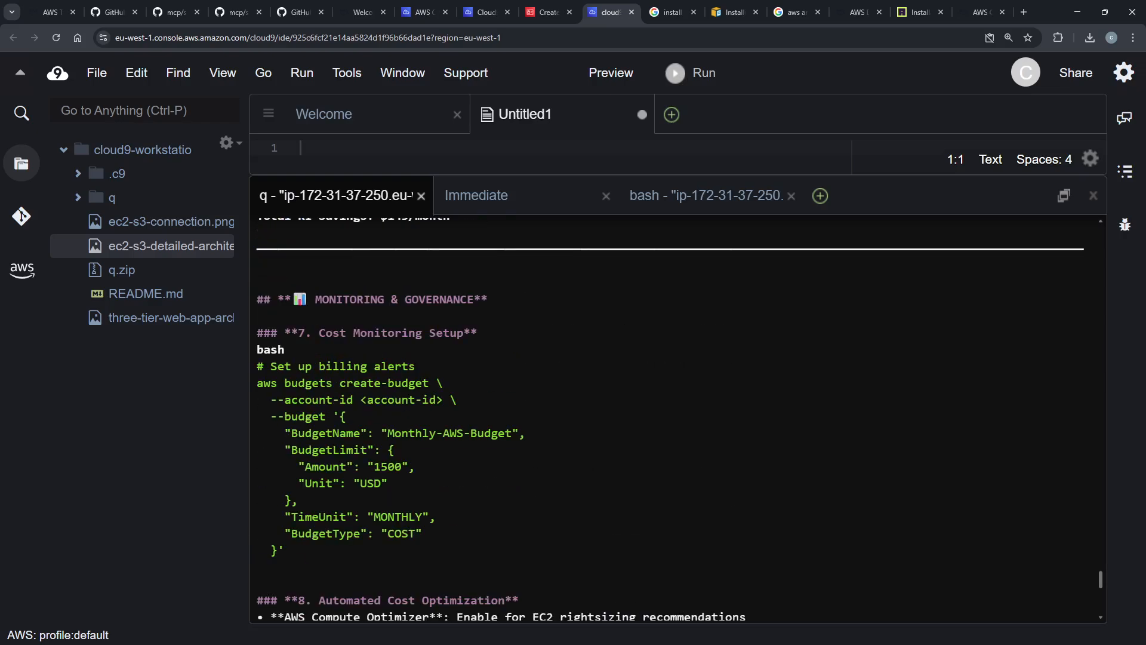
{"action": "scroll", "coordinate": [670, 418], "scroll_direction": "up", "scroll_amount": 8}
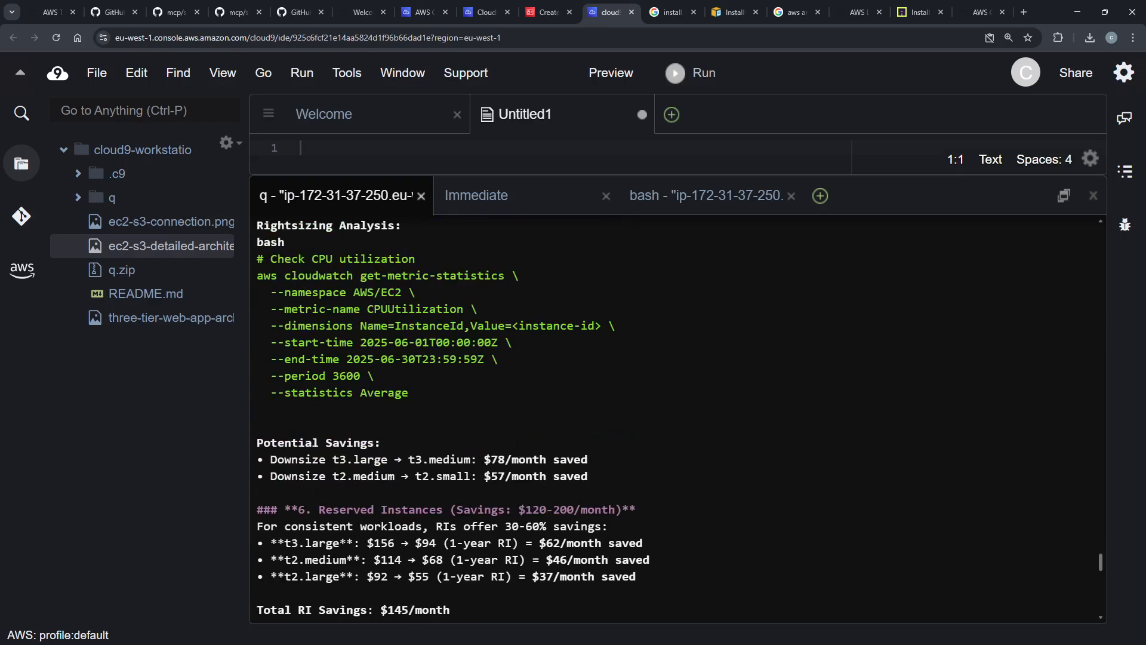
{"action": "scroll", "coordinate": [678, 418], "scroll_direction": "up", "scroll_amount": 2}
{"action": "scroll", "coordinate": [677, 418], "scroll_direction": "up", "scroll_amount": 8}
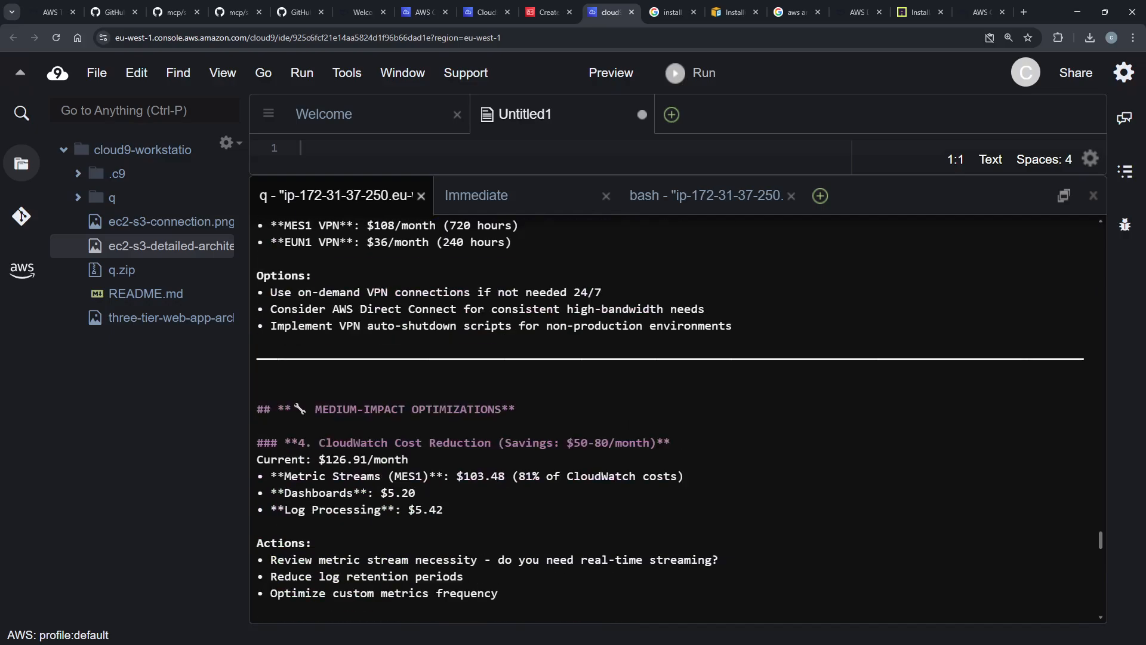
{"action": "scroll", "coordinate": [678, 418], "scroll_direction": "up", "scroll_amount": 7}
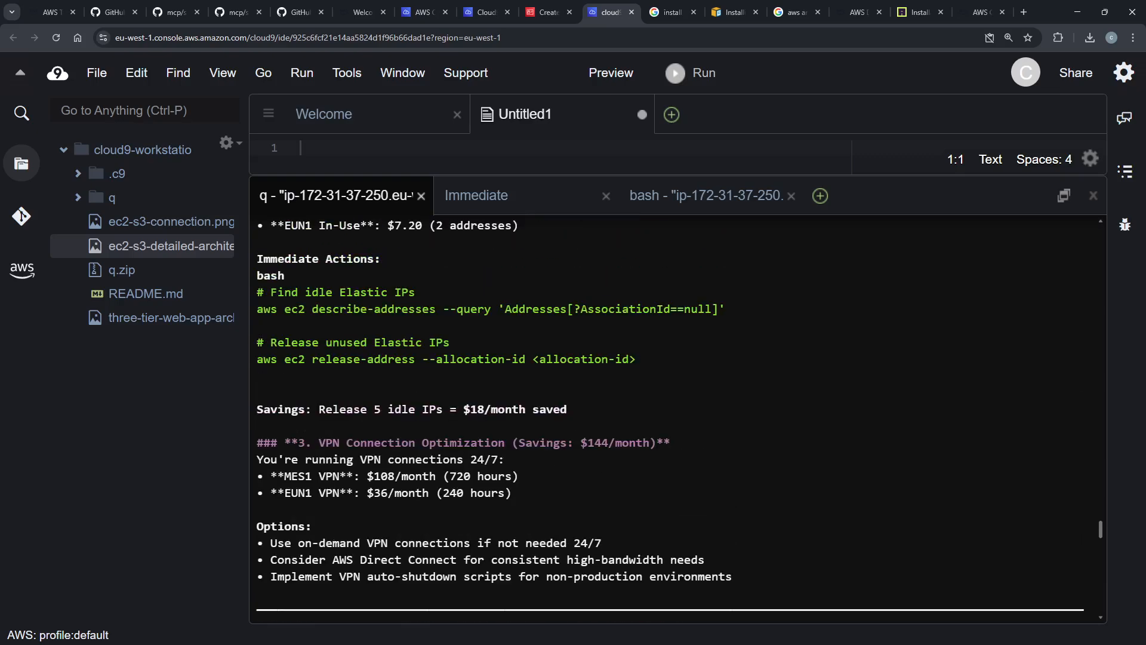
{"action": "scroll", "coordinate": [677, 418], "scroll_direction": "up", "scroll_amount": 3}
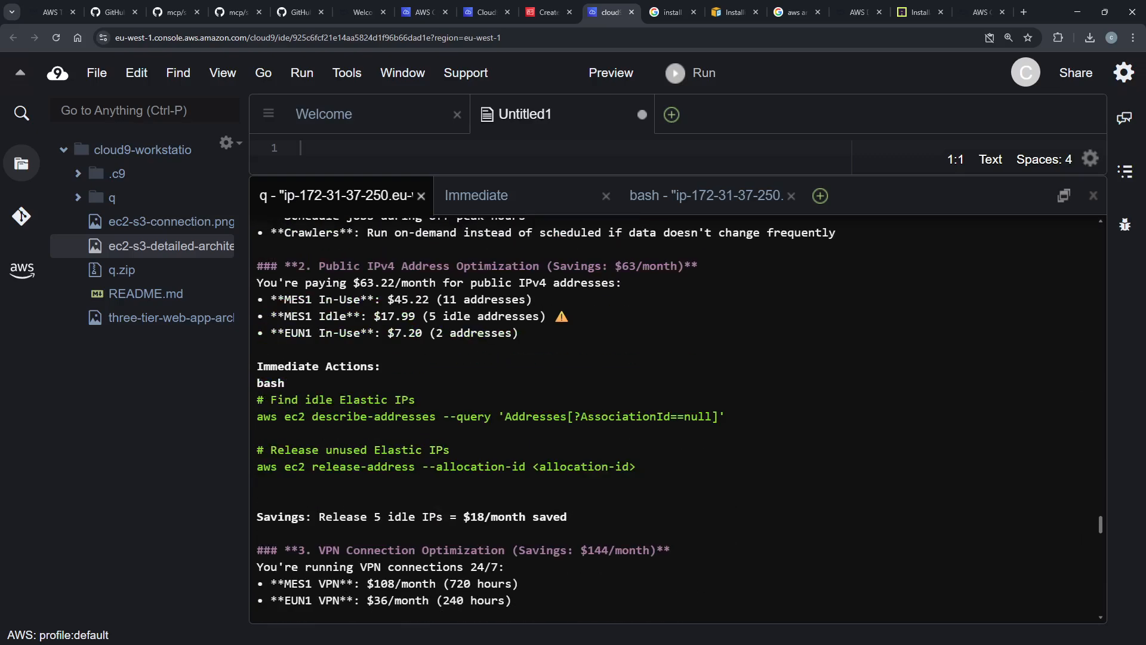